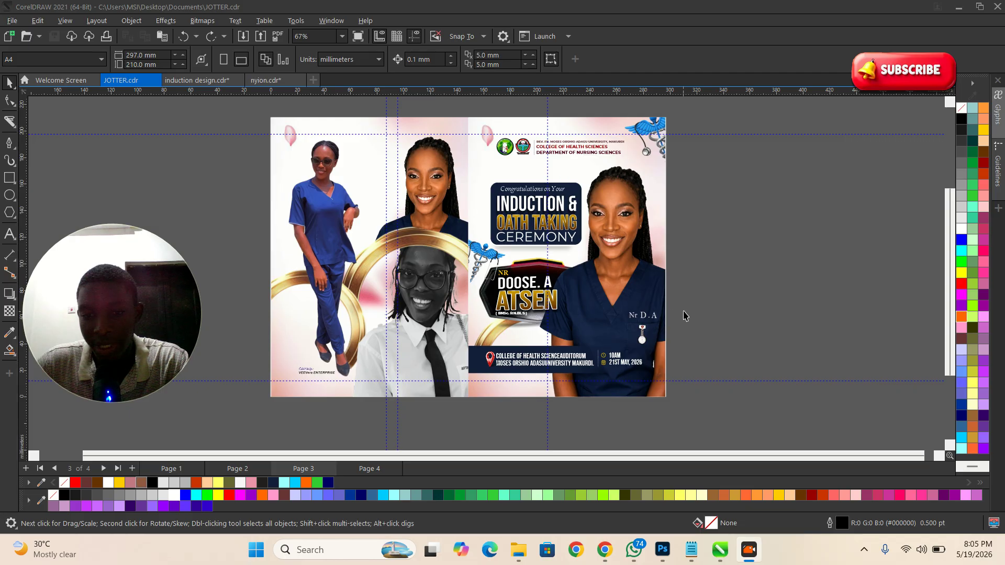
Step: Zoom in on the existing JOTTER poster design and select it
click(604, 189)
scroll(476, 253, down, 2)
scroll(445, 227, up, 1)
key(z)
drag(358, 171, 675, 396)
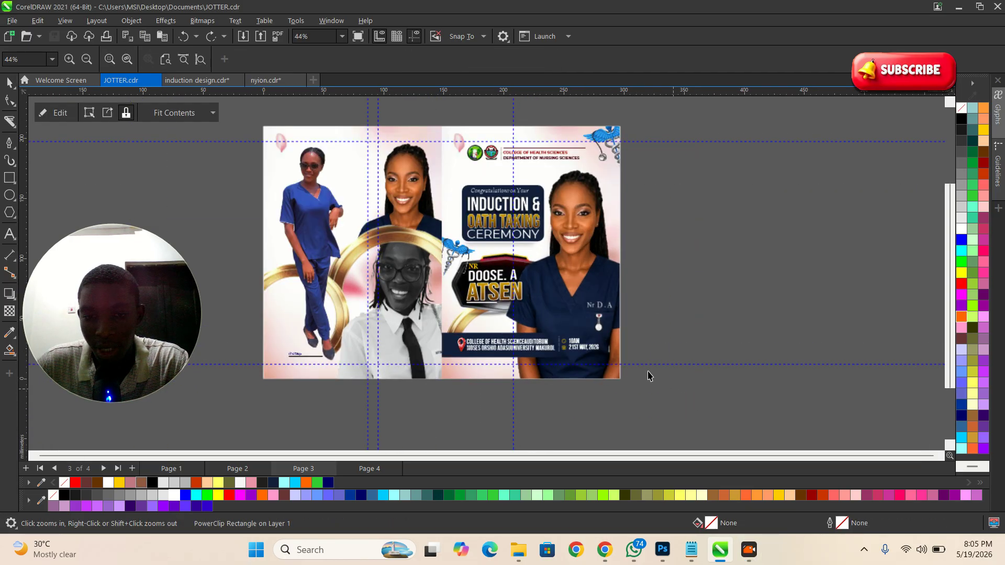
key(space)
click(645, 231)
click(616, 212)
click(646, 230)
Step: Look over the poster and select the left photo frame
scroll(615, 216, up, 1)
scroll(524, 158, up, 3)
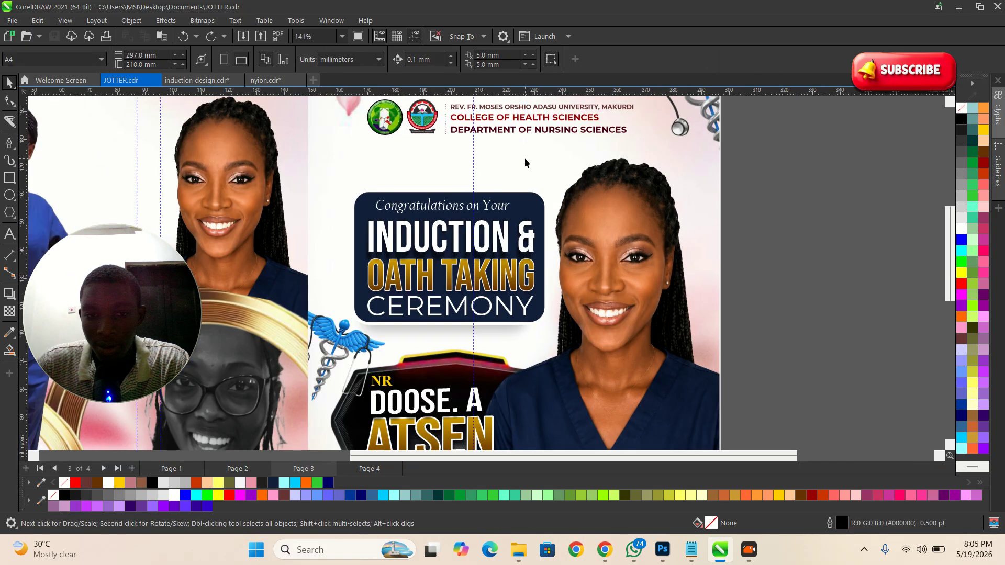
scroll(524, 158, down, 4)
scroll(469, 358, up, 6)
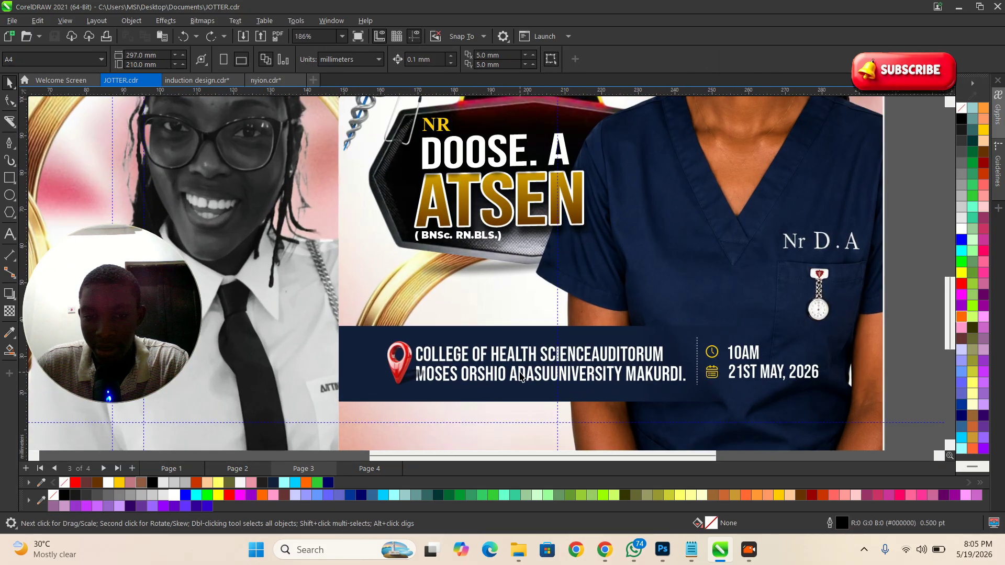
scroll(521, 376, down, 3)
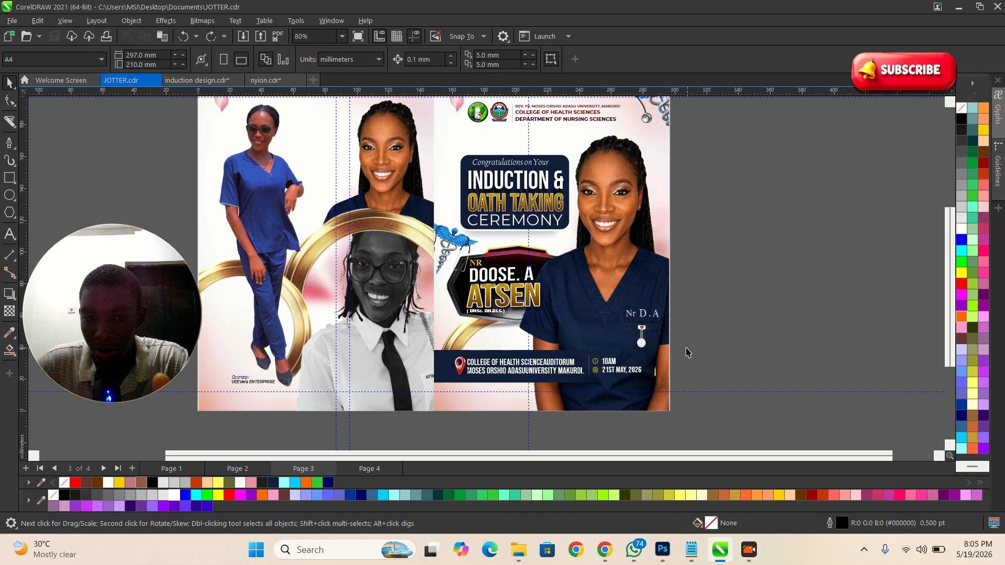
scroll(432, 293, down, 3)
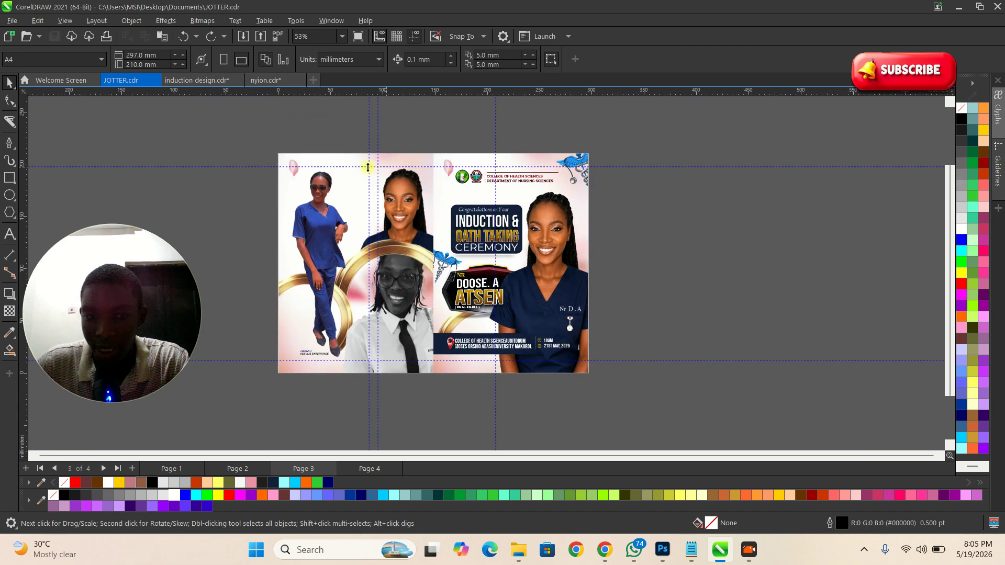
click(290, 172)
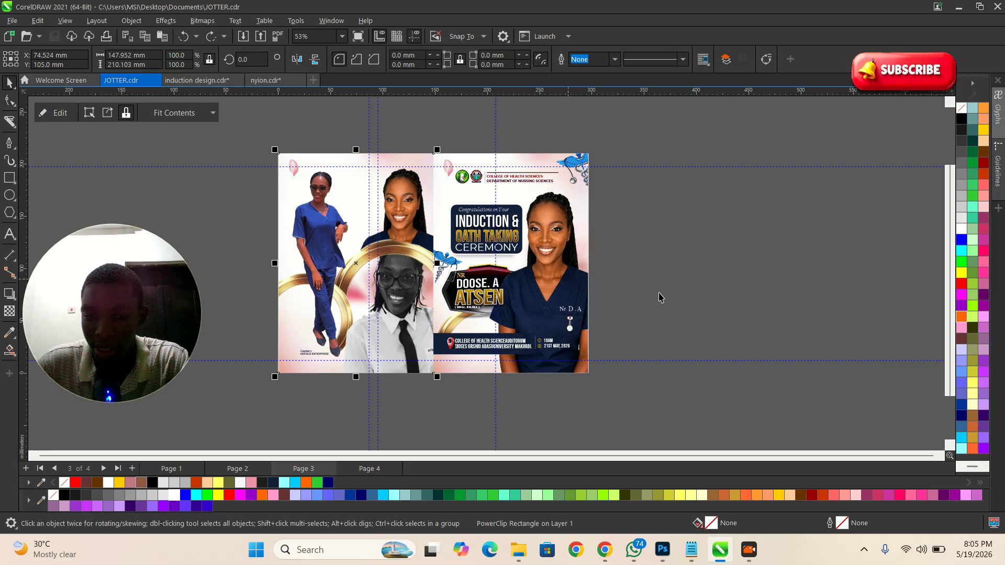
click(675, 286)
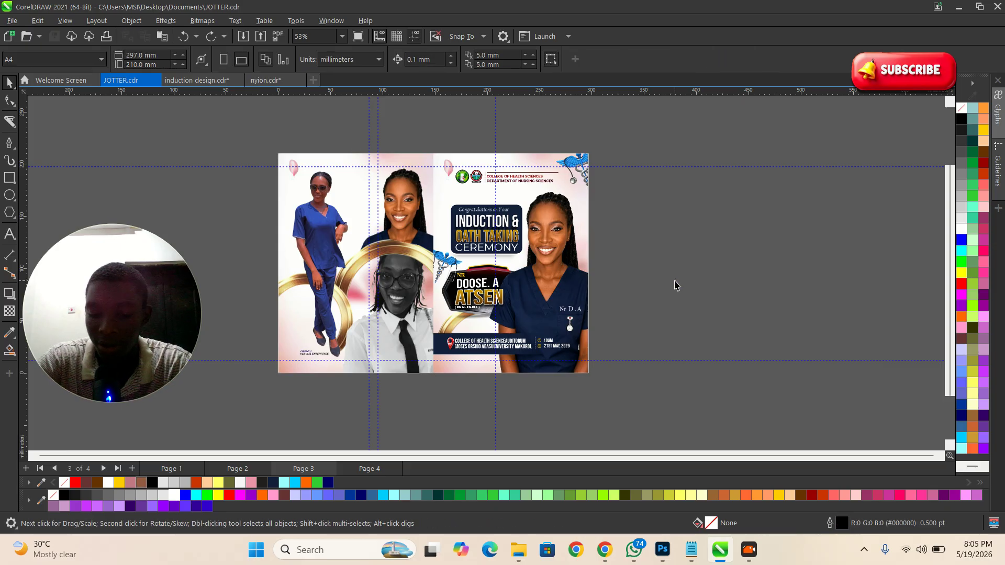
Step: Create a new document with the A4 page size
key(ctrl+n)
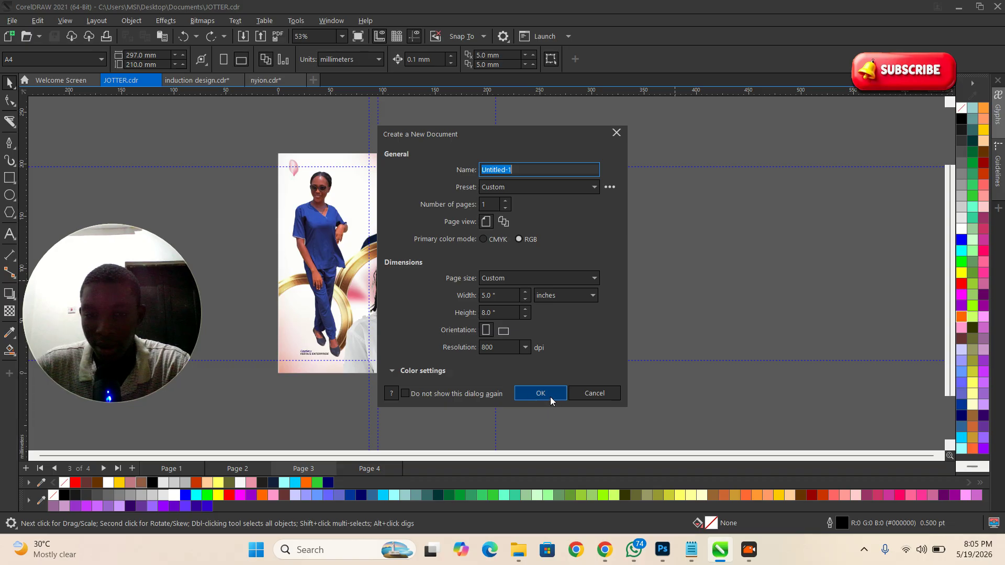
click(529, 281)
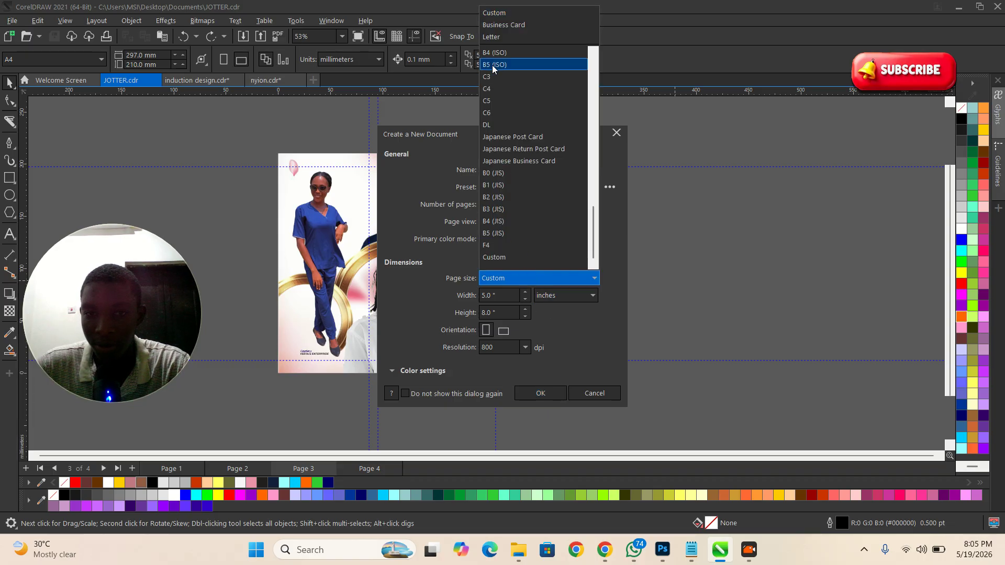
scroll(495, 89, up, 4)
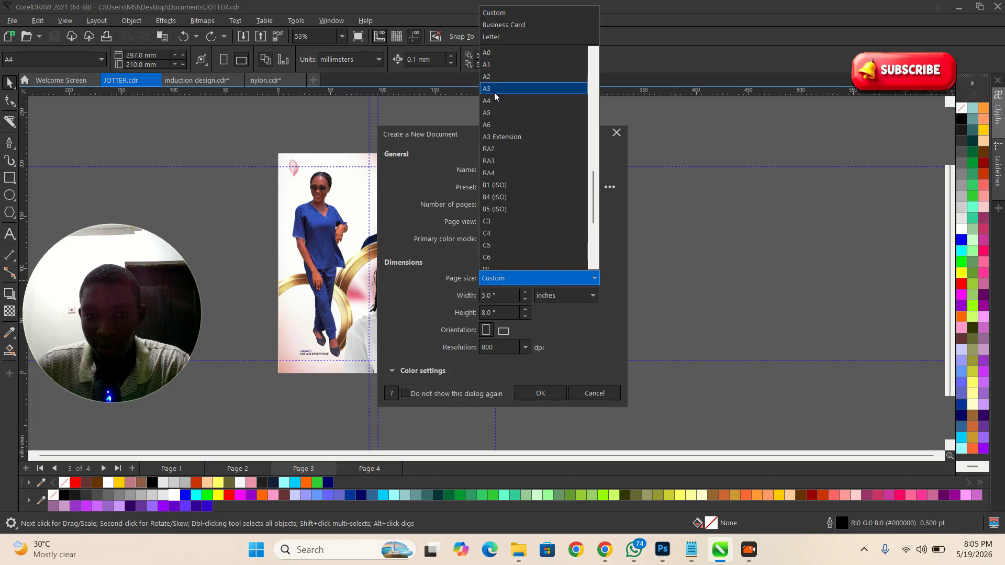
click(488, 101)
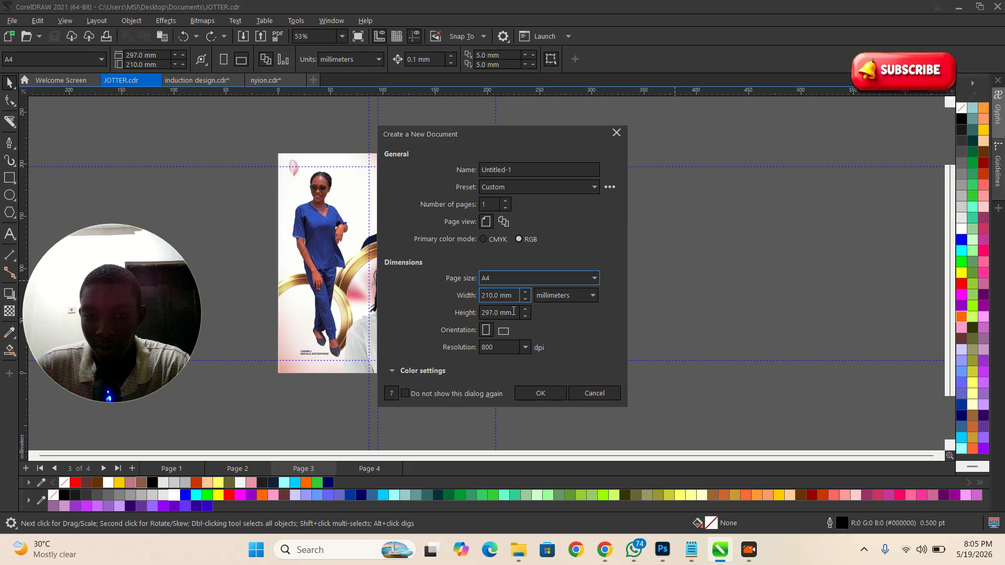
click(523, 393)
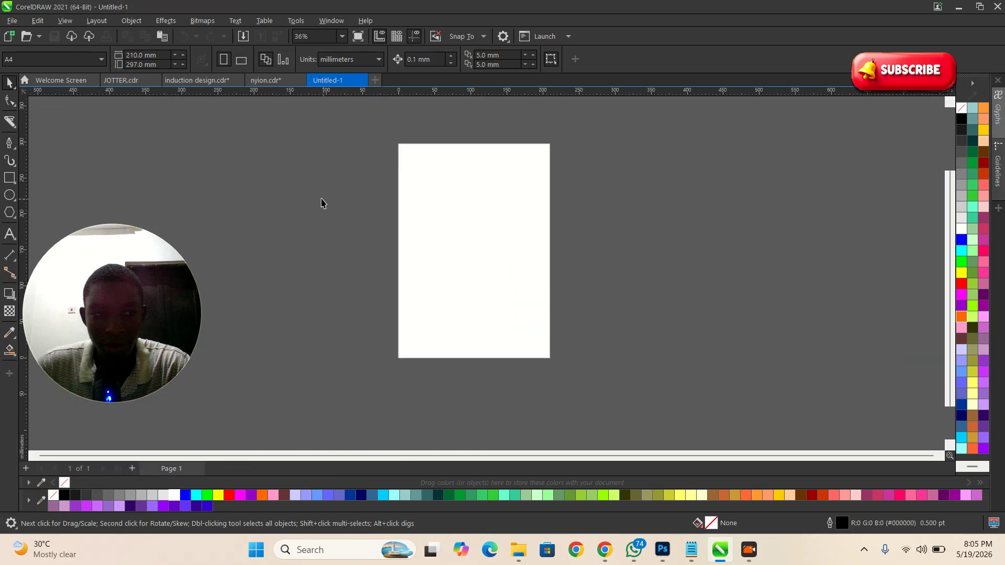
Step: Make the page landscape and add a vertical guideline centred on it
click(242, 59)
scroll(441, 247, up, 3)
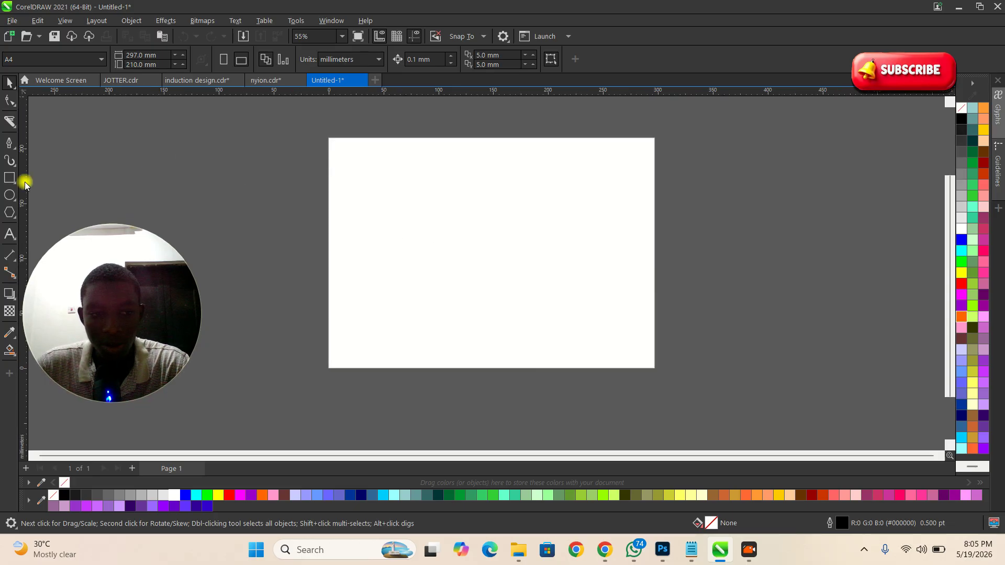
drag(24, 182, 70, 188)
key(p)
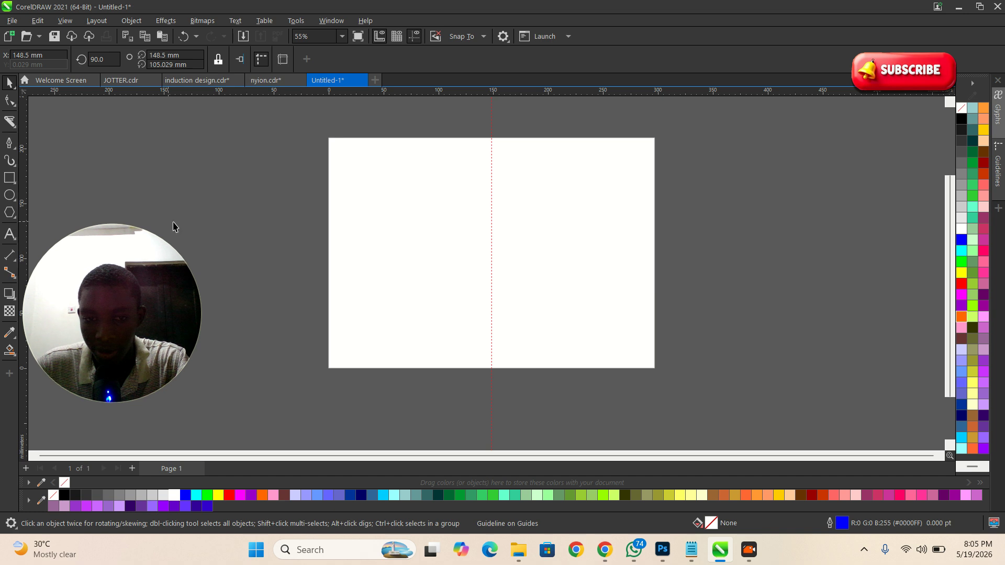
click(701, 296)
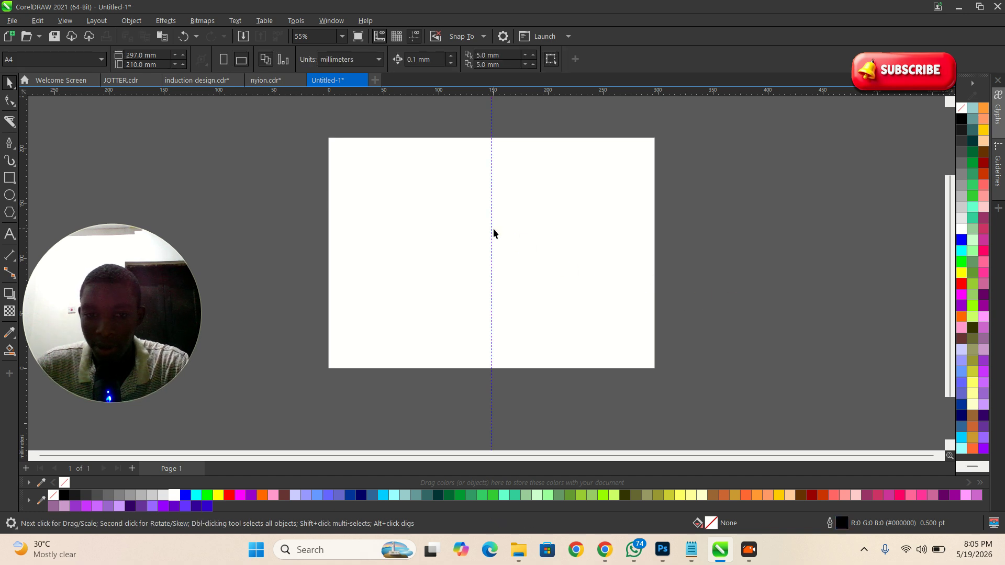
Step: Draw a rectangle covering the right half of the page
scroll(481, 141, up, 1)
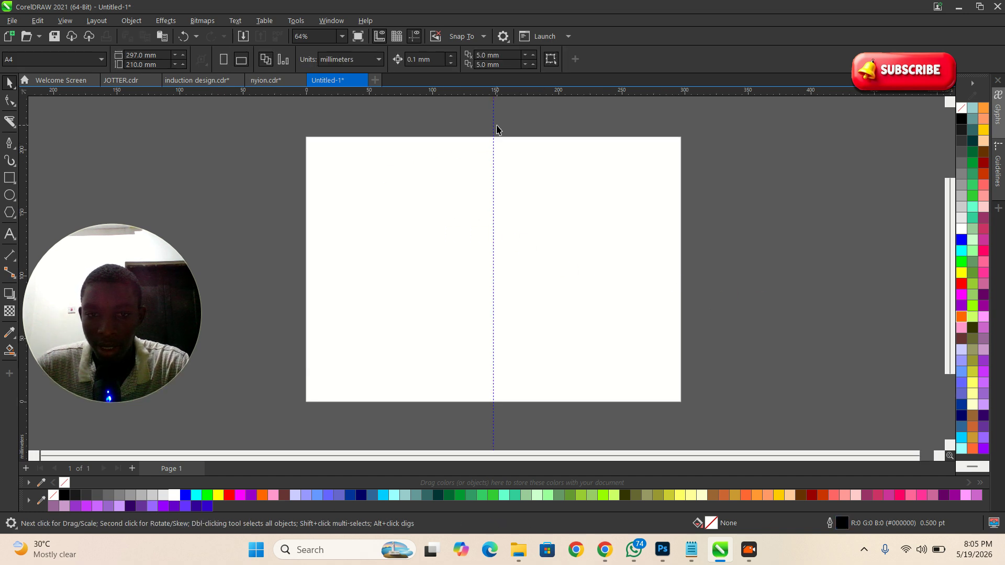
click(9, 178)
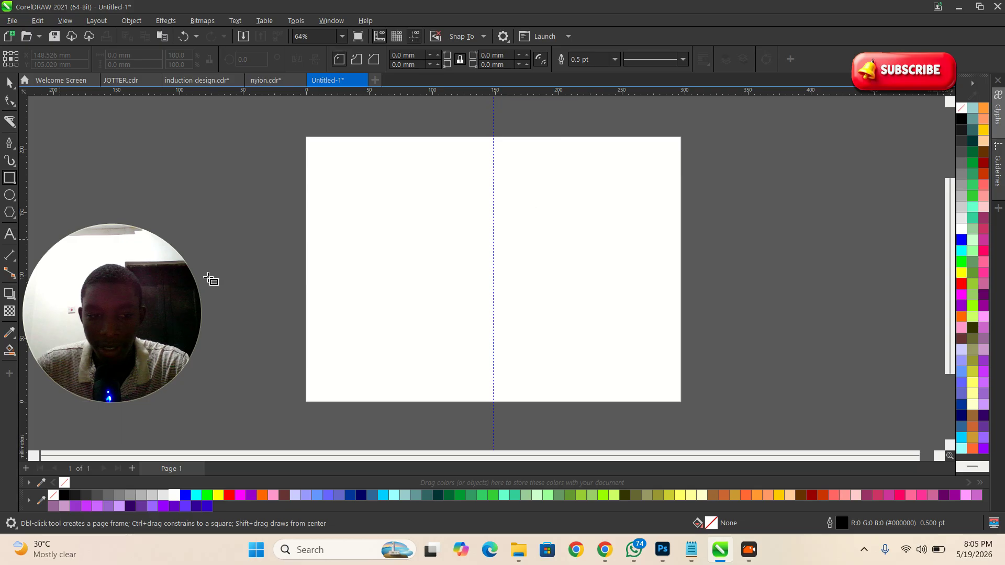
drag(494, 136, 680, 402)
key(space)
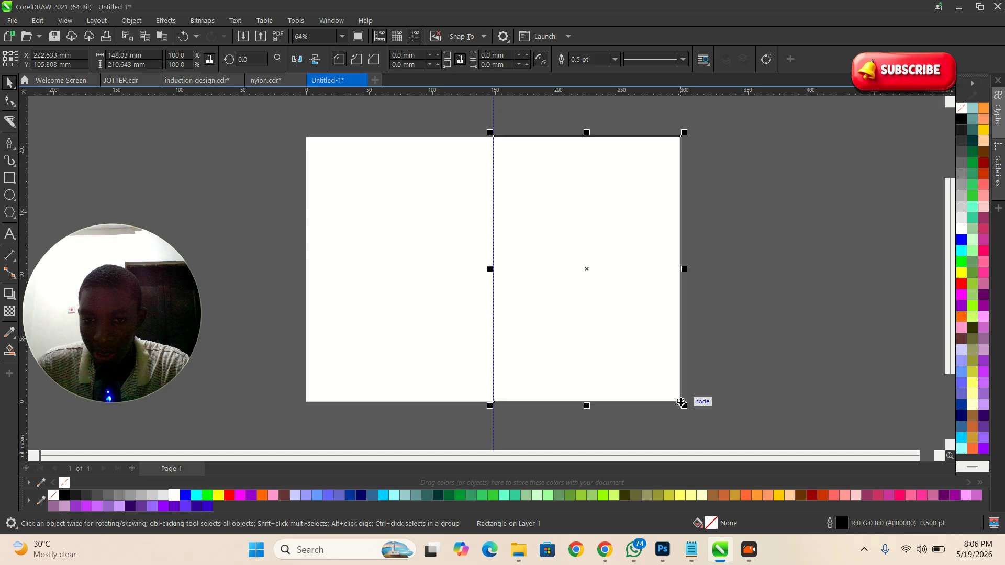
scroll(653, 264, up, 3)
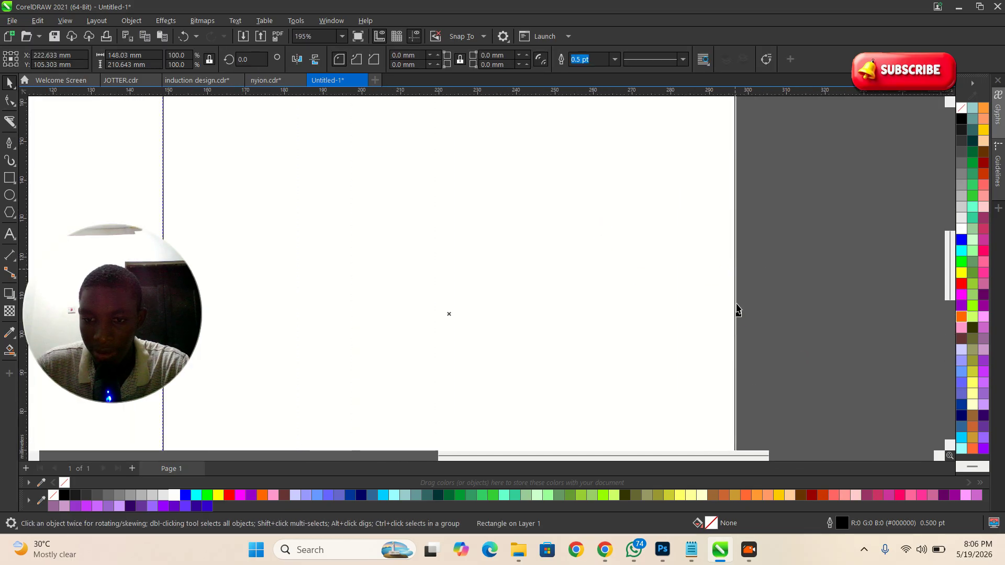
scroll(740, 309, down, 4)
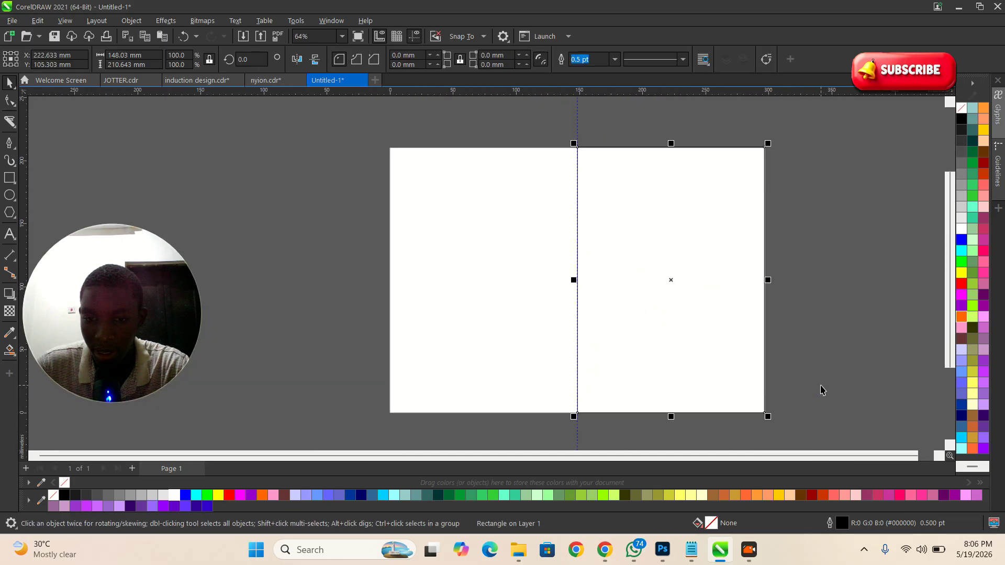
click(469, 365)
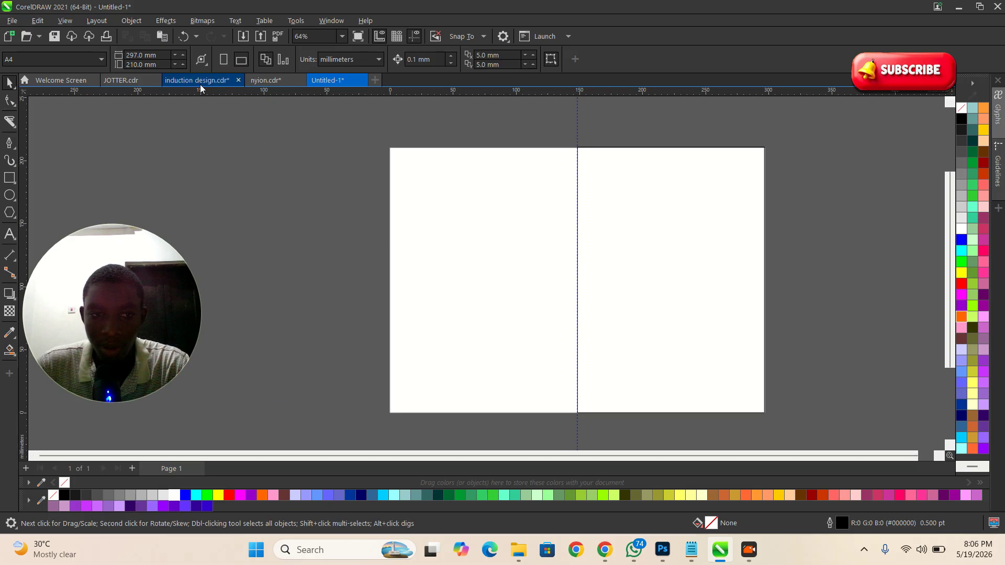
Step: In JOTTER.cdr, select the pink floral bitmap inside the PowerClip frame
click(131, 81)
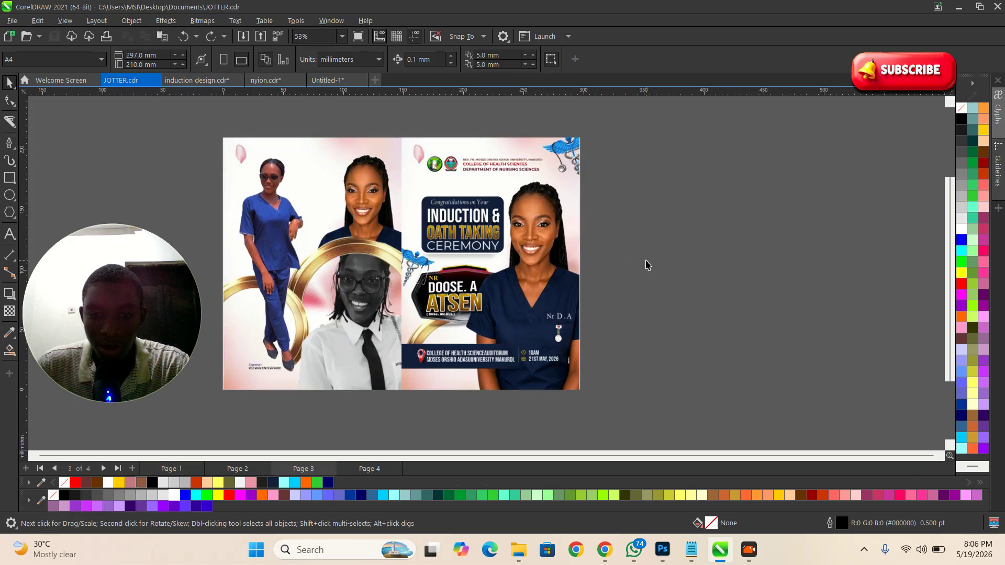
double_click(560, 190)
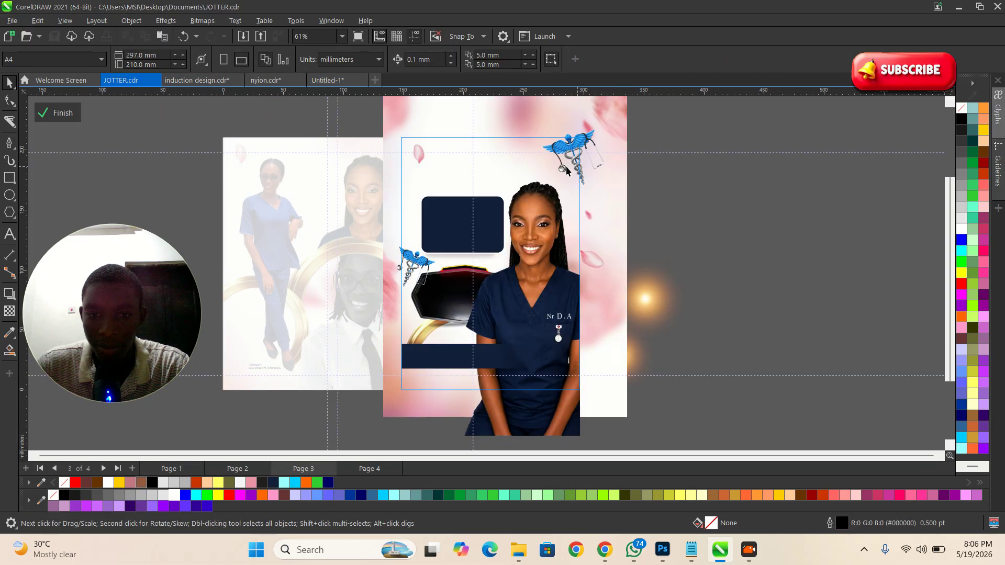
click(613, 122)
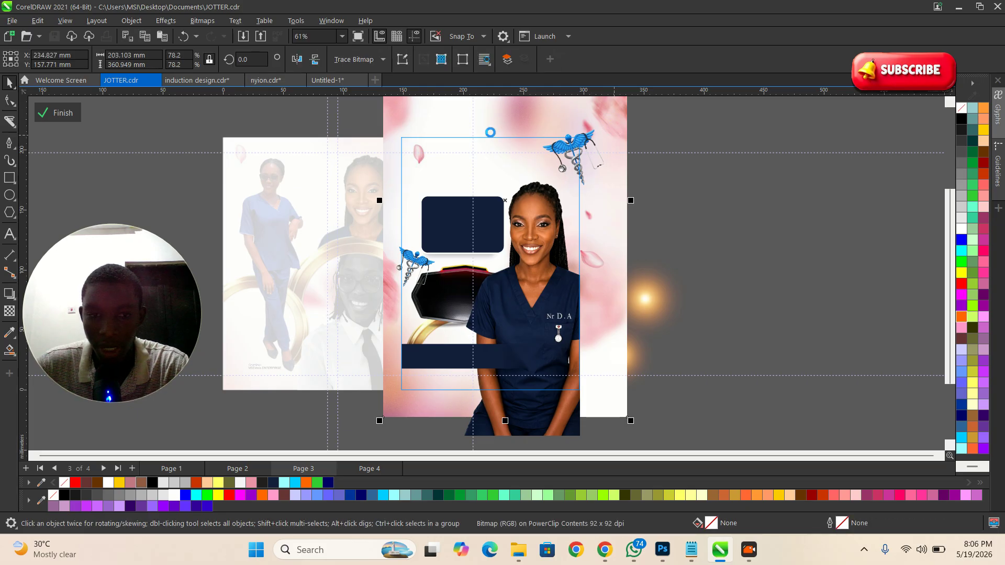
click(62, 113)
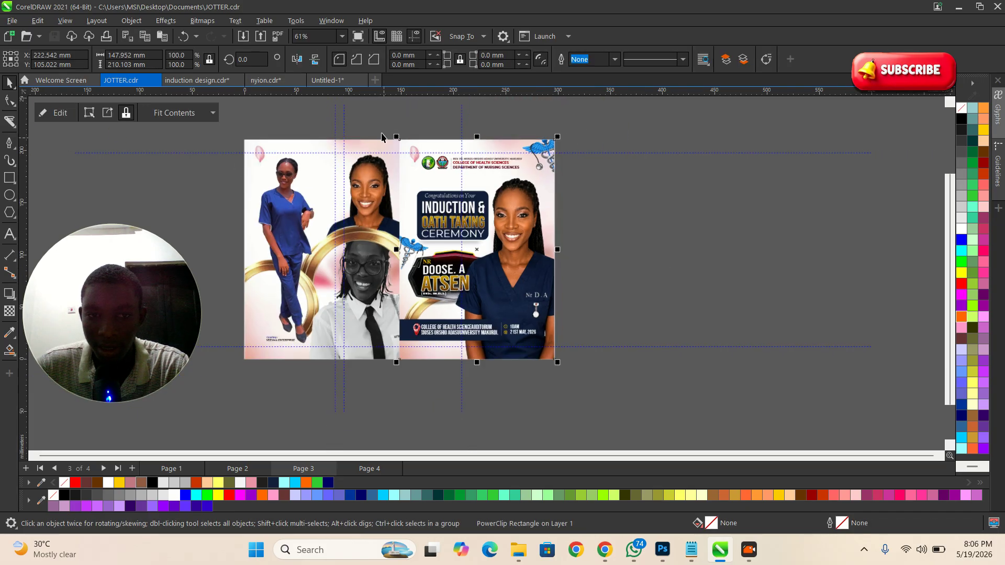
Step: Paste the floral bitmap into Untitled-1 and place it right of the page
click(328, 81)
key(ctrl+v)
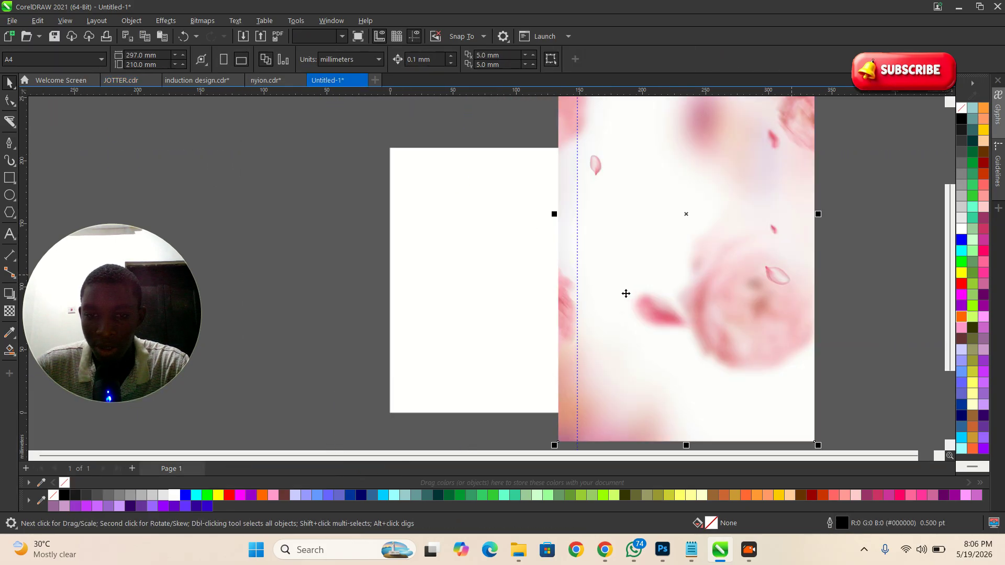
drag(614, 258, 334, 249)
scroll(388, 230, down, 1)
click(591, 256)
drag(455, 221, 859, 226)
scroll(641, 231, up, 1)
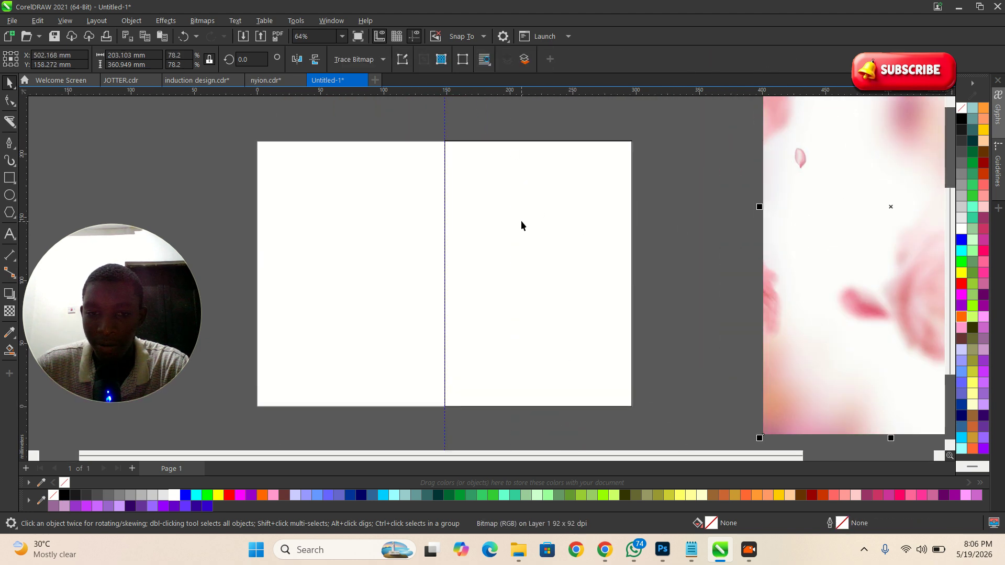
scroll(521, 225, down, 1)
Step: Fix the spelling of the FRONT label and enlarge it
click(8, 236)
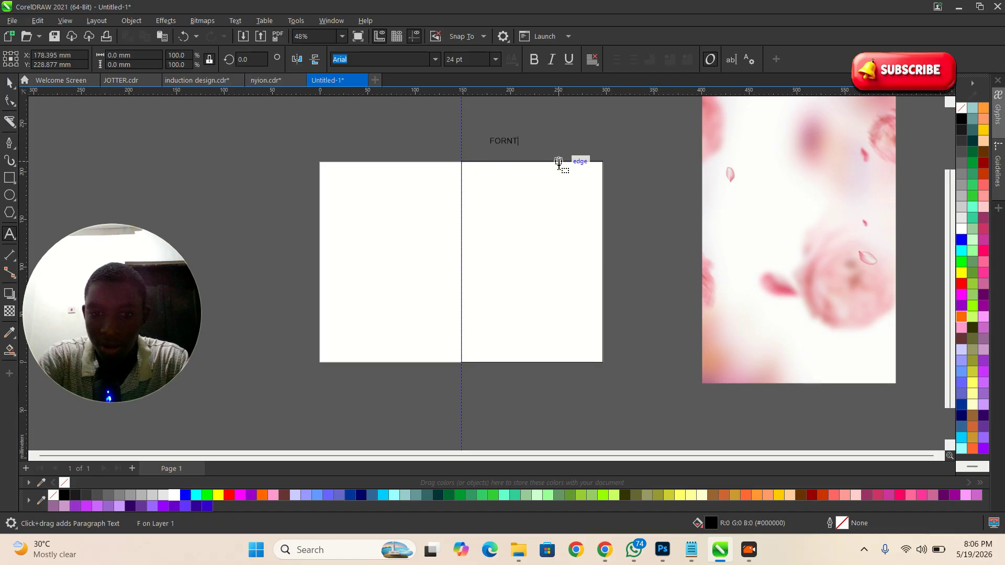
key(BackSpace)
key(BackSpace)
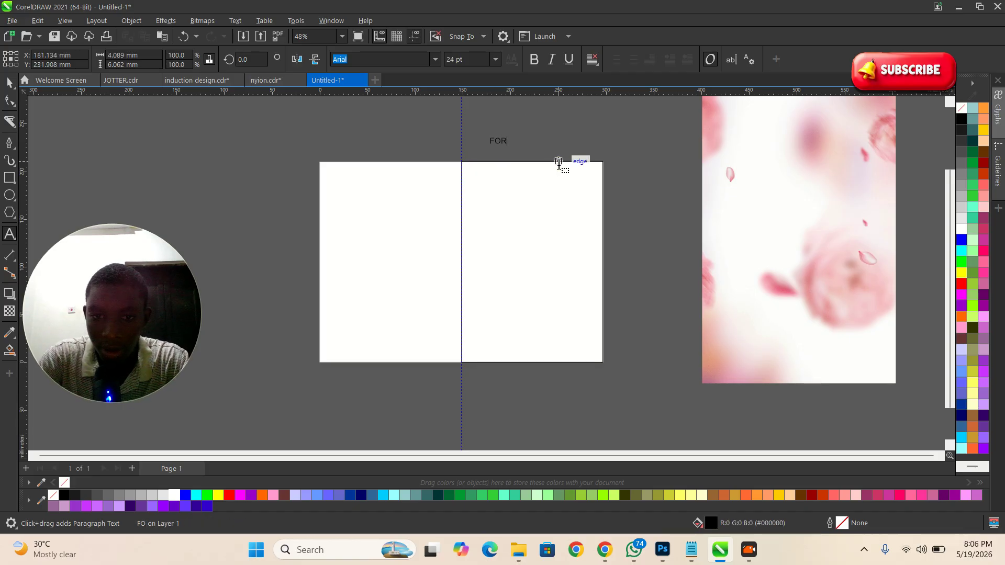
key(Escape)
click(16, 83)
drag(521, 148, 371, 140)
Step: Copy the FRONT label to the left half and retype it as BACK
scroll(543, 152, up, 1)
right_click(371, 140)
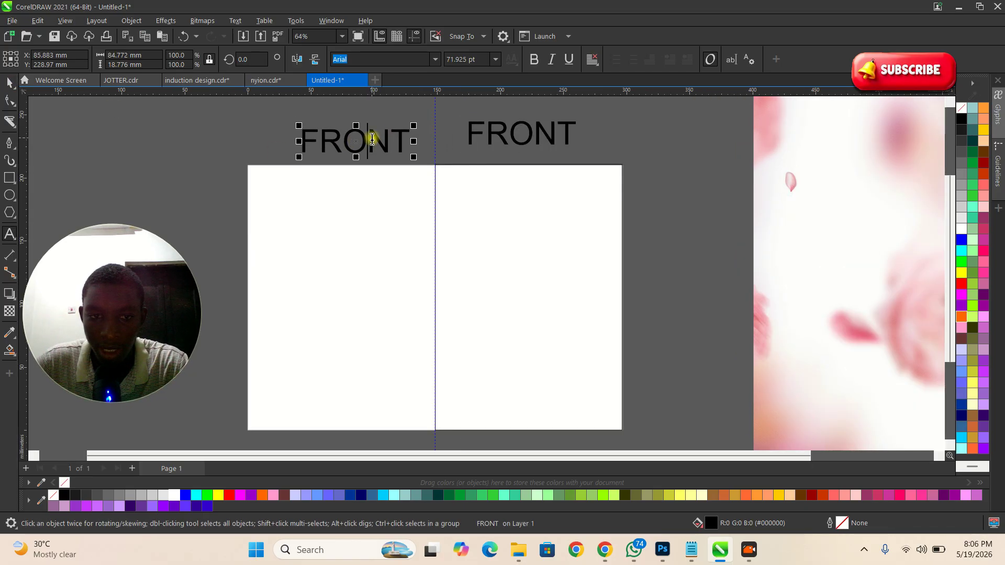
double_click(370, 140)
double_click(372, 139)
text(BACK N)
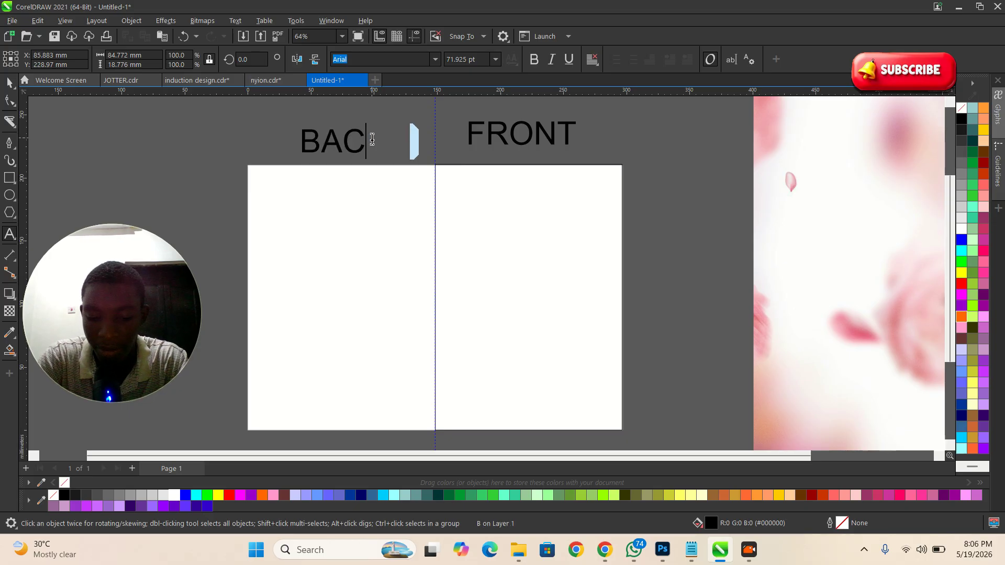
key(BackSpace)
key(BackSpace)
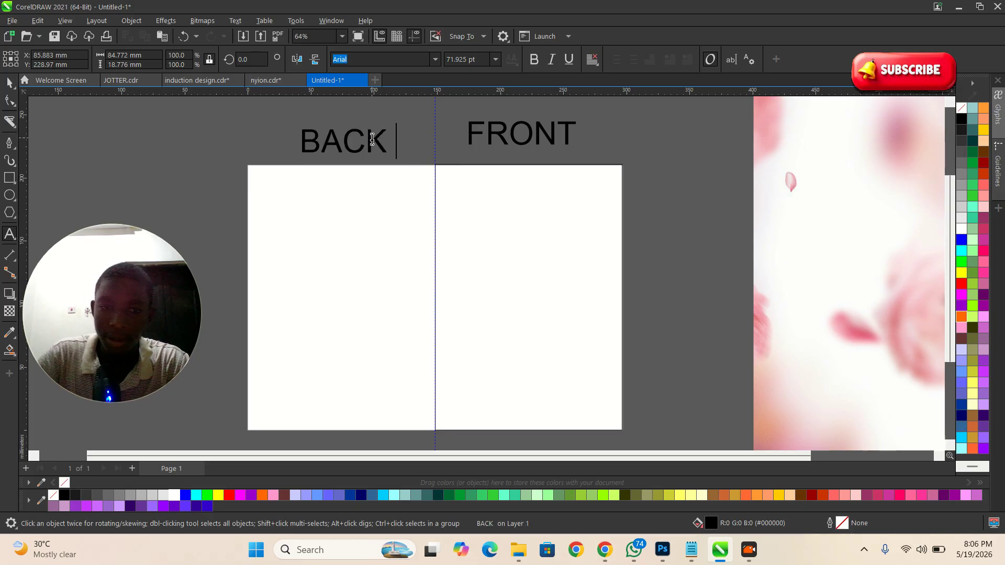
key(Escape)
Step: Select the flower image, then the FRONT rectangle
scroll(401, 265, down, 2)
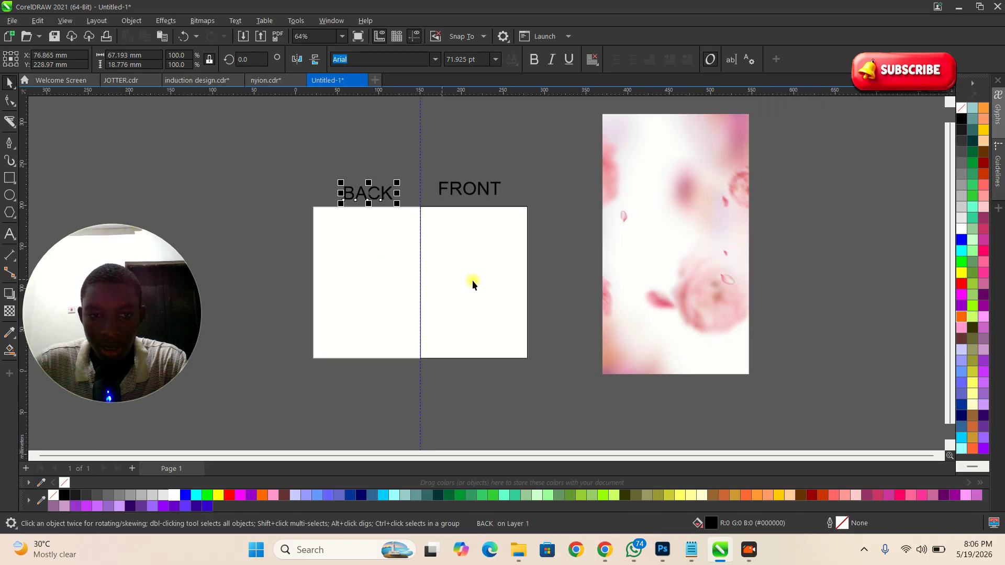
scroll(557, 252, up, 1)
click(636, 260)
click(459, 246)
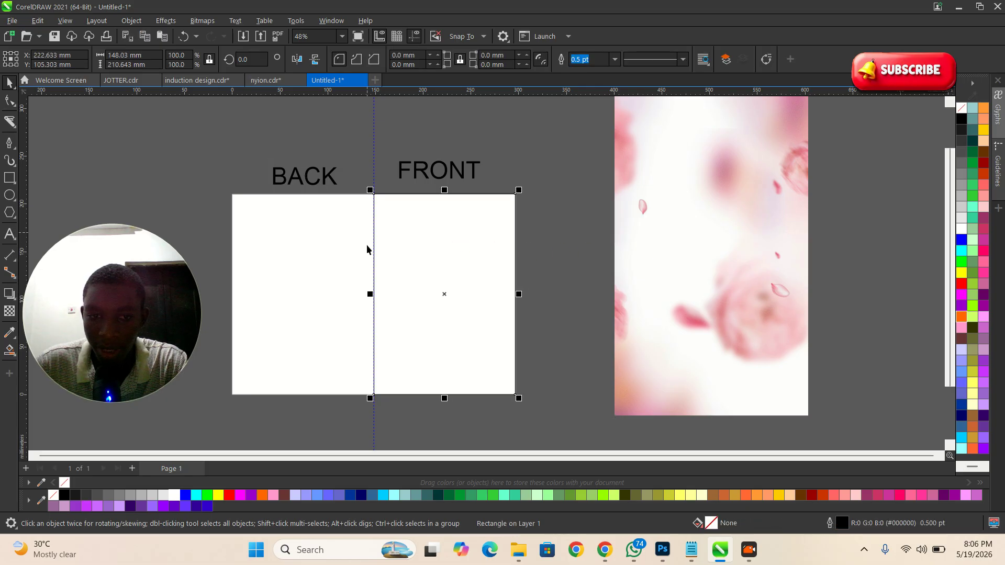
scroll(368, 249, up, 1)
scroll(424, 182, down, 1)
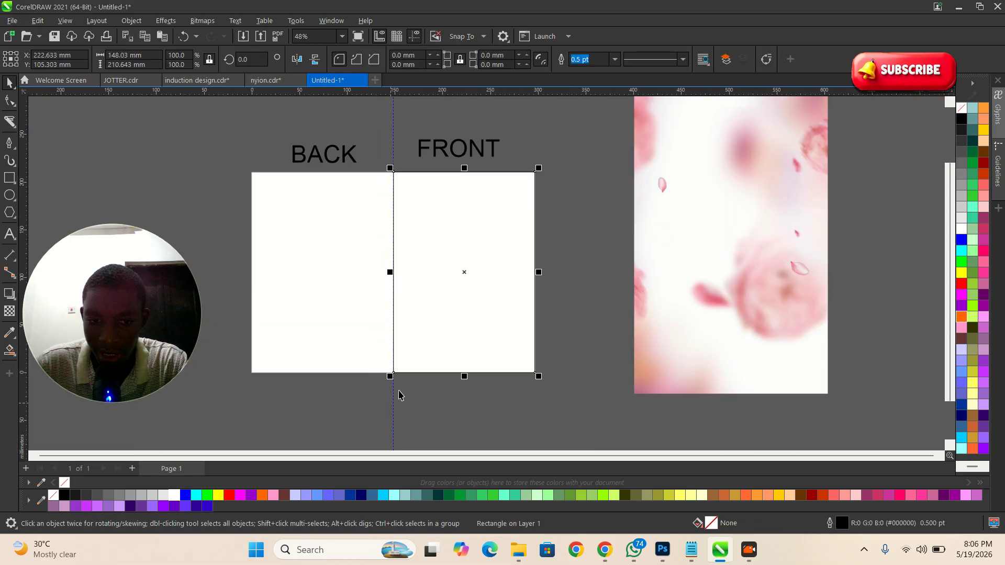
Step: Drag the flower image onto the FRONT half and clip it inside, then undo
click(695, 286)
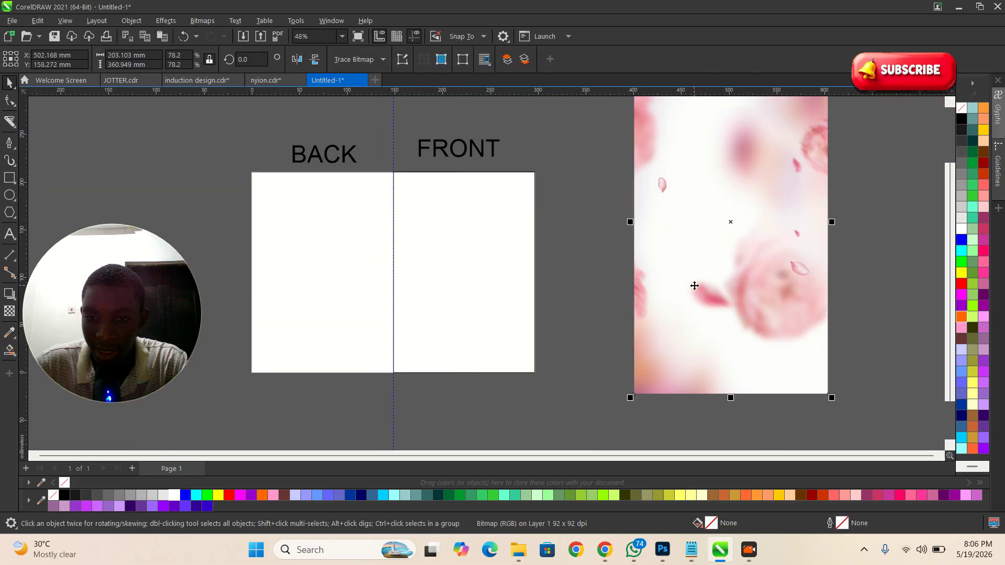
drag(723, 246, 498, 277)
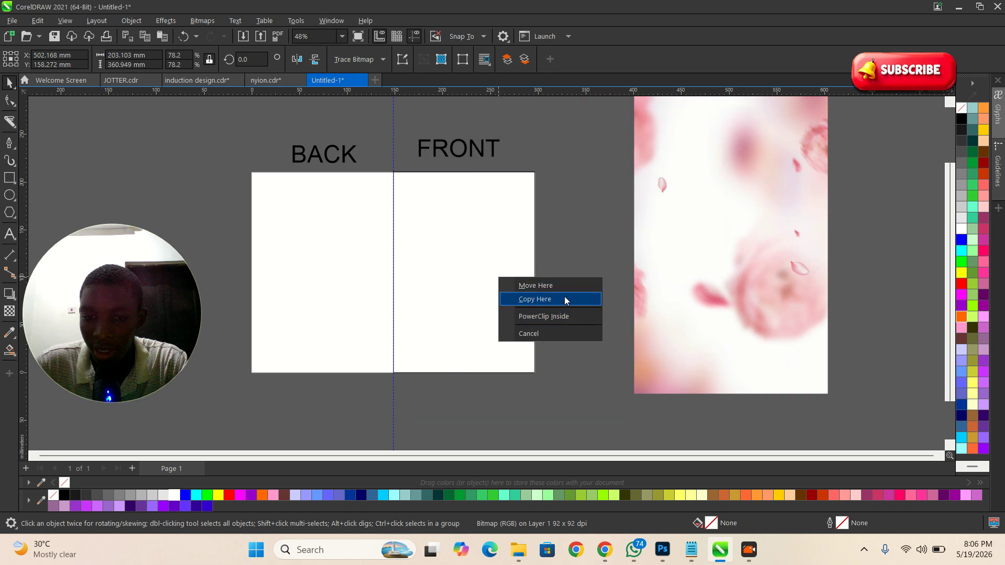
click(623, 193)
click(656, 180)
drag(656, 180, 445, 240)
click(498, 279)
click(589, 246)
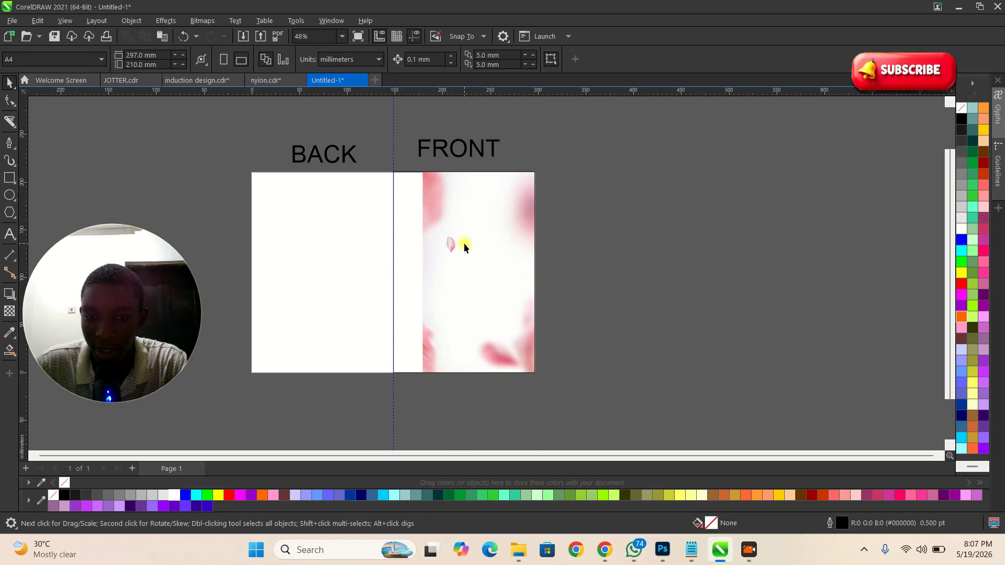
double_click(471, 244)
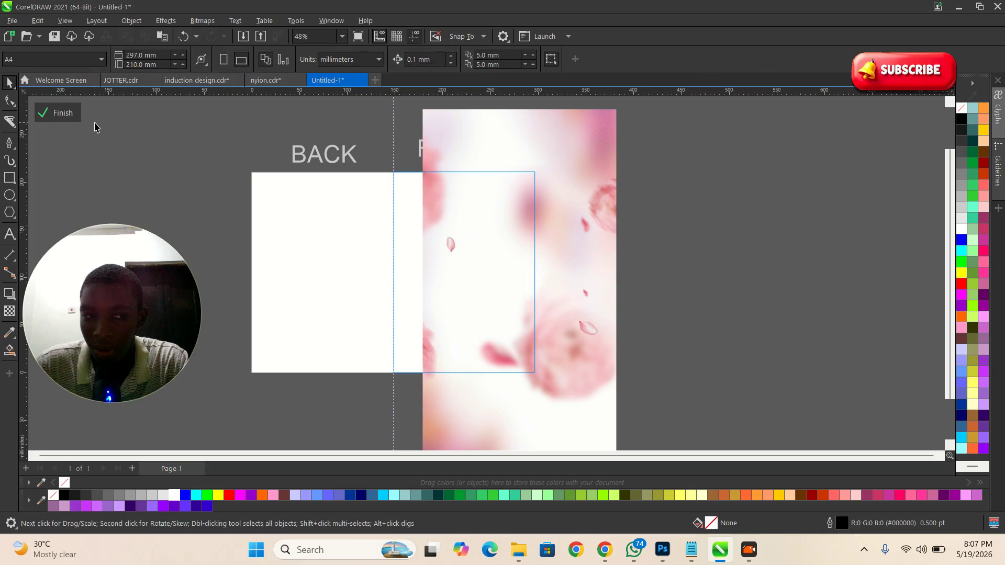
click(50, 111)
key(ctrl+z)
key(ctrl+z)
key(ctrl+z)
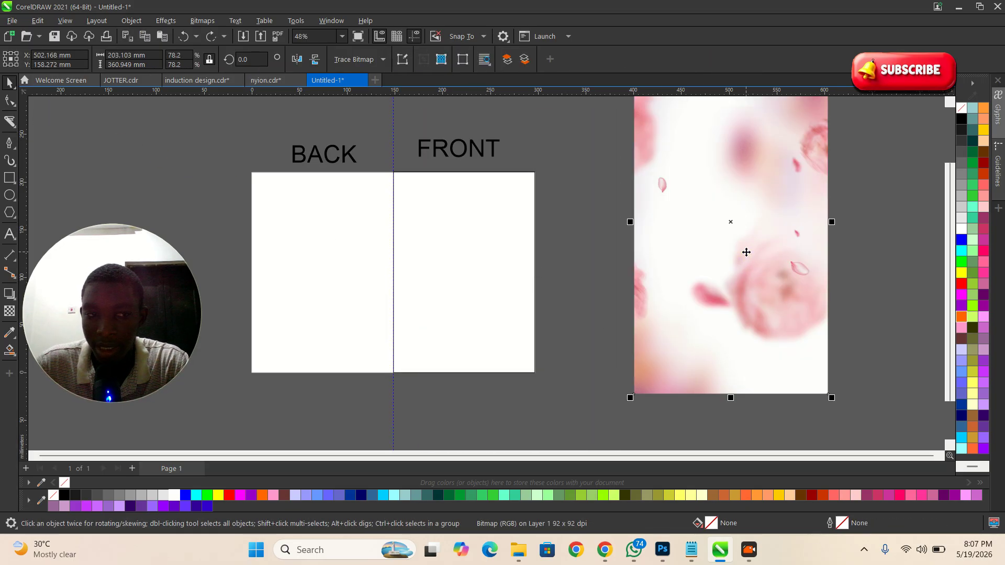
Step: Use PowerClip Place Inside Frame to clip the flower image into the FRONT rectangle
click(131, 22)
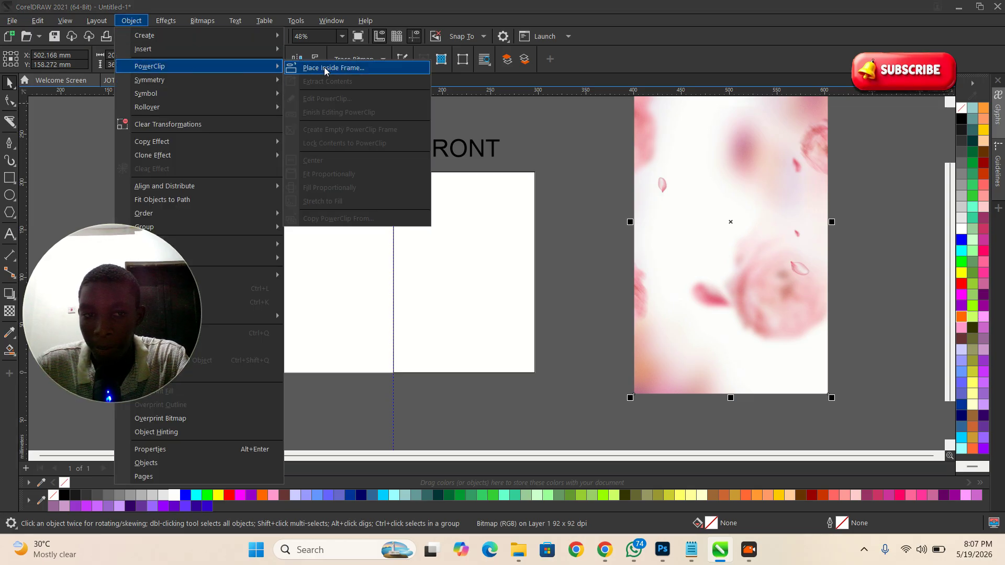
click(324, 68)
click(433, 261)
click(623, 306)
click(468, 269)
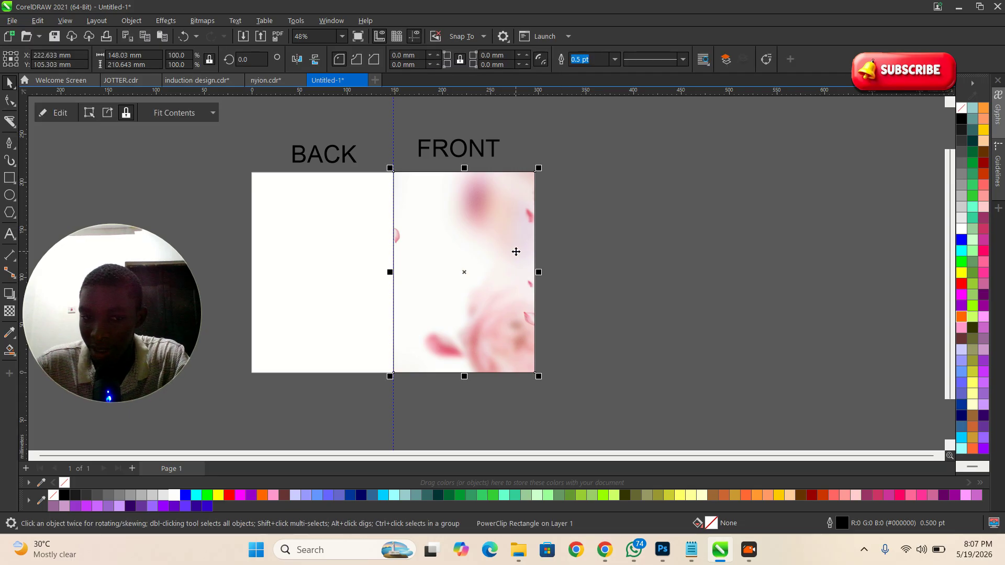
click(665, 294)
Step: Try moving and copying the FRONT flower panel onto BACK, undoing each attempt
scroll(444, 268, up, 1)
click(453, 253)
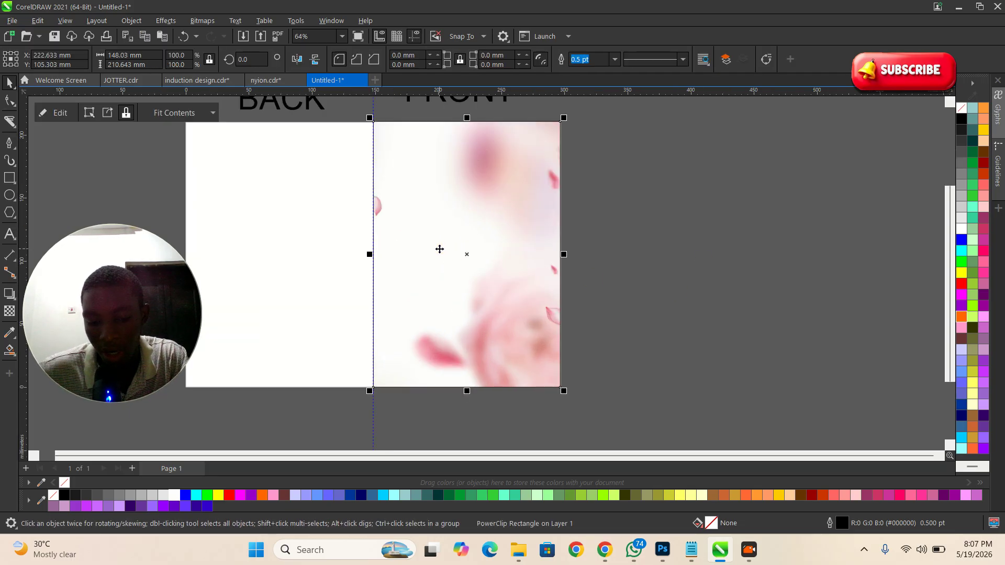
drag(460, 249, 311, 226)
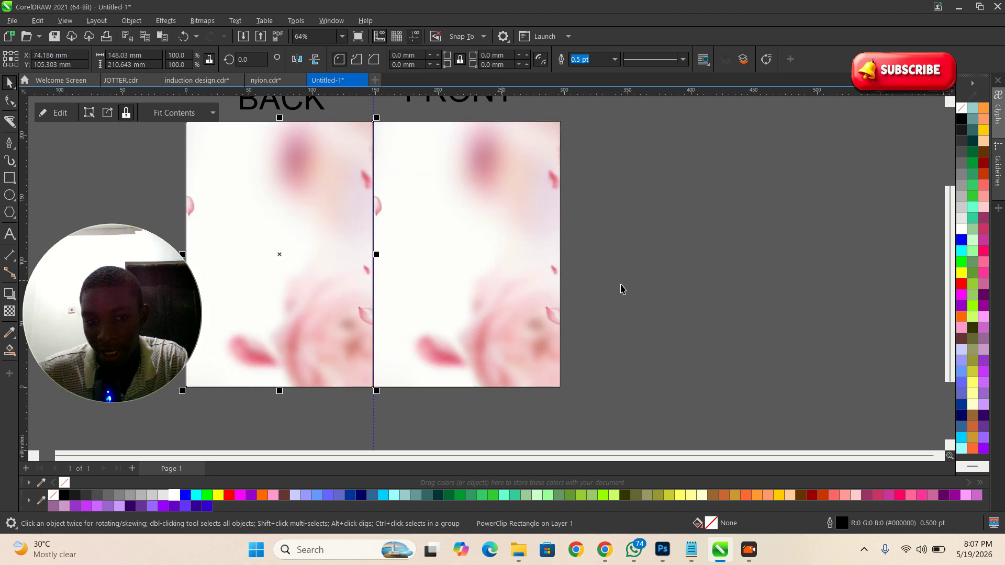
click(653, 303)
key(ctrl+z)
click(785, 292)
scroll(532, 301, down, 1)
click(616, 252)
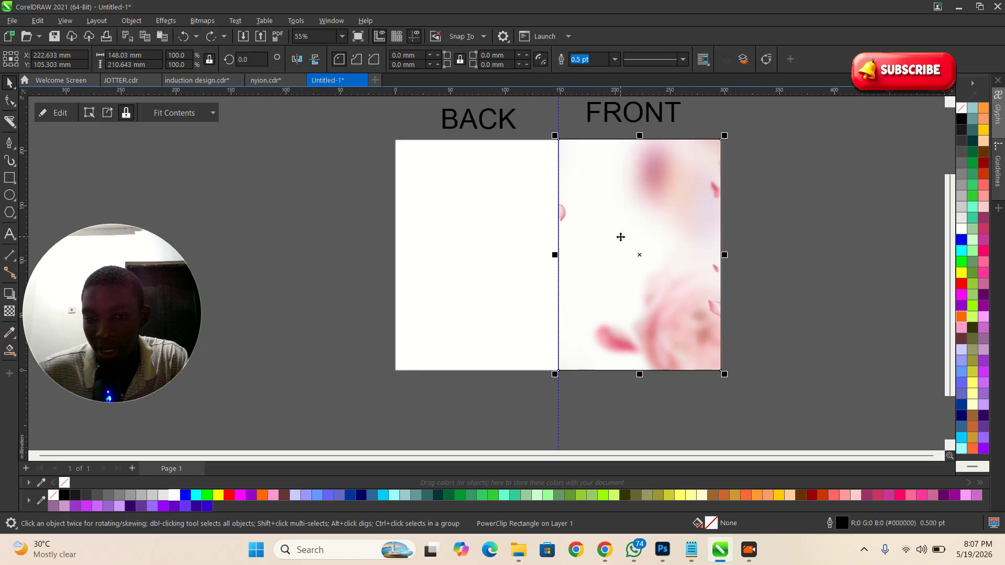
drag(648, 230, 486, 238)
right_click(485, 238)
click(366, 257)
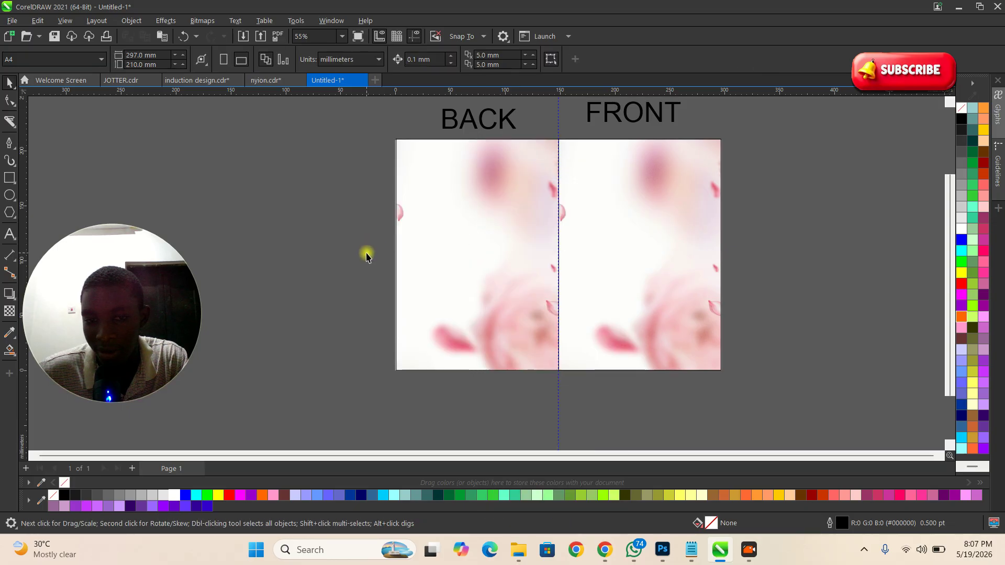
key(ctrl+z)
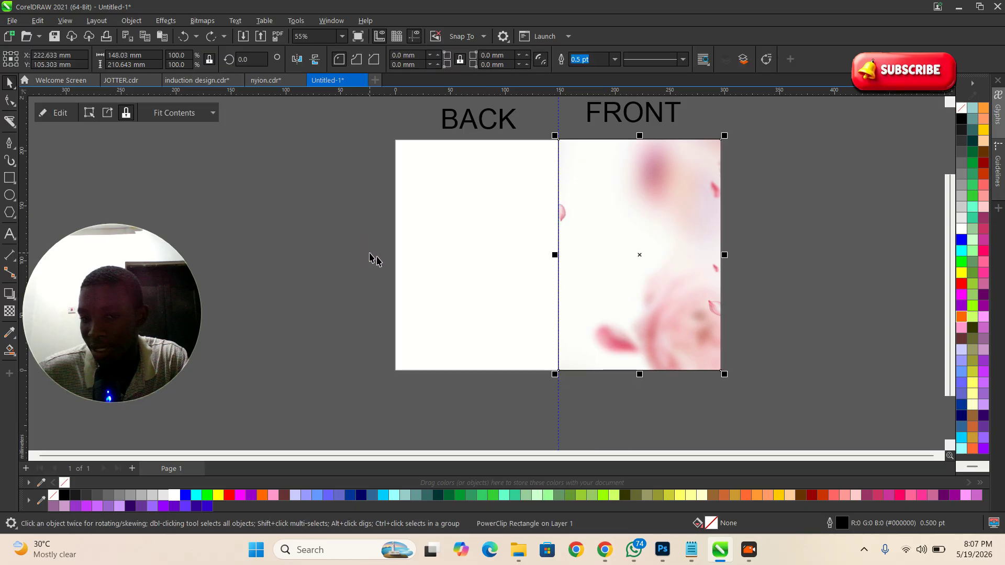
Step: Copy the FRONT flower panel onto the BACK half
click(649, 301)
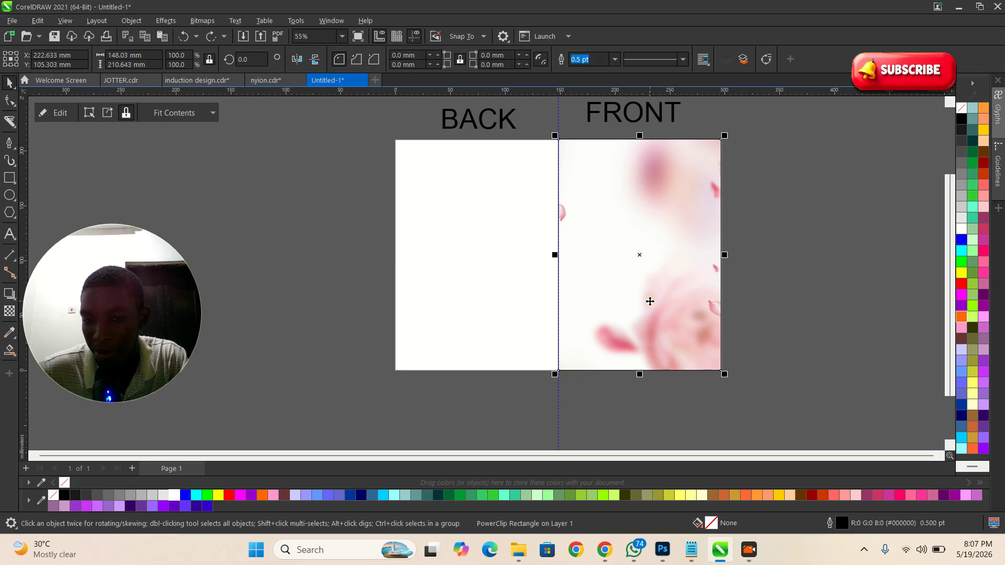
click(783, 325)
scroll(601, 308, down, 2)
scroll(633, 268, up, 1)
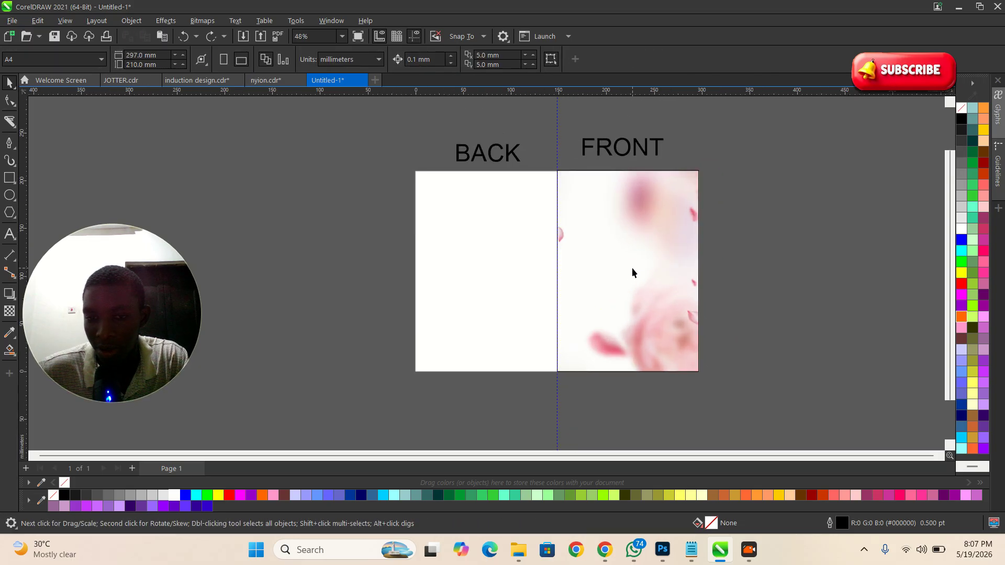
click(604, 253)
scroll(585, 253, up, 2)
drag(605, 258, 438, 266)
Step: Set the outline width of both flower panels to None
shift+click(639, 268)
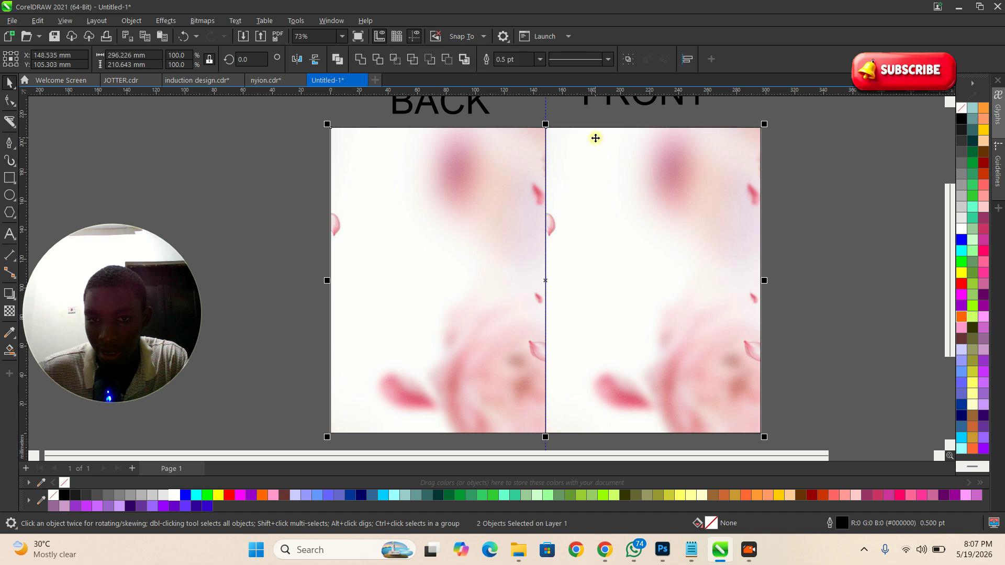
click(540, 60)
click(512, 76)
scroll(422, 218, down, 2)
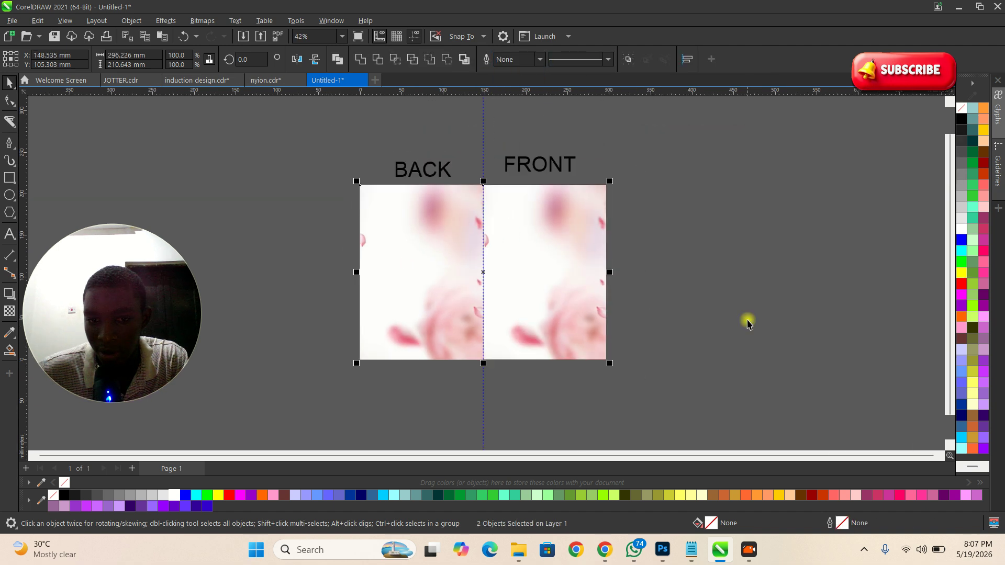
key(z)
scroll(582, 281, up, 2)
key(space)
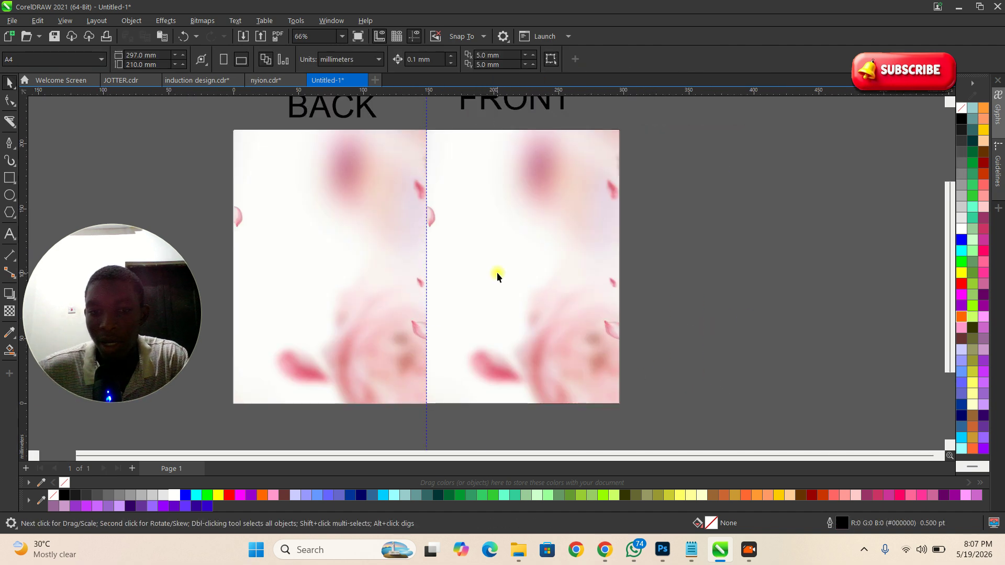
click(499, 273)
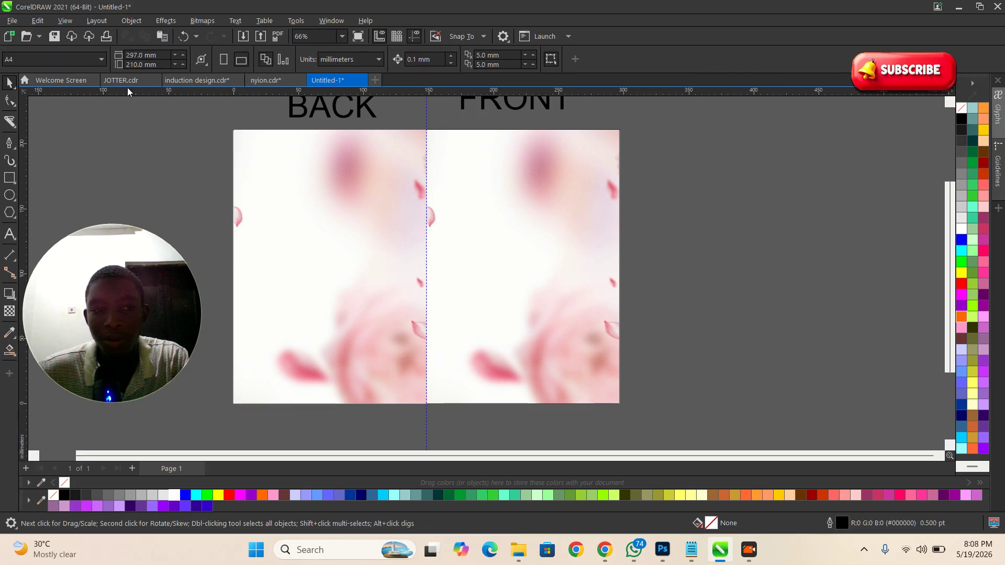
Step: Select the logos and university header in JOTTER.cdr, then bring Google Drive in Chrome forward
click(125, 81)
scroll(500, 207, up, 2)
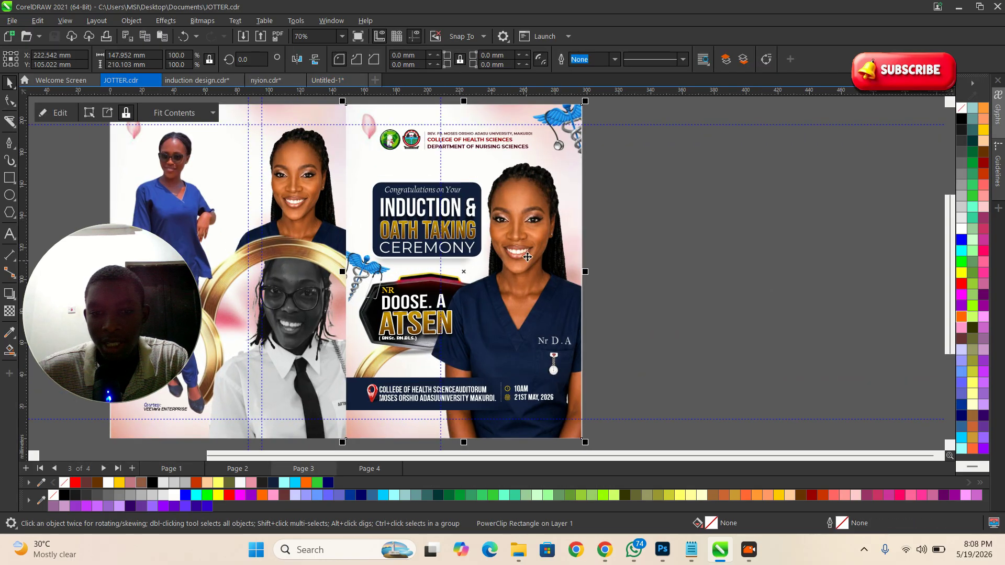
scroll(503, 220, up, 2)
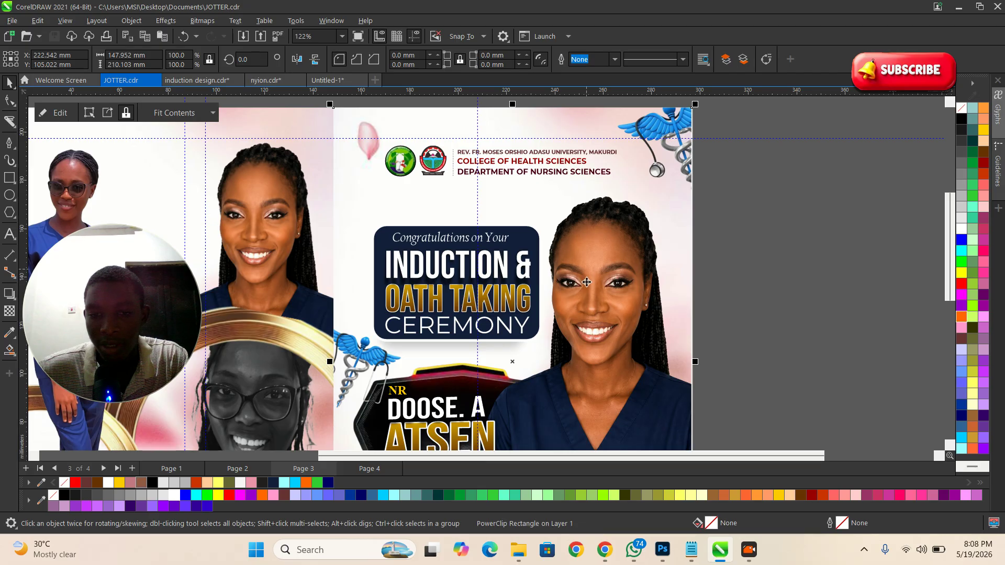
scroll(586, 283, down, 2)
drag(379, 137, 654, 218)
scroll(512, 181, up, 3)
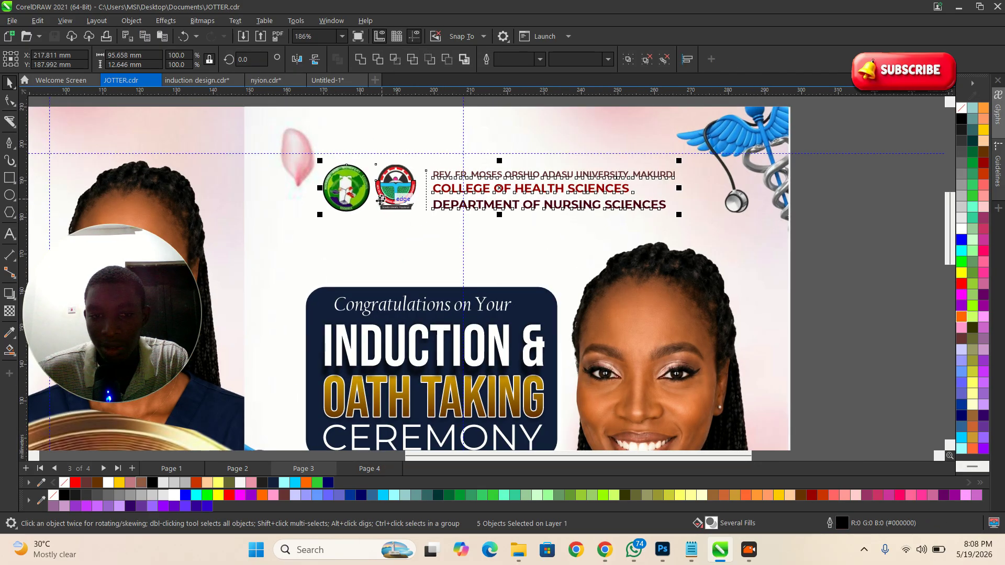
scroll(373, 230, down, 1)
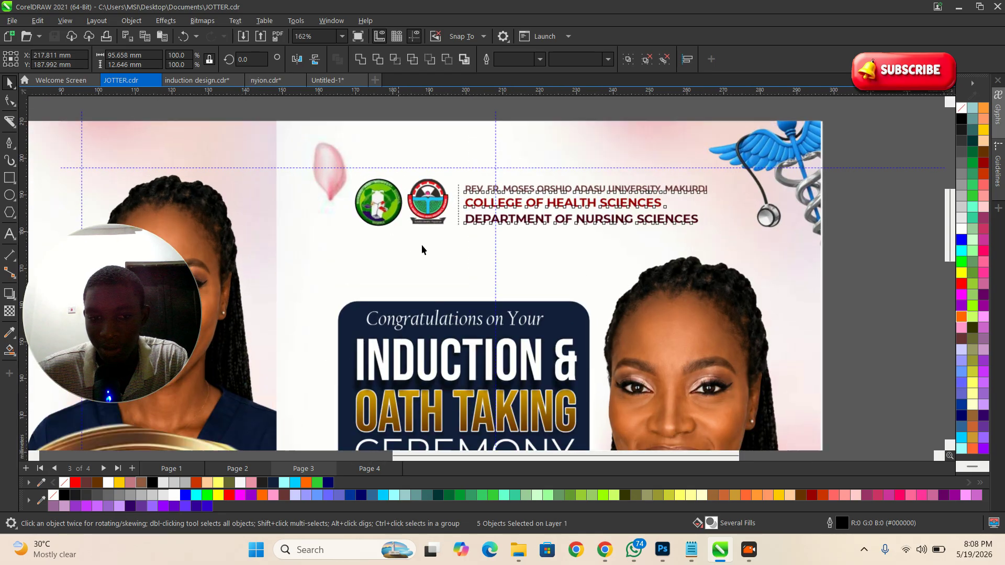
click(605, 550)
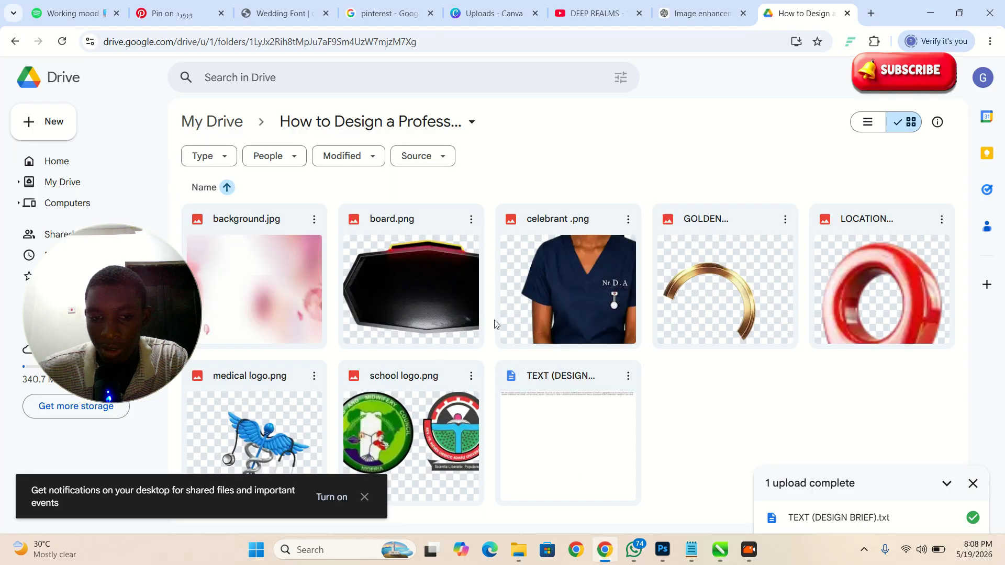
Step: Back in JOTTER.cdr, marquee-select the logos and heading text together
key(alt+Tab)
click(430, 201)
key(alt+Tab)
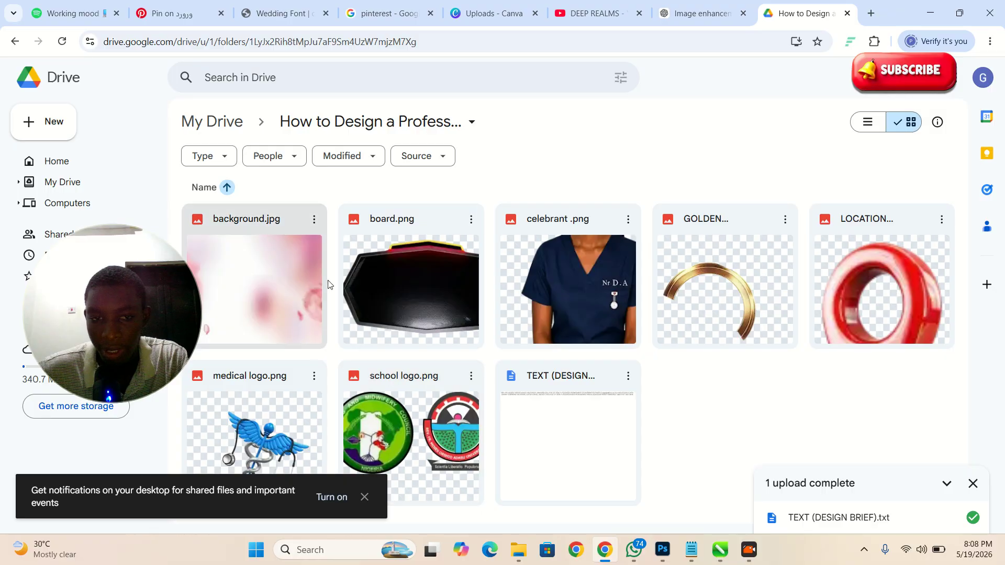
key(alt+Tab)
scroll(412, 300, down, 2)
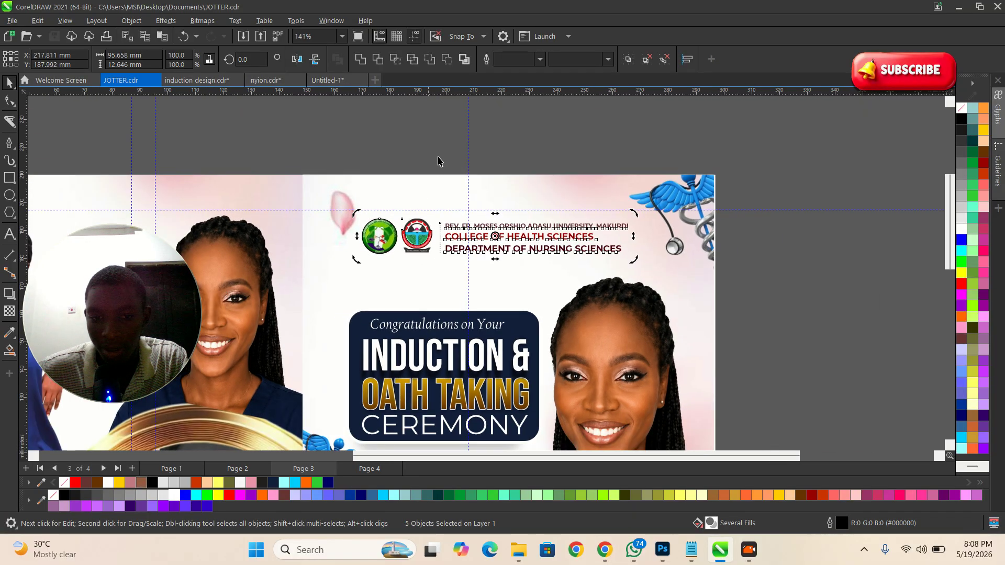
scroll(440, 161, up, 3)
click(425, 164)
click(473, 300)
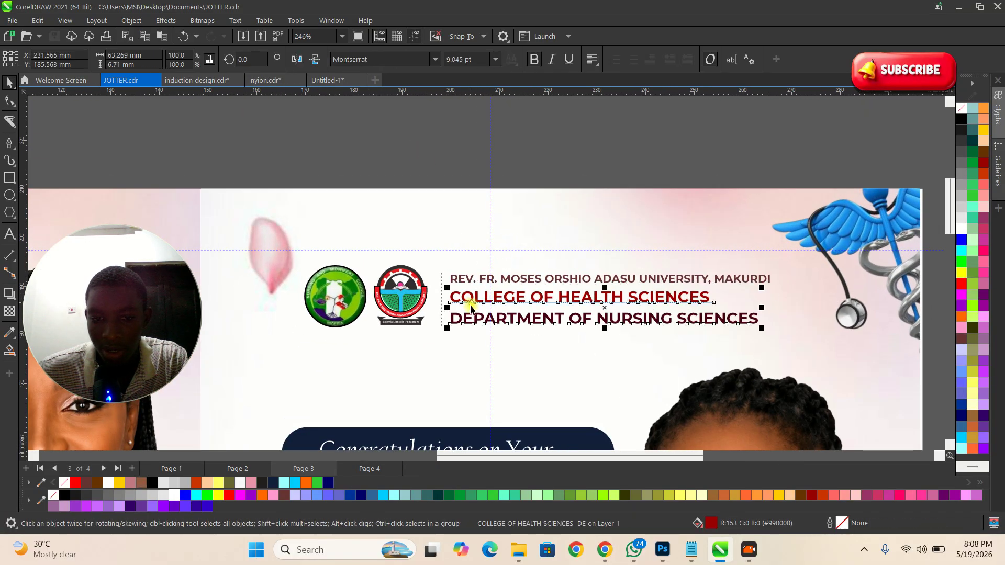
click(467, 278)
drag(283, 153, 803, 362)
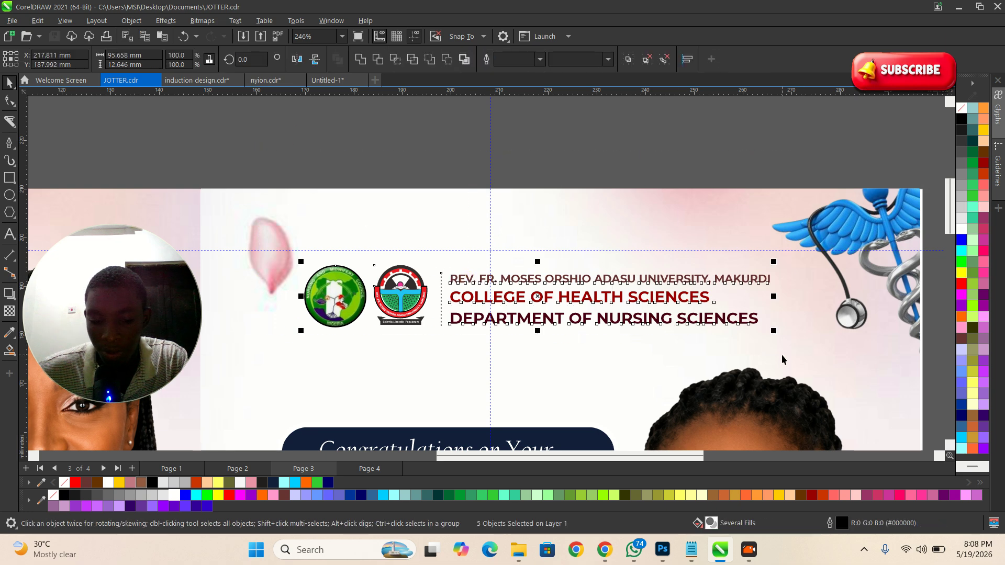
Step: Check the Google Drive asset folder, then minimize Chrome to return to CorelDRAW
key(alt+Tab)
key(alt+Tab)
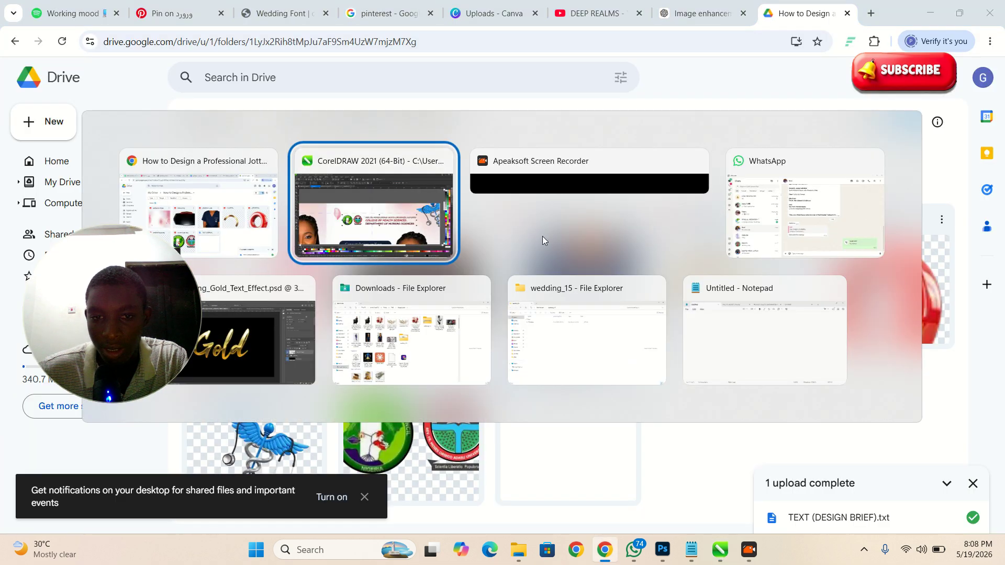
key(Escape)
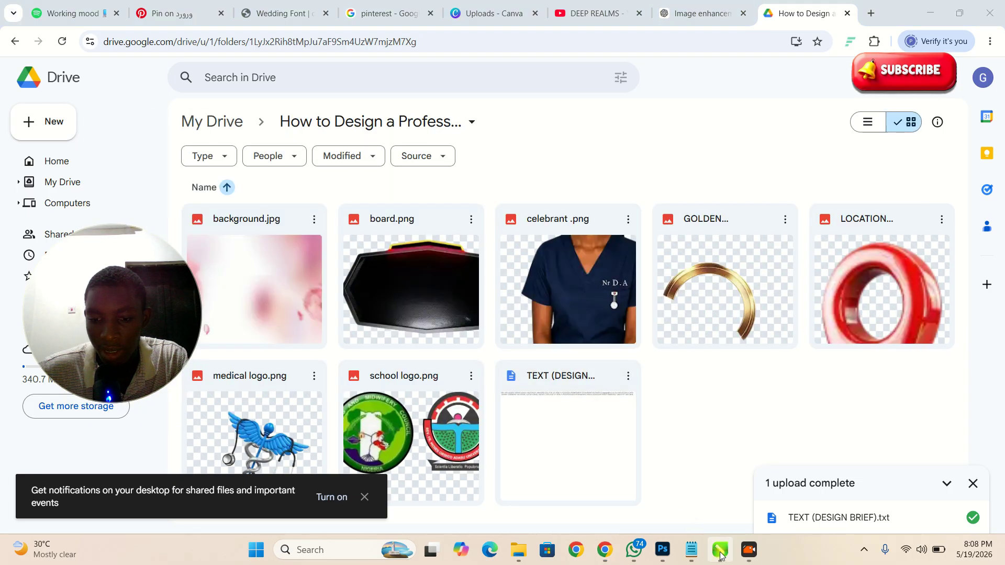
key(alt+Tab)
key(Escape)
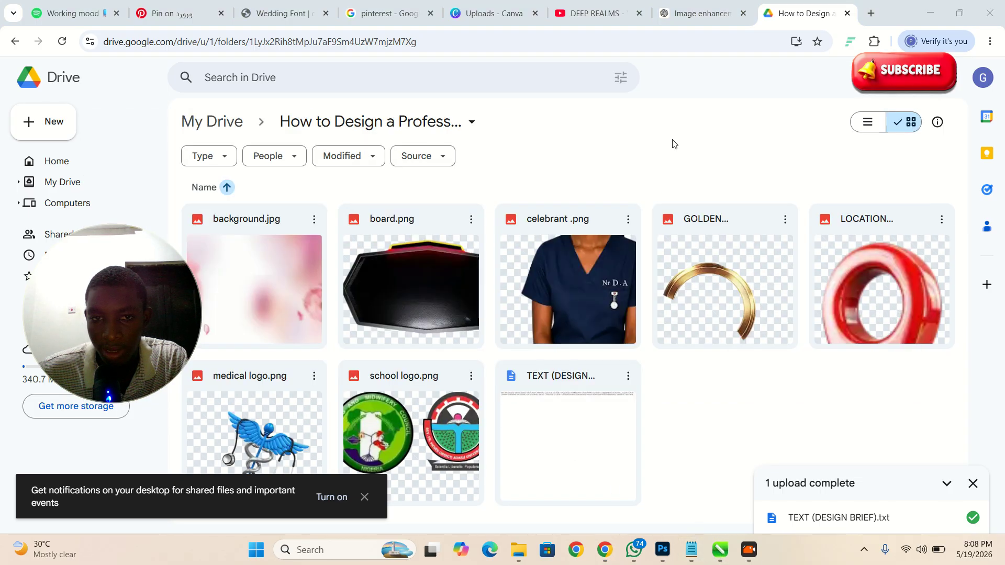
click(931, 13)
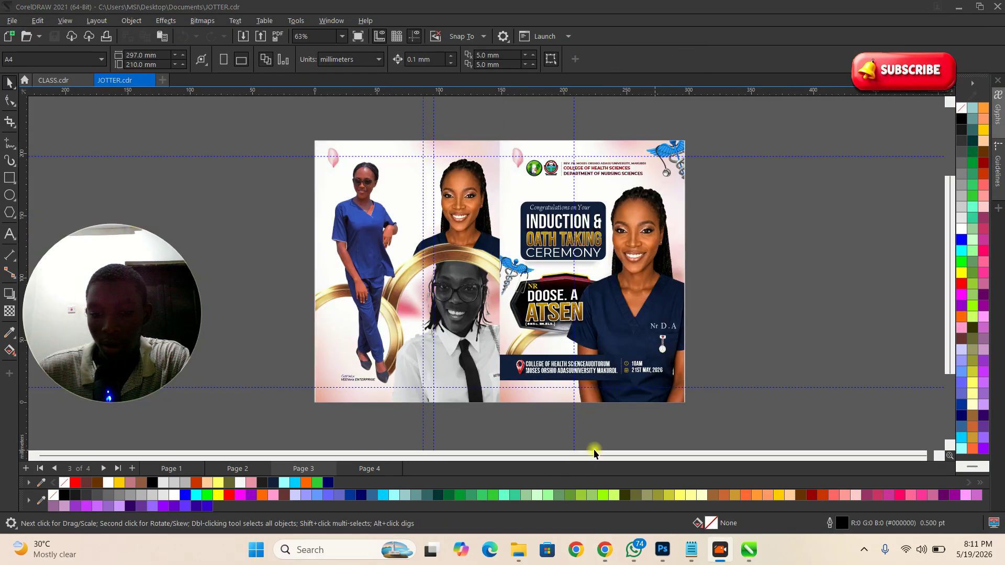
Step: Select the celebrant photo inside JOTTER's PowerClip contents for copying
double_click(636, 278)
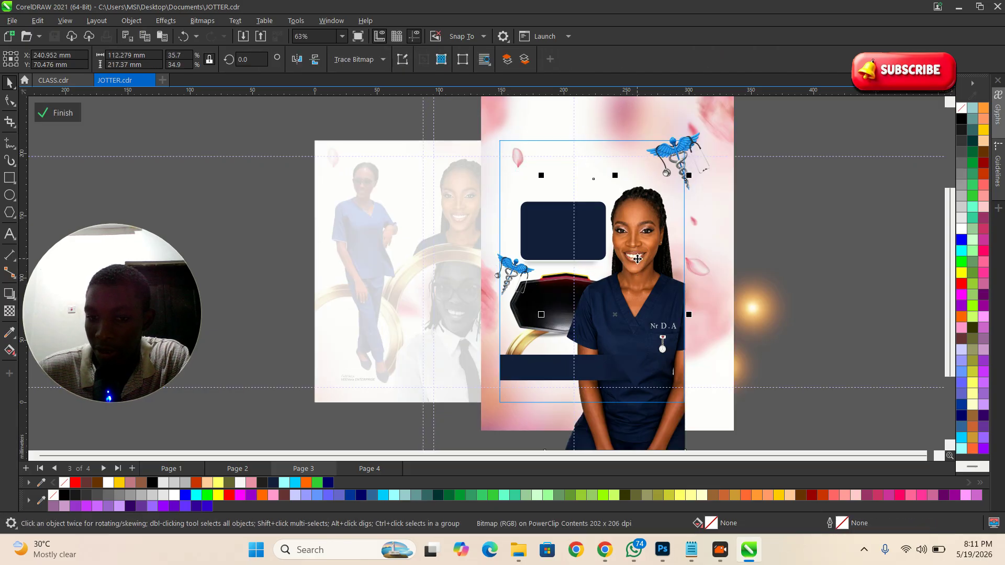
click(752, 246)
click(757, 280)
click(623, 273)
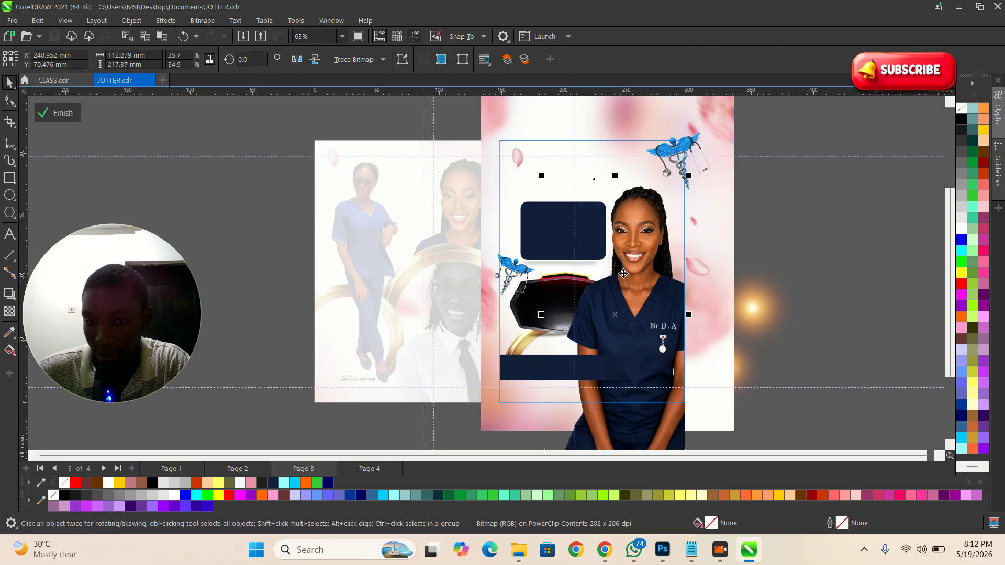
click(58, 113)
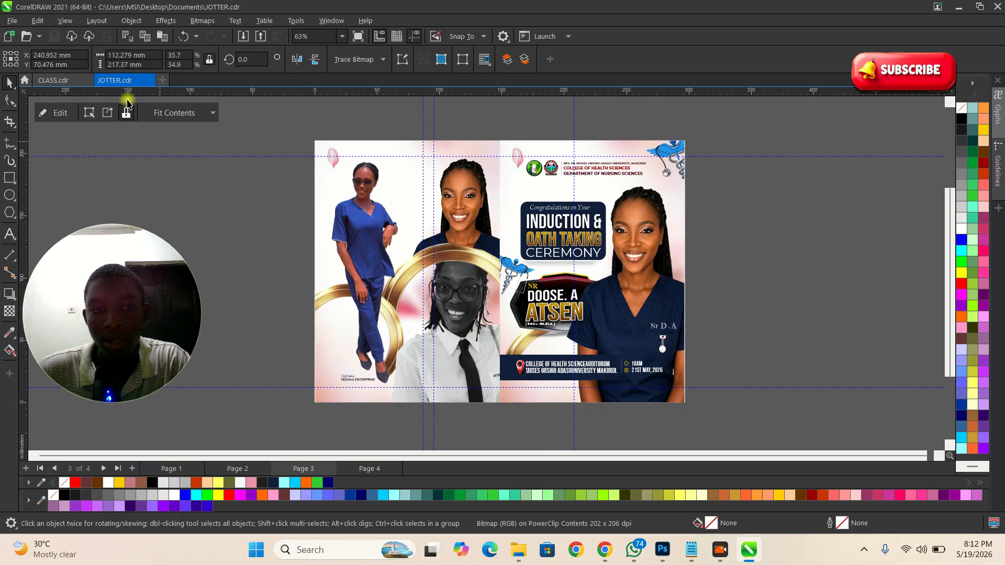
Step: Paste the photo into CLASS.cdr and PowerClip it inside the FRONT half frame
click(63, 81)
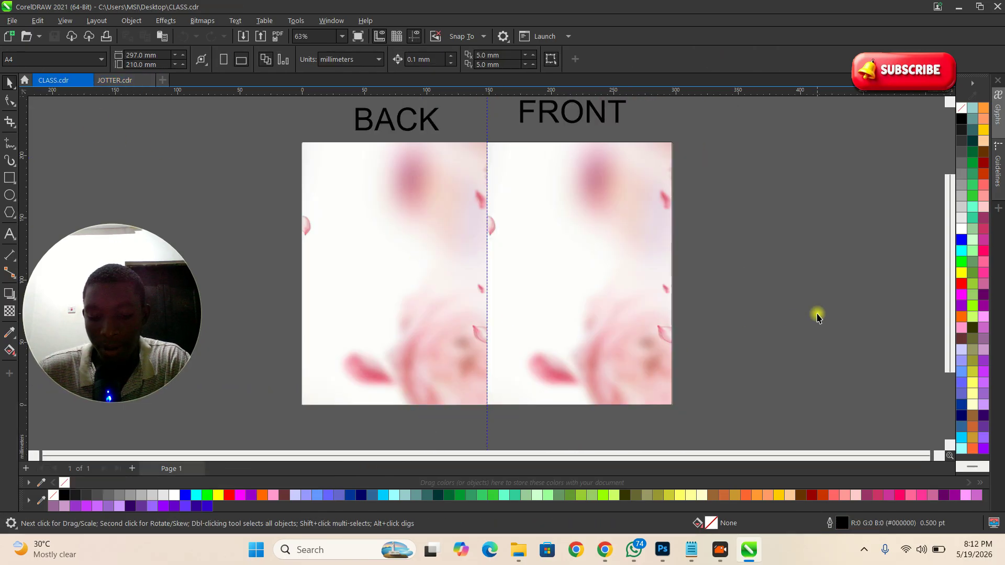
key(ctrl+v)
click(615, 257)
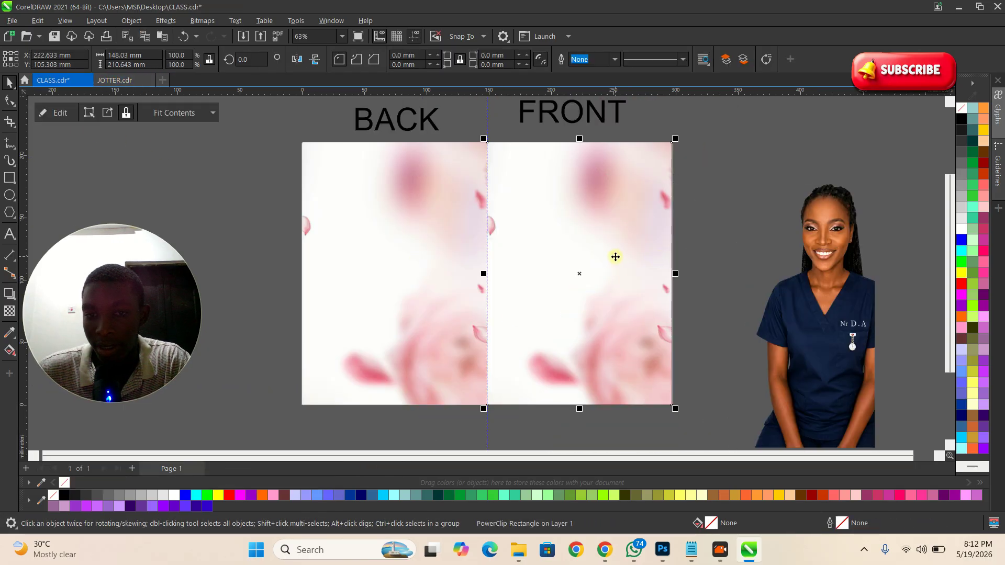
drag(819, 300, 643, 251)
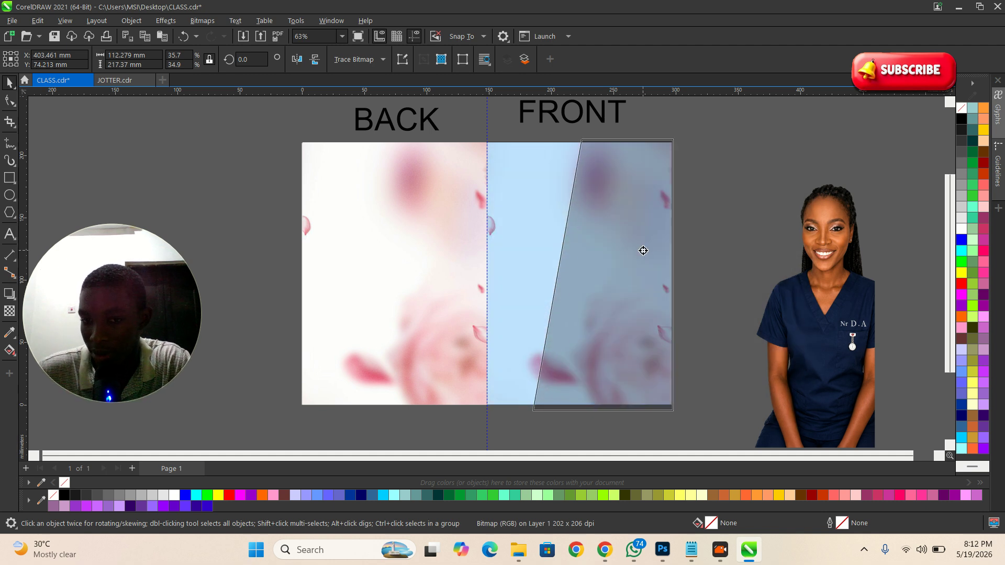
drag(644, 251, 643, 251)
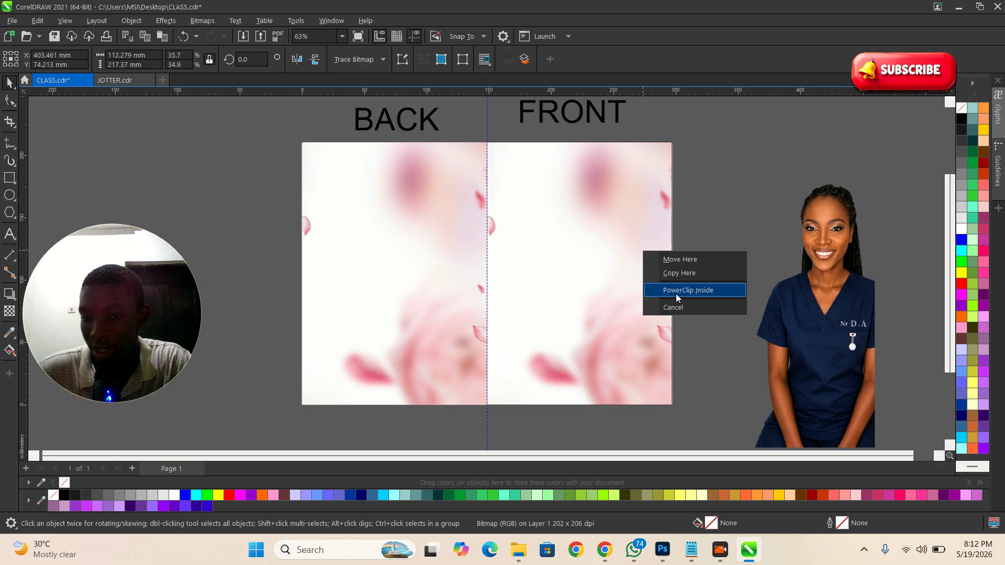
click(677, 291)
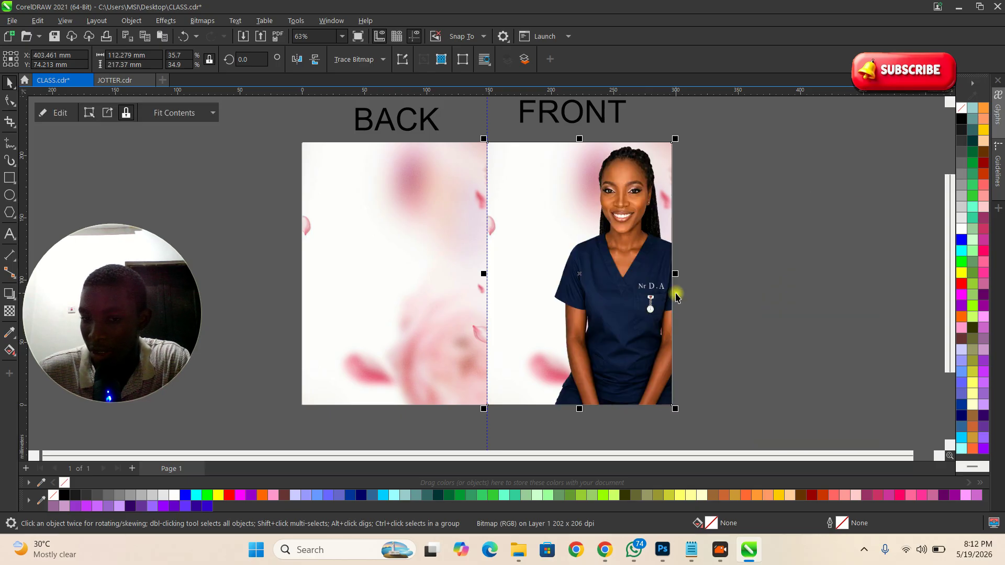
click(762, 310)
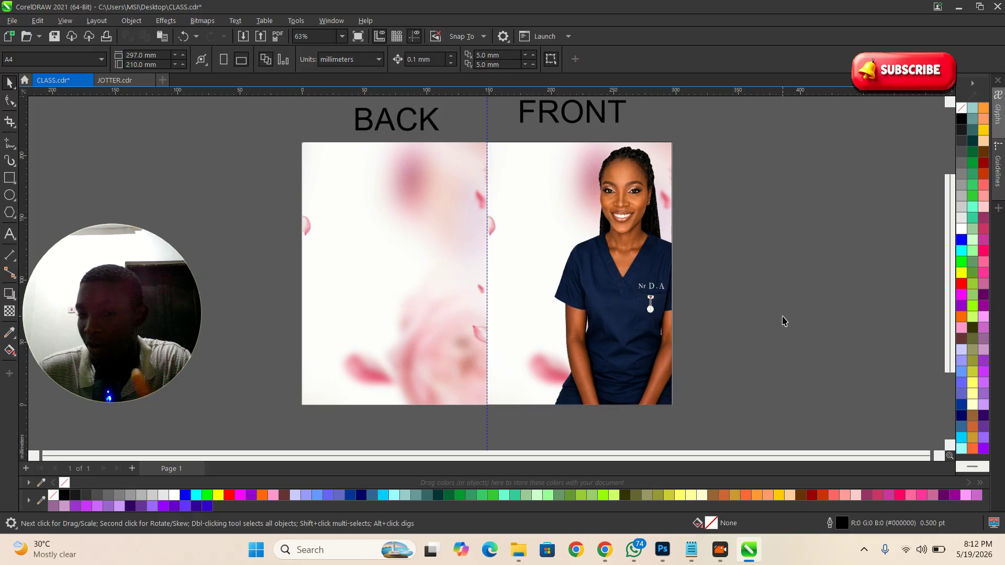
click(748, 309)
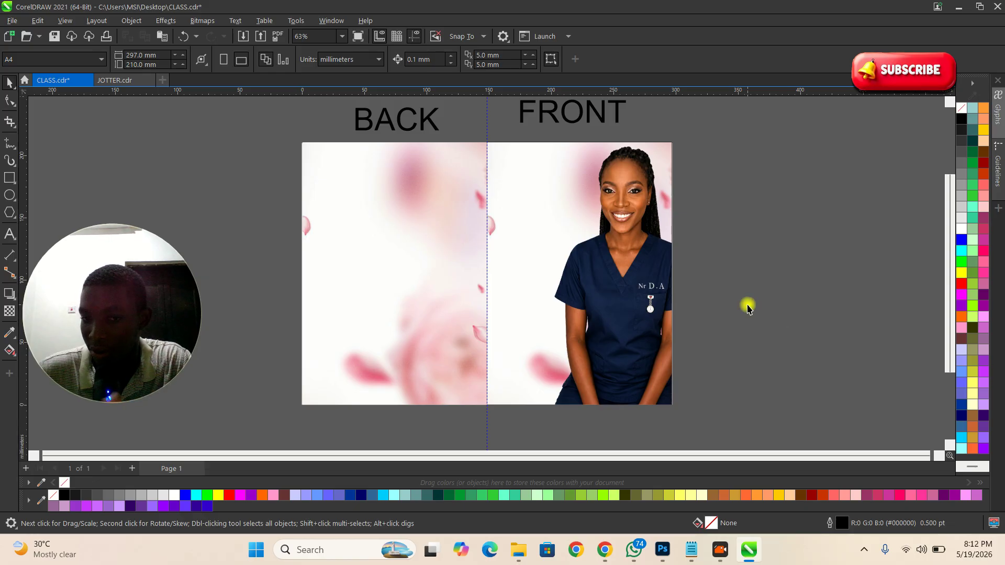
Step: Shift the photo lower within the FRONT frame and return to JOTTER.cdr
double_click(639, 287)
drag(612, 253, 616, 313)
click(617, 313)
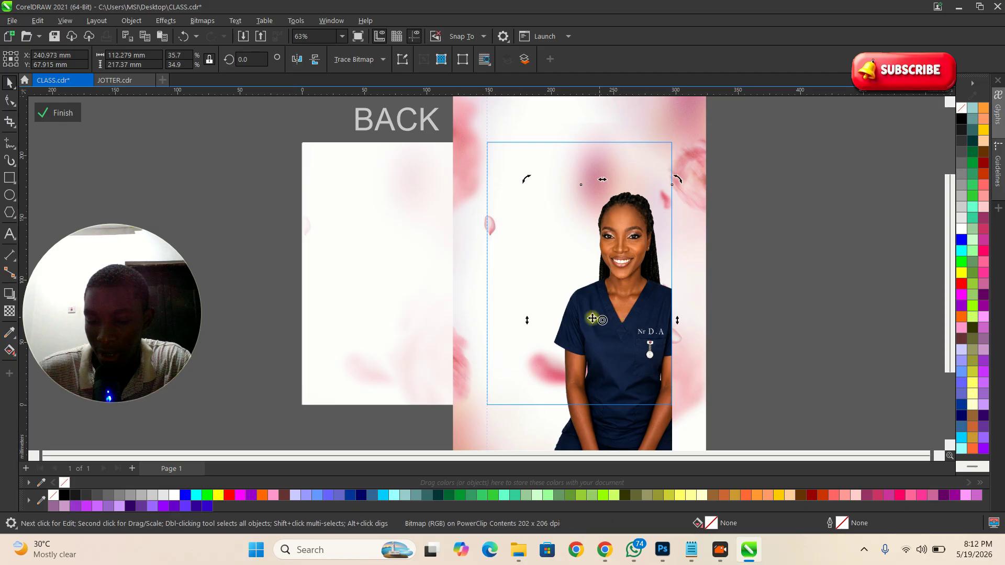
click(53, 112)
key(Escape)
scroll(691, 292, up, 2)
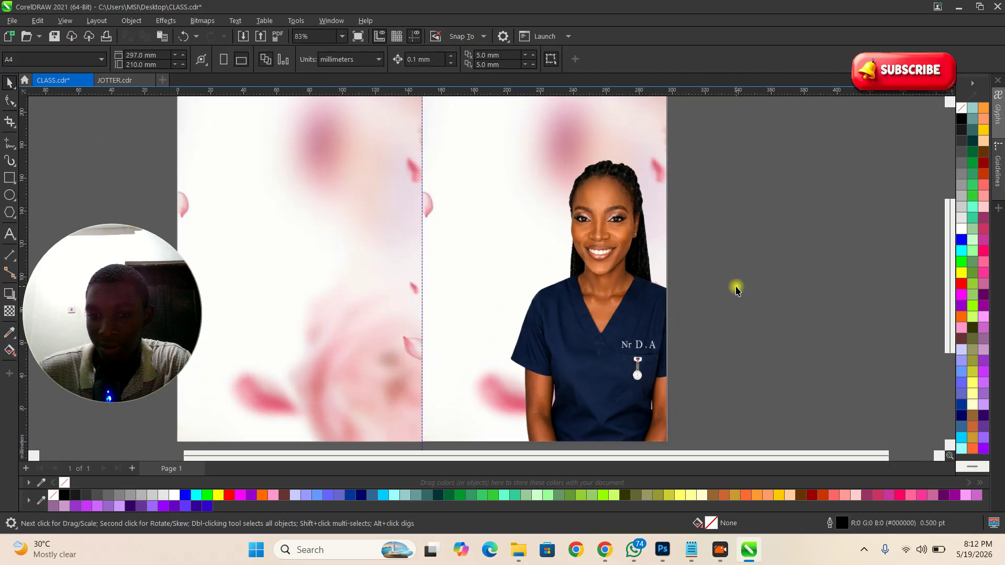
scroll(575, 295, down, 2)
scroll(548, 199, up, 1)
scroll(548, 199, up, 1)
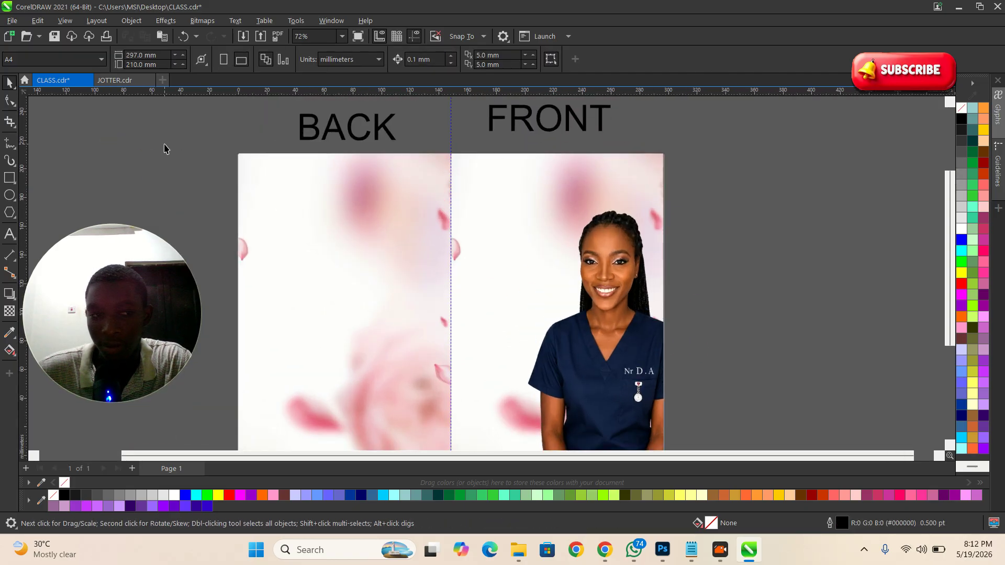
click(107, 79)
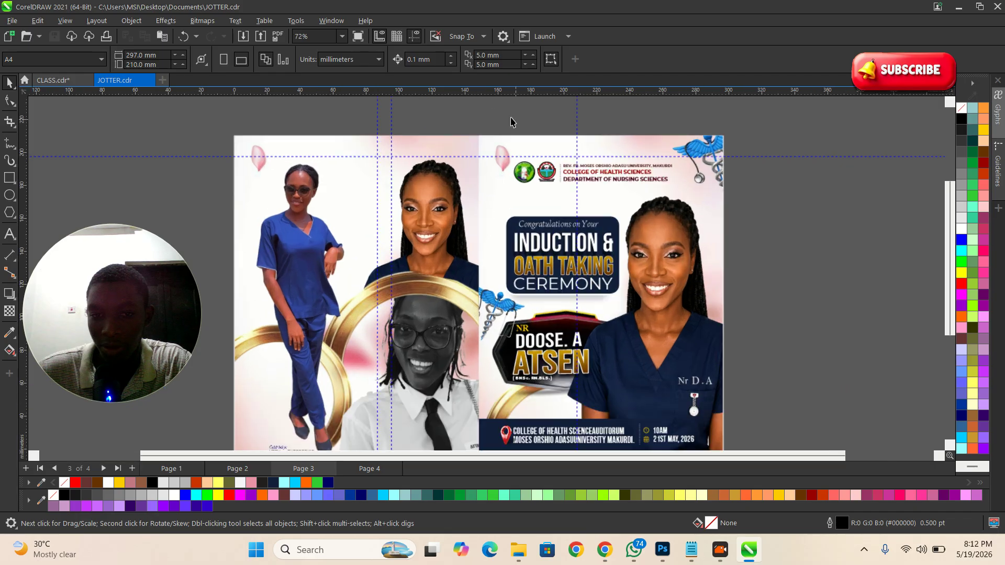
Step: Copy the two round university logos from JOTTER and paste them atop CLASS.cdr's FRONT page
scroll(469, 112, up, 2)
drag(471, 116, 721, 207)
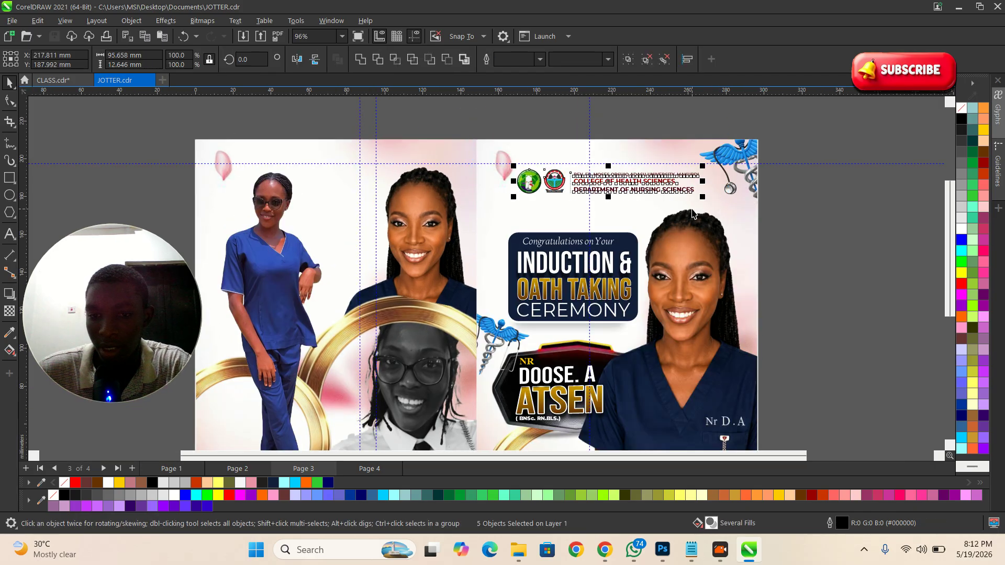
drag(478, 115, 569, 214)
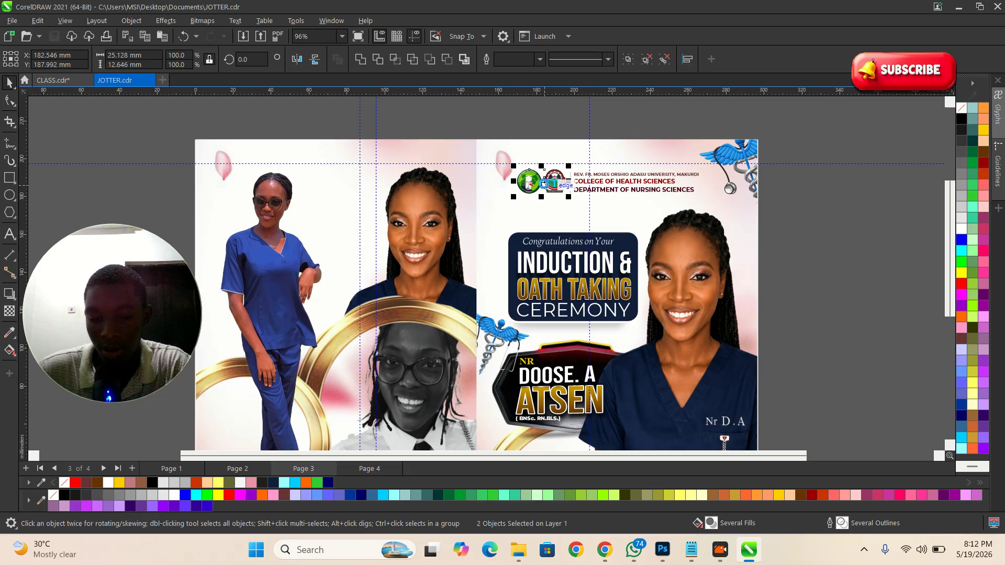
click(451, 128)
click(58, 81)
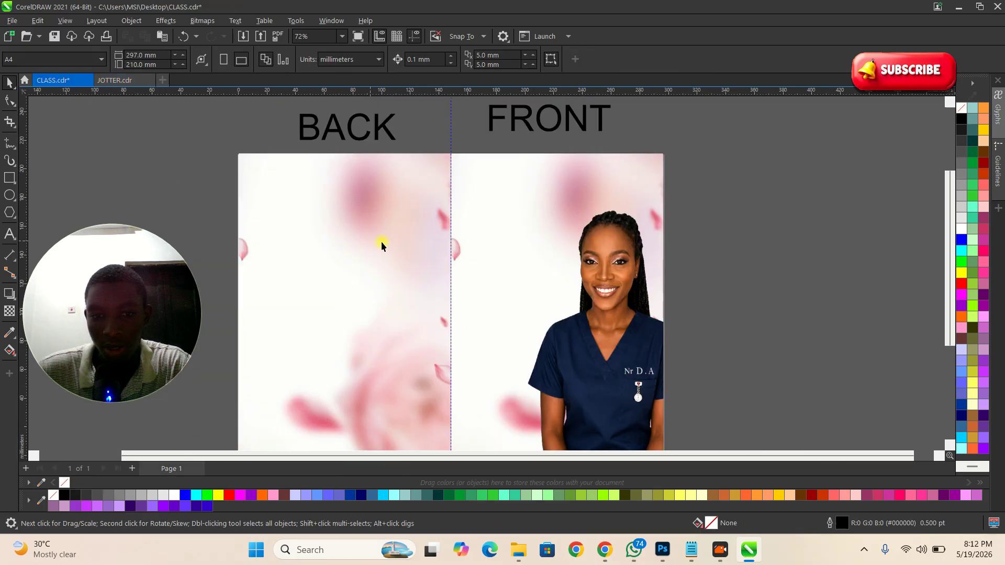
key(ctrl+v)
scroll(507, 184, up, 2)
drag(503, 189, 507, 205)
Step: Add horizontal and vertical margin guides to the CLASS.cdr page
scroll(507, 206, down, 1)
click(843, 227)
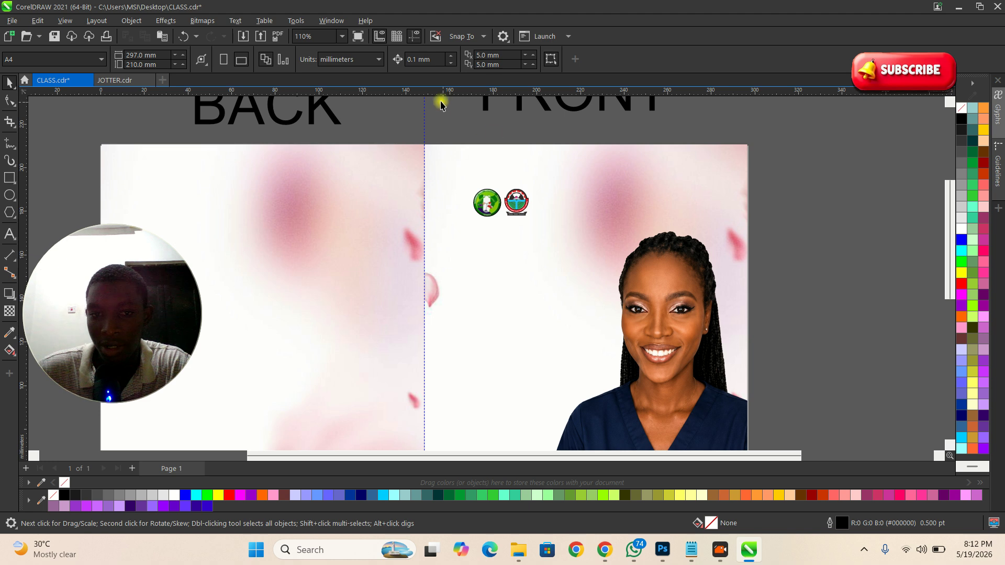
drag(424, 95, 425, 179)
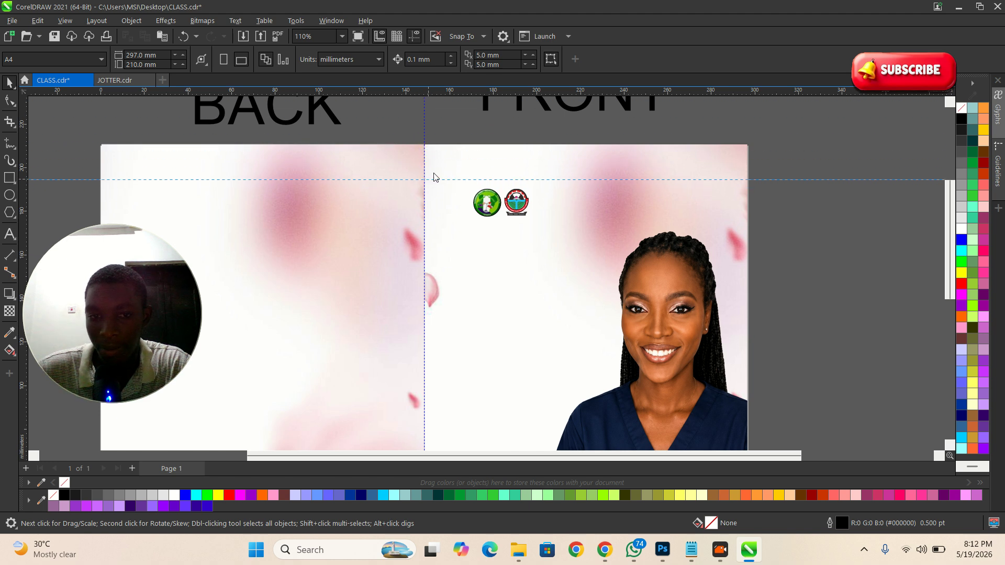
scroll(531, 126, down, 1)
drag(488, 96, 499, 370)
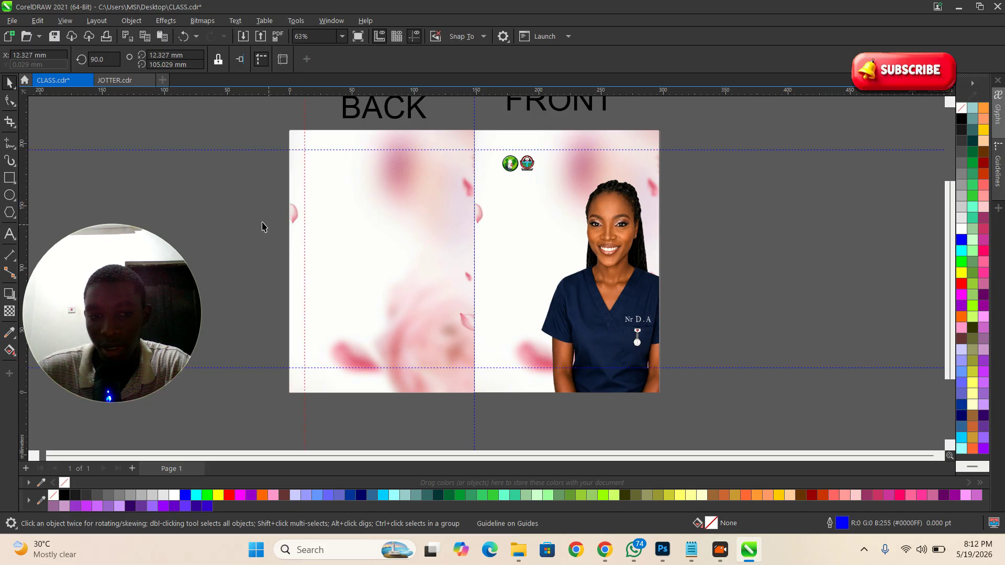
click(218, 197)
drag(23, 182, 457, 247)
click(241, 207)
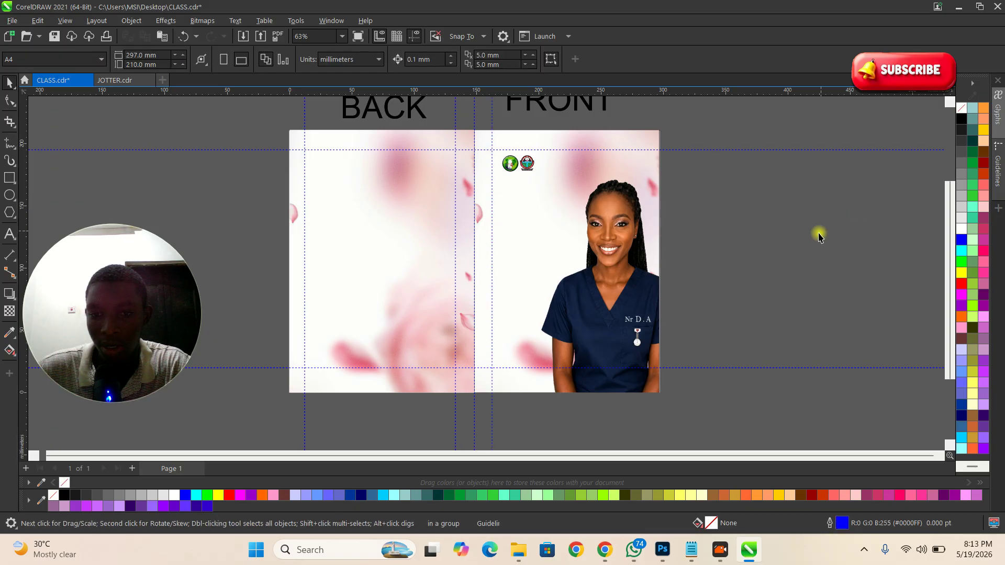
drag(641, 306, 645, 307)
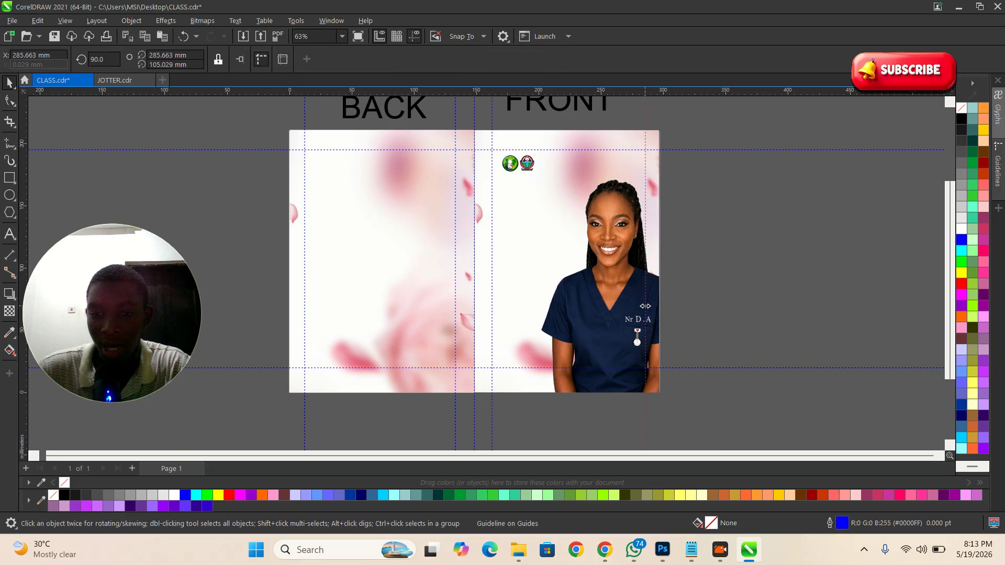
click(691, 290)
Step: Check the pasted logo pair's placement on the FRONT page
scroll(614, 241, up, 2)
scroll(541, 274, down, 4)
scroll(539, 190, up, 3)
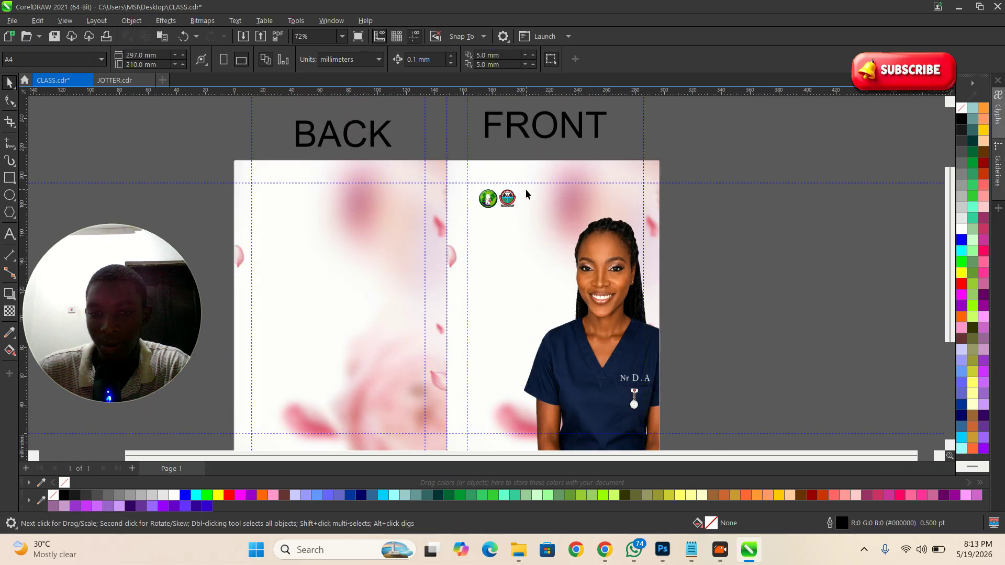
scroll(533, 195, up, 2)
click(639, 245)
click(774, 251)
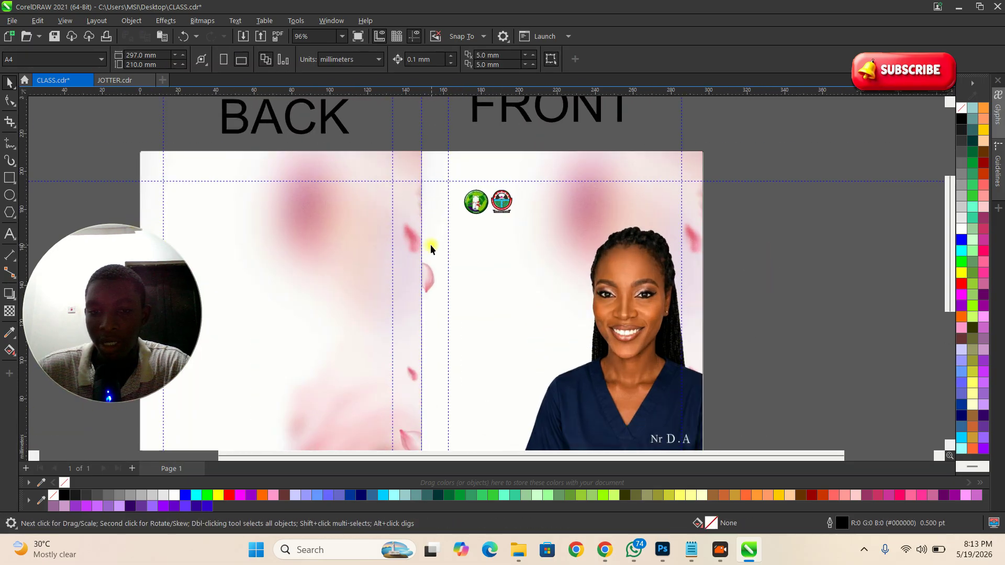
click(495, 209)
click(794, 273)
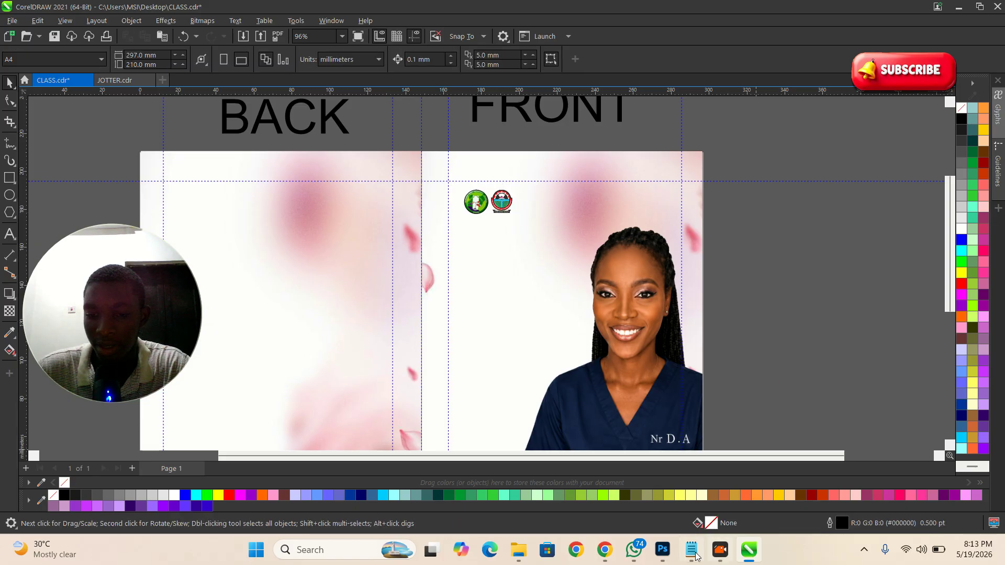
Step: Bring up Notepad's empty Untitled note, then switch to the browser's Drive folder
click(690, 550)
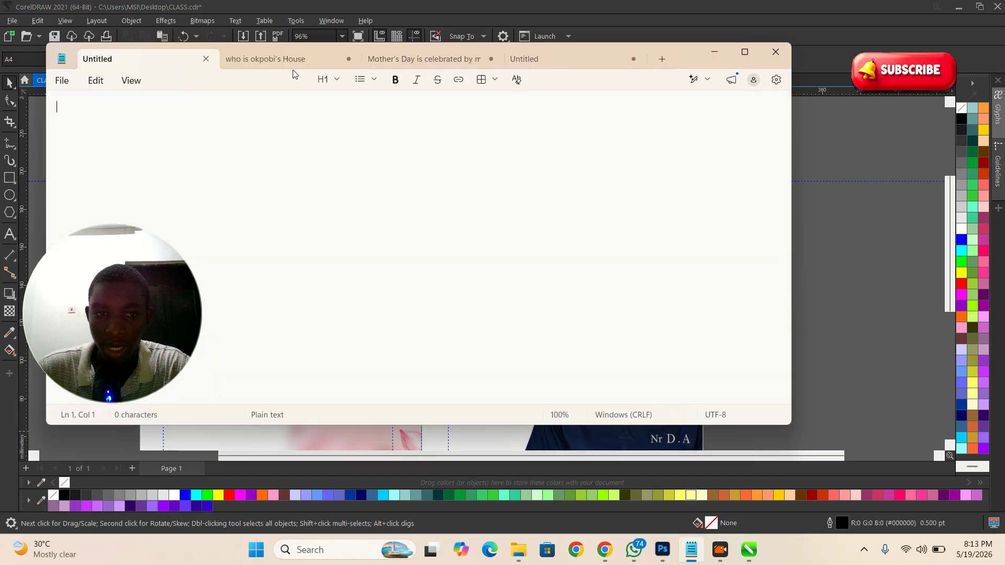
click(444, 56)
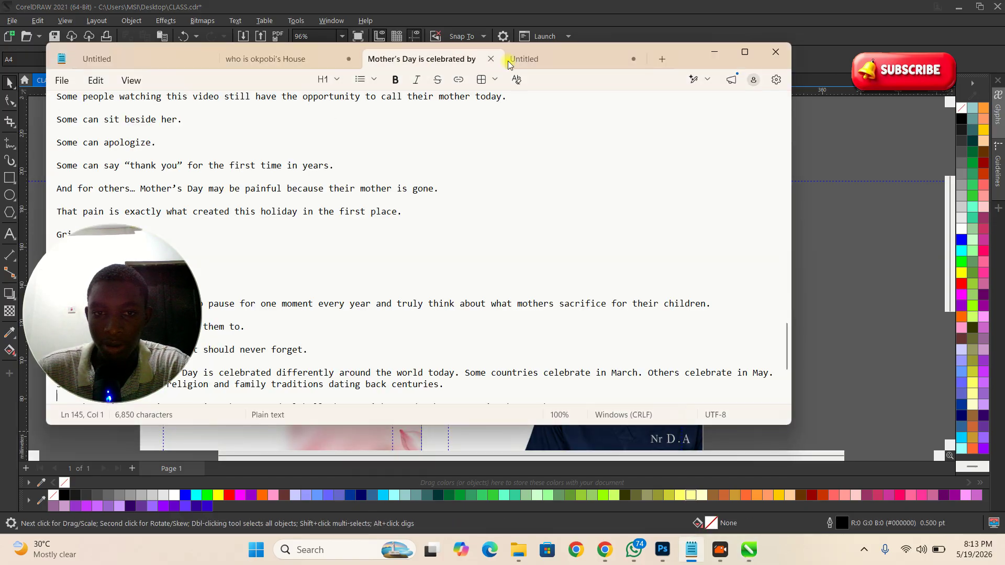
click(540, 61)
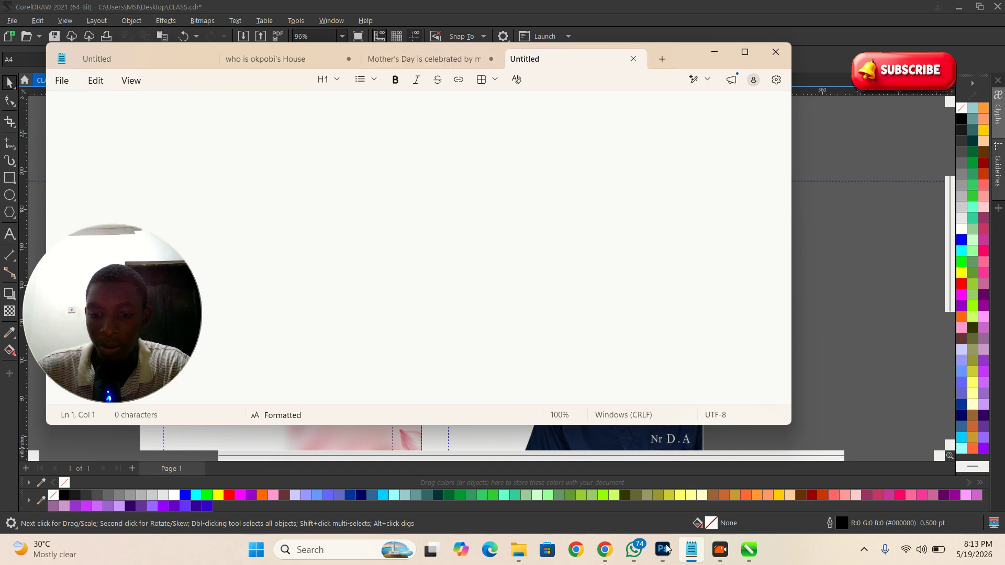
click(604, 549)
Step: Open TEXT (DESIGN BRIEF).txt in Google Docs and select its three university header lines
double_click(545, 416)
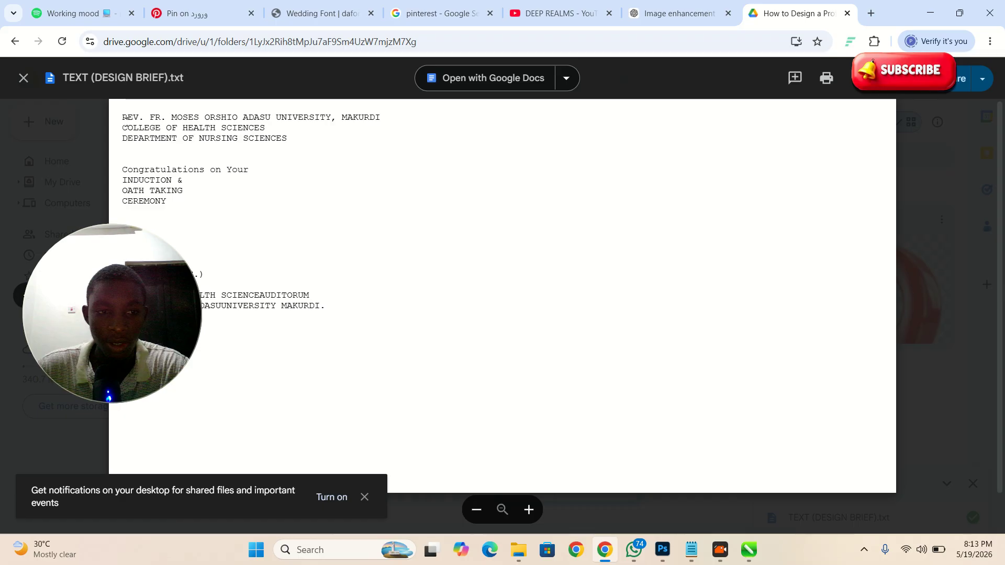
drag(122, 117, 330, 144)
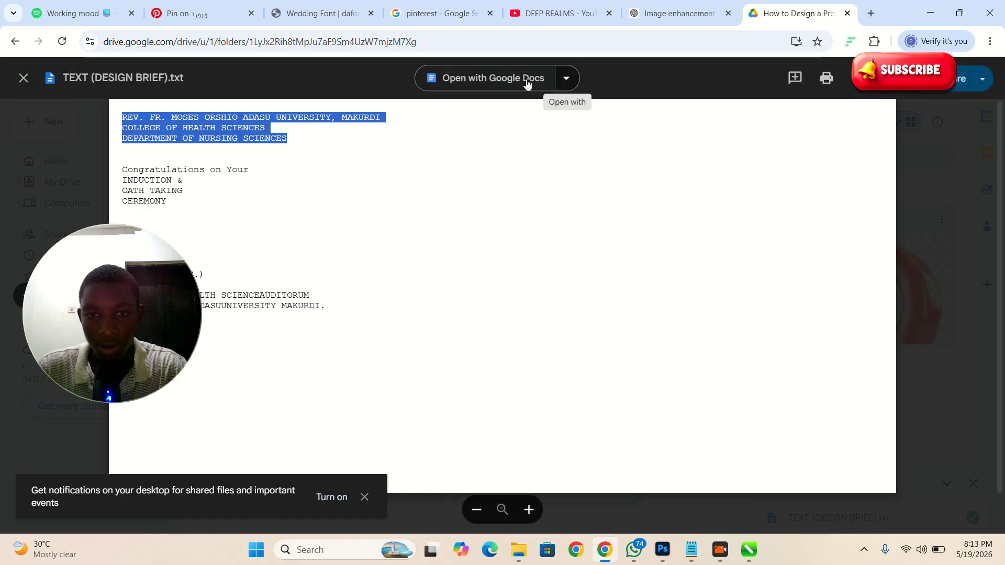
click(497, 79)
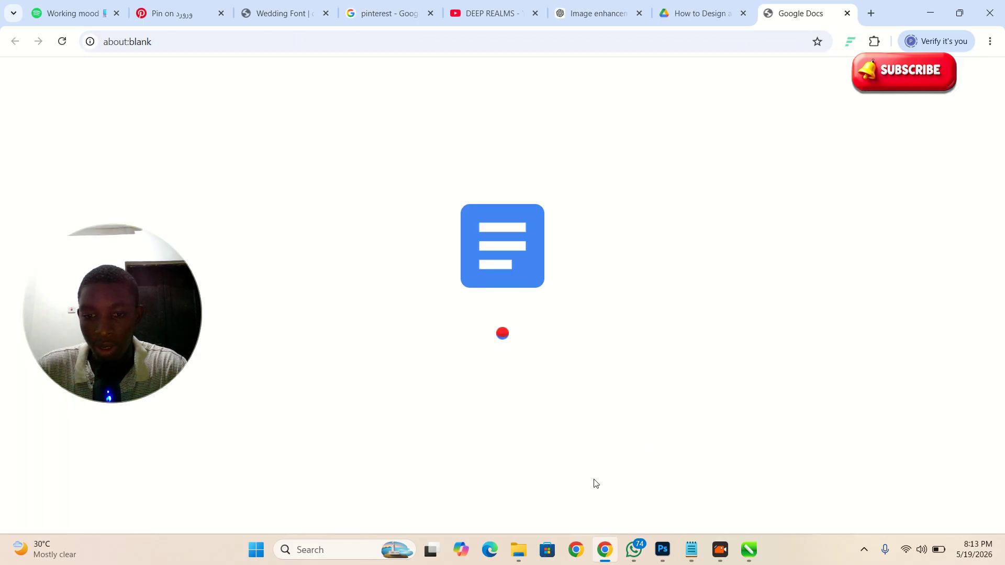
drag(285, 220, 498, 249)
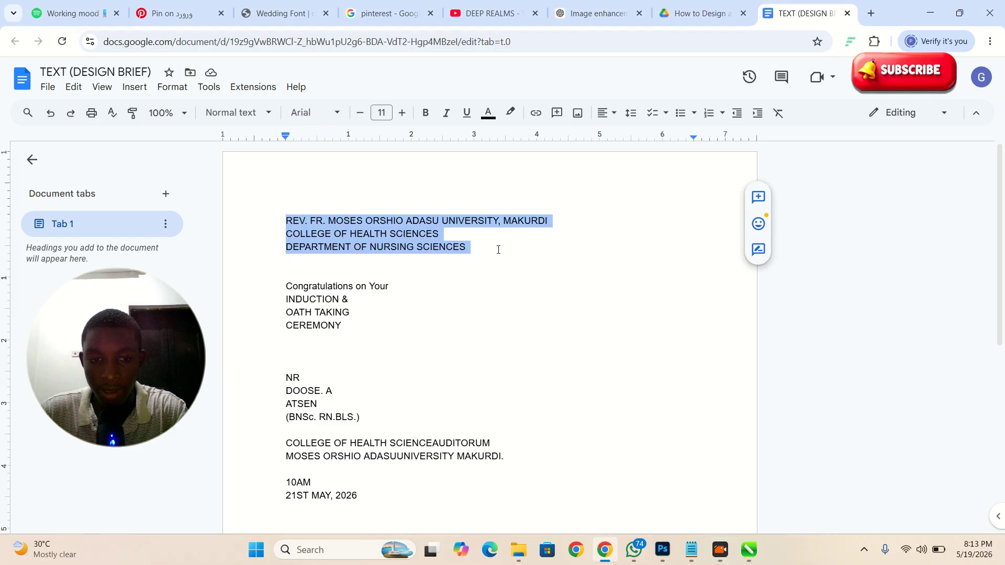
key(alt+Tab)
key(alt+Tab)
key(alt+Tab)
Step: Paste the three-line university header as text beside the logos, shrinking and aligning it
scroll(489, 248, up, 1)
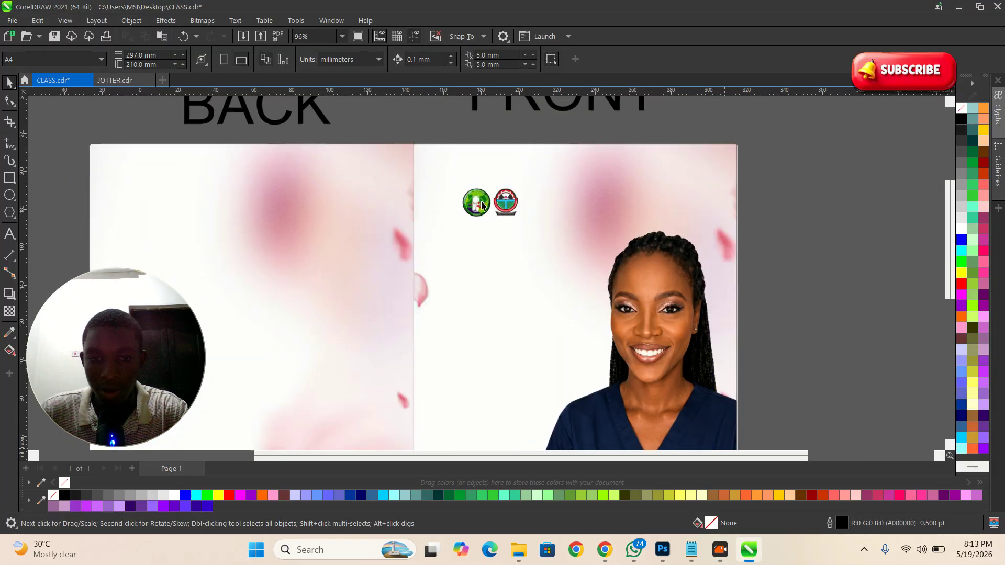
key(F8)
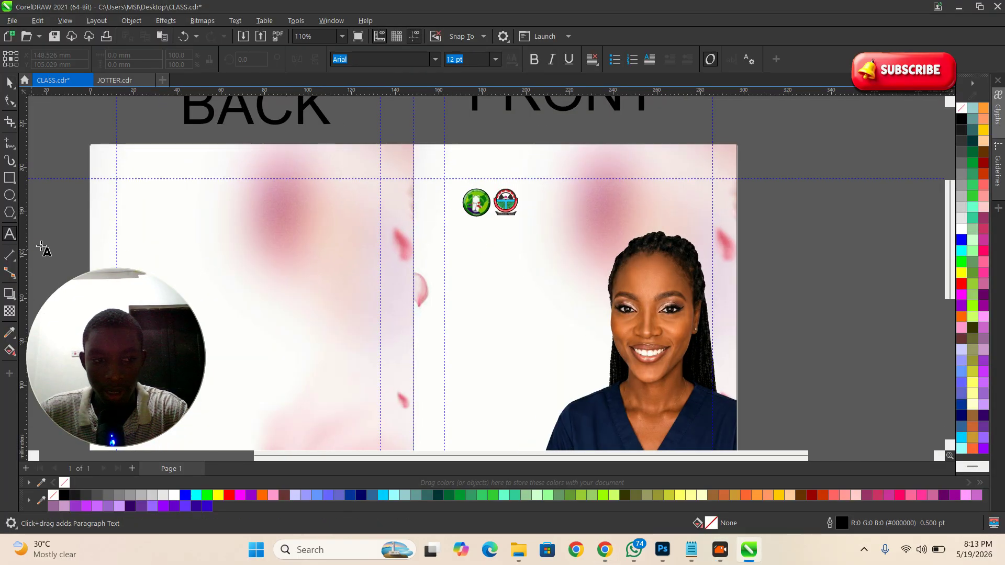
click(543, 199)
scroll(541, 198, up, 2)
key(ctrl+v)
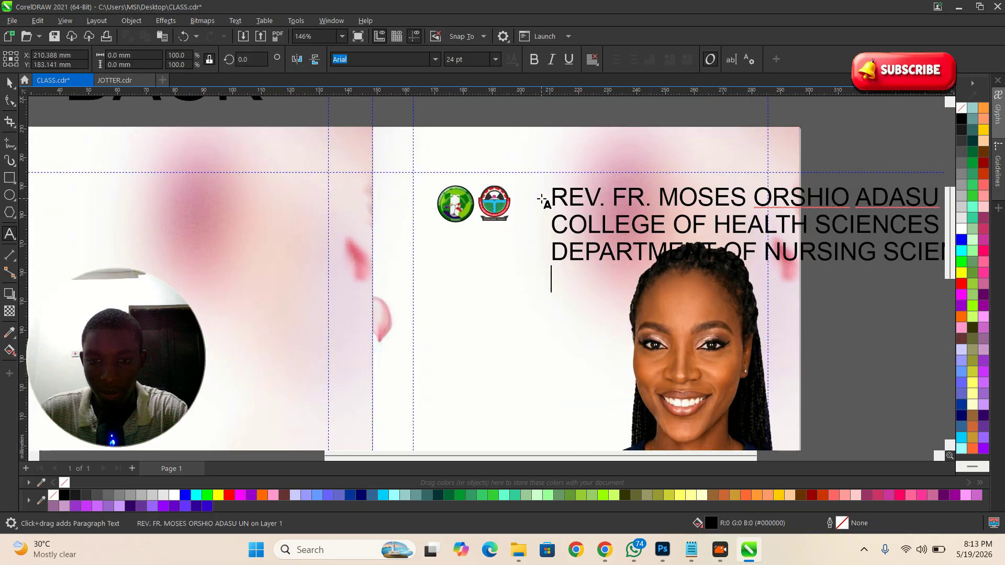
scroll(511, 225, down, 5)
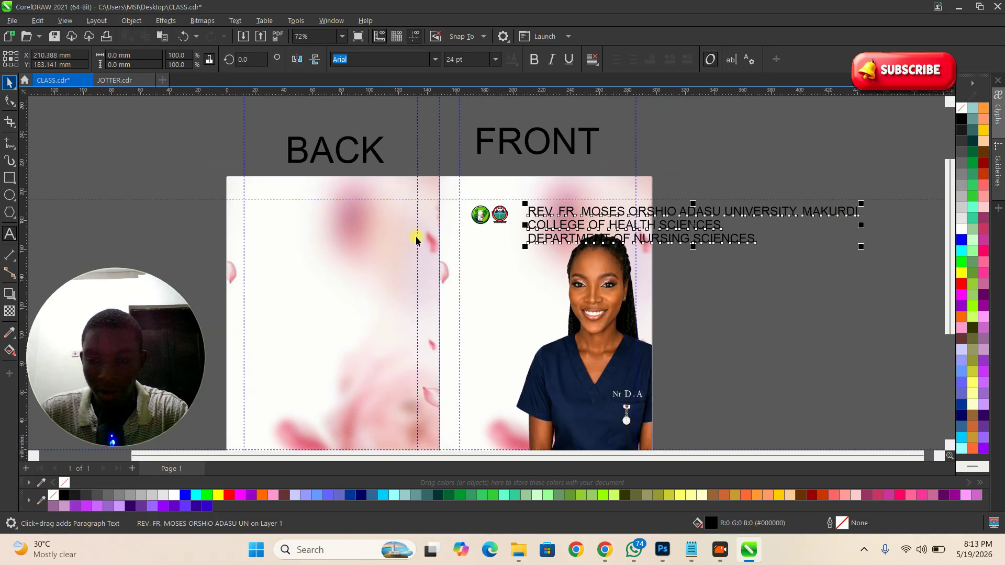
scroll(803, 282, up, 1)
drag(861, 247, 708, 221)
scroll(534, 211, up, 5)
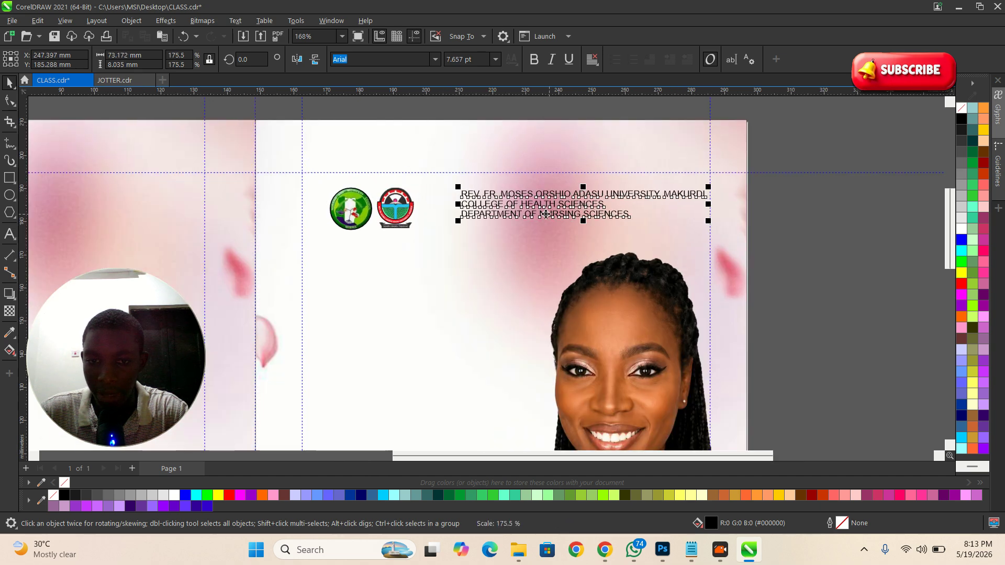
scroll(504, 212, up, 1)
drag(564, 216, 504, 211)
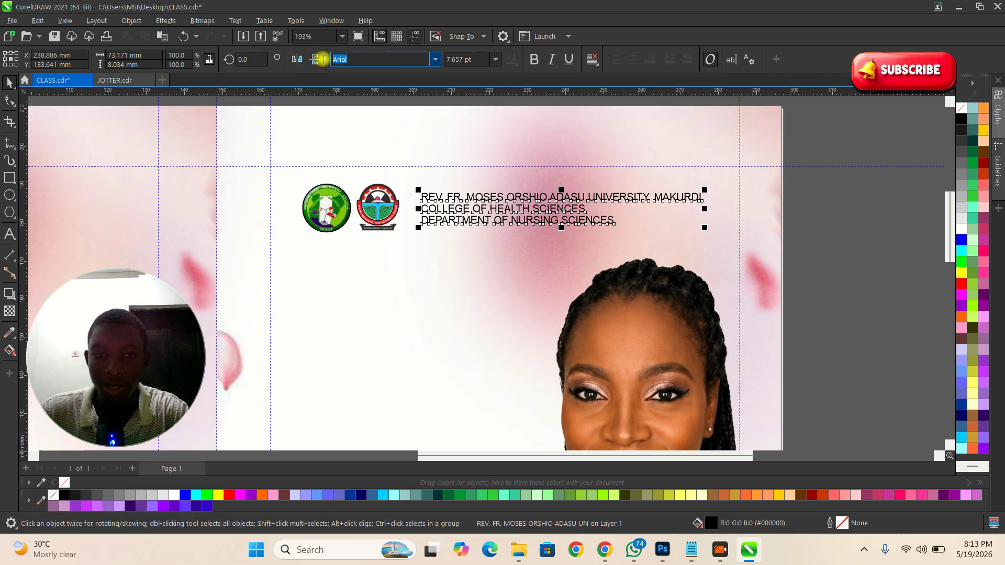
Step: Set the header font to Montserrat and return to the Docs brief
text(Mont)
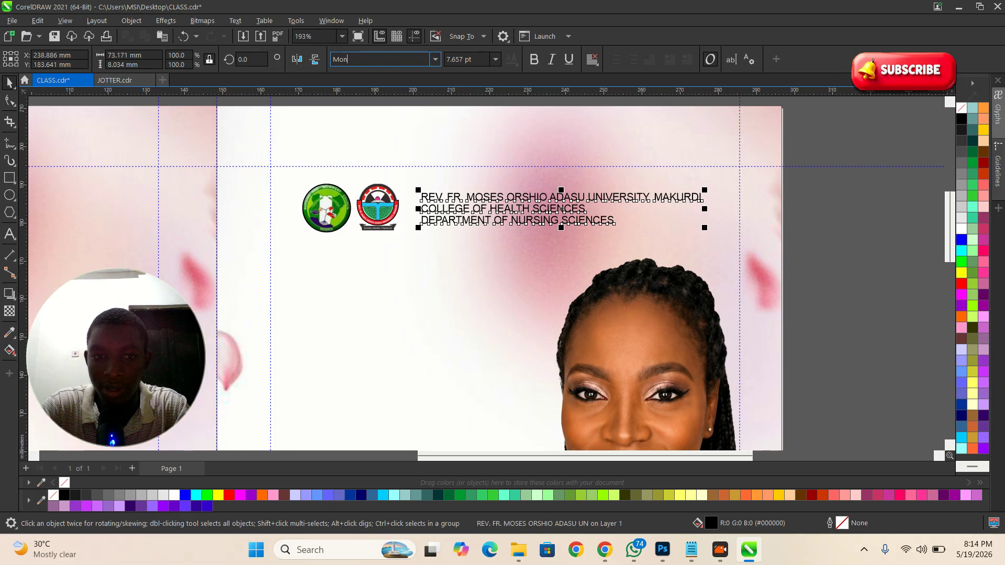
key(Return)
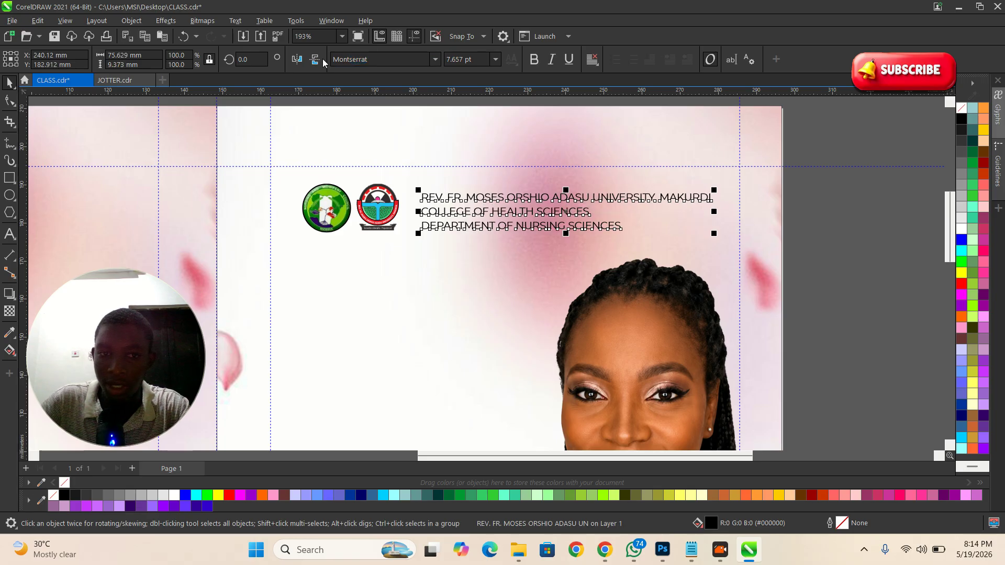
click(605, 550)
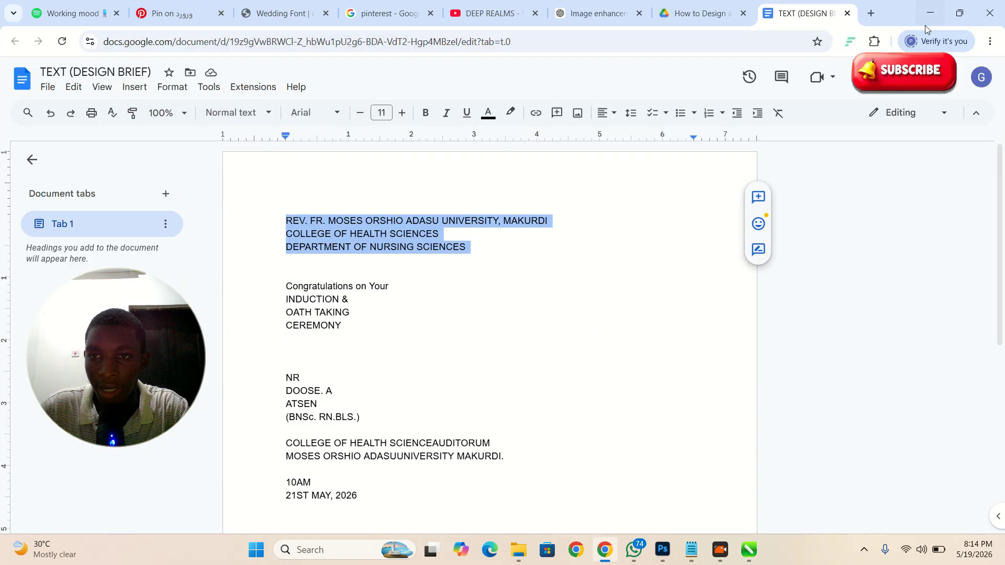
Step: Search Google for 'dafont' in a new tab and open DaFont's font search box
click(872, 14)
click(395, 246)
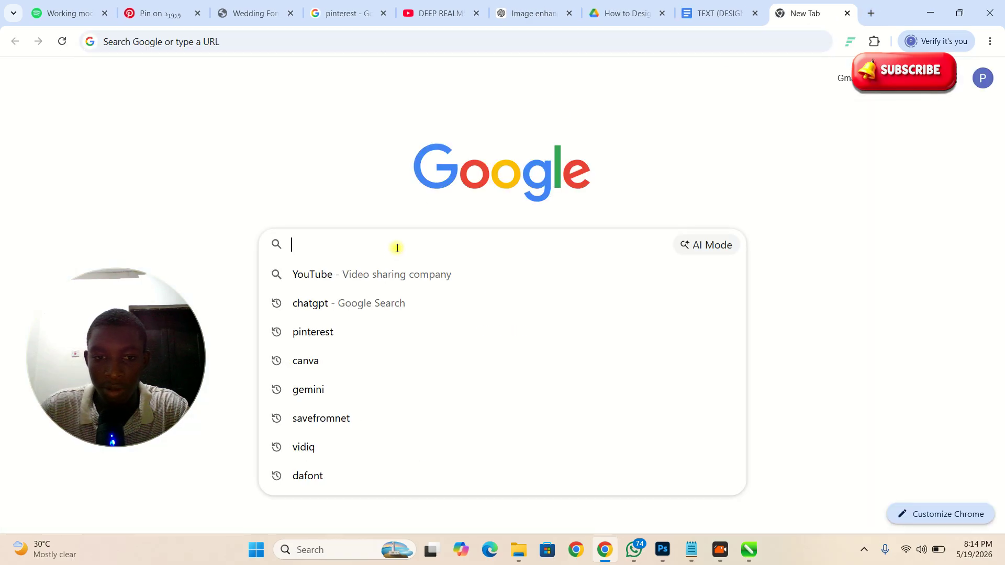
text(DAFONE)
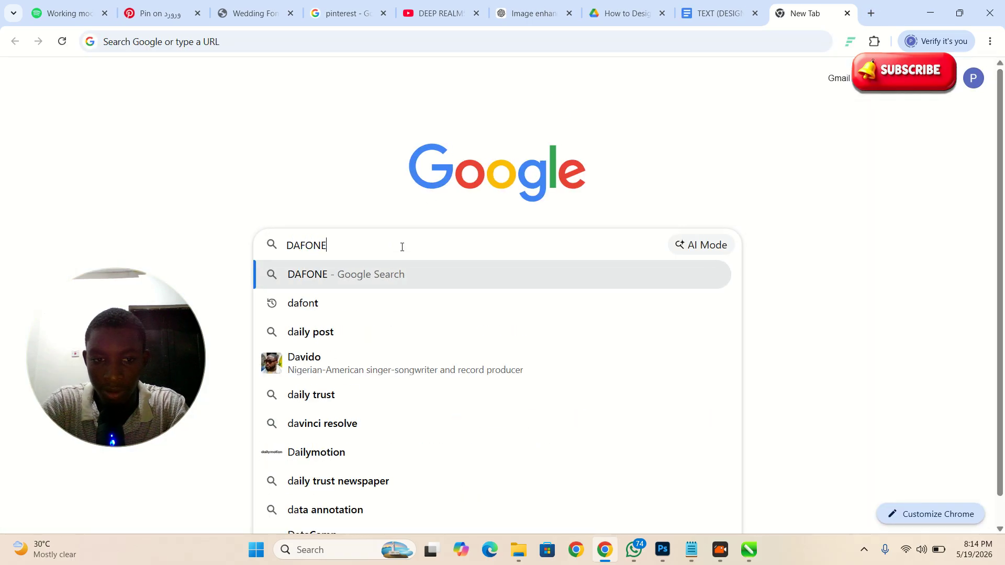
key(BackSpace)
text(T)
key(Return)
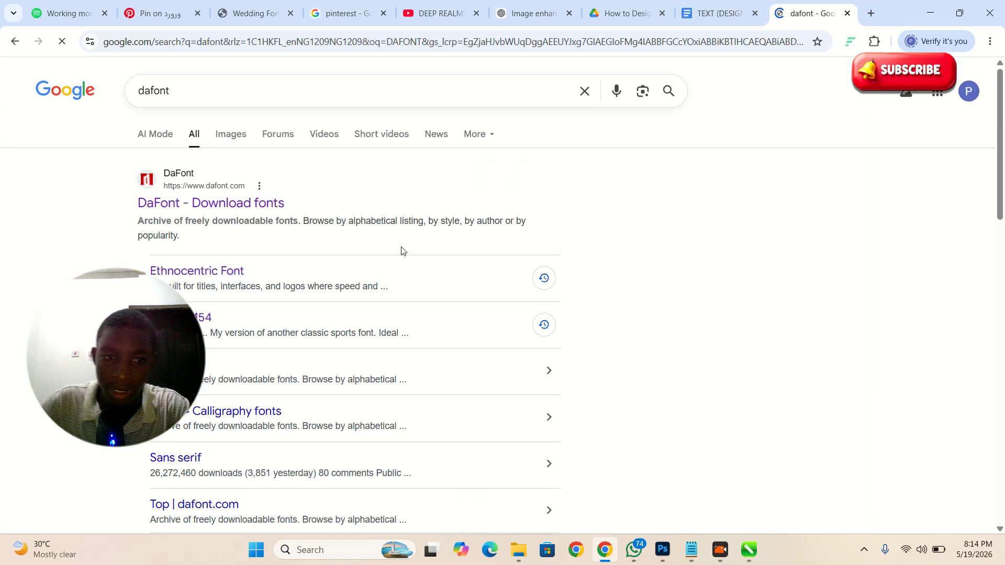
click(215, 205)
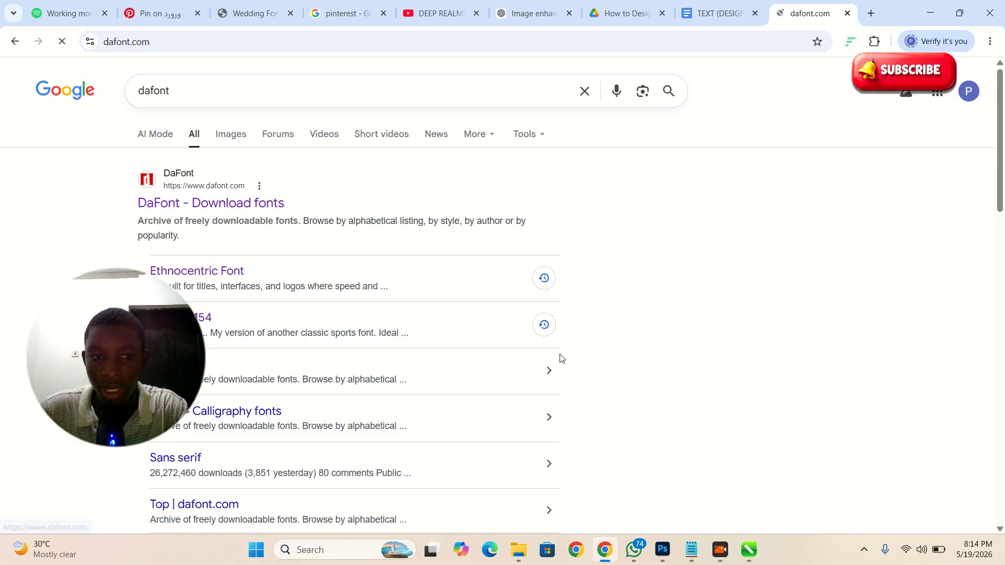
click(863, 160)
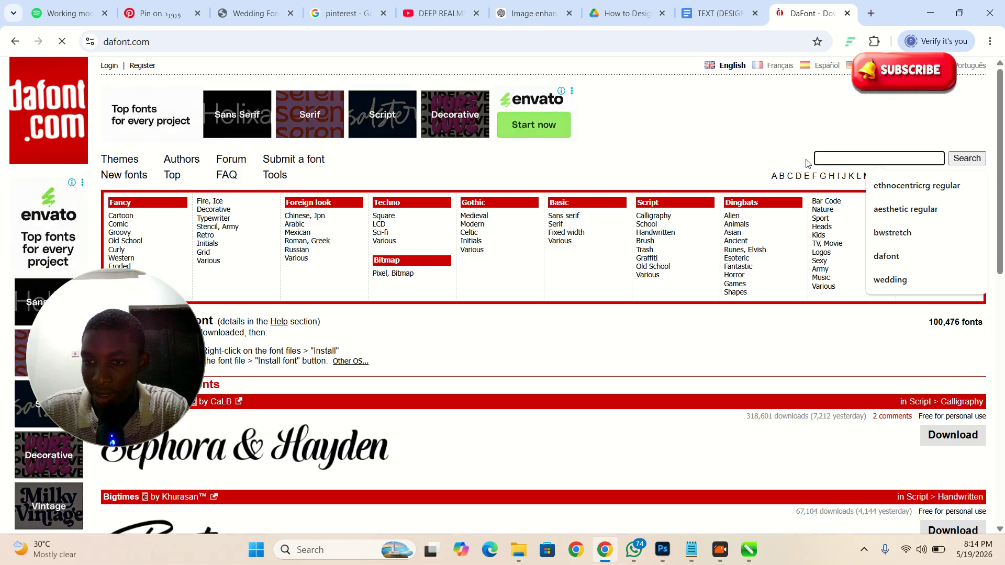
click(755, 139)
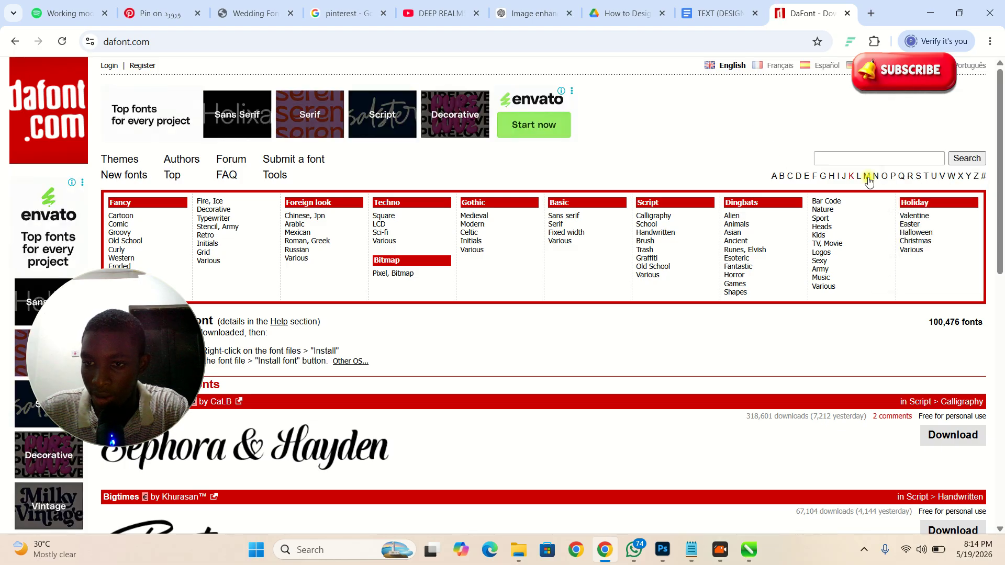
click(833, 158)
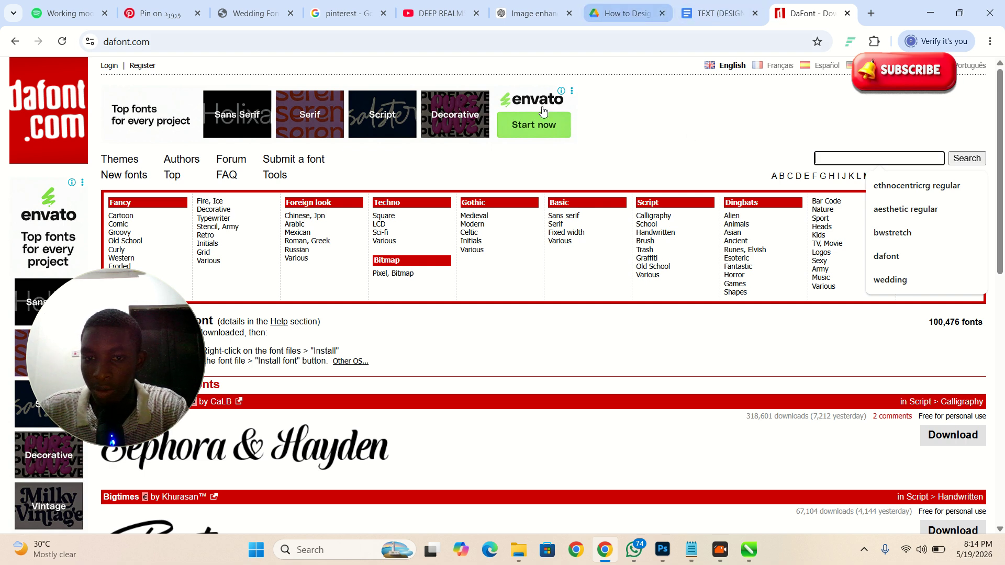
Step: Make the university header bold, scale it slightly smaller and nudge it upward
click(751, 556)
scroll(627, 331, down, 3)
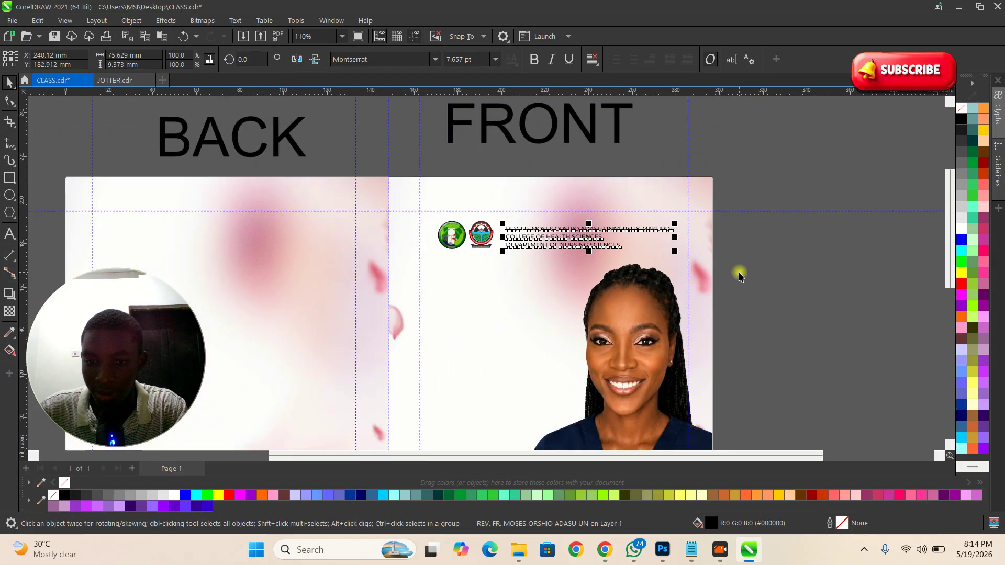
scroll(652, 225, up, 2)
scroll(577, 226, up, 3)
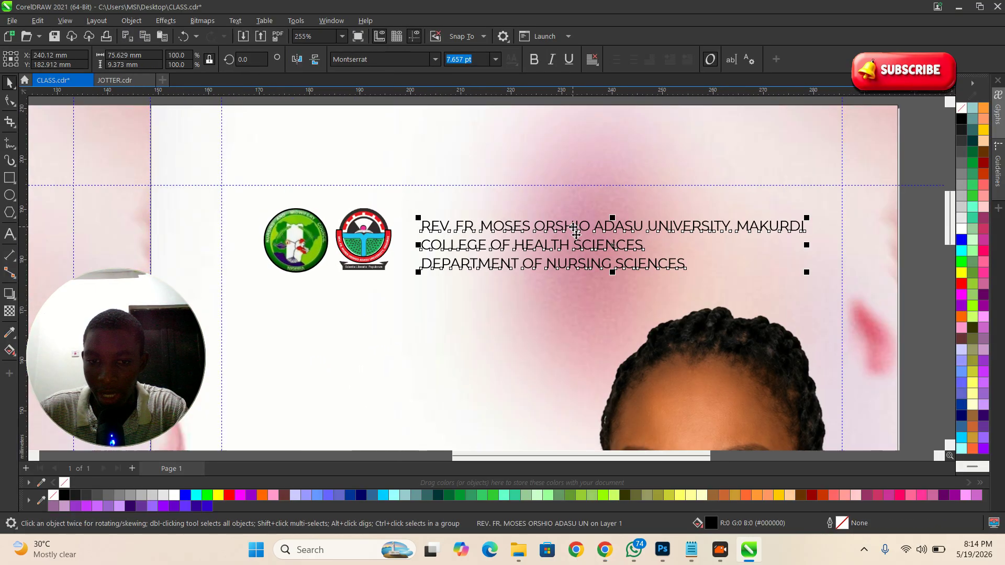
click(534, 59)
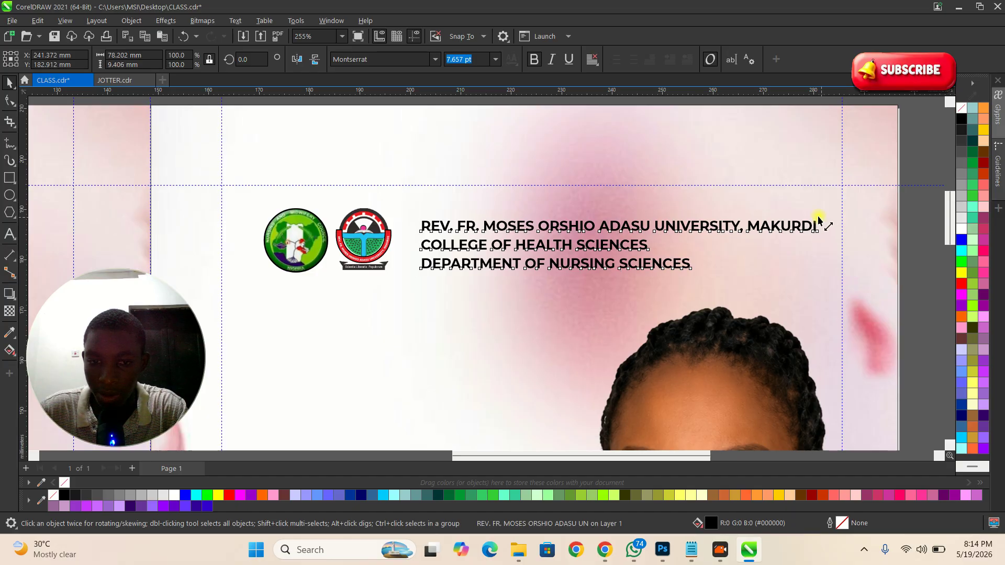
drag(820, 218, 810, 219)
scroll(388, 336, up, 1)
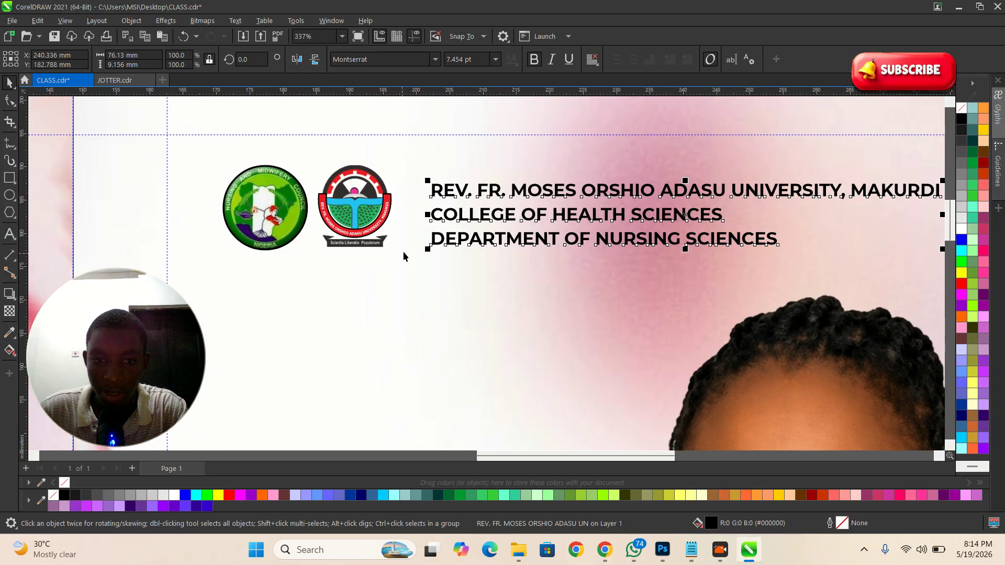
drag(451, 192, 452, 187)
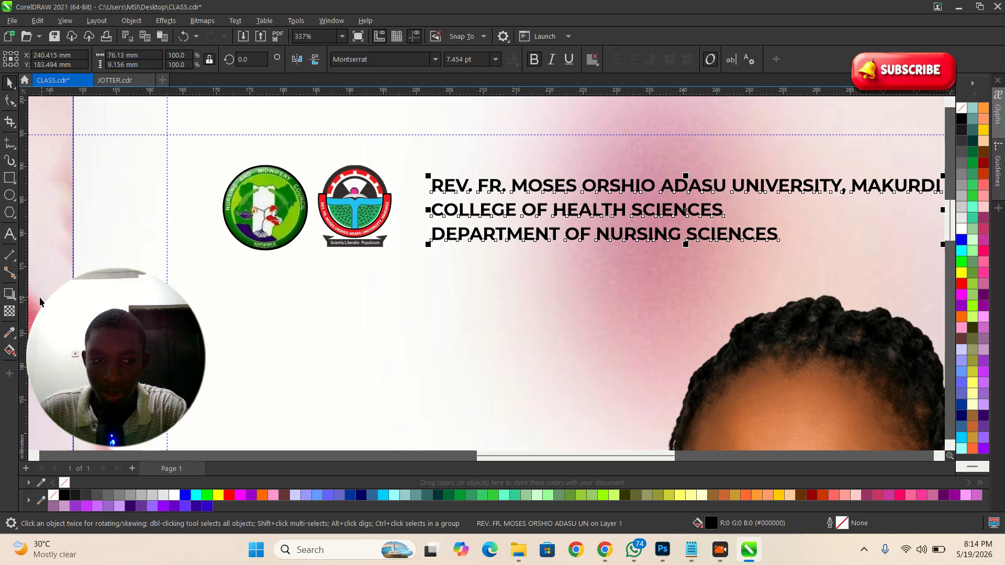
Step: Draw a vertical Pen-tool divider line between the logos and the header
click(10, 160)
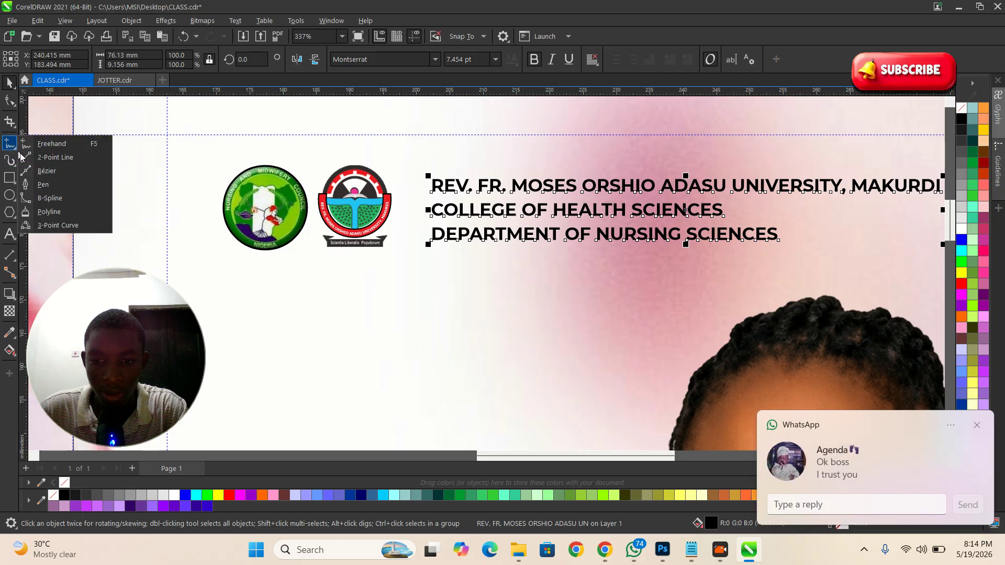
mouse_move(11, 144)
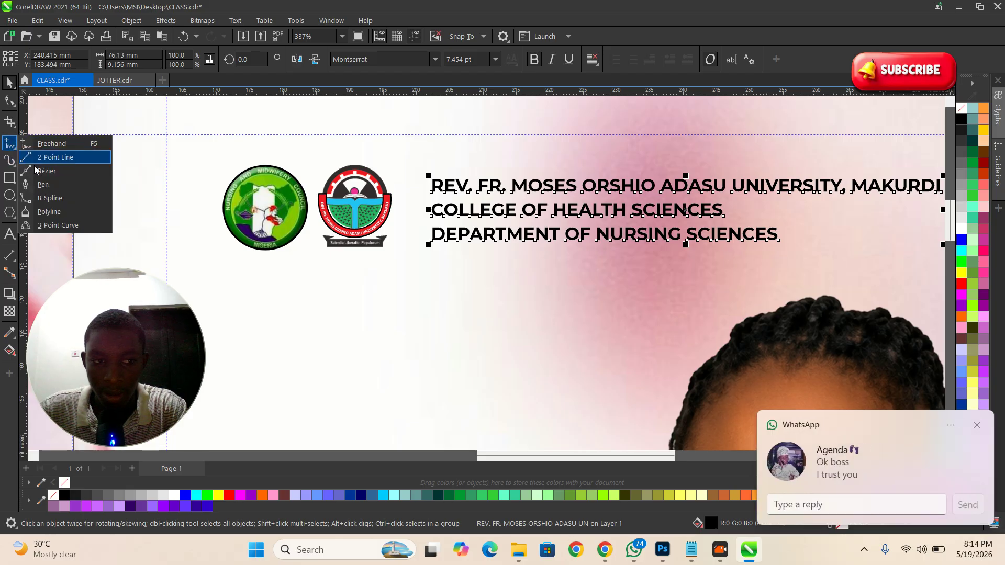
click(43, 183)
scroll(331, 204, up, 1)
scroll(413, 179, up, 1)
click(451, 151)
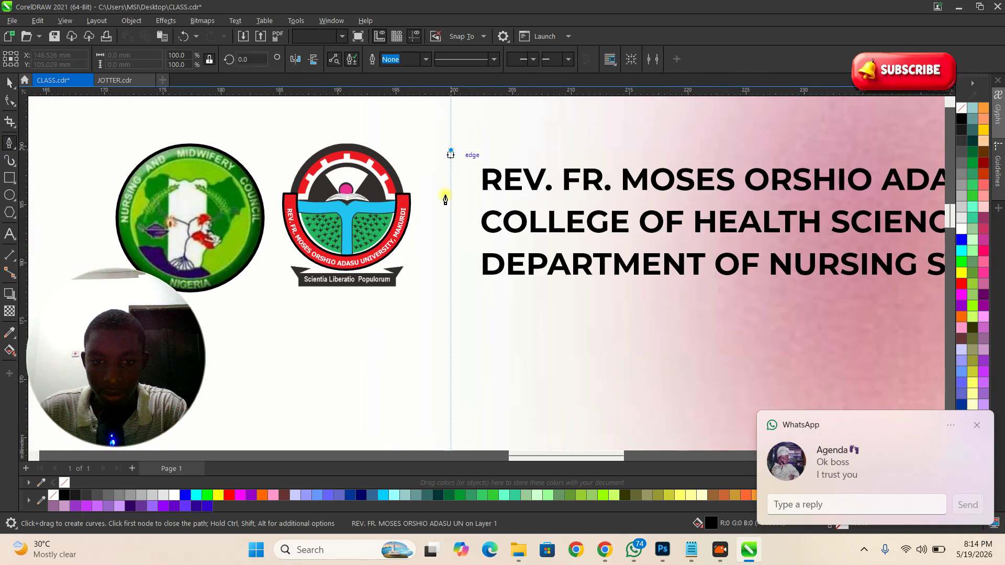
click(450, 300)
key(space)
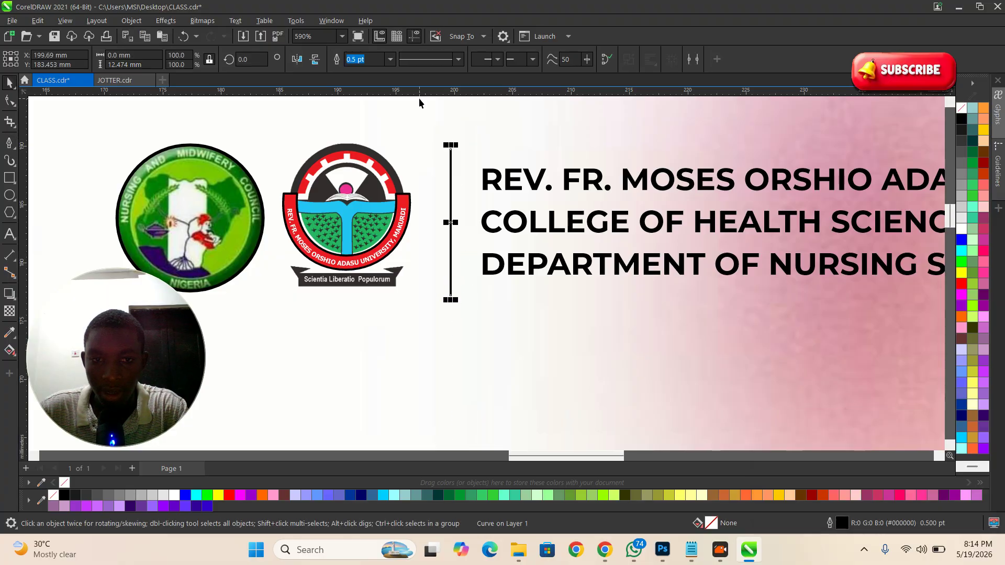
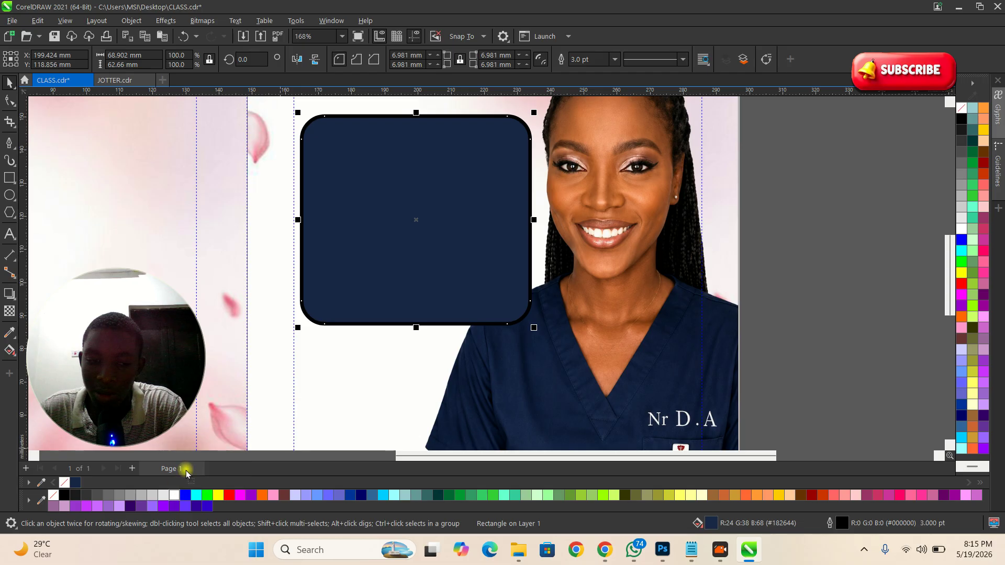
Step: Set the navy rounded rectangle's outline colour to white
scroll(225, 416, down, 1)
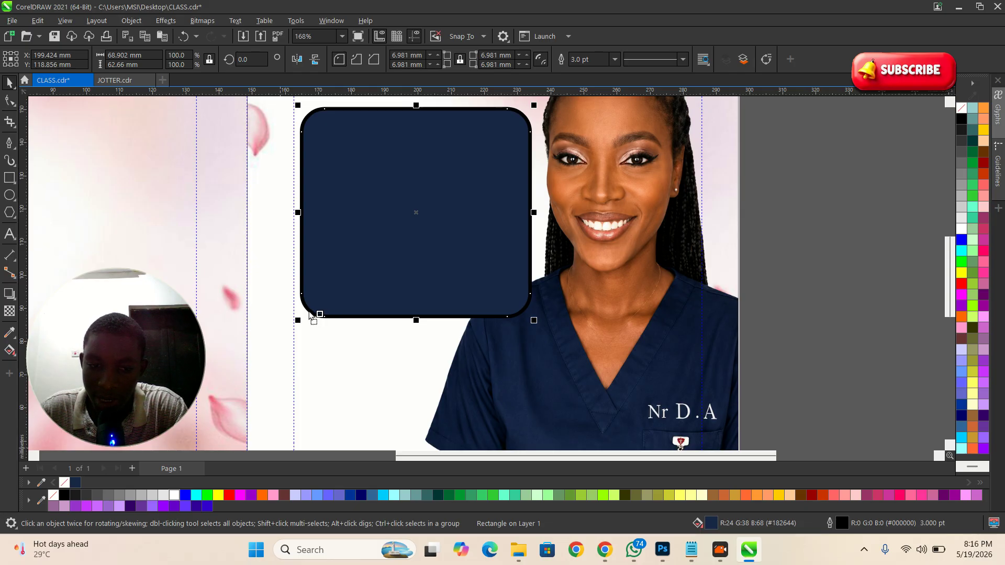
drag(312, 318, 309, 310)
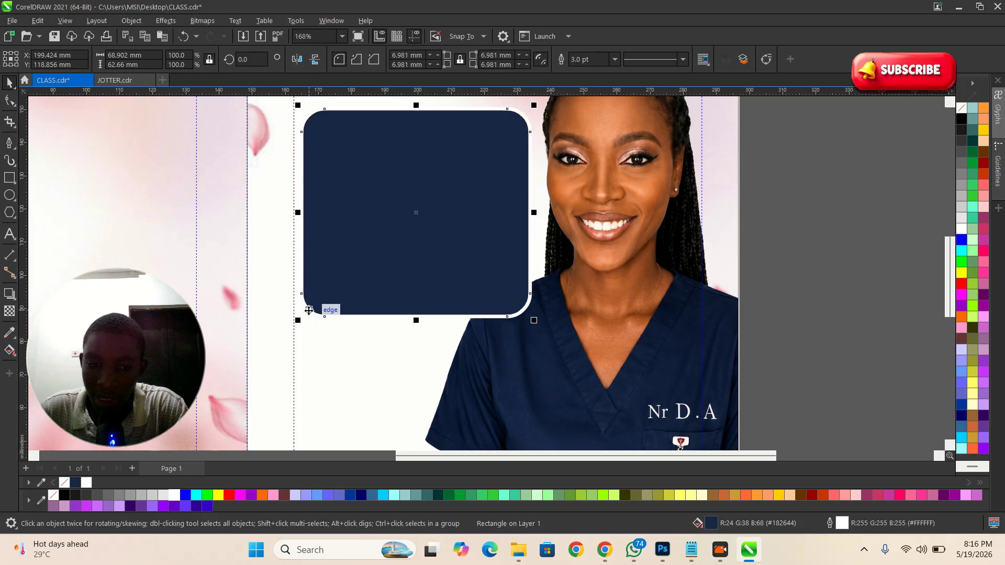
key(ctrl+z)
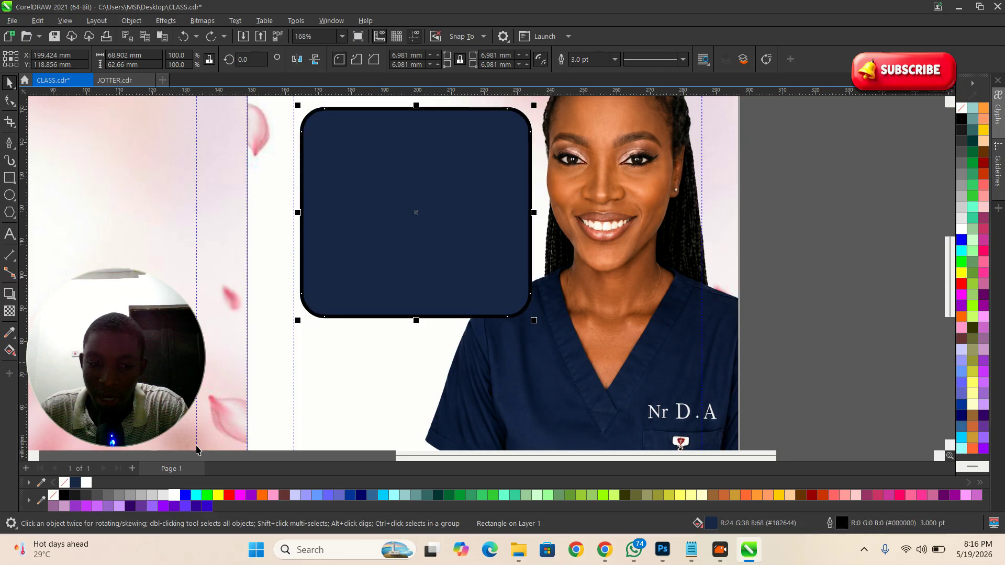
right_click(178, 499)
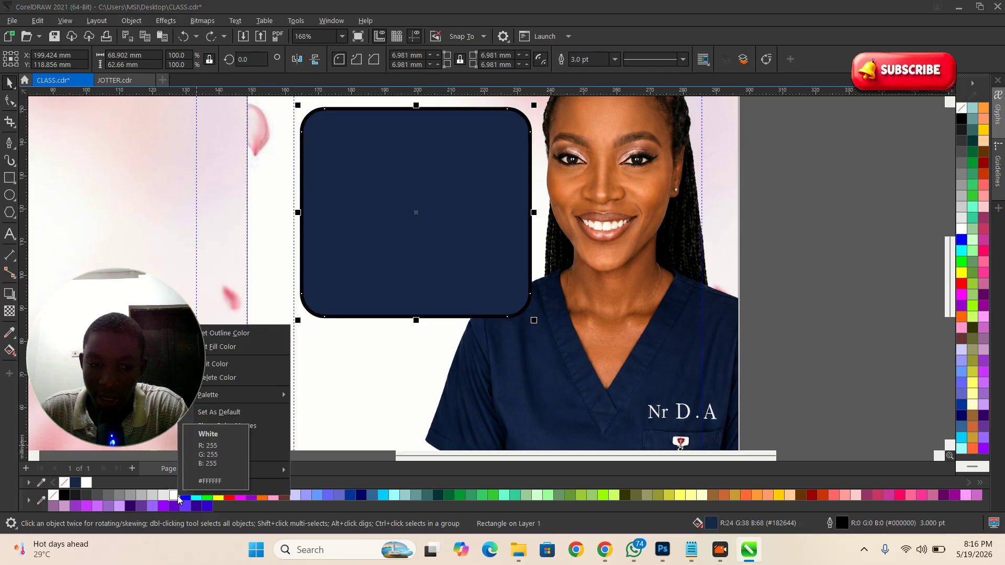
drag(134, 352, 141, 252)
click(344, 250)
scroll(363, 340, down, 2)
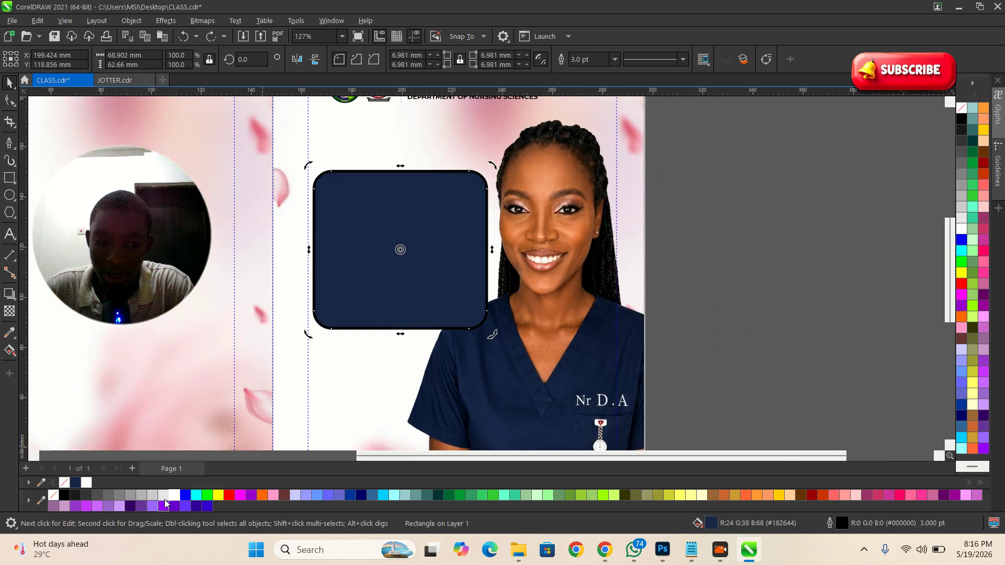
right_click(175, 498)
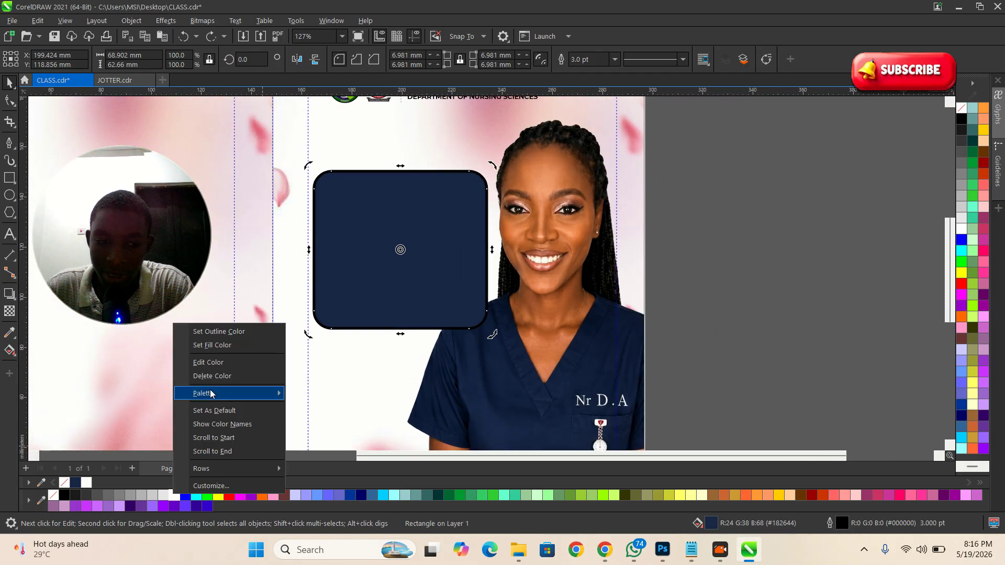
click(221, 333)
Step: Bring up the finished JOTTER.cdr reference design
click(718, 361)
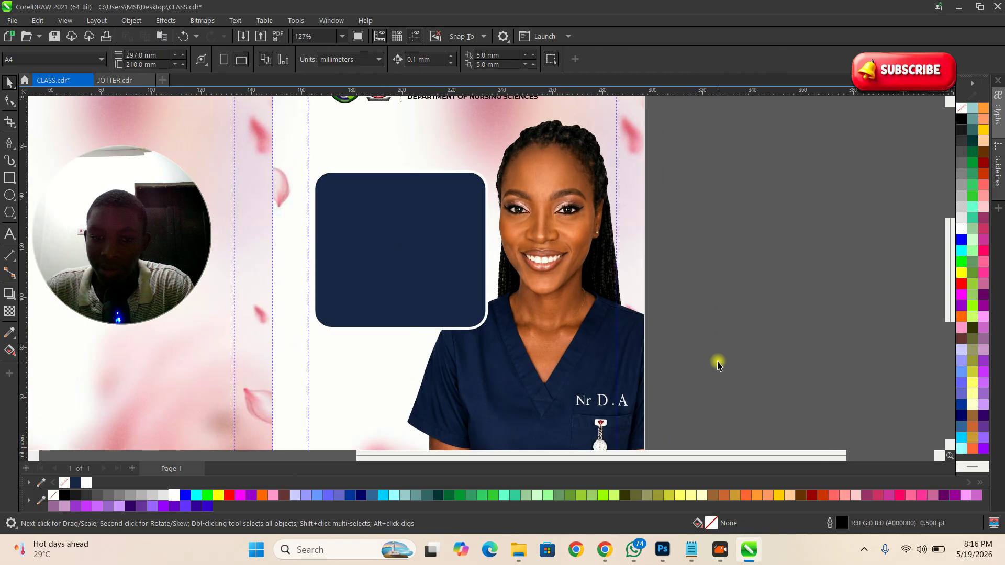
click(419, 235)
click(114, 81)
scroll(508, 197, down, 3)
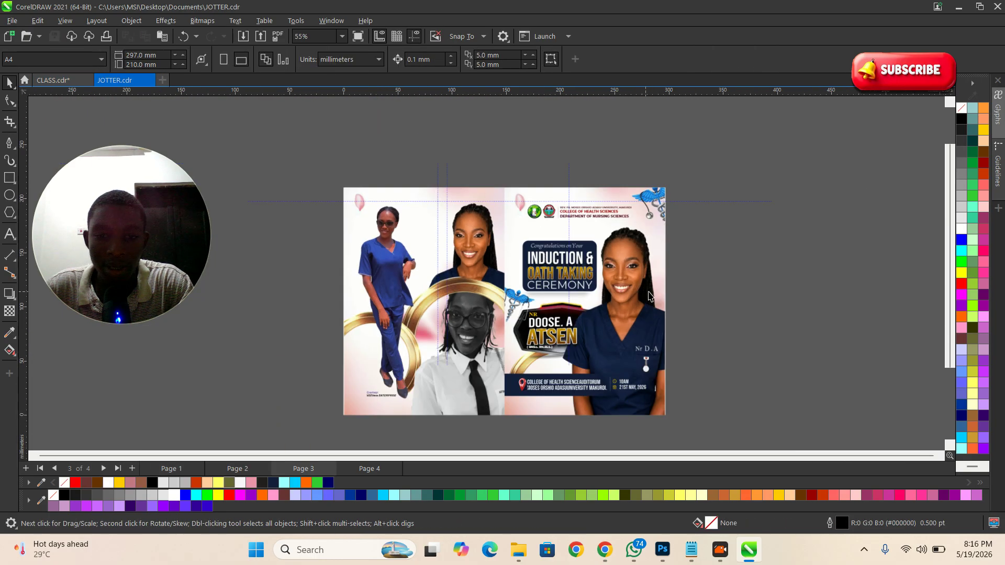
Step: Zoom into JOTTER's navy 'Congratulations' headline panel and bring up the Alt+Tab window switcher
scroll(508, 197, up, 4)
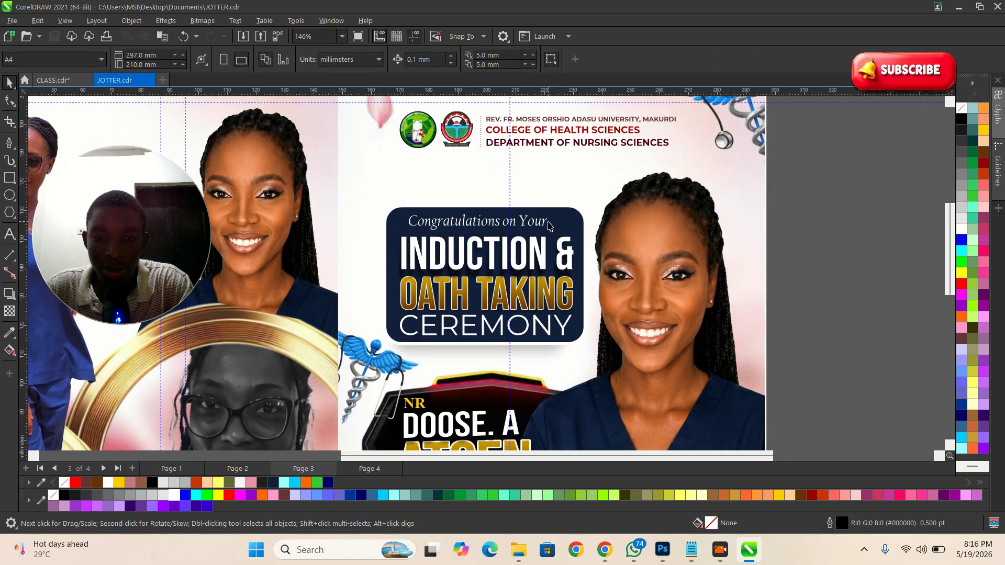
scroll(459, 286, up, 1)
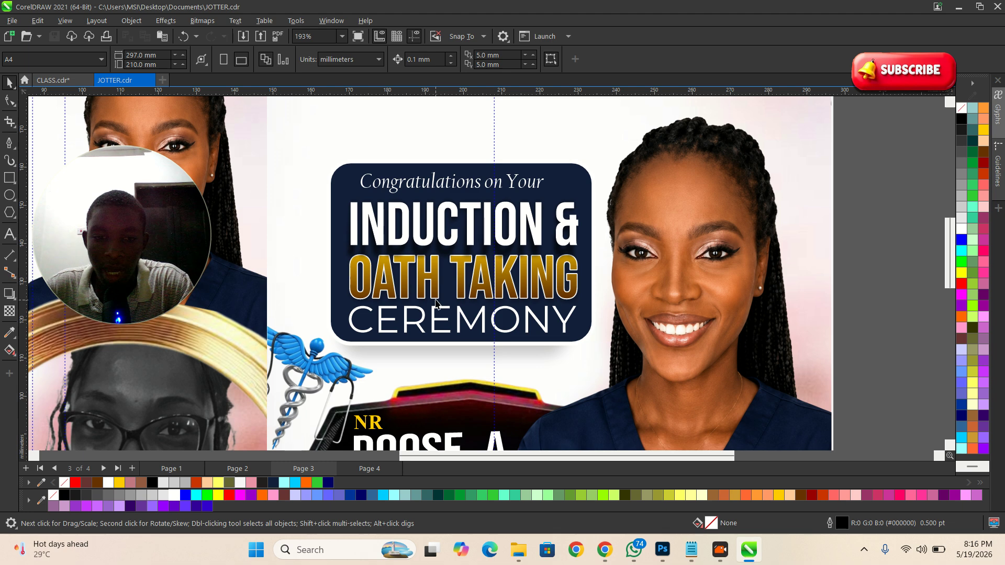
key(alt+Tab)
key(alt+Tab)
key(alt+Tab)
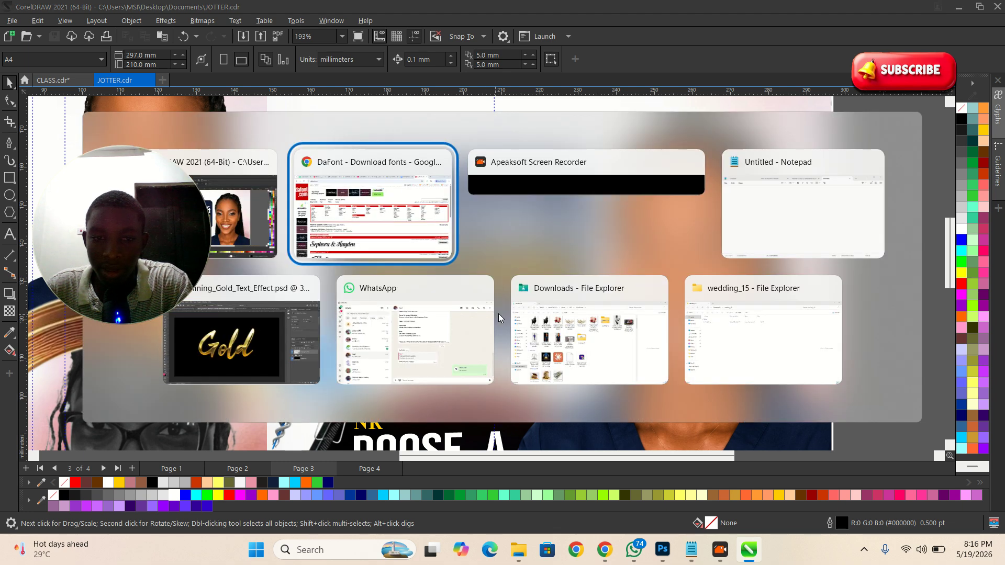
key(alt+Tab)
key(alt+Tab)
key(alt+Tab)
key(alt+Tab)
key(alt+Tab)
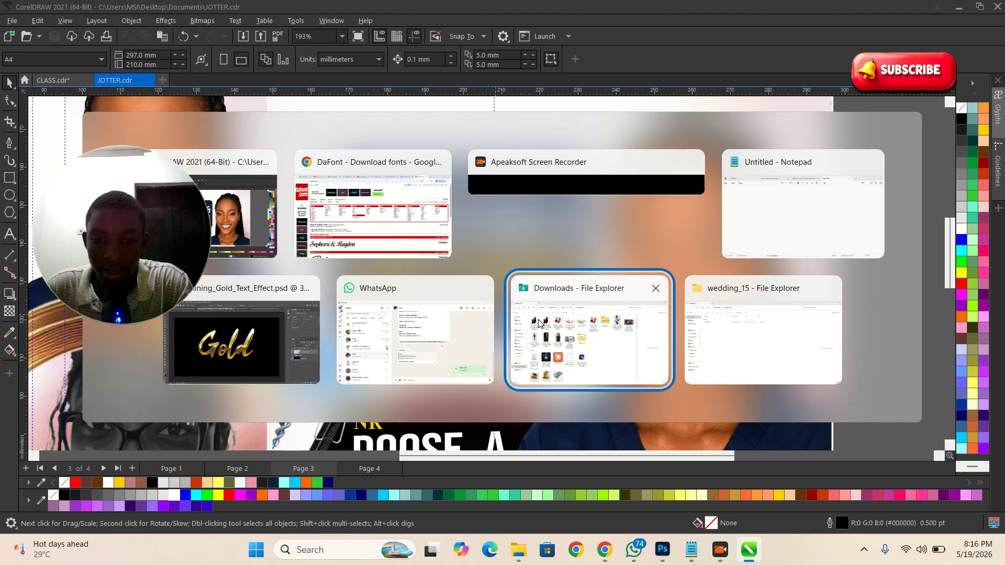
Step: Select the headline lines 'Congratulations on Your' through 'CEREMONY' in the TEXT (DESIGN BRIEF) doc
key(alt+Tab)
key(ctrl+shift+Tab)
scroll(321, 272, down, 1)
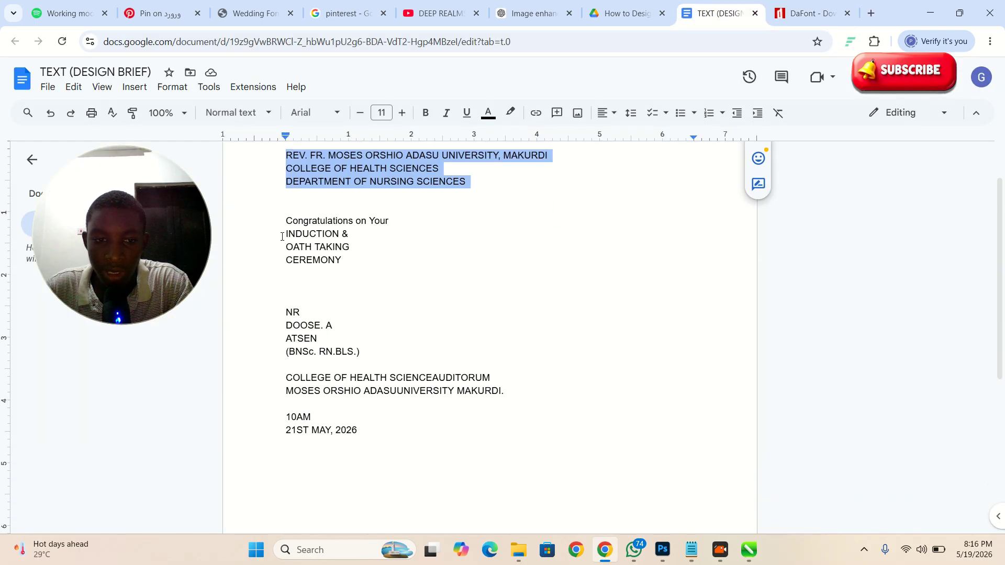
drag(290, 226, 354, 260)
key(ctrl+c)
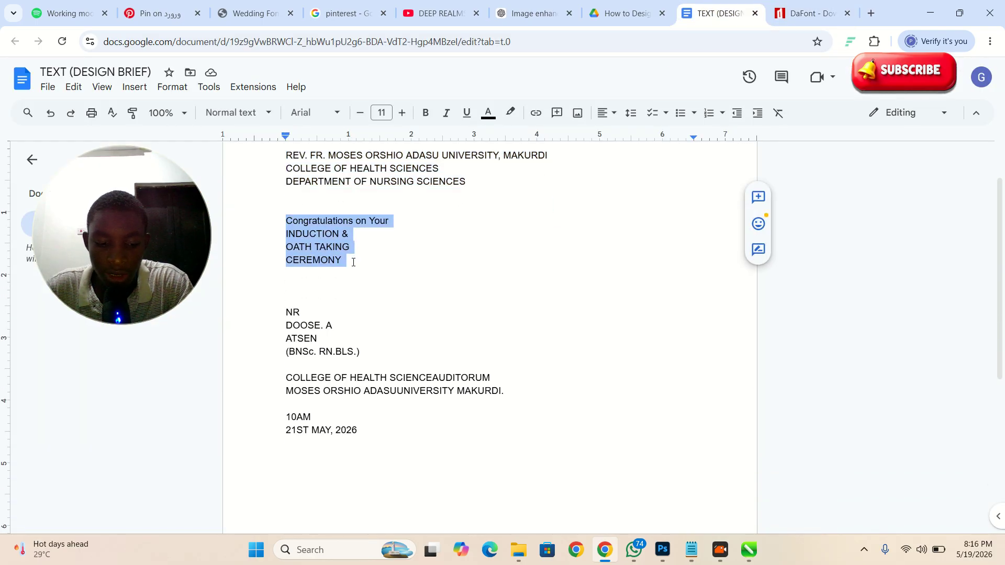
key(alt+Tab)
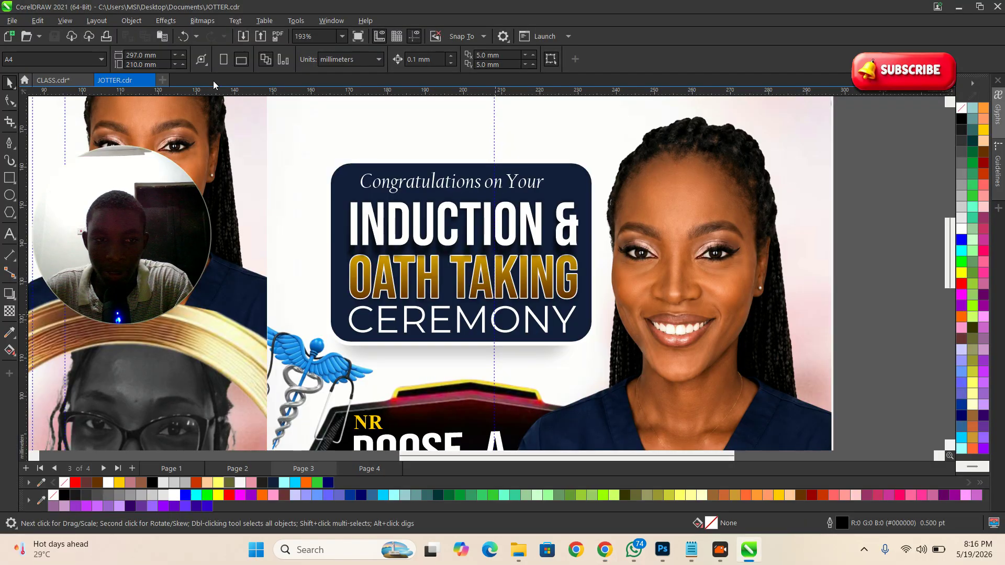
Step: Paste the brief's headline text into CLASS.cdr and move it onto the navy box
click(53, 80)
click(724, 273)
click(464, 272)
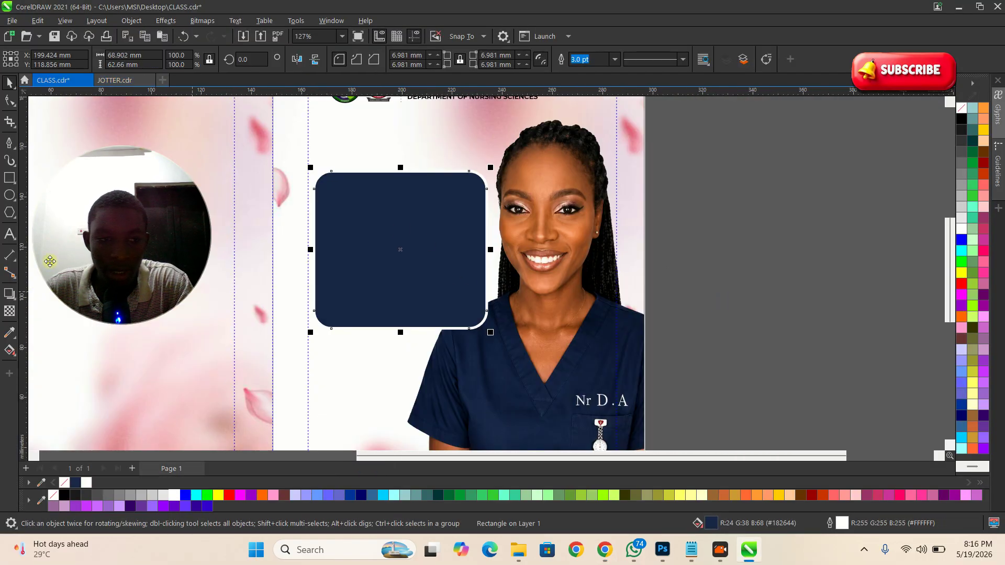
click(9, 234)
scroll(370, 187, down, 1)
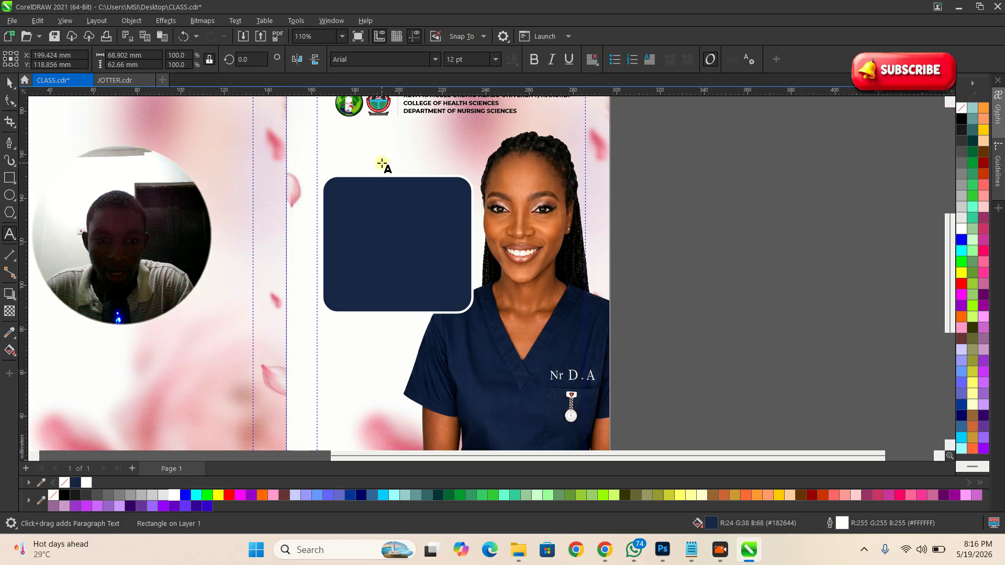
click(383, 163)
key(ctrl+v)
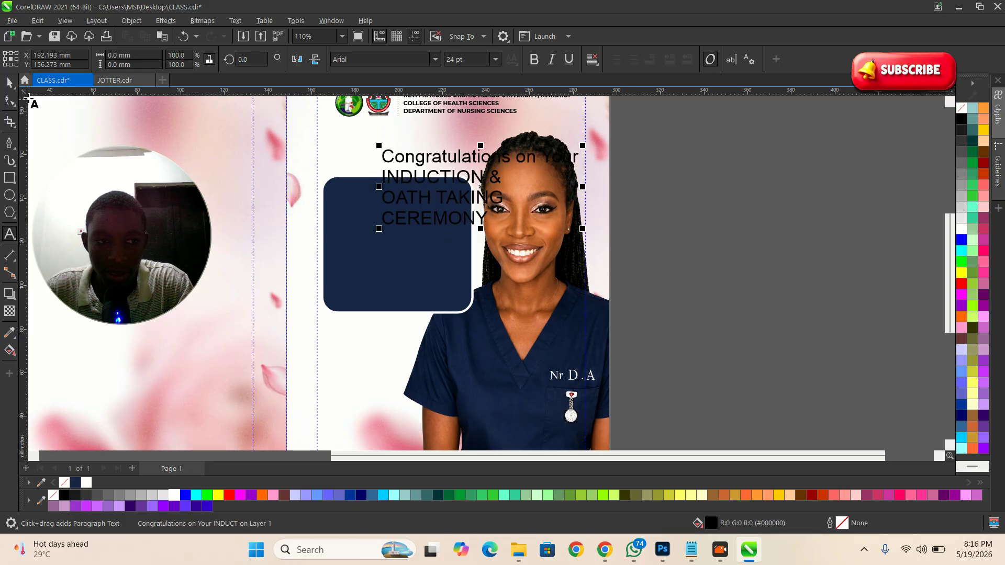
click(9, 82)
scroll(398, 241, up, 2)
drag(470, 184, 410, 249)
Step: Break the headline into separate lines with Ctrl+K and colour them white
scroll(447, 252, up, 1)
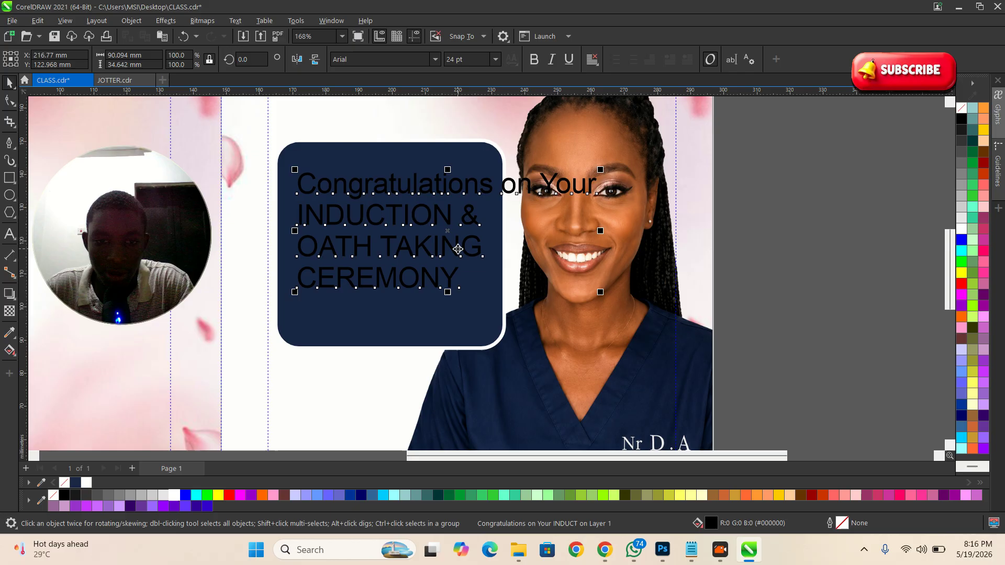
key(ctrl+k)
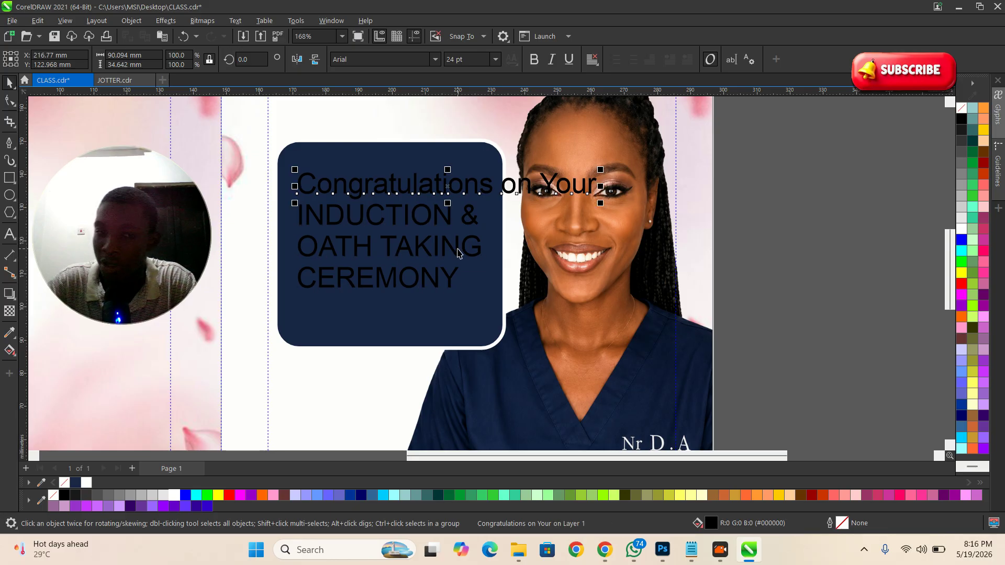
scroll(750, 258, up, 1)
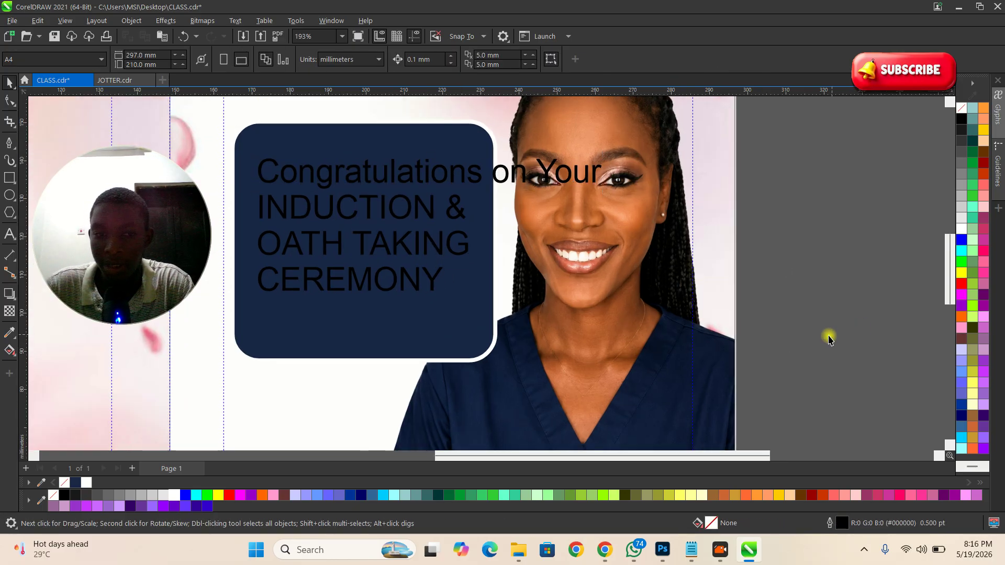
click(848, 332)
scroll(832, 341, down, 2)
drag(821, 350, 383, 203)
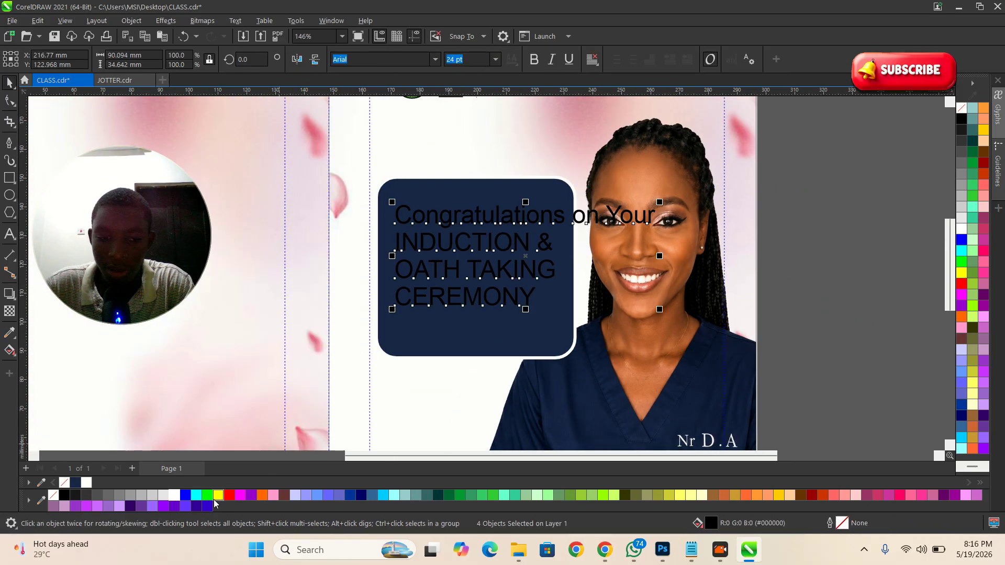
click(174, 494)
Step: Set the three lower headline lines in Bebas Neue, scaled up to fill the navy box
click(830, 312)
drag(823, 340, 375, 222)
scroll(525, 307, up, 2)
drag(568, 309, 579, 315)
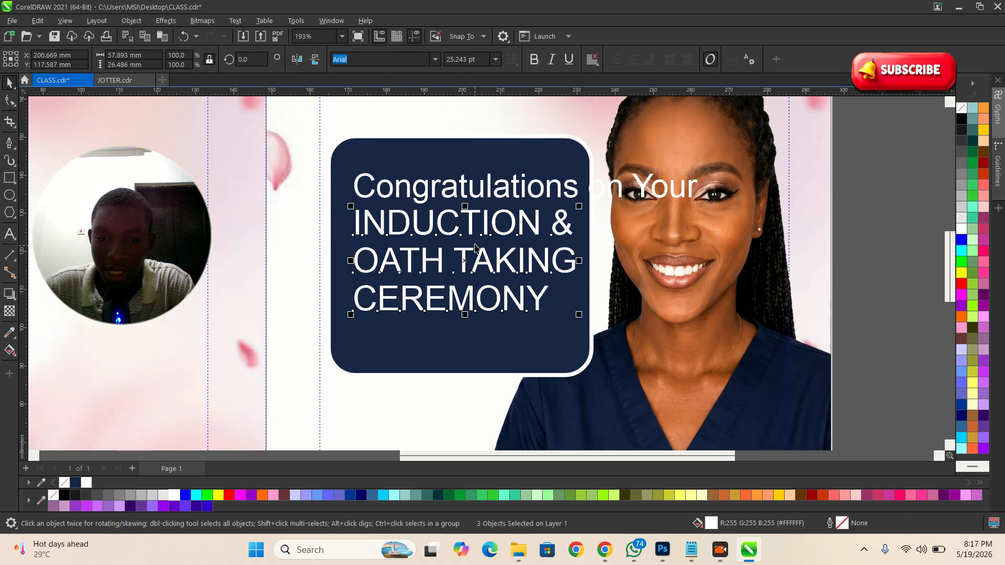
text(Bebas Neue)
key(Return)
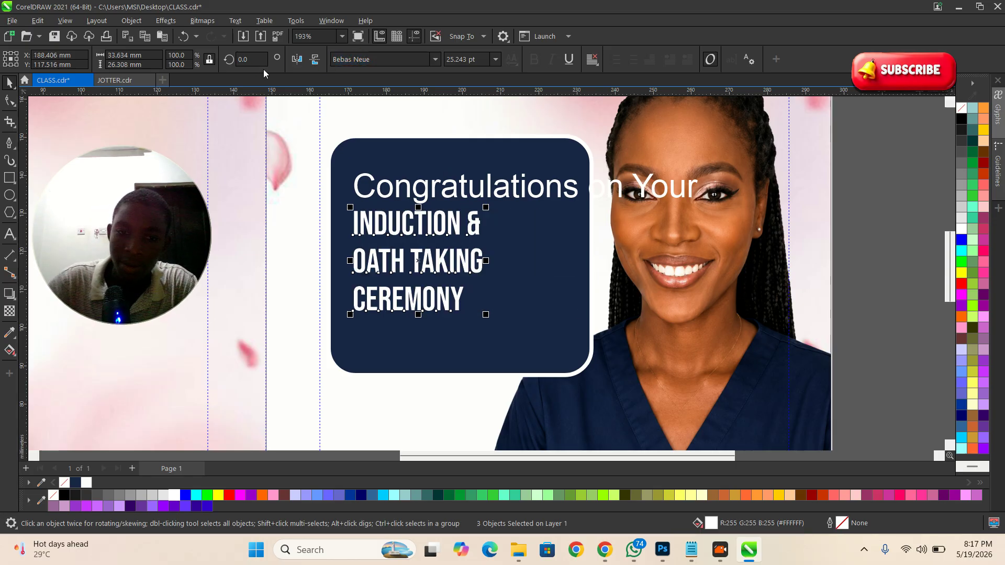
drag(485, 315, 617, 390)
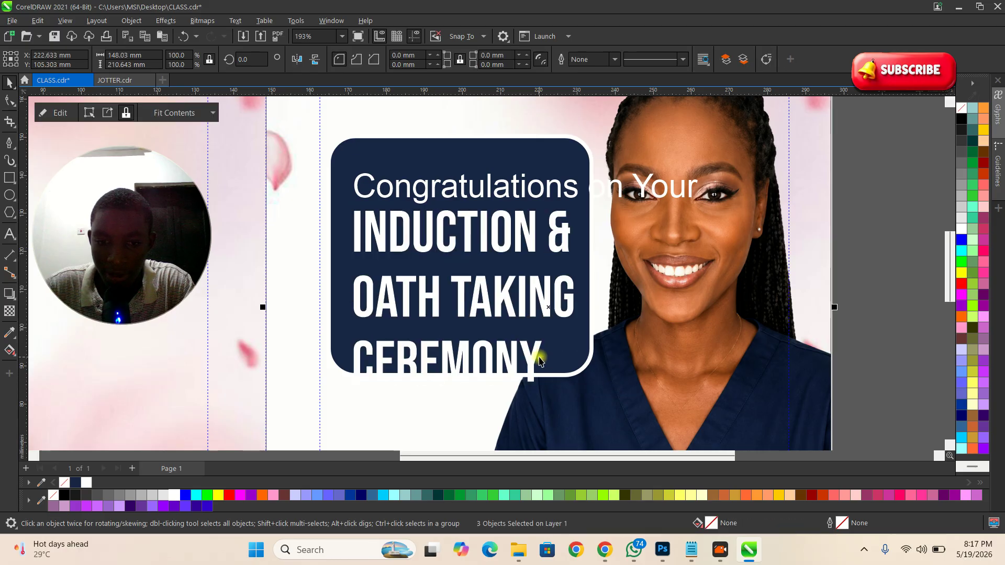
Step: Set CEREMONY in Montserrat, shrink it to fit the box and nudge it up
scroll(539, 363, up, 2)
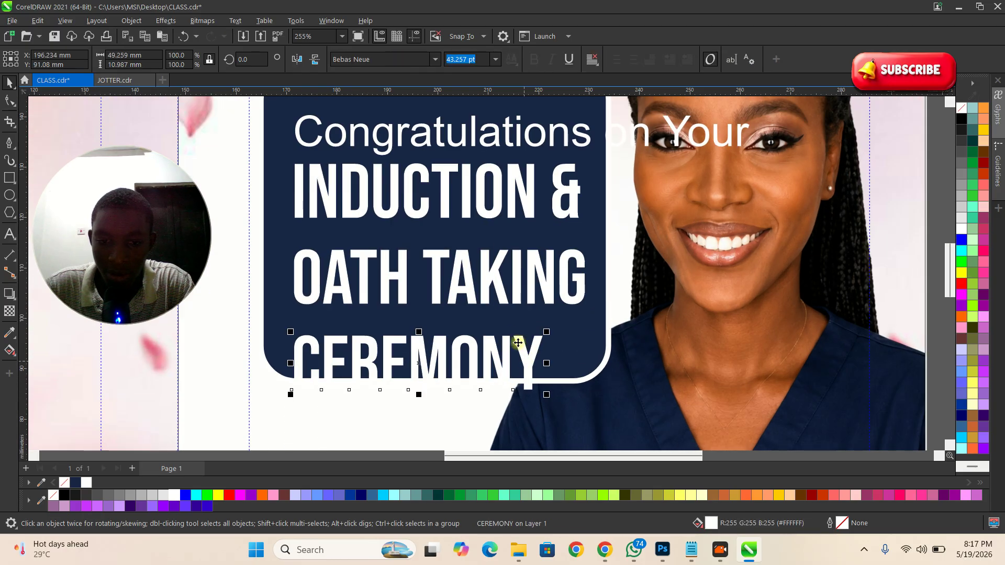
click(435, 59)
click(407, 113)
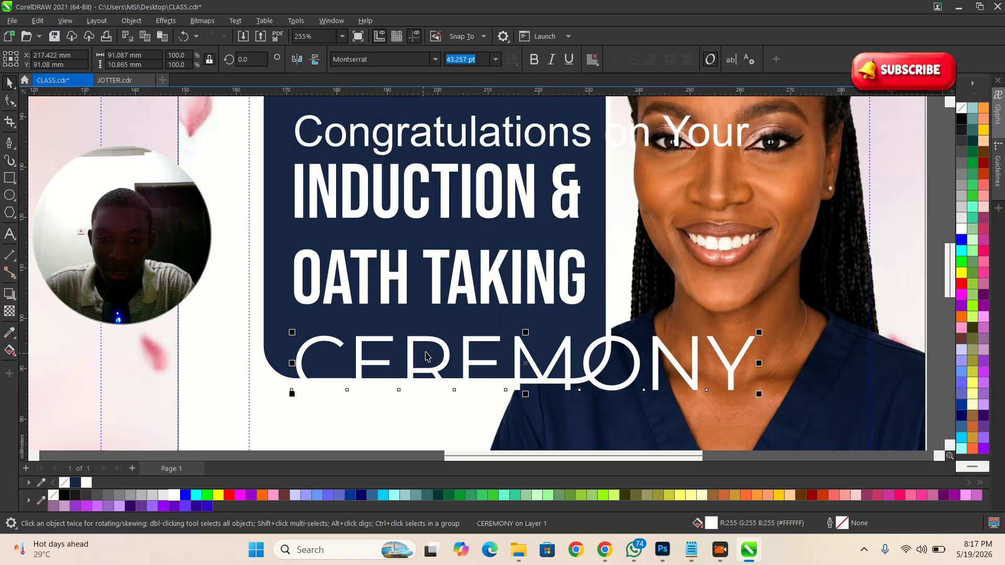
drag(435, 340, 434, 322)
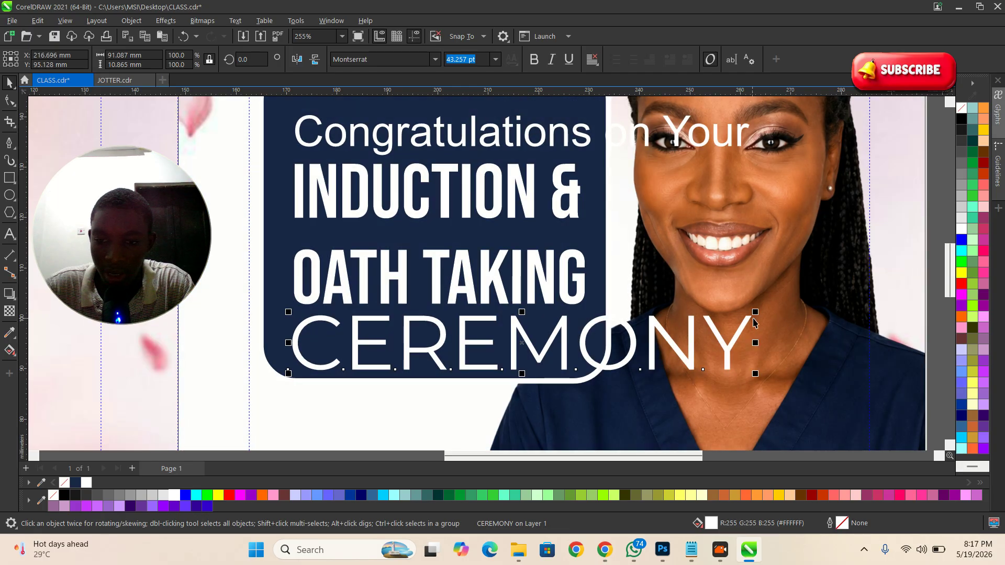
drag(755, 313, 594, 299)
scroll(510, 357, up, 1)
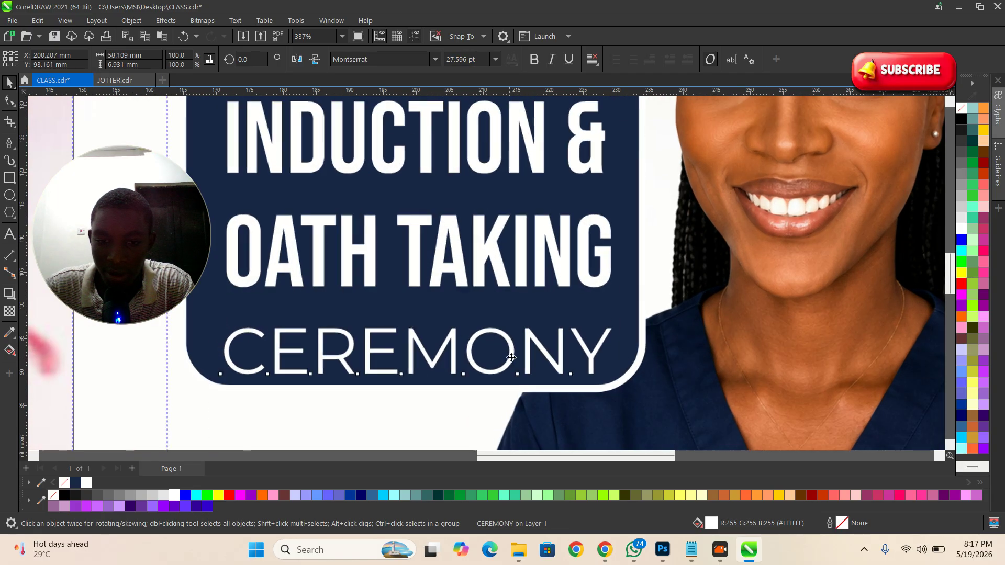
drag(534, 343, 534, 334)
scroll(649, 325, down, 2)
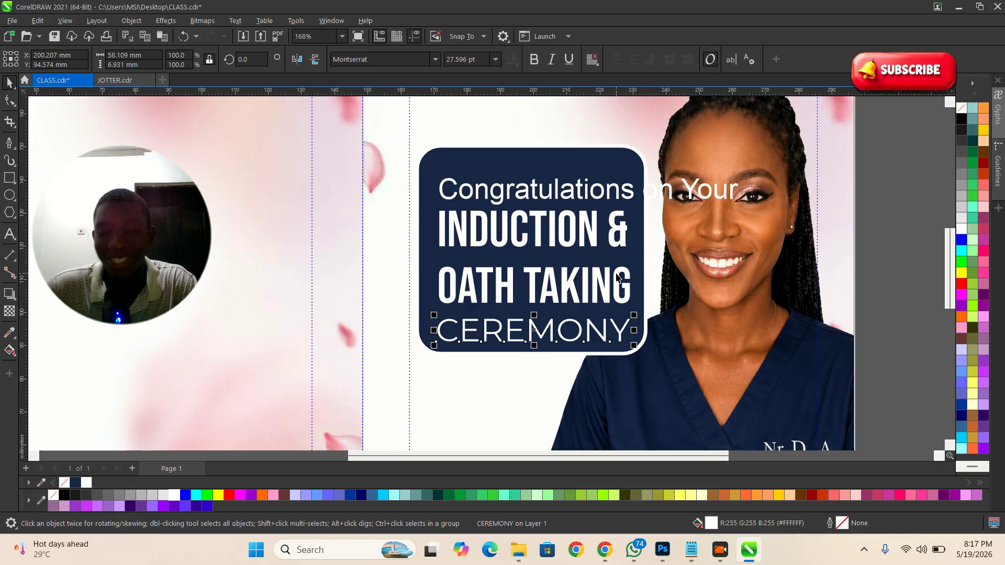
Step: Shrink 'Congratulations on Your' to fit inside the navy headline box
scroll(574, 191, up, 1)
click(577, 194)
click(577, 194)
drag(768, 176, 630, 172)
click(515, 166)
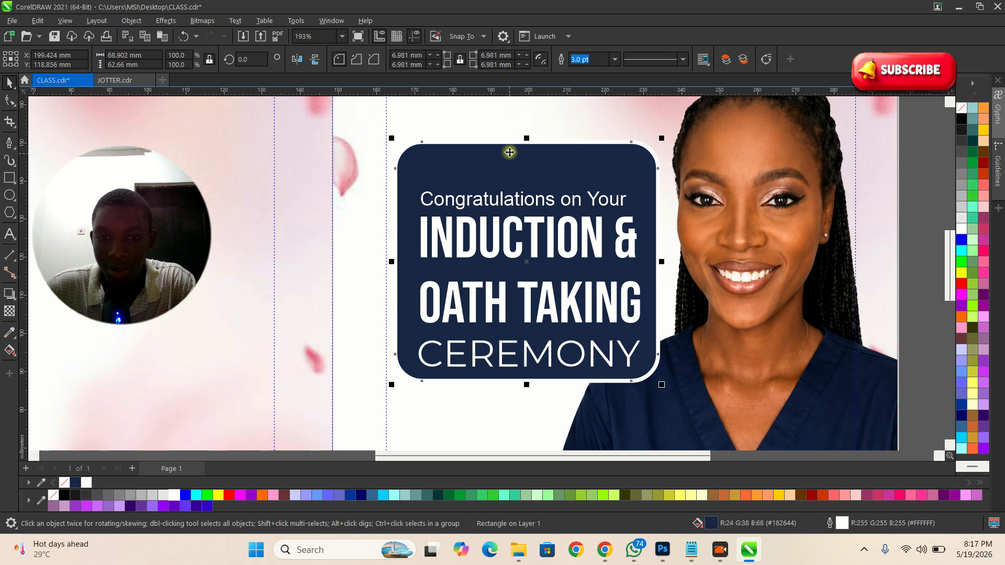
drag(526, 140, 521, 163)
scroll(516, 202, left, 1)
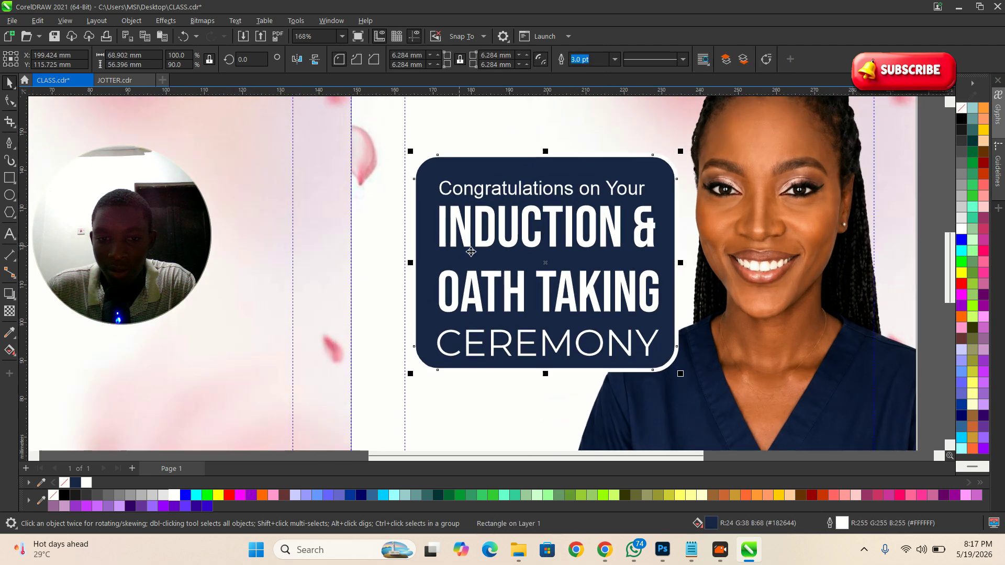
click(515, 285)
drag(515, 286, 515, 288)
click(521, 340)
drag(518, 339, 519, 337)
click(522, 231)
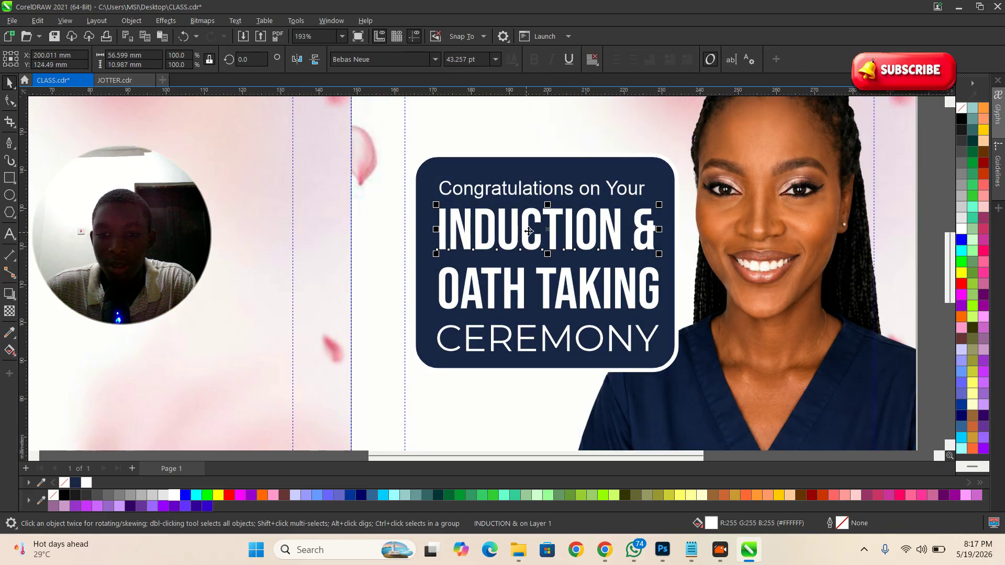
scroll(525, 238, down, 3)
click(798, 357)
scroll(676, 350, up, 1)
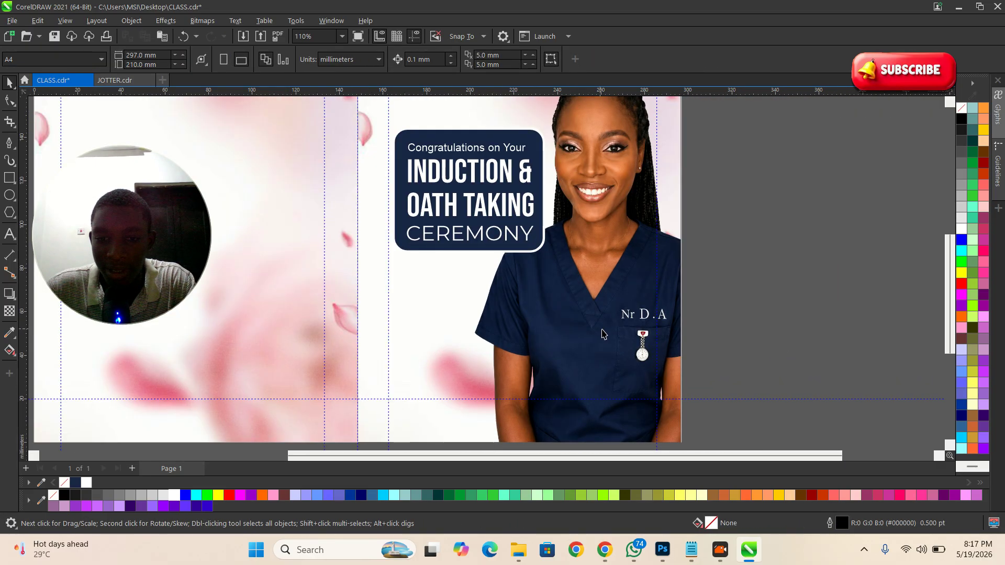
click(539, 246)
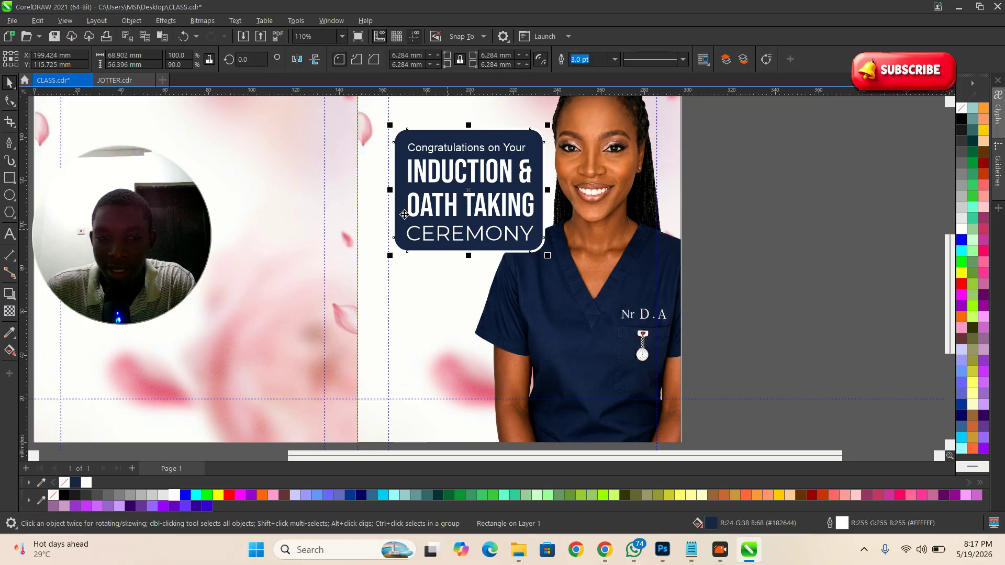
click(117, 84)
scroll(661, 342, down, 2)
scroll(451, 278, up, 2)
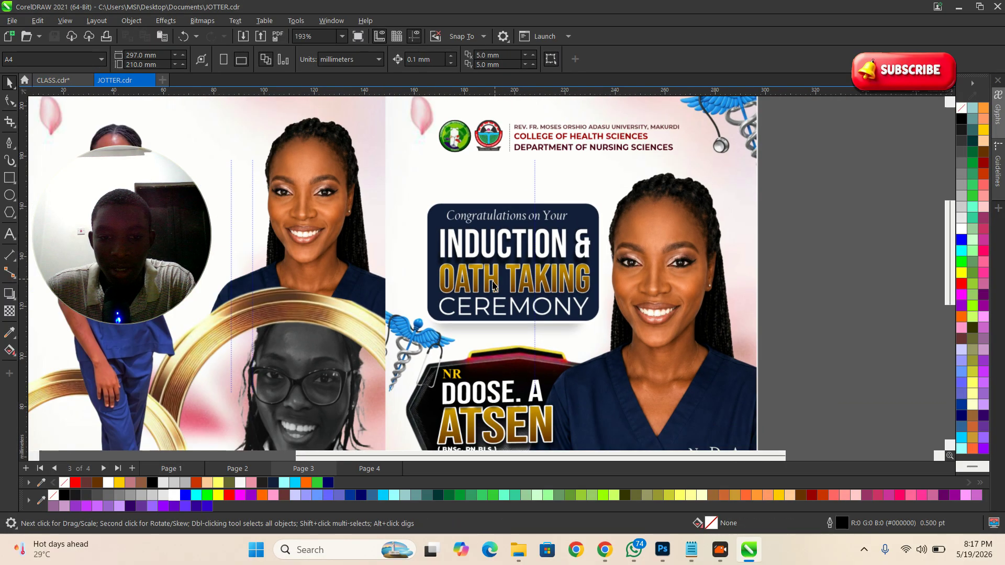
scroll(485, 257, up, 1)
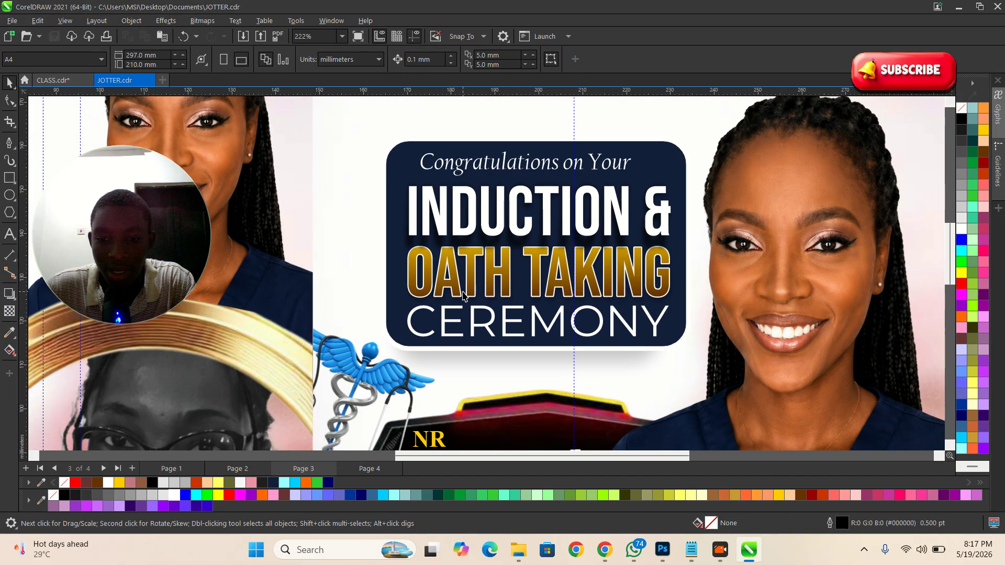
click(459, 292)
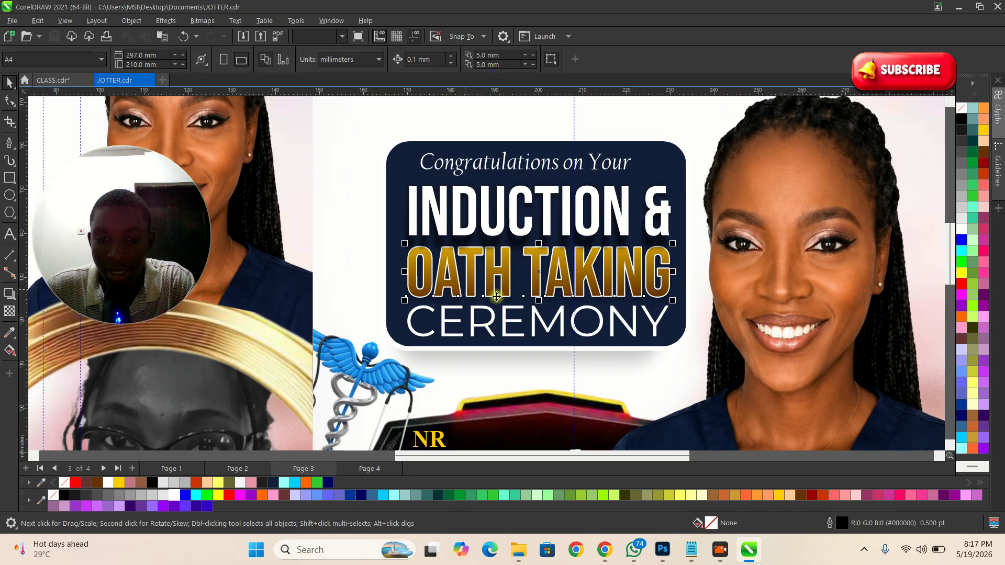
scroll(550, 277, up, 2)
scroll(544, 266, down, 4)
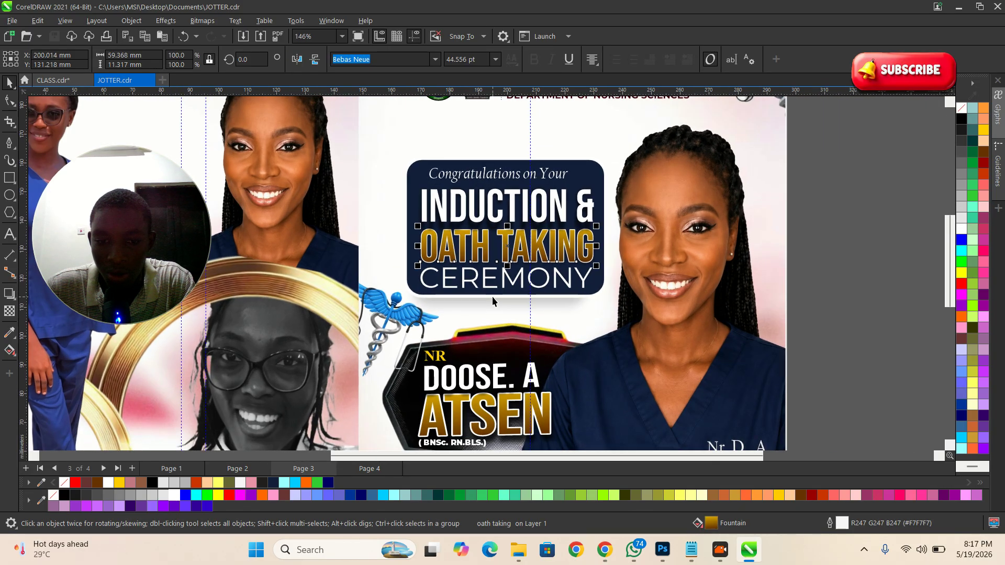
key(alt+Tab)
key(alt+Tab)
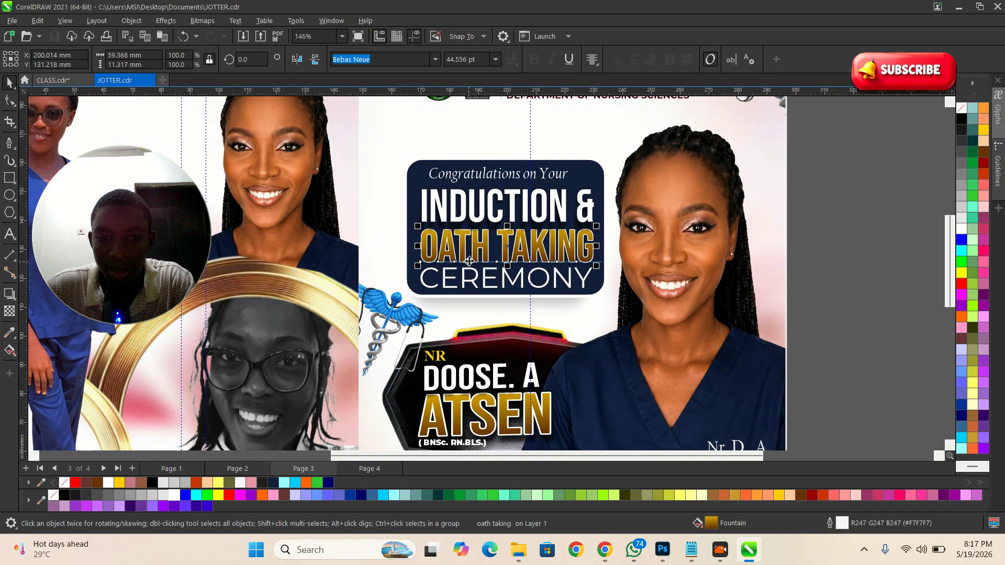
click(51, 80)
scroll(696, 330, down, 2)
scroll(729, 274, up, 2)
scroll(507, 219, up, 2)
Step: Fill OATH TAKING brown and add a linear fountain fill across it
click(523, 213)
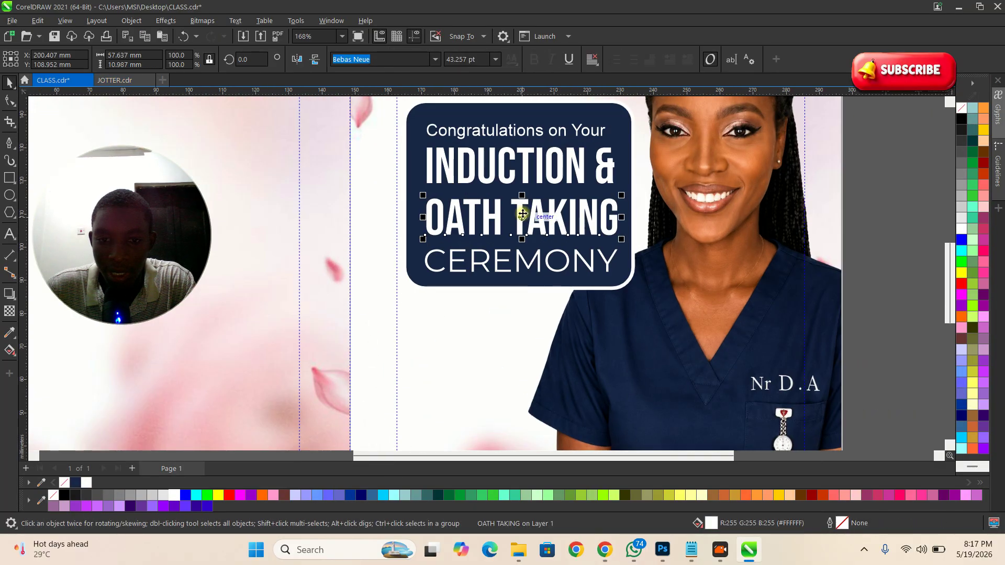
scroll(529, 216, up, 2)
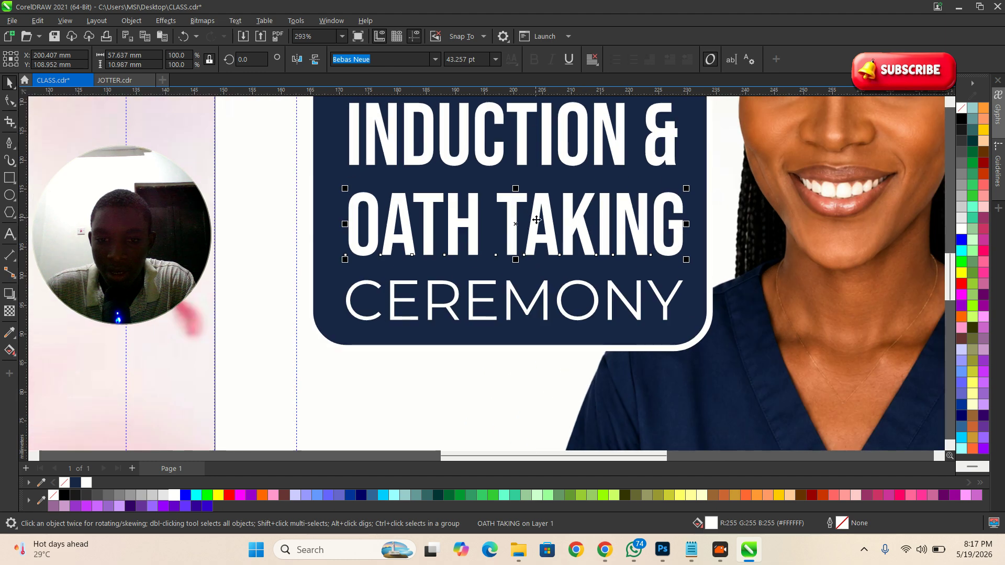
click(713, 494)
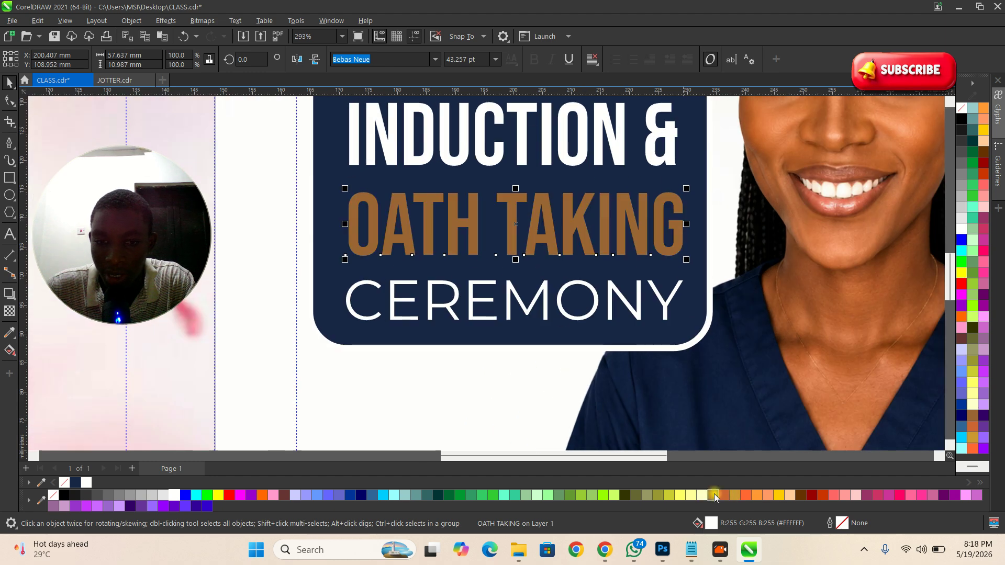
click(12, 354)
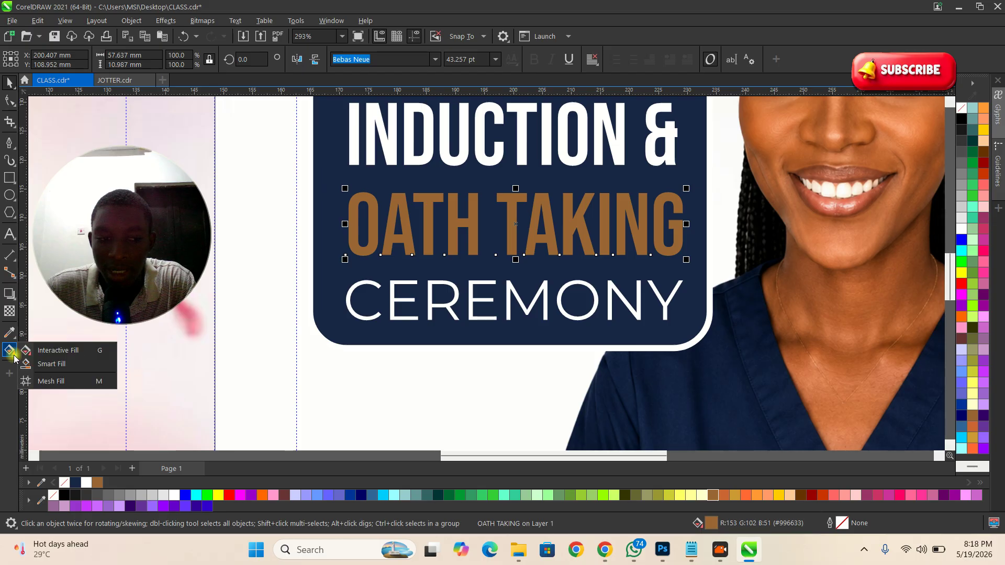
click(45, 350)
scroll(485, 253, up, 3)
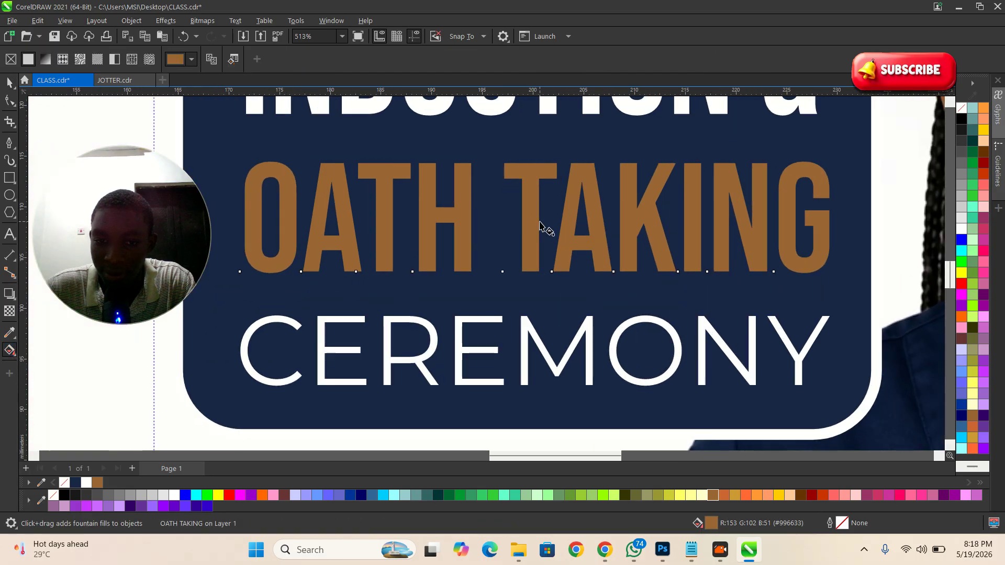
drag(532, 182, 534, 267)
Step: Make the gradient's top colour yellow and adjust its brown start point
drag(546, 106, 536, 151)
key(ctrl+z)
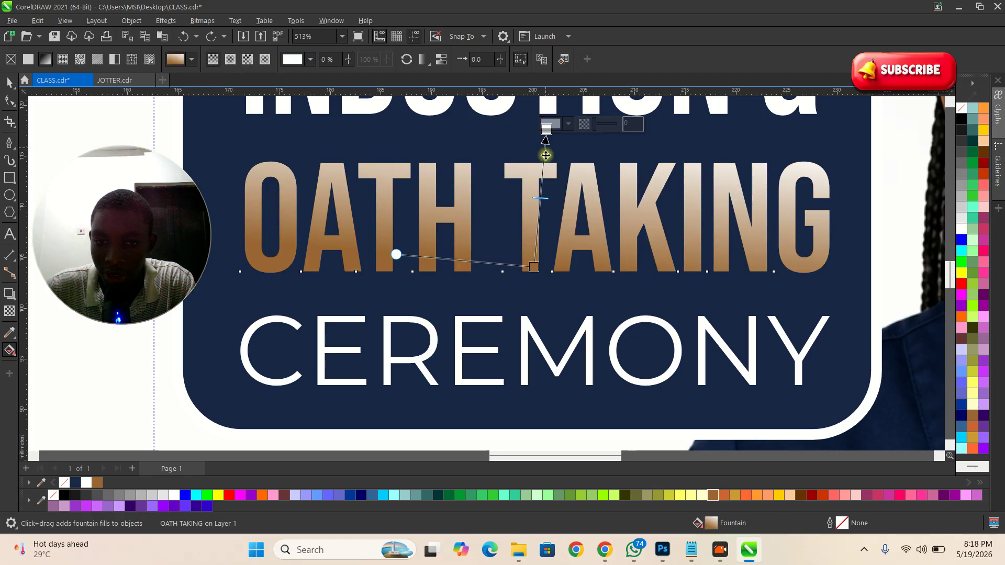
click(779, 495)
scroll(597, 313, down, 1)
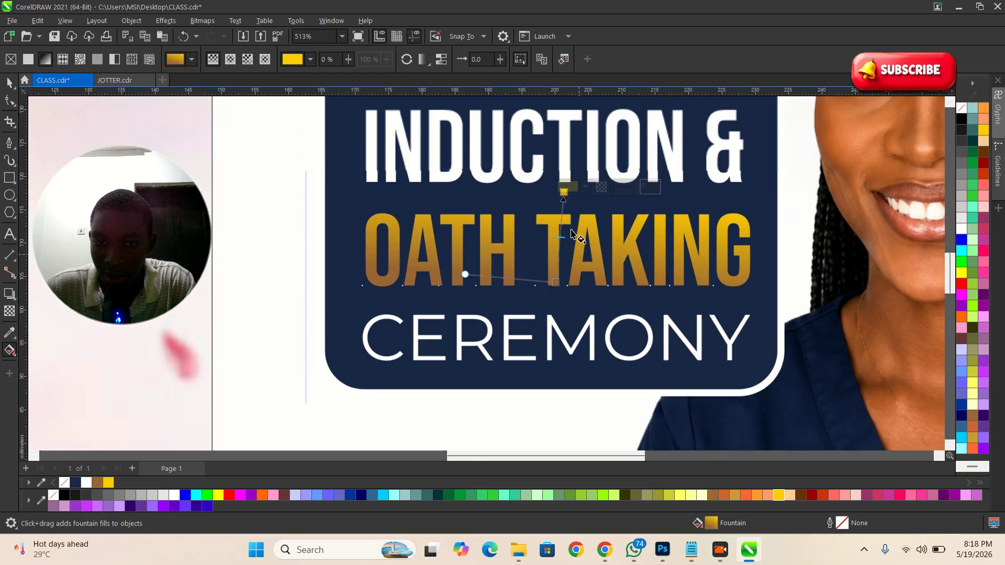
drag(556, 282, 560, 286)
key(space)
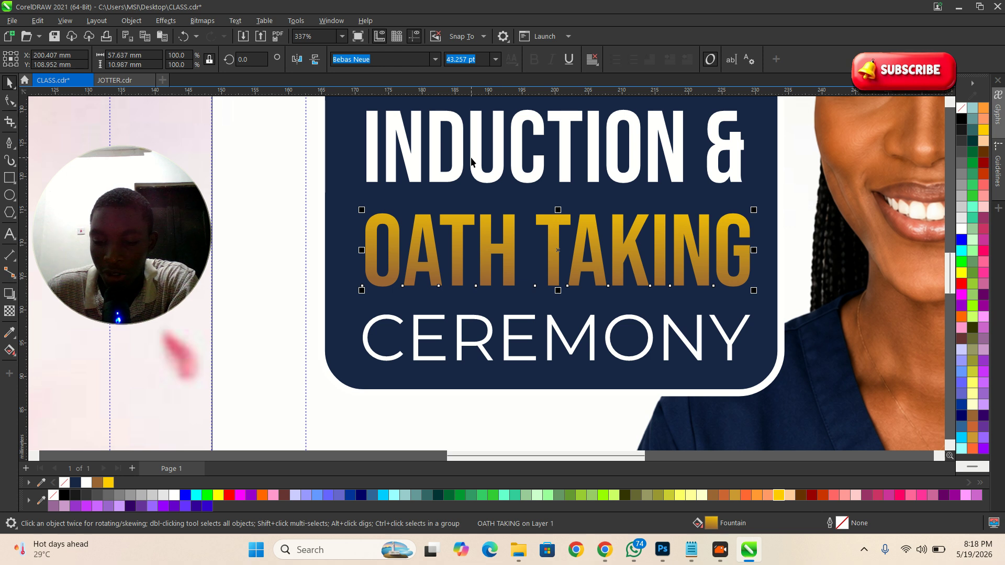
Step: Give OATH TAKING an 8.0 pt outline, scaled with object and behind the fill
key(F12)
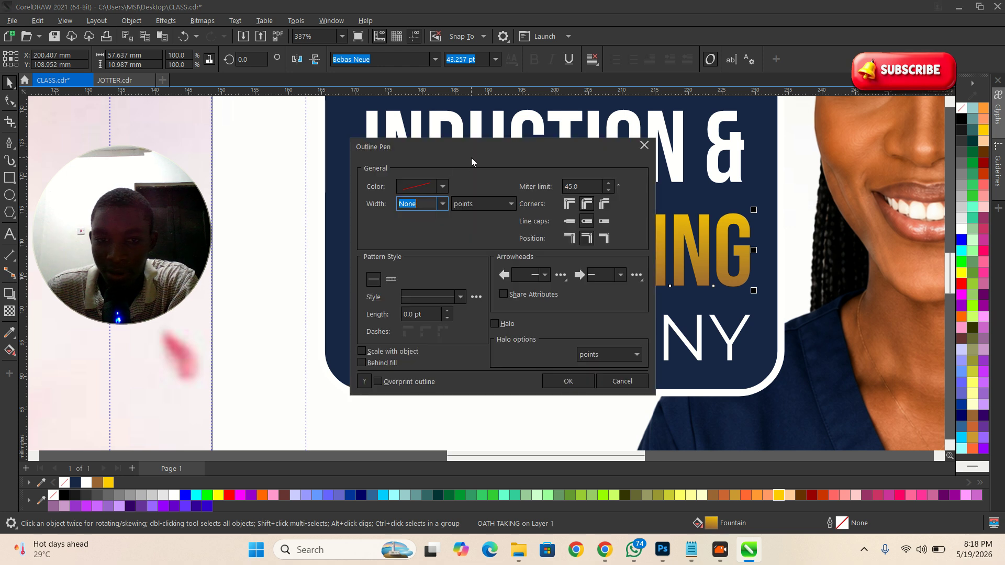
click(443, 204)
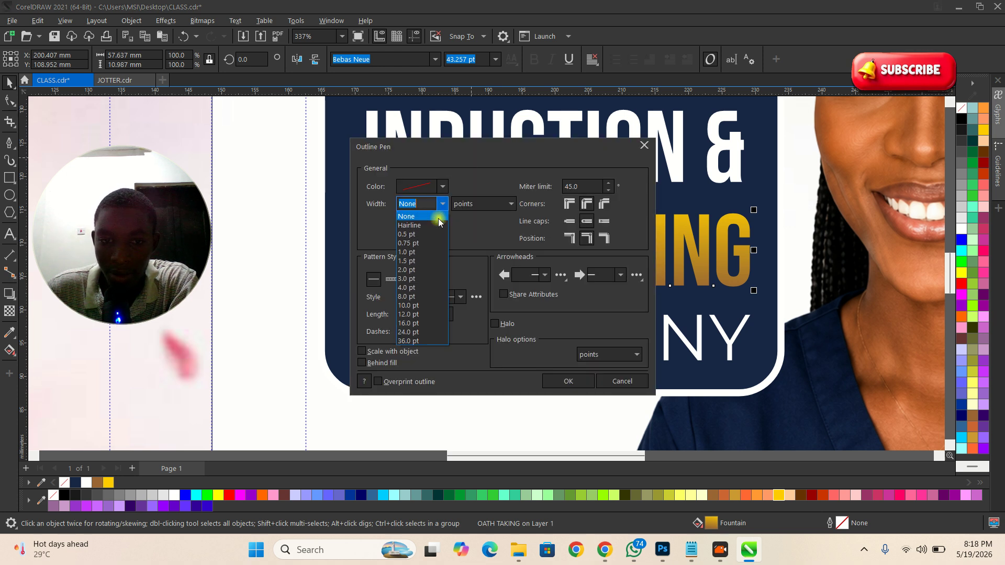
click(408, 296)
click(362, 351)
click(377, 364)
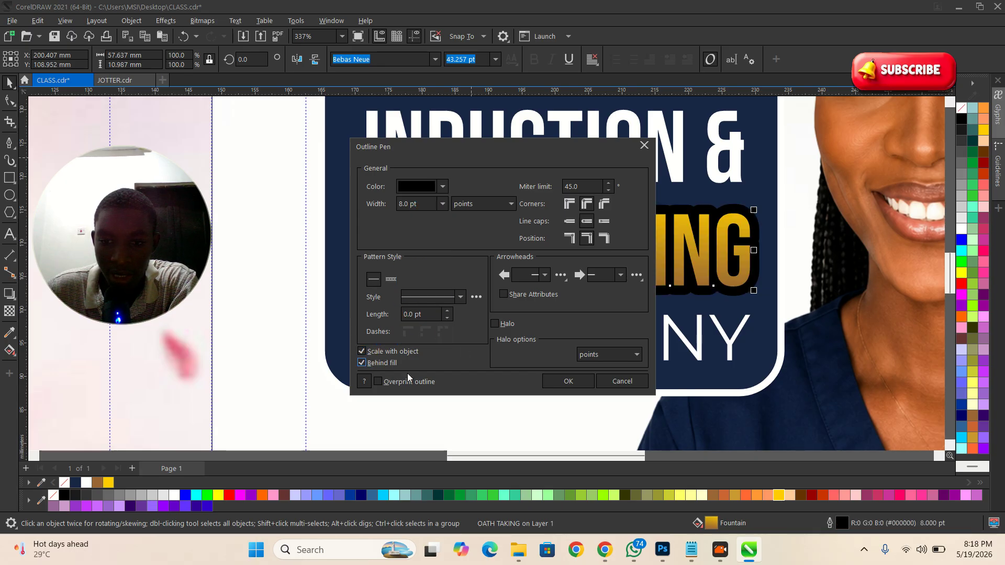
drag(450, 147, 873, 166)
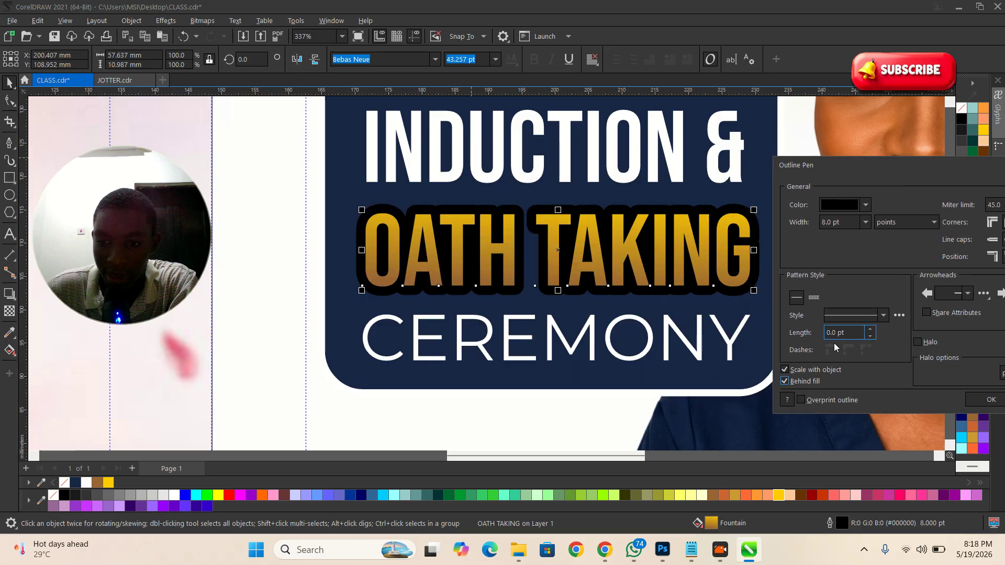
click(979, 400)
Step: Set OATH TAKING's outline colour to white
click(481, 443)
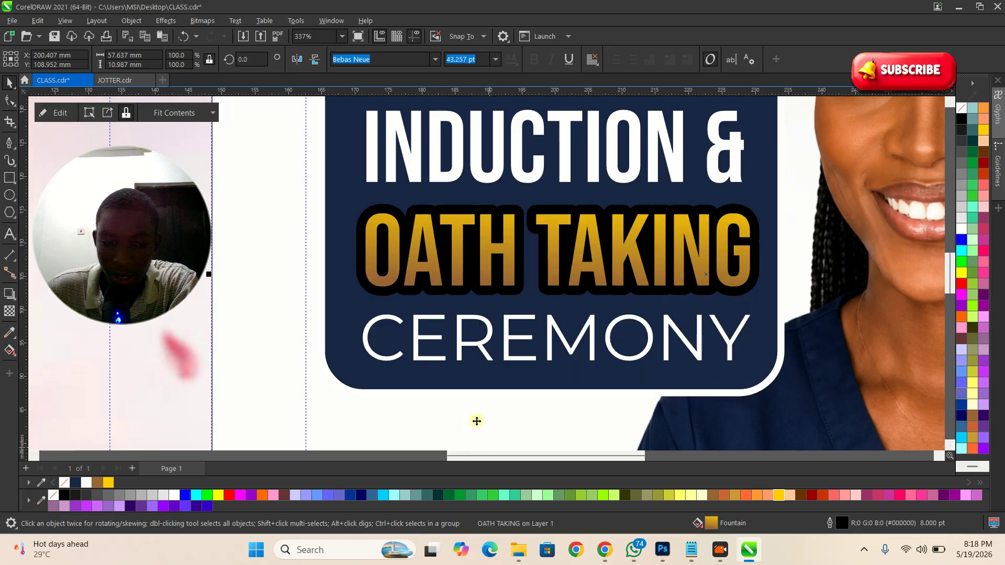
click(475, 282)
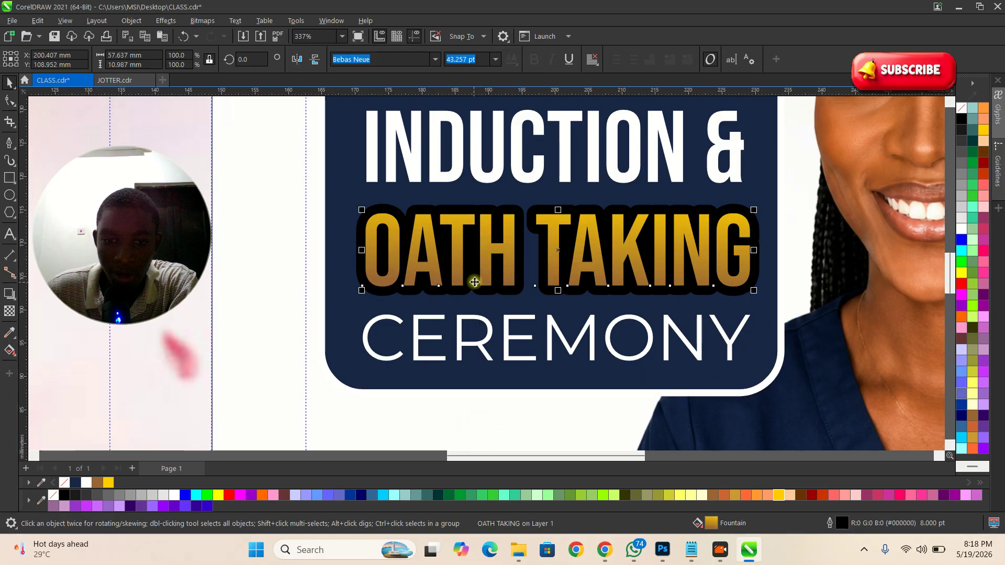
right_click(173, 498)
click(210, 338)
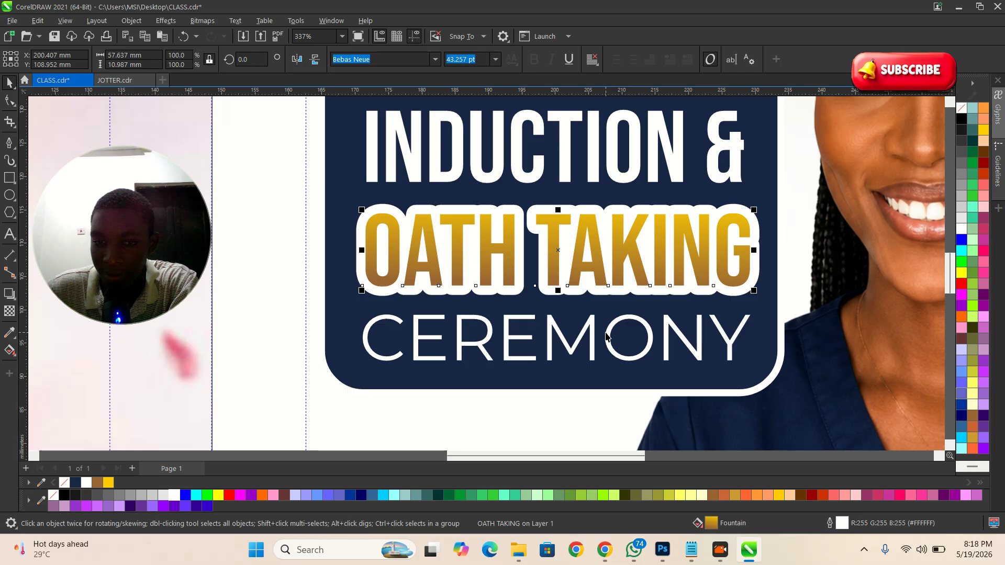
Step: Reduce the OATH TAKING outline width to 4.0 pt
key(F12)
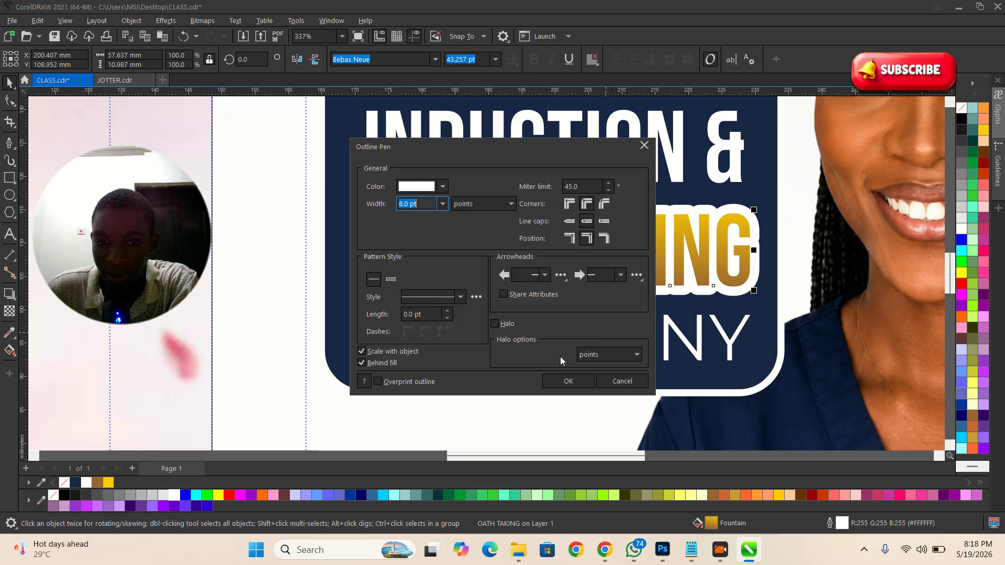
click(443, 203)
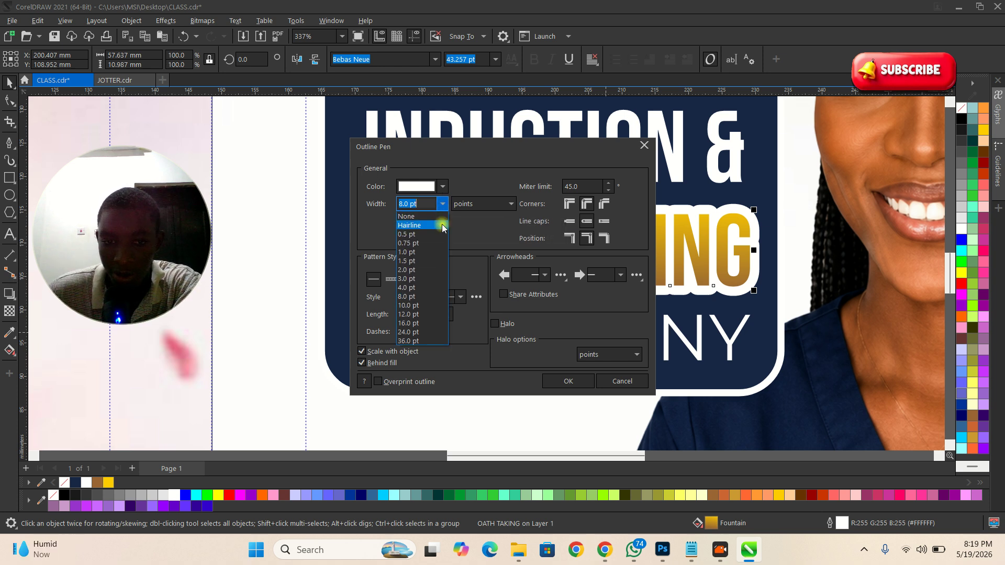
click(414, 287)
click(568, 381)
scroll(451, 274, down, 4)
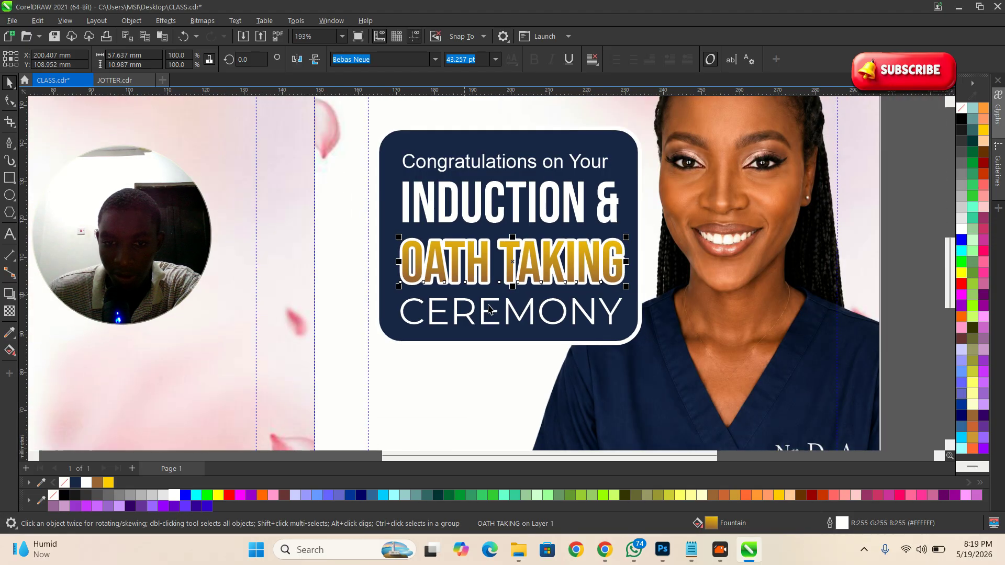
scroll(564, 209, up, 1)
click(582, 198)
click(593, 161)
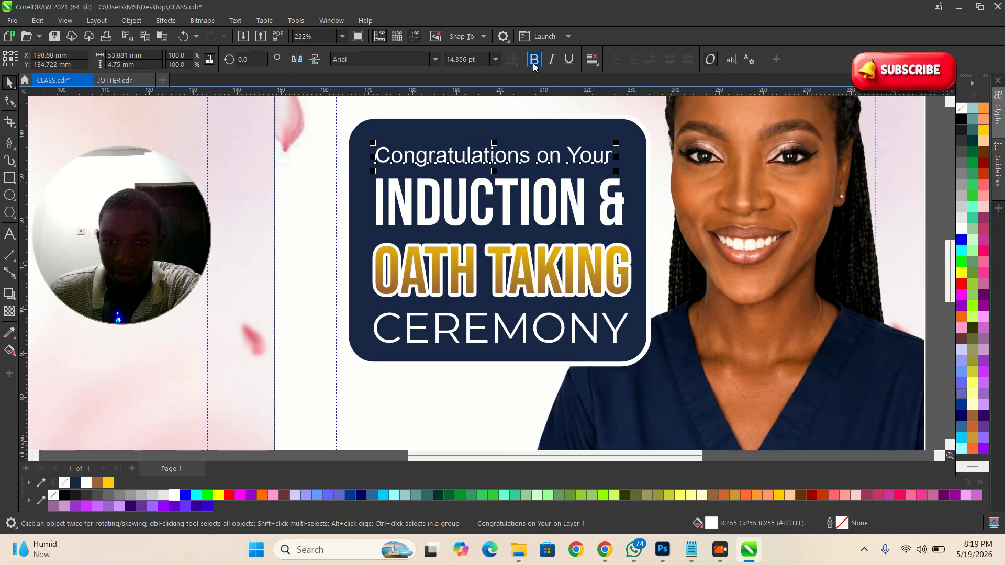
click(550, 59)
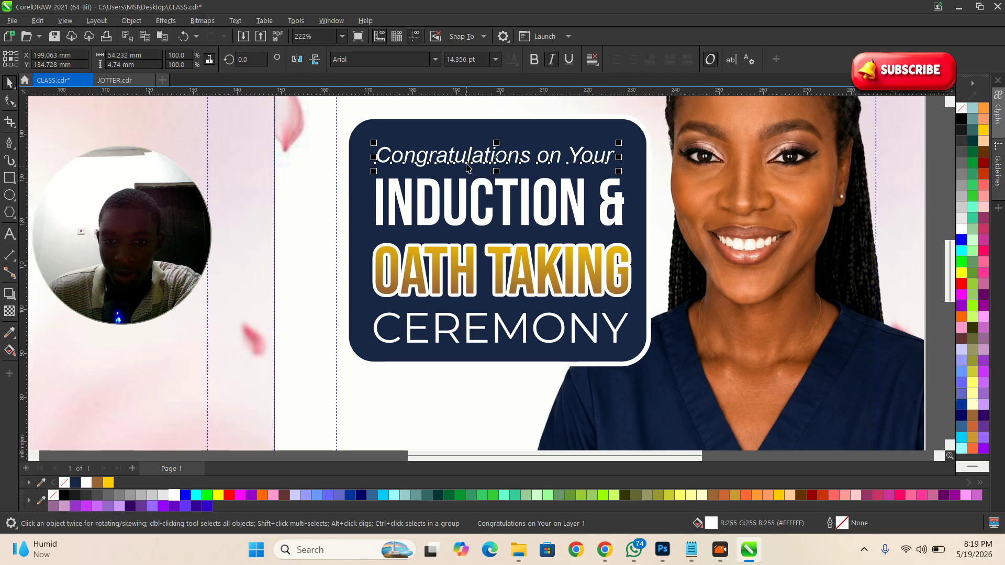
scroll(470, 137, up, 1)
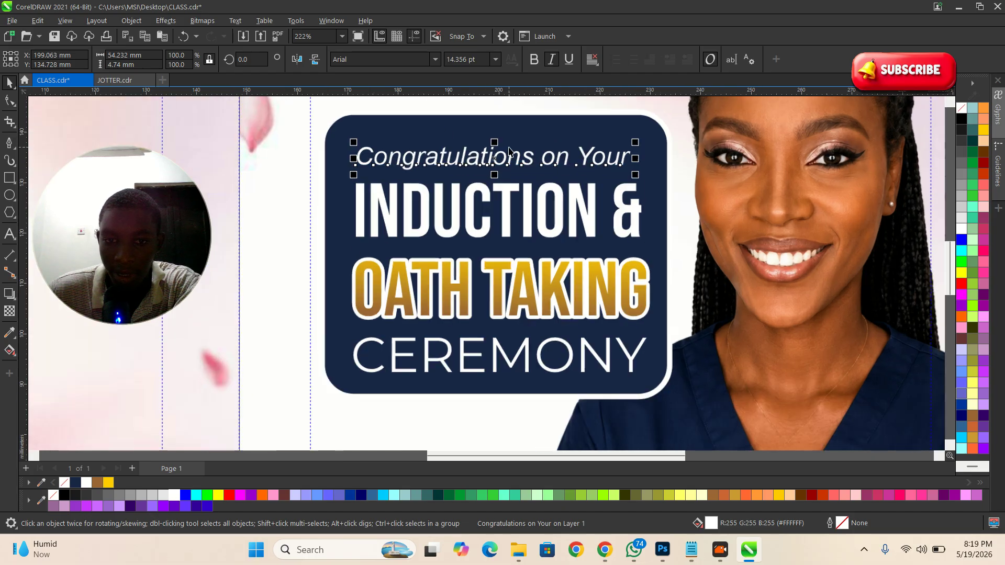
scroll(534, 293, down, 4)
click(621, 359)
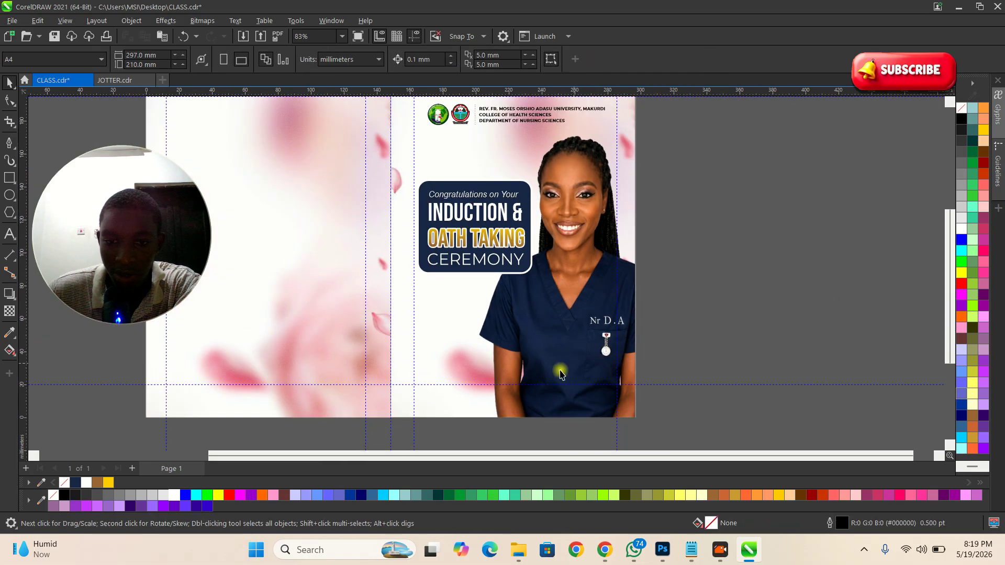
Step: Copy the black badge image from inside JOTTER.cdr's photo PowerClip
click(114, 80)
scroll(348, 233, down, 2)
scroll(383, 307, up, 2)
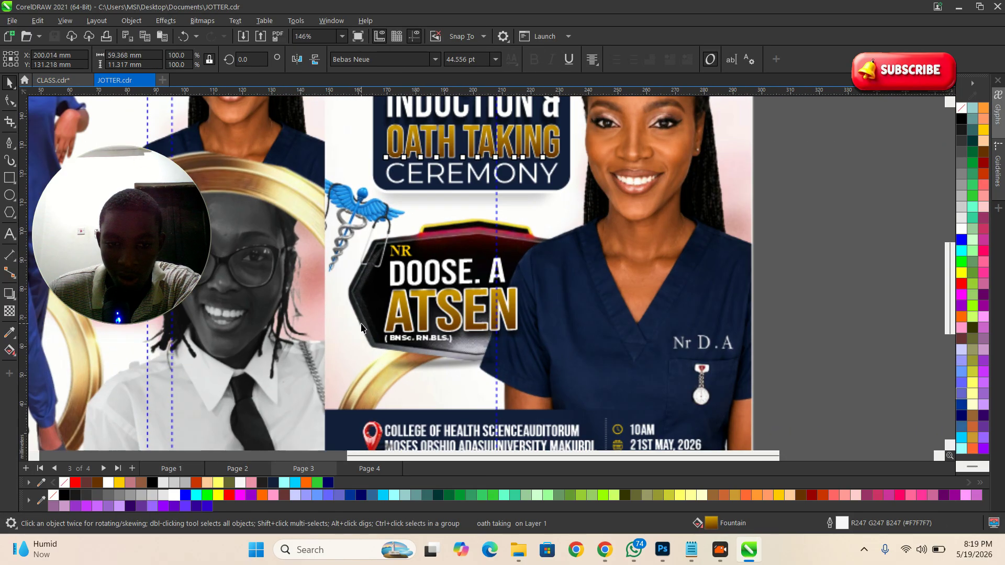
double_click(383, 307)
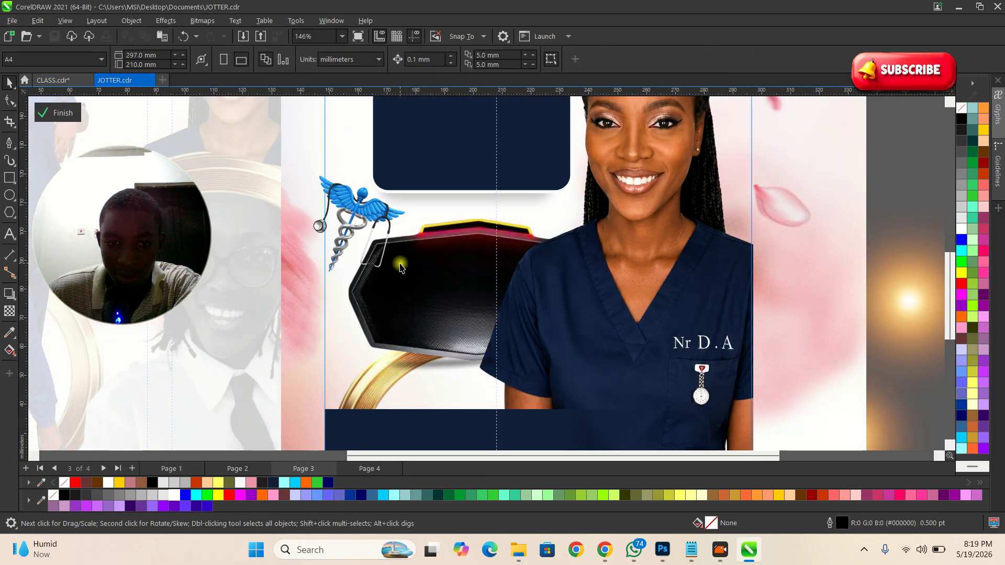
click(372, 308)
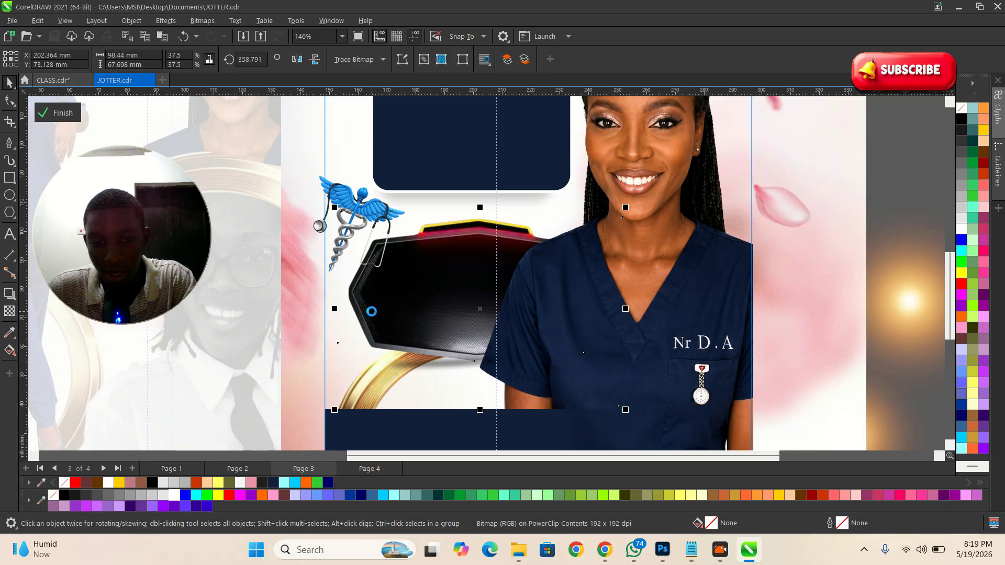
click(56, 114)
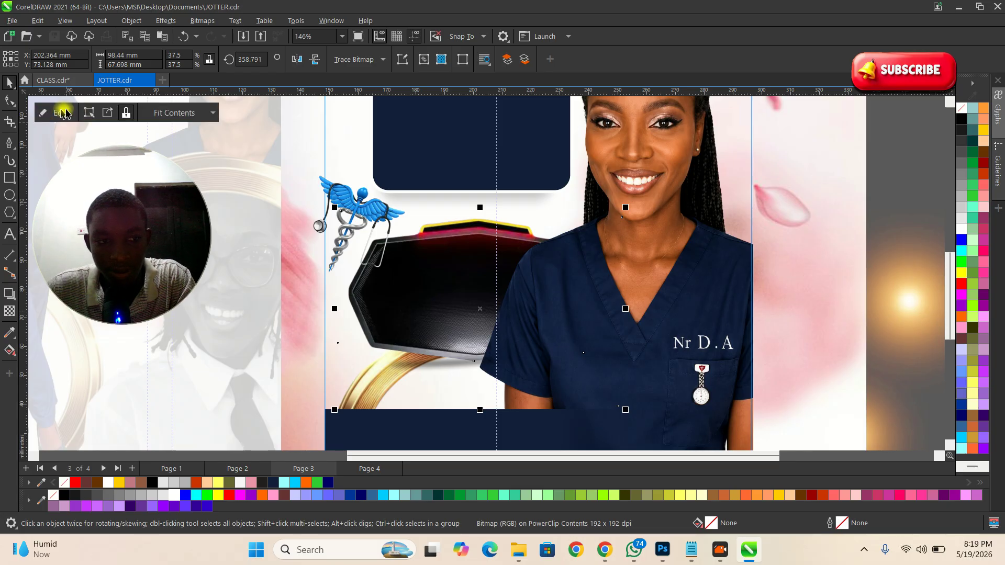
Step: Paste the badge into CLASS.cdr's nurse photo frame, positioned left of the nurse
click(53, 80)
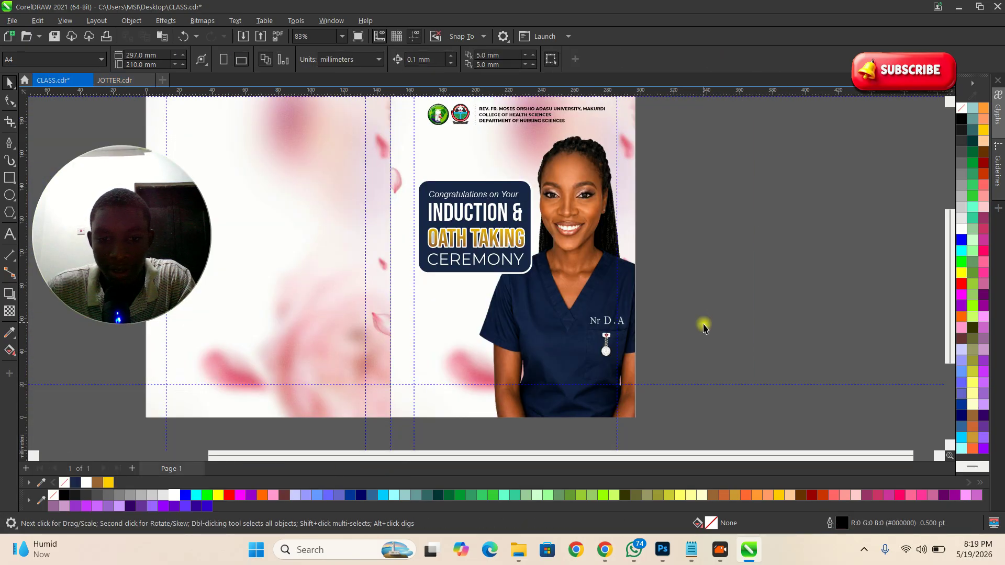
double_click(538, 328)
key(ctrl+v)
scroll(491, 313, up, 1)
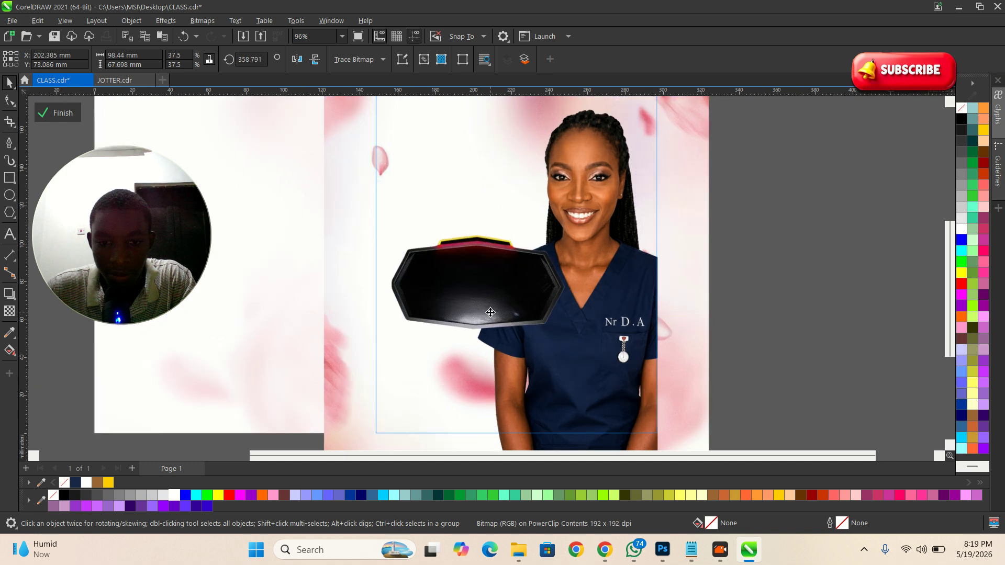
scroll(490, 312, up, 2)
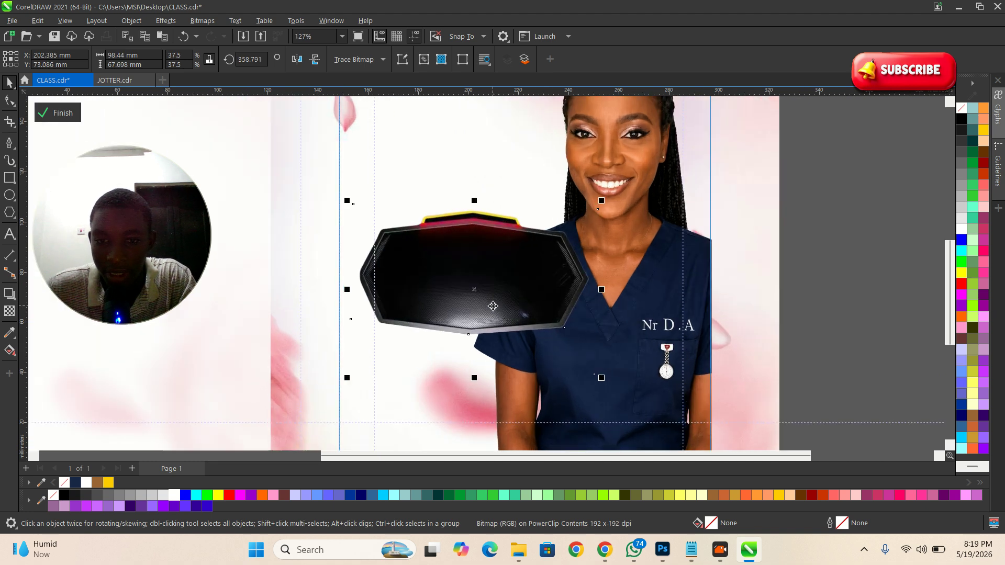
mouse_move(495, 307)
mouse_down()
mouse_move(496, 331)
mouse_move(479, 309)
mouse_up()
scroll(478, 306, down, 3)
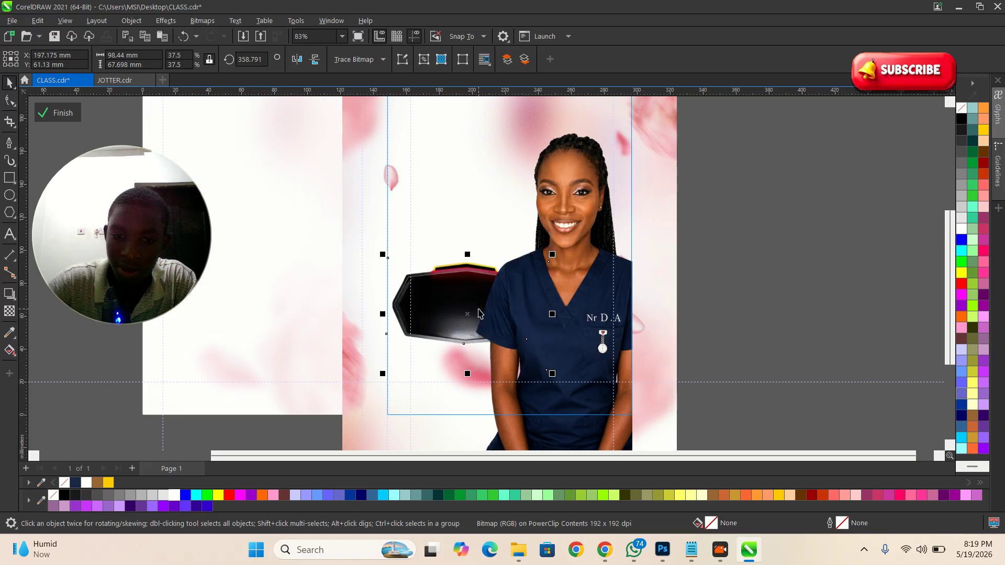
scroll(480, 309, up, 1)
click(756, 296)
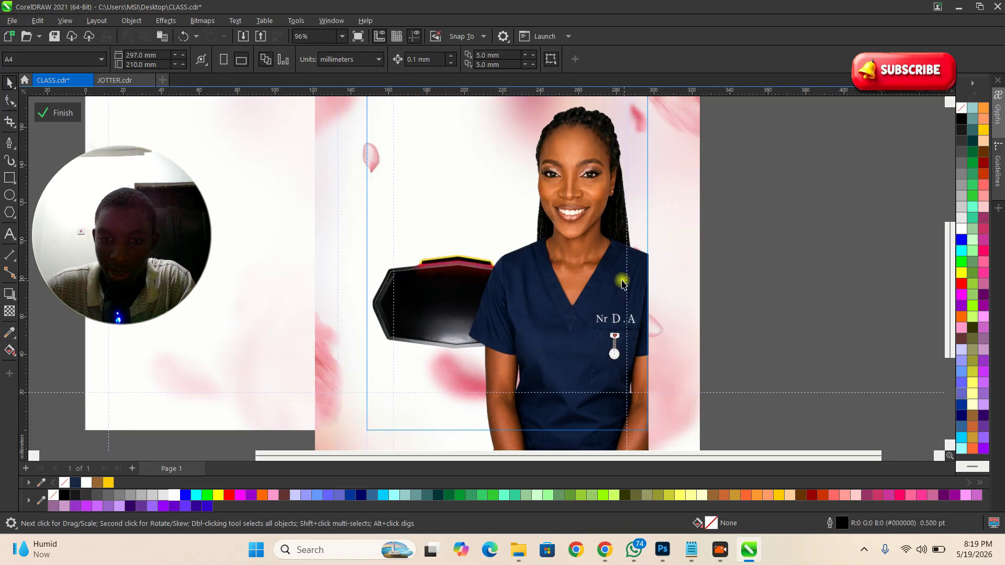
click(57, 113)
Step: Nudge the headline block upward so it sits above the badge
scroll(699, 295, down, 2)
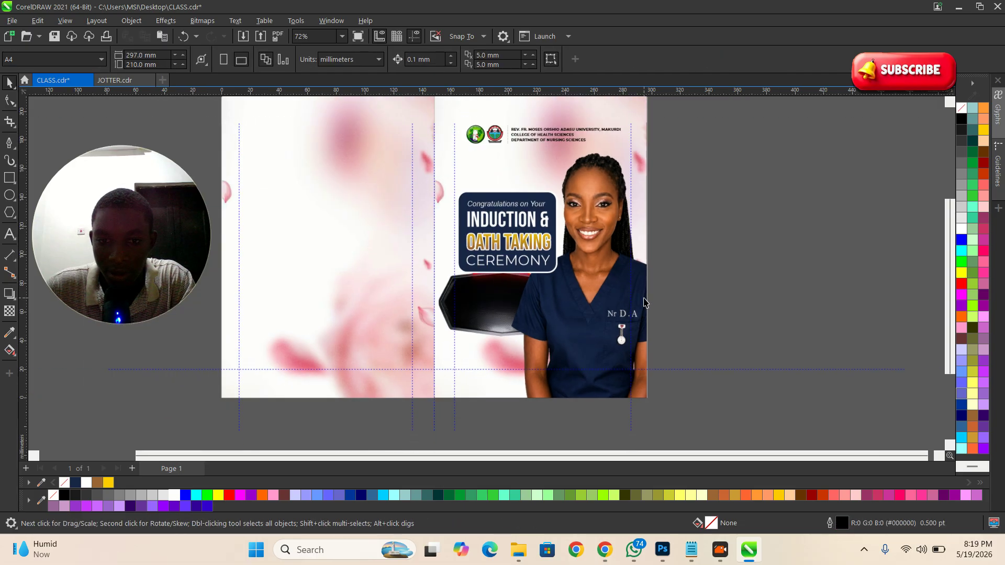
scroll(479, 212, up, 2)
drag(507, 198, 526, 187)
scroll(525, 188, up, 2)
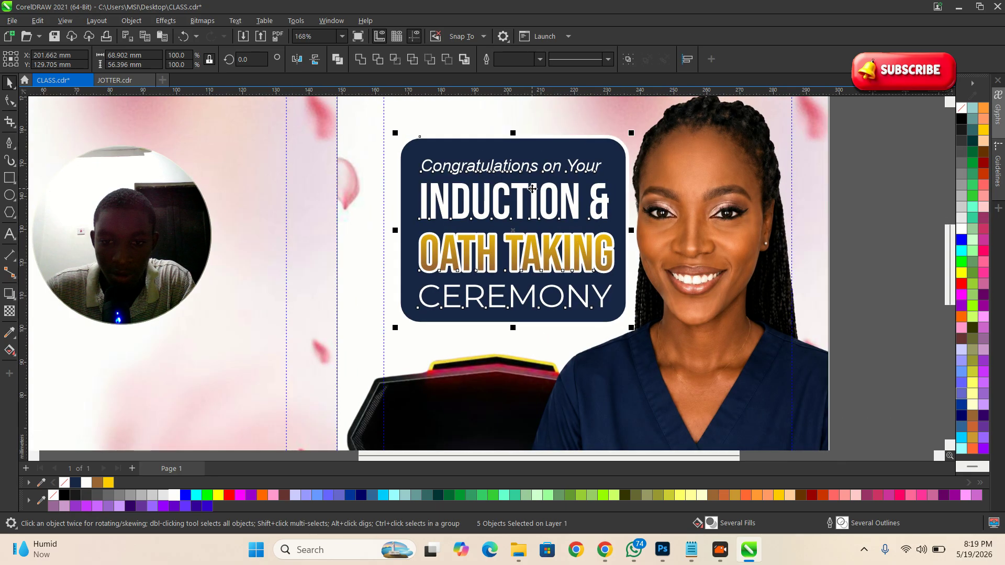
scroll(481, 181, down, 1)
scroll(481, 182, down, 3)
click(697, 278)
scroll(540, 172, down, 3)
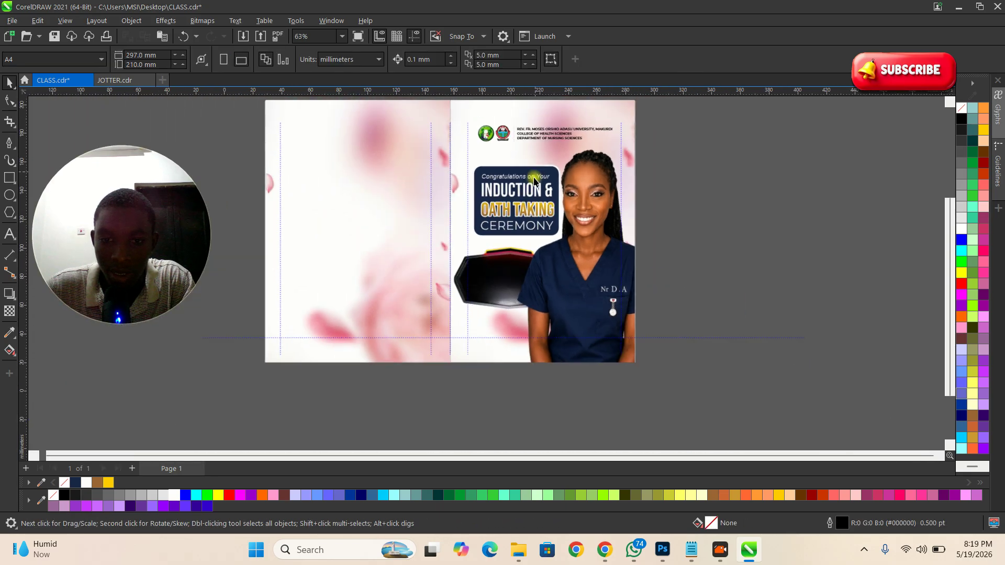
scroll(542, 302, up, 4)
click(468, 297)
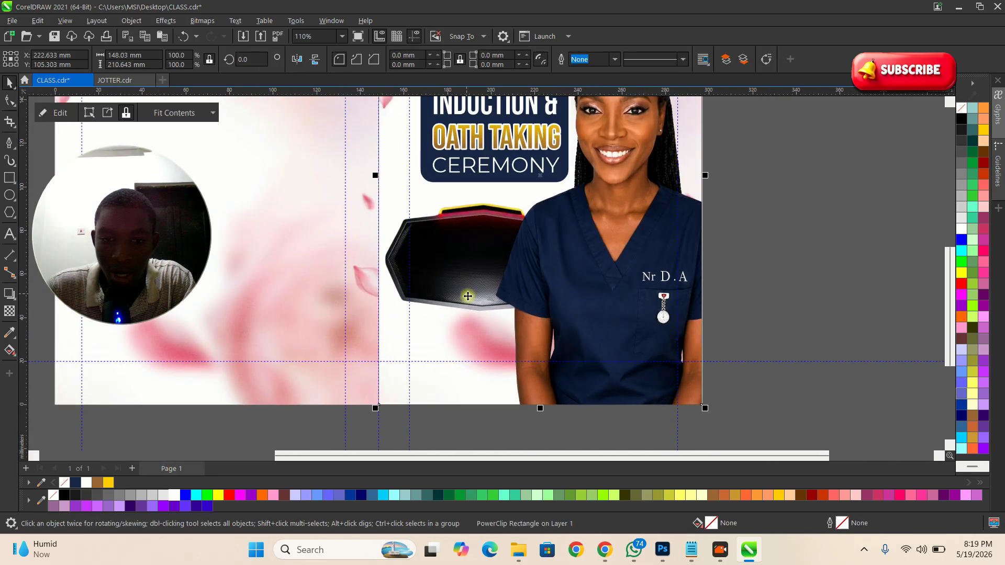
click(762, 292)
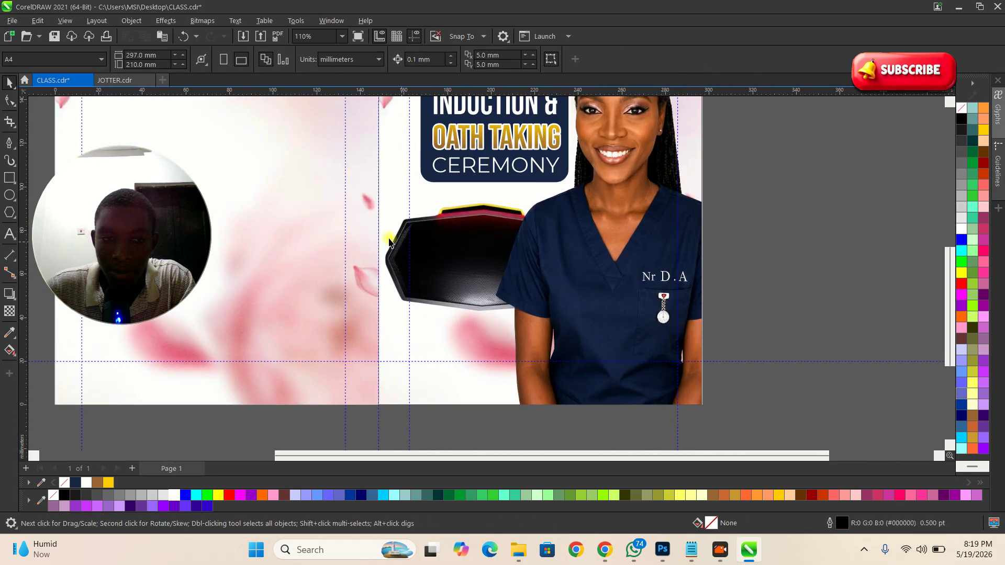
Step: Copy the graduate's name and qualification lines from the Google Docs design brief
click(110, 80)
scroll(402, 200, up, 4)
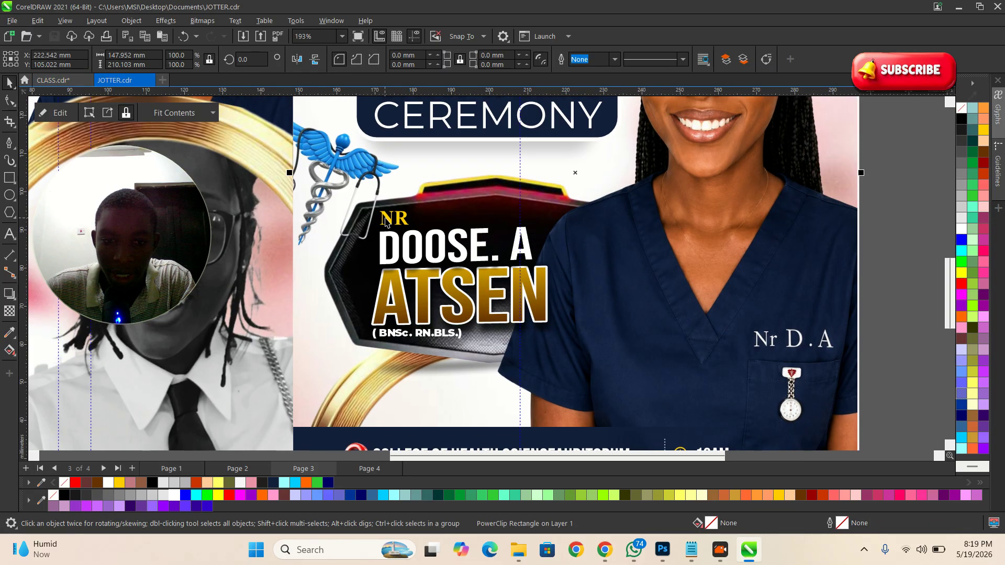
scroll(490, 333, down, 2)
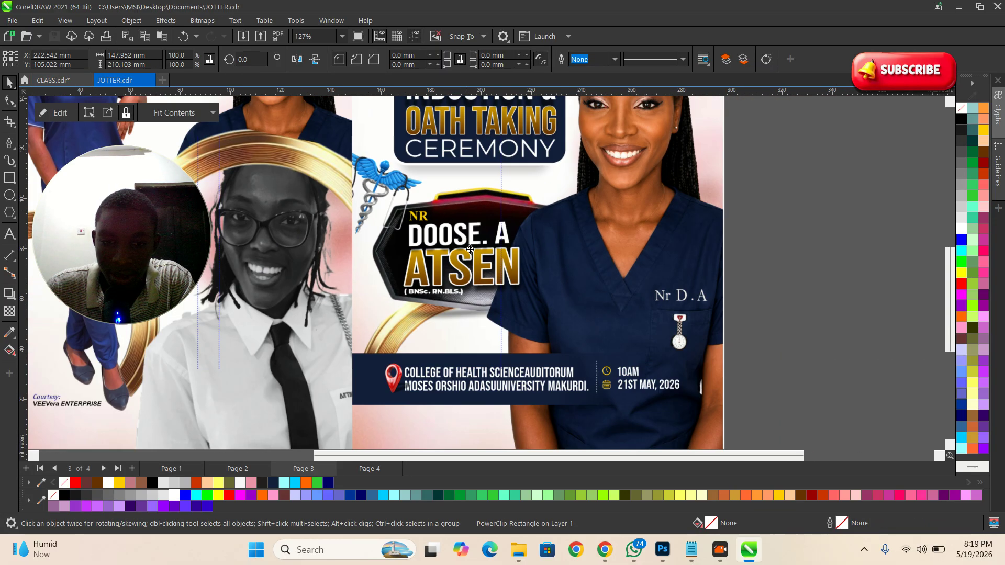
key(alt+Tab)
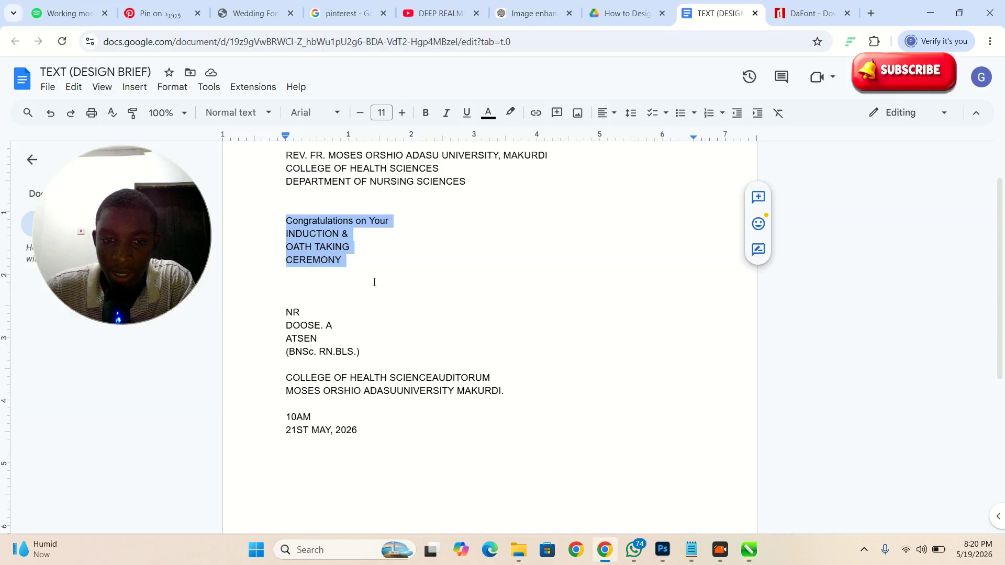
drag(288, 313, 386, 349)
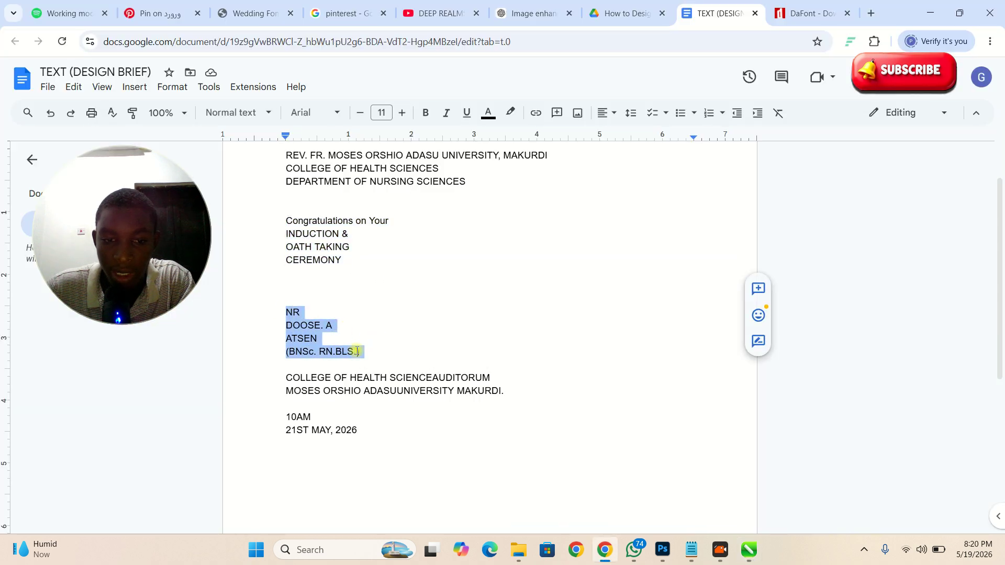
right_click(360, 351)
click(393, 225)
key(alt+Tab)
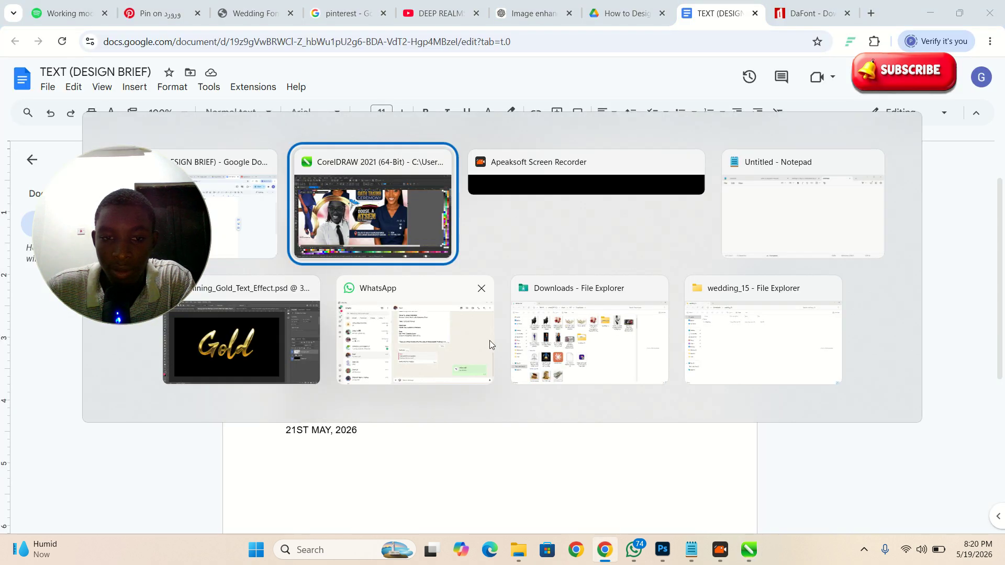
click(52, 80)
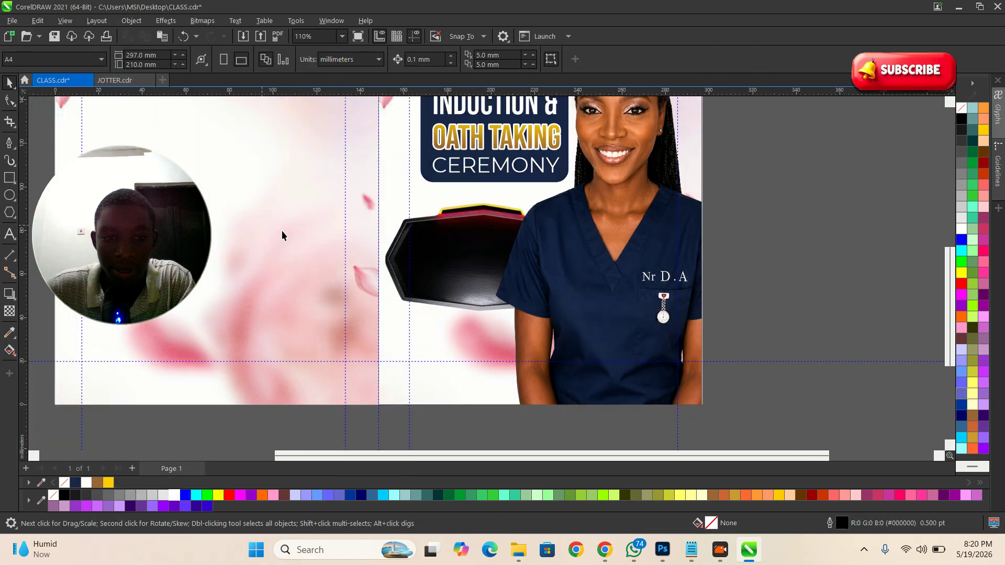
Step: Duplicate the INDUCTION & line onto the black badge and paste the name lines into it
scroll(471, 209, down, 1)
scroll(462, 136, up, 1)
click(466, 125)
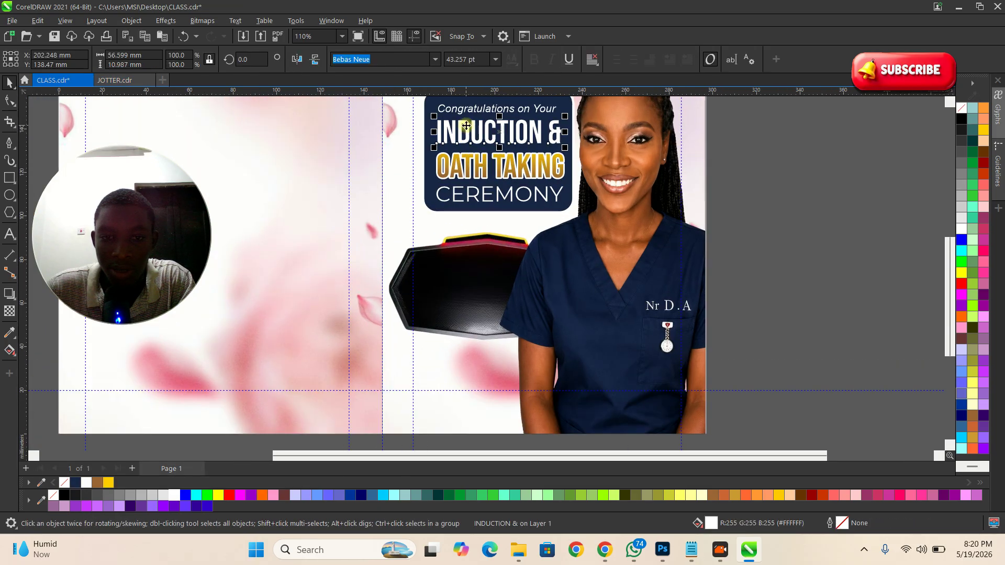
drag(467, 126, 463, 288)
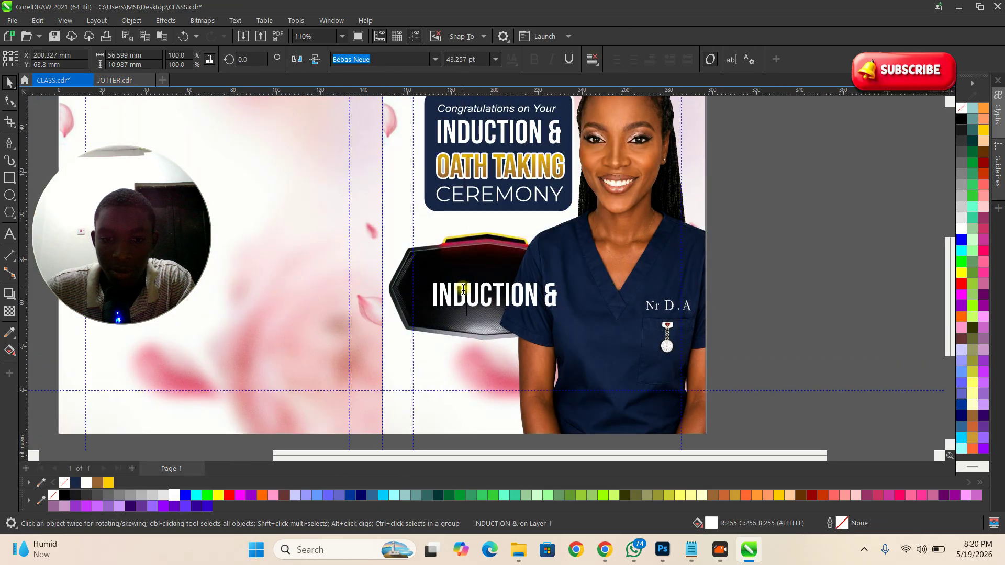
triple_click(464, 289)
key(ctrl+v)
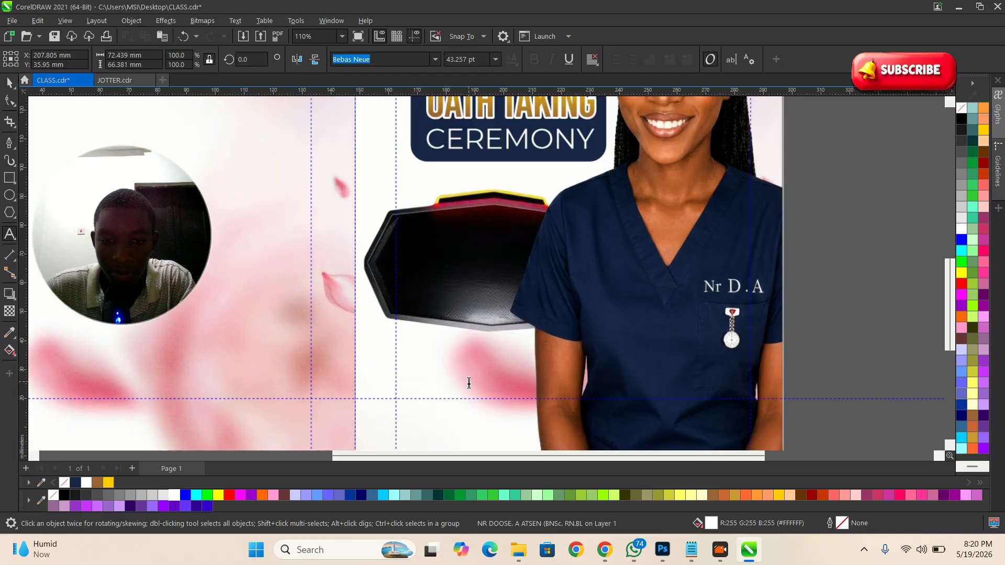
Step: Undo that paste, paste the name lines as a new text object, and delete the duplicate
scroll(470, 382, up, 1)
key(ctrl+z)
click(443, 347)
key(ctrl+v)
click(12, 97)
click(463, 271)
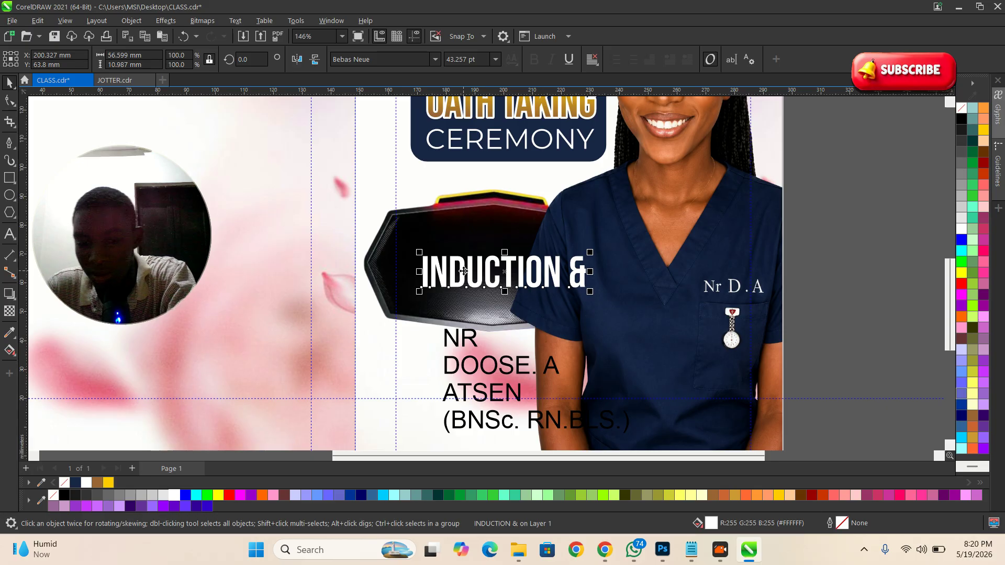
key(Delete)
Step: Move the name text onto the black badge, scale it to fit, make it white and split its lines
click(460, 338)
drag(459, 338, 446, 232)
drag(623, 336, 558, 297)
scroll(480, 307, up, 2)
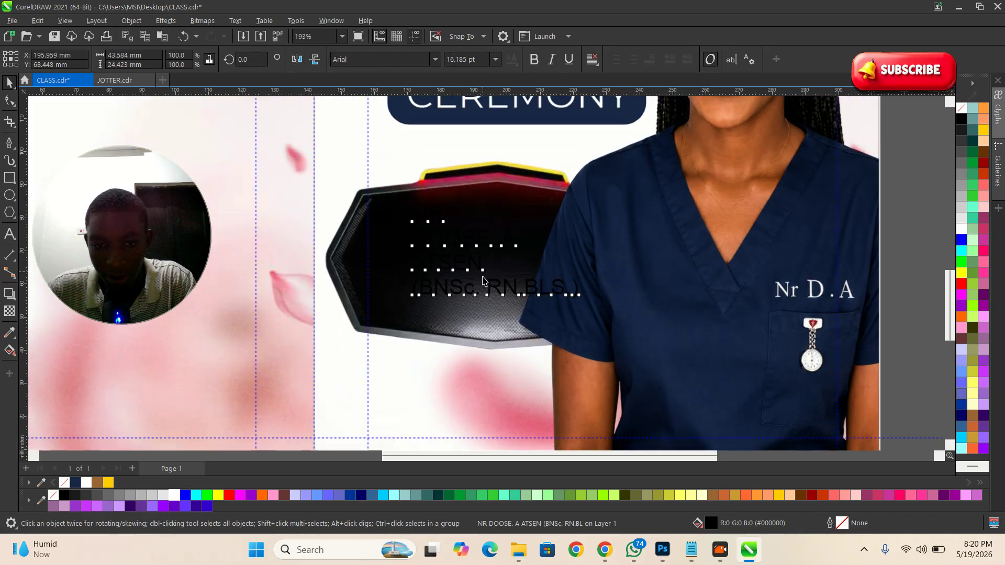
click(175, 495)
key(ctrl+k)
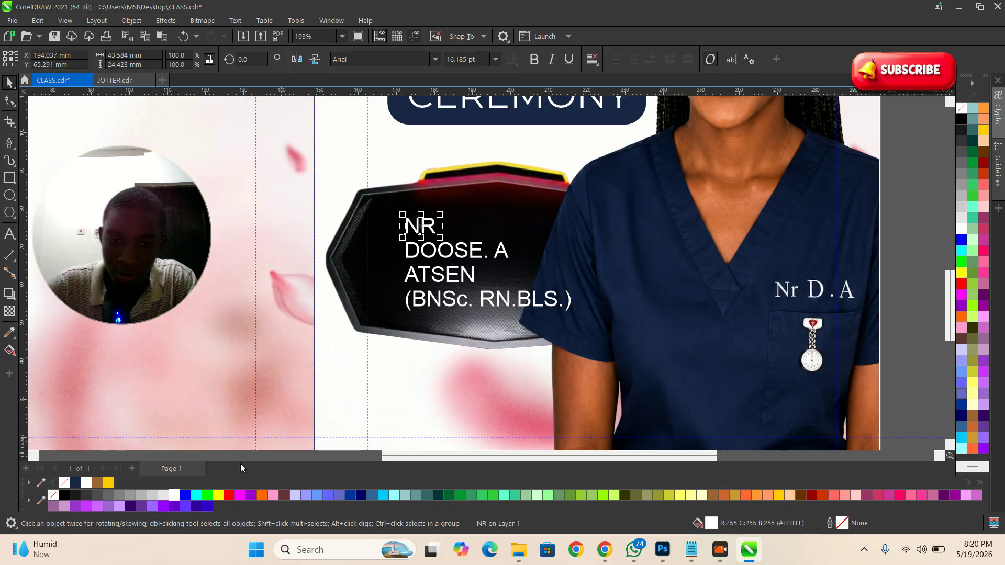
Step: Set the (BNSc. RN.BLS.) line in bold Montserrat and shrink it to about half
scroll(471, 267, up, 3)
click(492, 324)
click(492, 324)
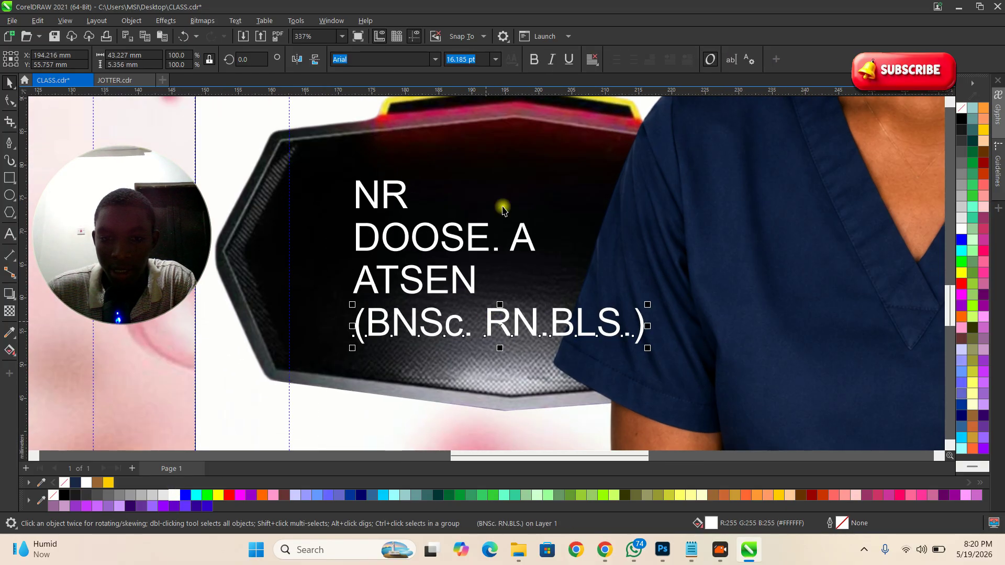
click(432, 59)
click(381, 99)
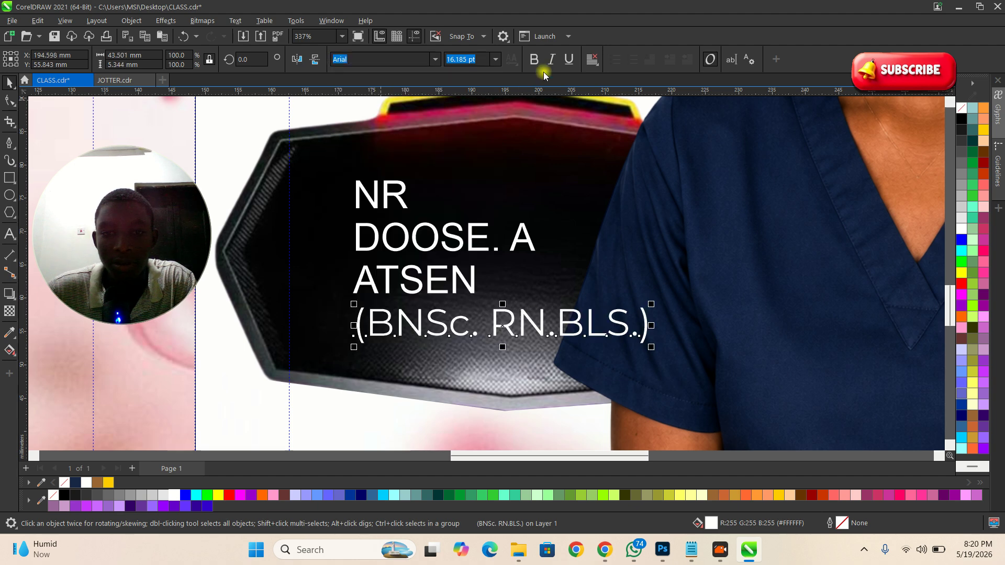
click(534, 59)
drag(664, 304, 640, 326)
click(473, 286)
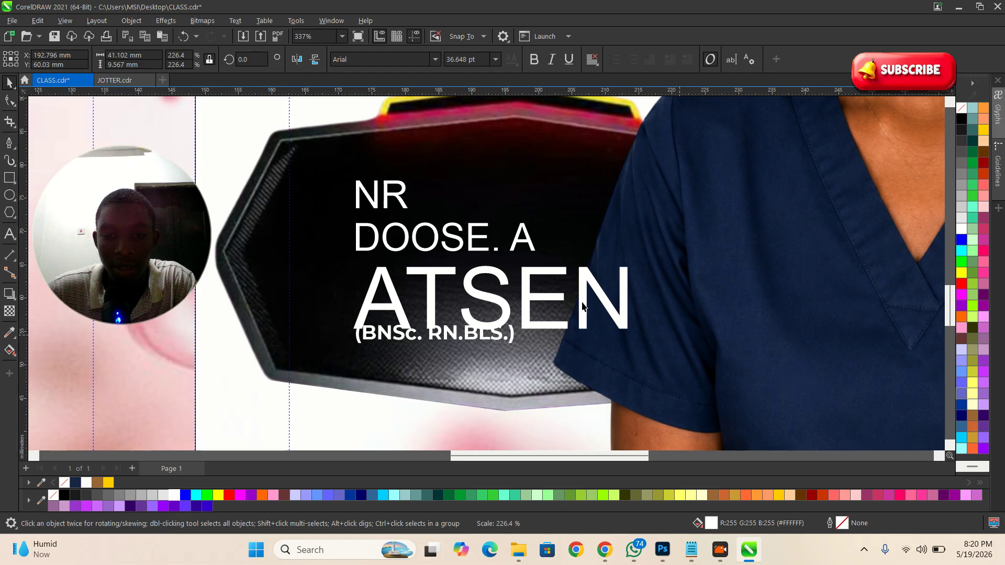
click(532, 242)
drag(539, 221, 621, 207)
drag(388, 195, 387, 185)
click(401, 221)
click(401, 224)
click(434, 59)
click(367, 111)
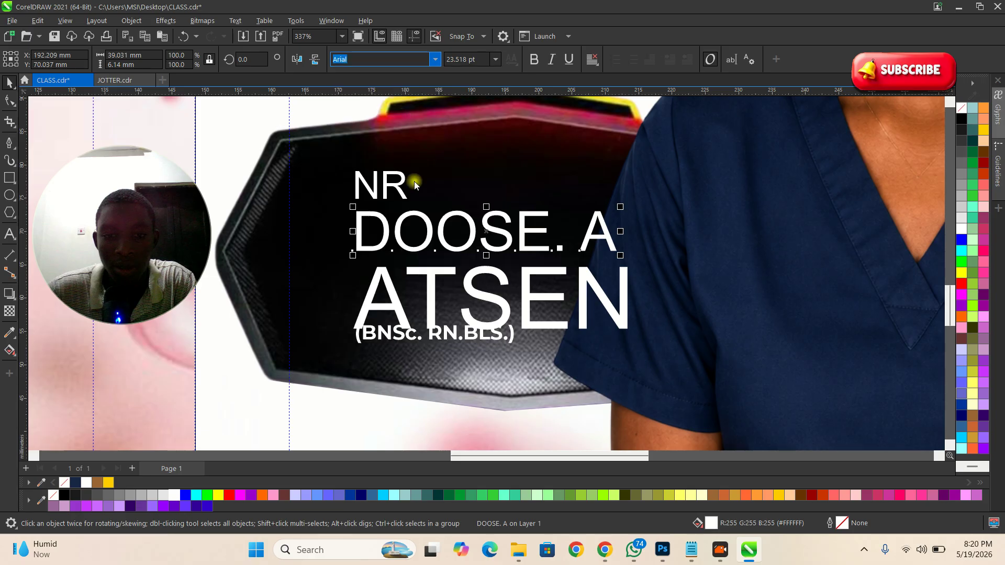
drag(505, 255, 669, 285)
drag(490, 299, 477, 315)
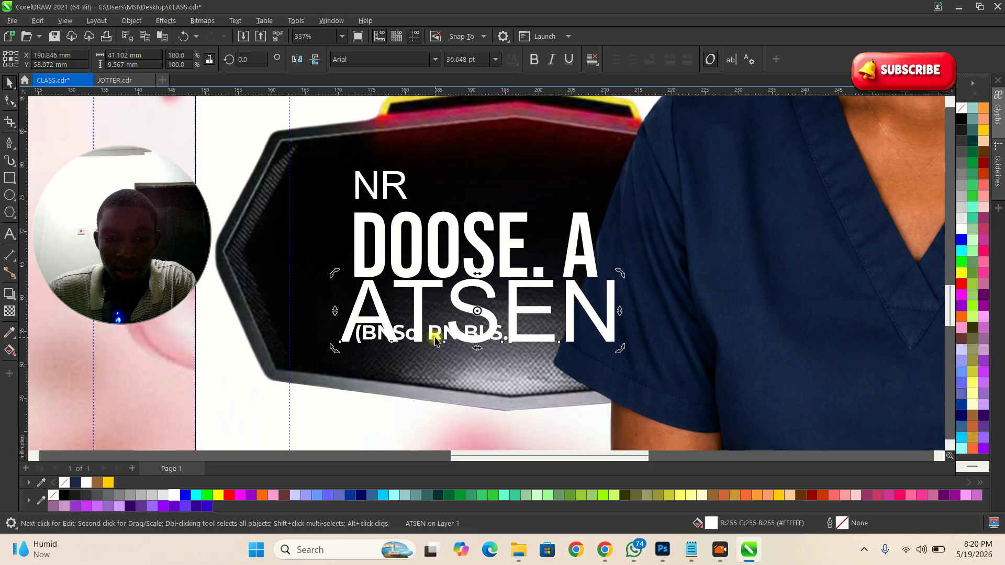
scroll(401, 229, down, 2)
drag(809, 354, 423, 326)
scroll(379, 299, up, 3)
click(386, 265)
drag(386, 265, 394, 278)
scroll(488, 262, down, 1)
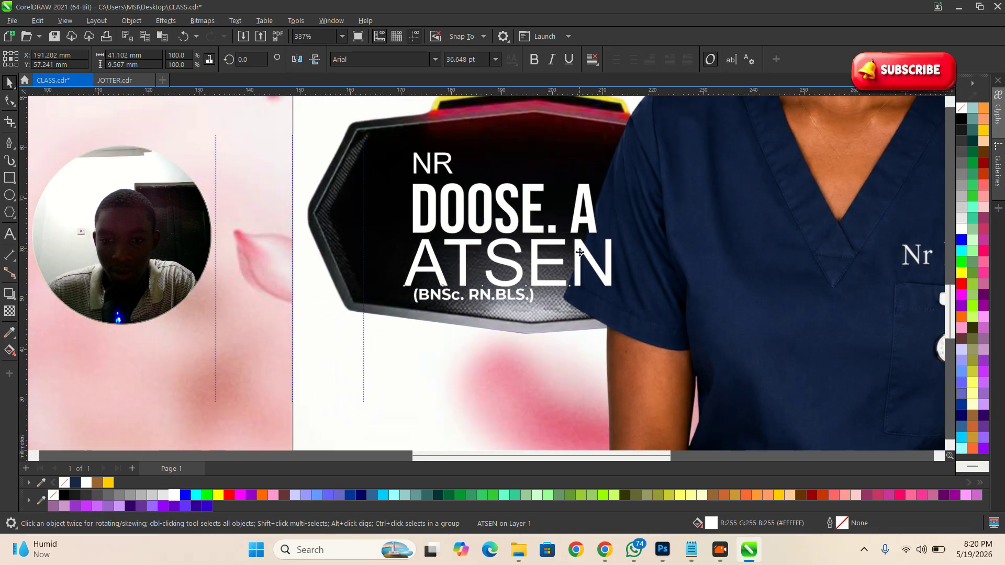
scroll(580, 253, up, 1)
click(602, 199)
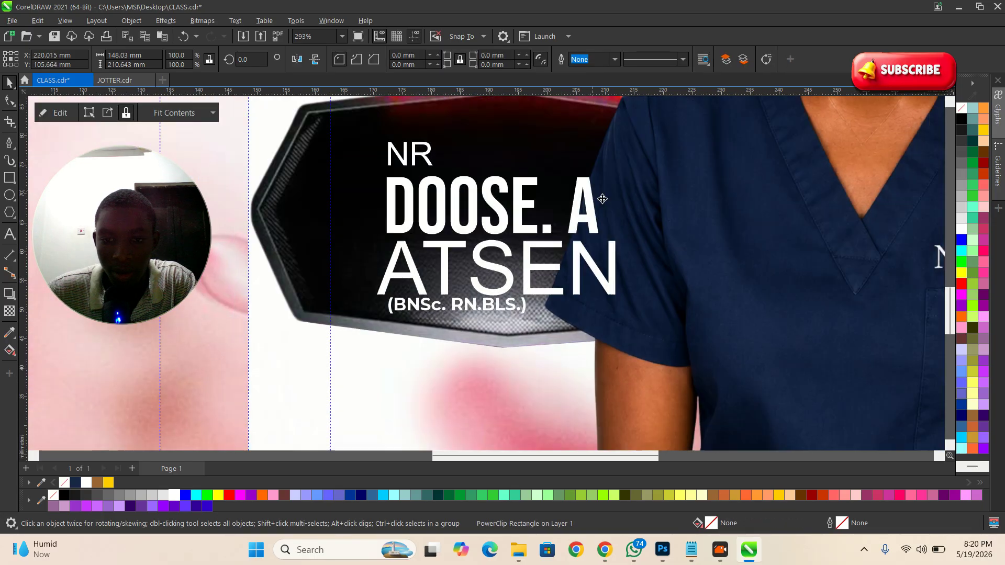
key(ctrl+z)
click(589, 207)
drag(603, 174, 589, 173)
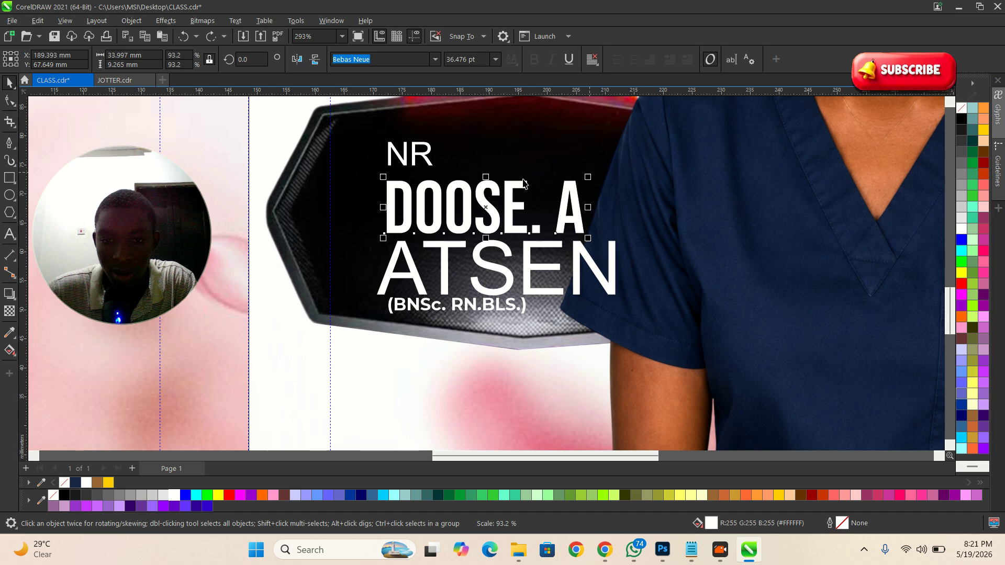
click(423, 158)
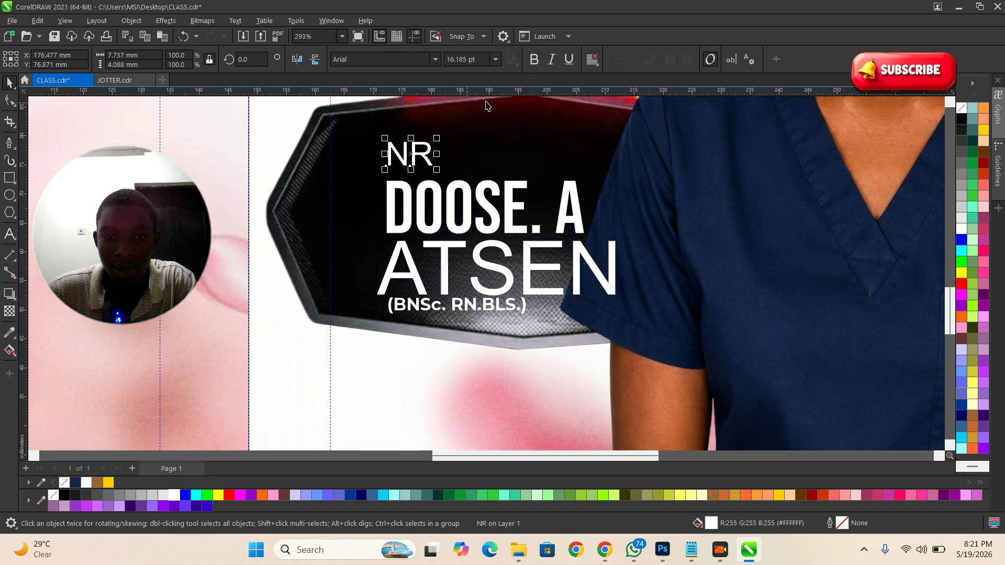
click(551, 62)
key(ctrl+z)
click(439, 60)
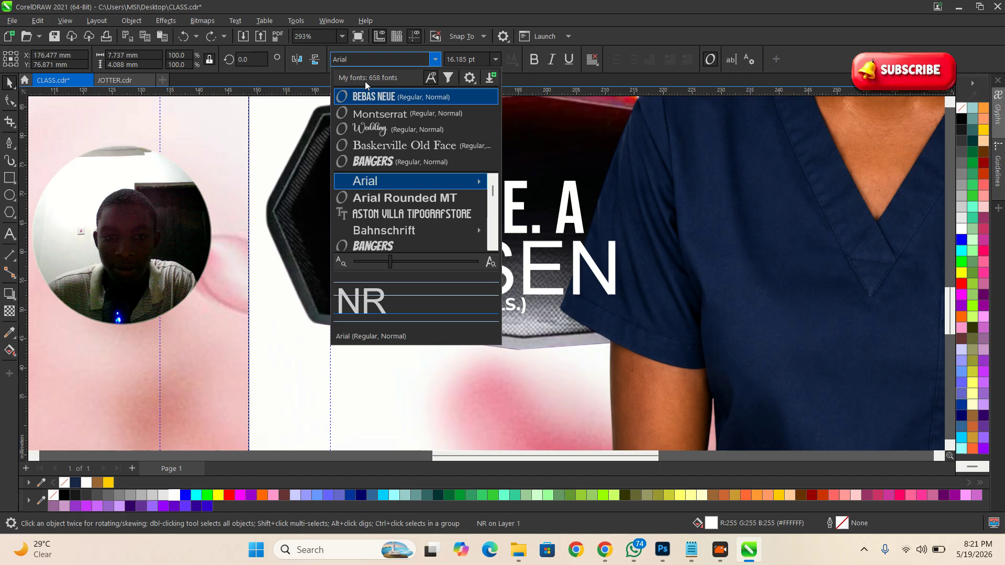
click(388, 146)
scroll(414, 154, up, 2)
drag(418, 157, 417, 157)
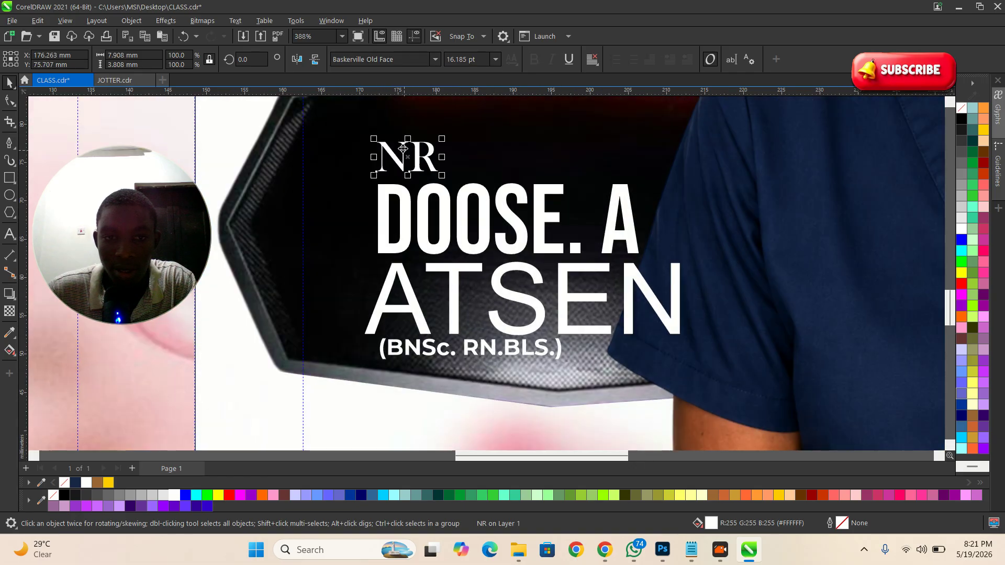
scroll(403, 149, down, 3)
scroll(383, 287, up, 5)
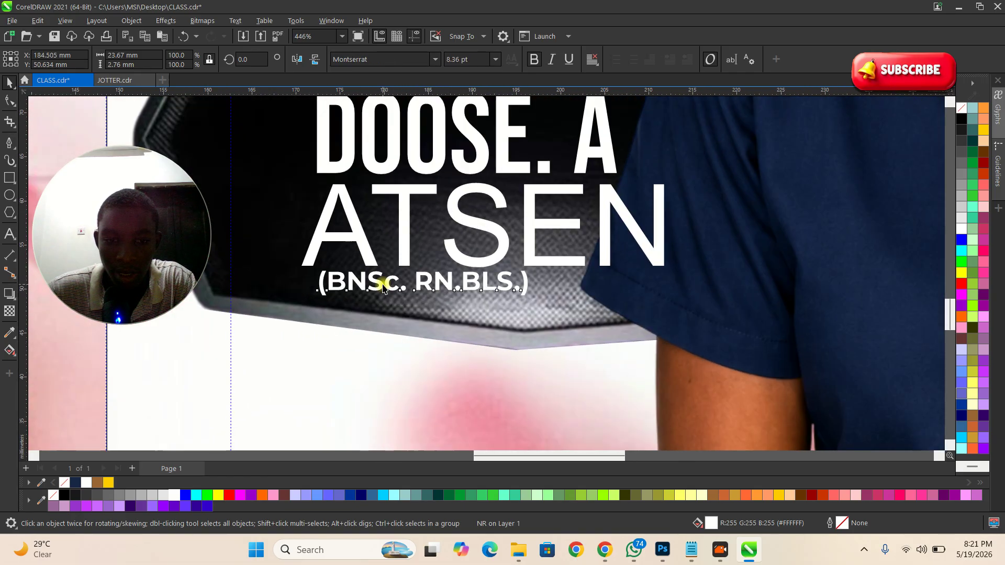
drag(383, 287, 366, 291)
click(346, 256)
drag(672, 273, 632, 264)
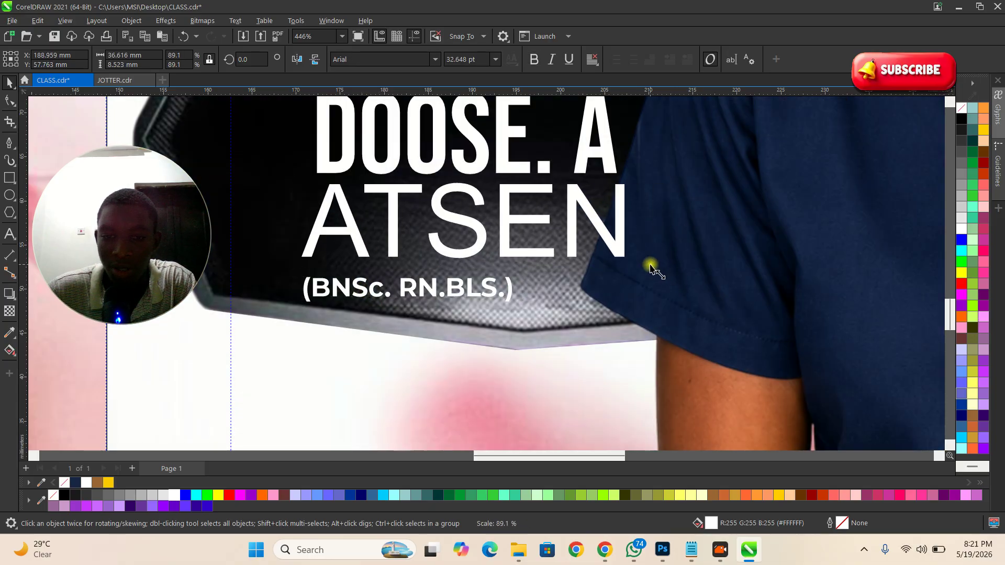
drag(507, 227, 511, 231)
click(375, 296)
drag(374, 298, 374, 293)
click(393, 216)
Step: Check the JOTTER reference and the design brief, then return to the CLASS design
click(401, 215)
click(114, 80)
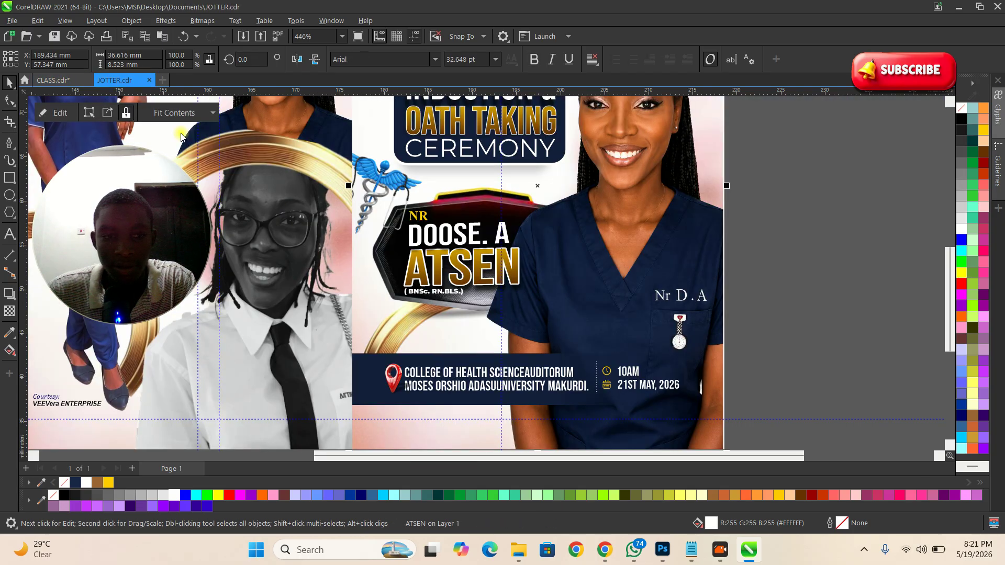
scroll(475, 276, up, 2)
key(alt+Tab)
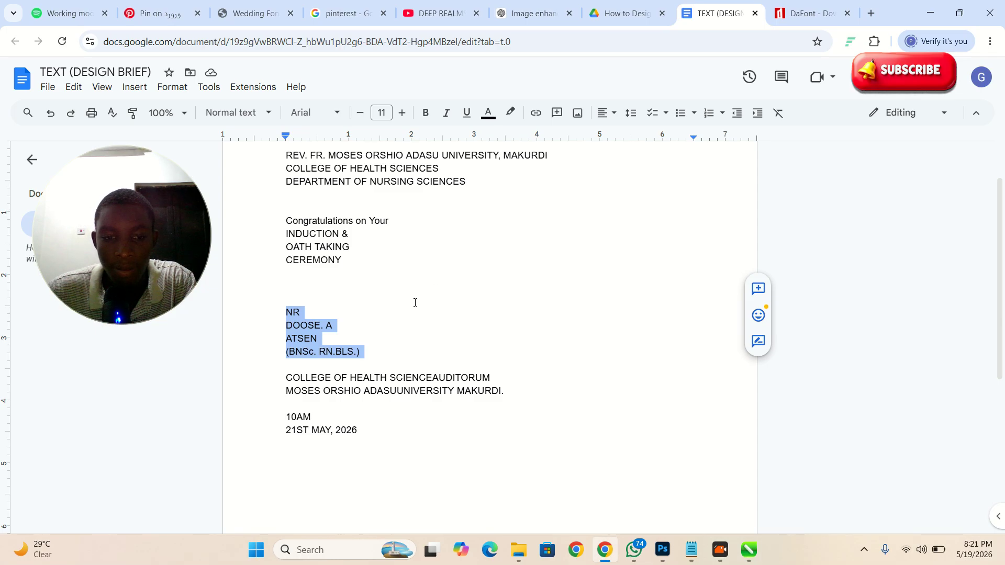
key(alt+Tab)
scroll(463, 183, down, 2)
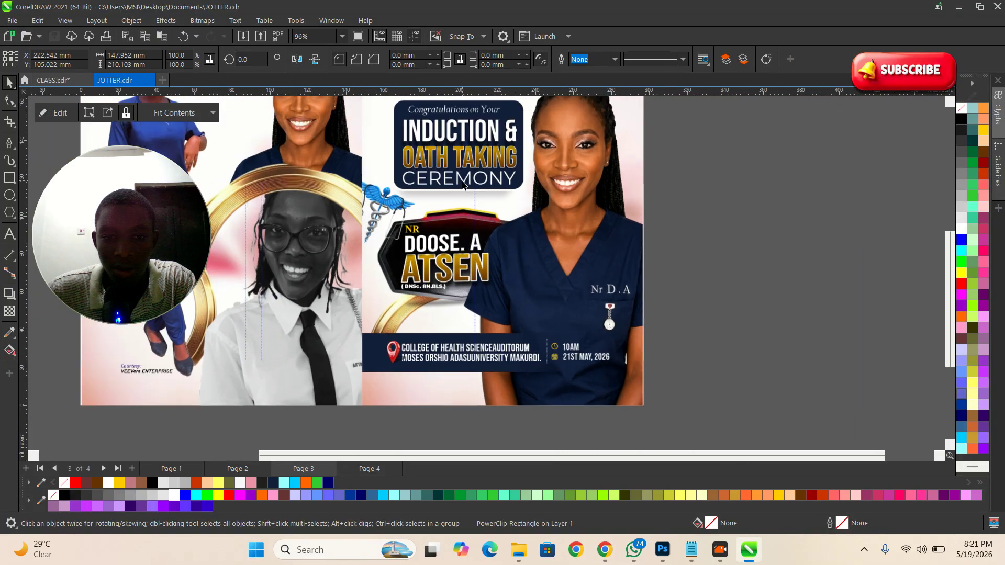
scroll(463, 184, up, 1)
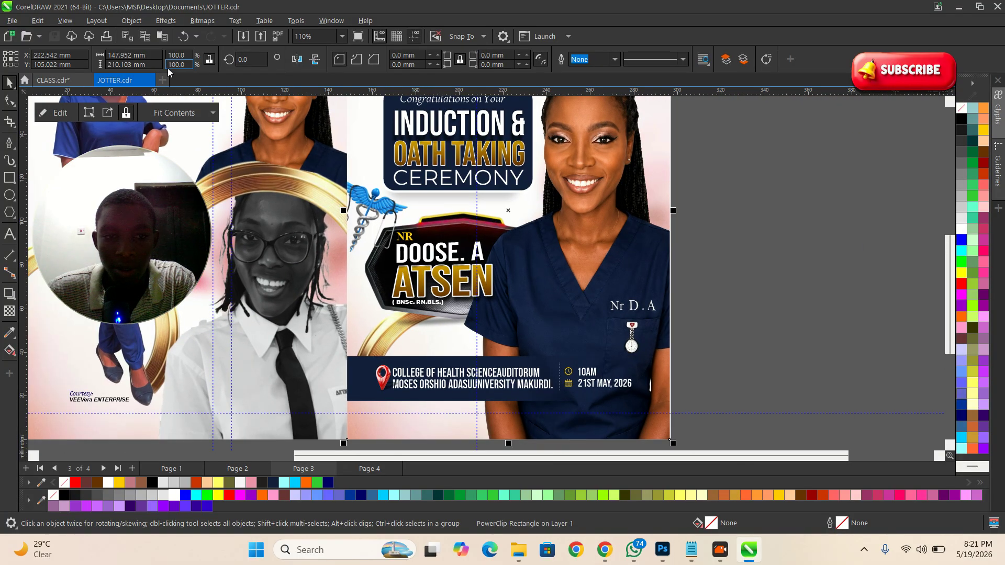
click(55, 80)
scroll(480, 312, down, 3)
scroll(482, 293, up, 2)
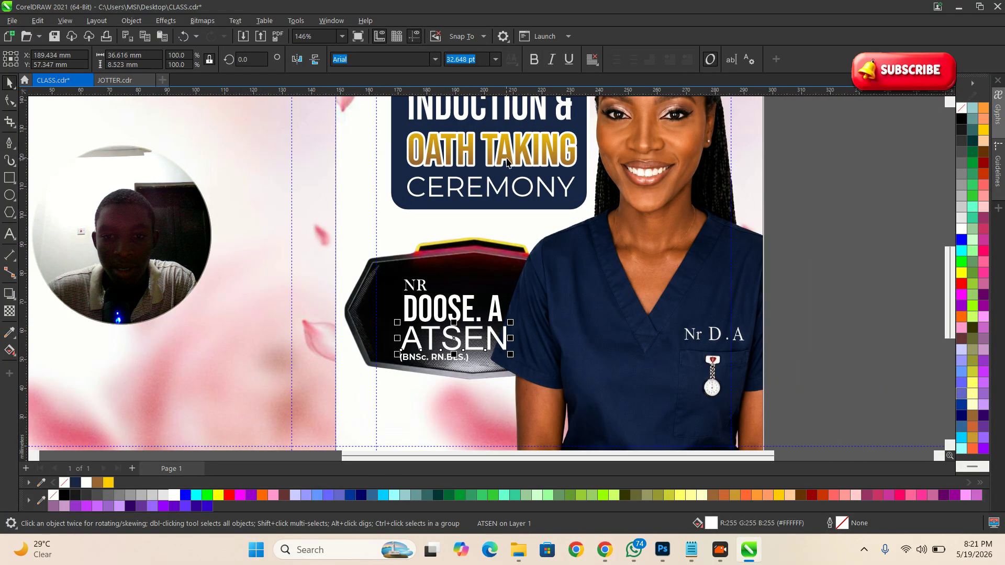
click(498, 165)
scroll(484, 286, down, 1)
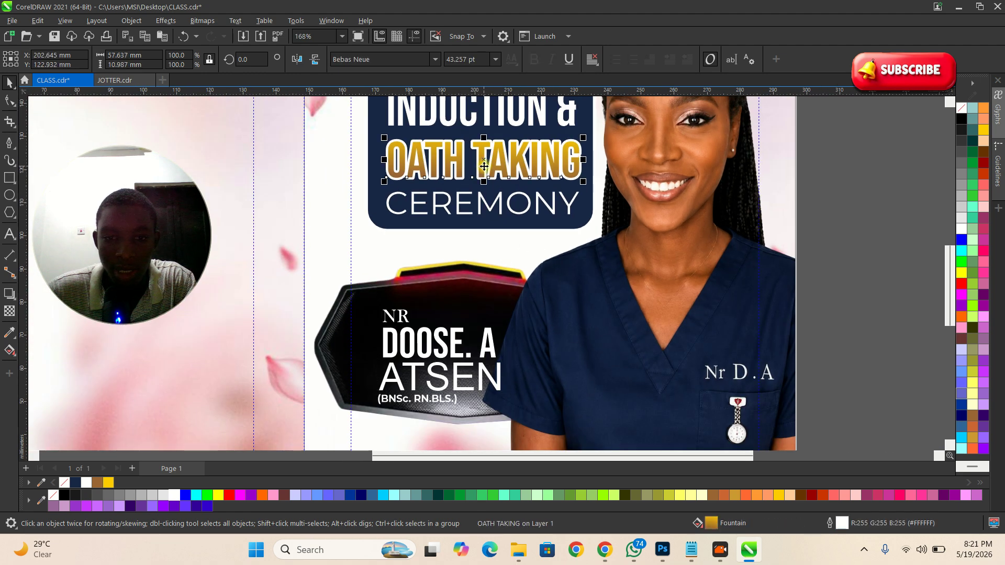
drag(483, 148, 463, 374)
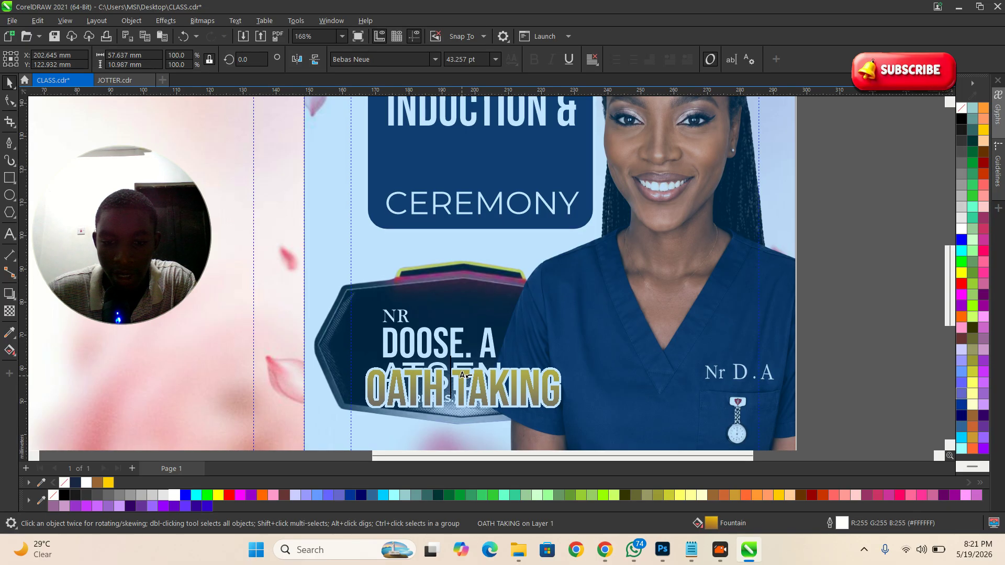
drag(462, 375, 461, 376)
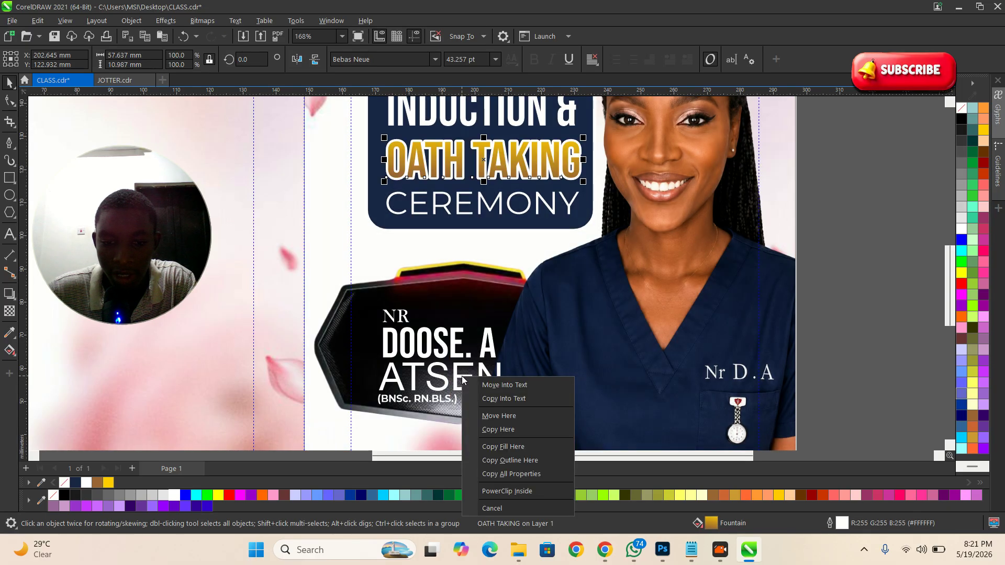
click(521, 473)
scroll(451, 351, down, 1)
scroll(451, 350, up, 2)
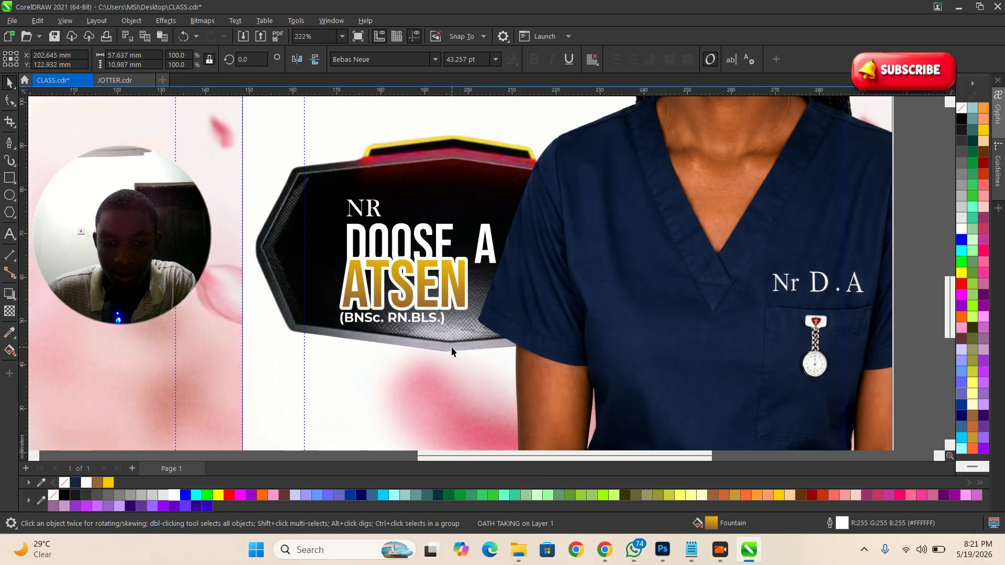
scroll(452, 350, up, 1)
click(455, 256)
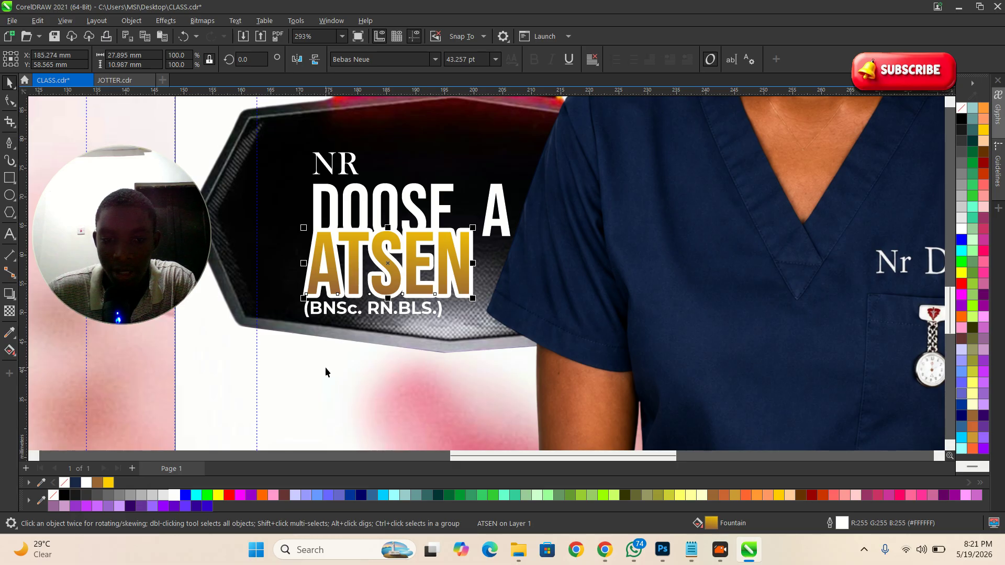
key(ctrl+z)
scroll(325, 366, down, 4)
scroll(361, 366, up, 1)
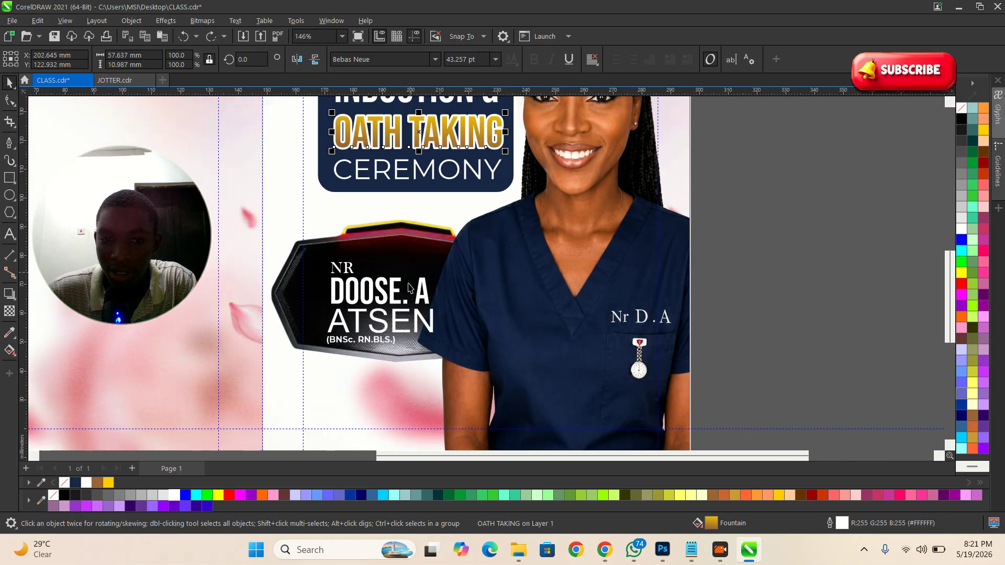
click(403, 320)
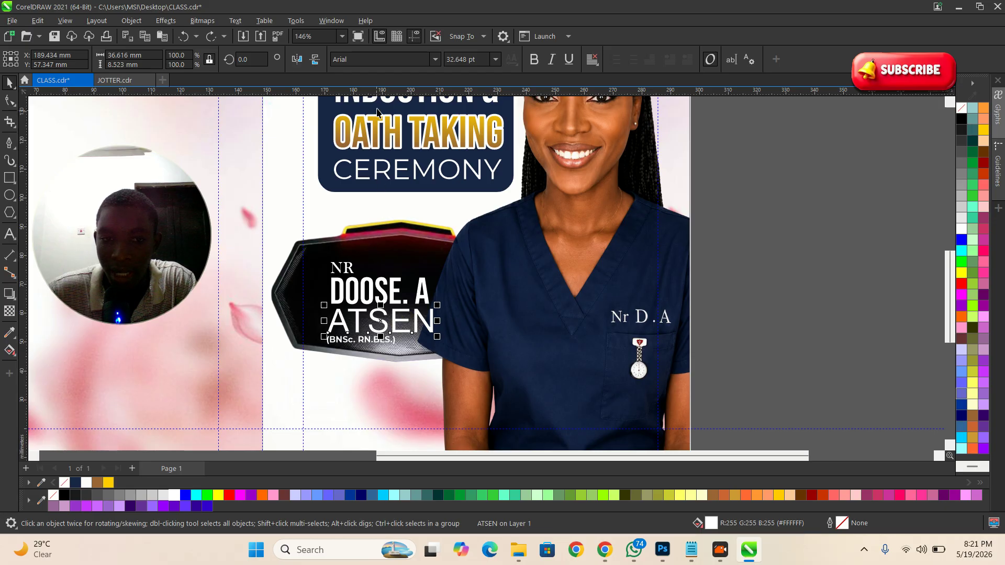
click(388, 128)
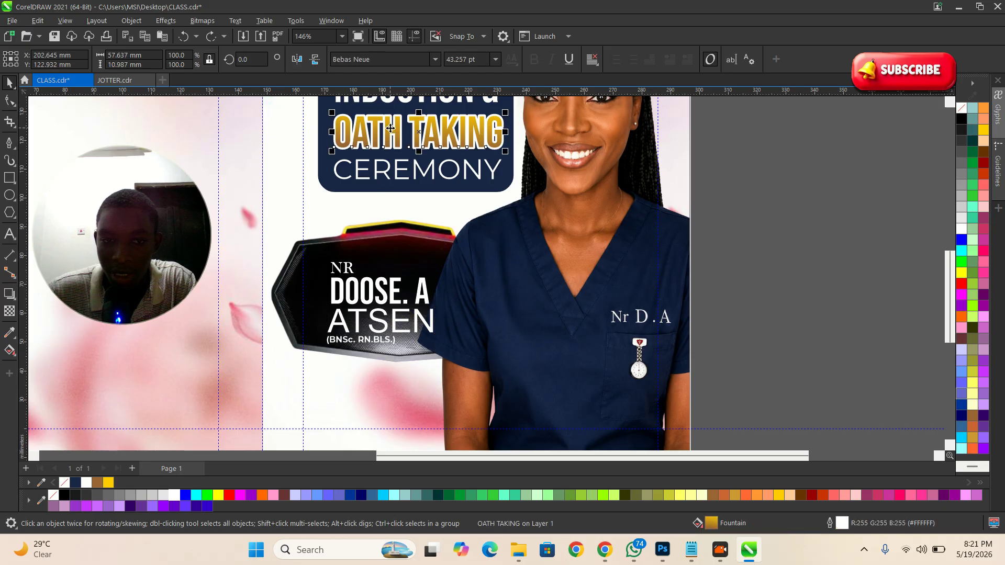
drag(402, 126, 398, 327)
key(ctrl+z)
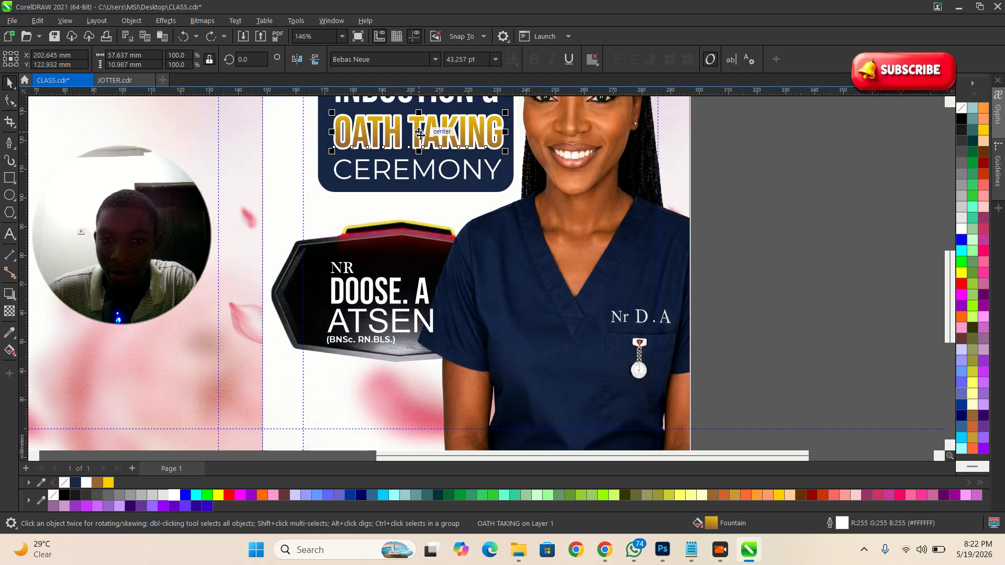
drag(420, 134, 400, 321)
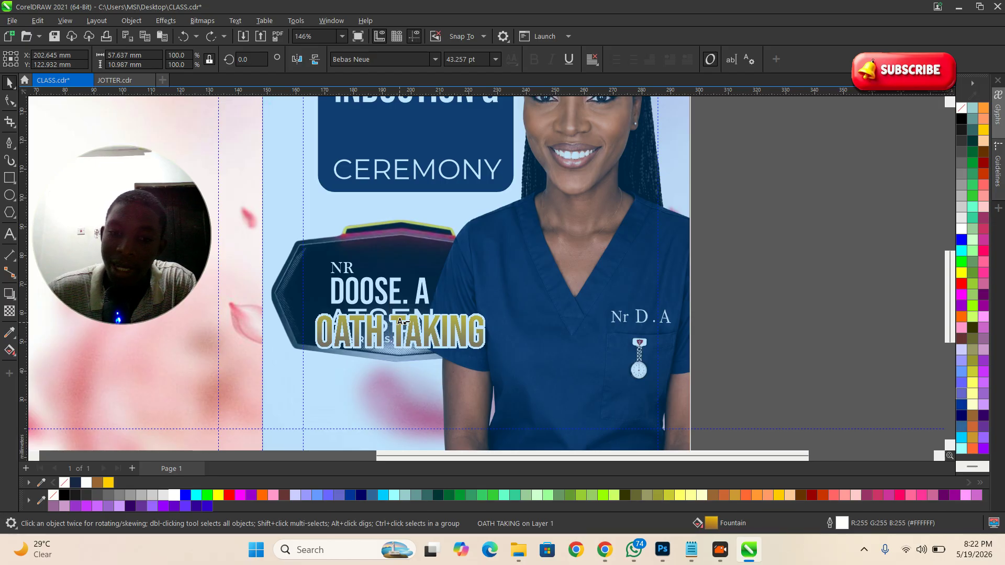
drag(400, 322, 401, 321)
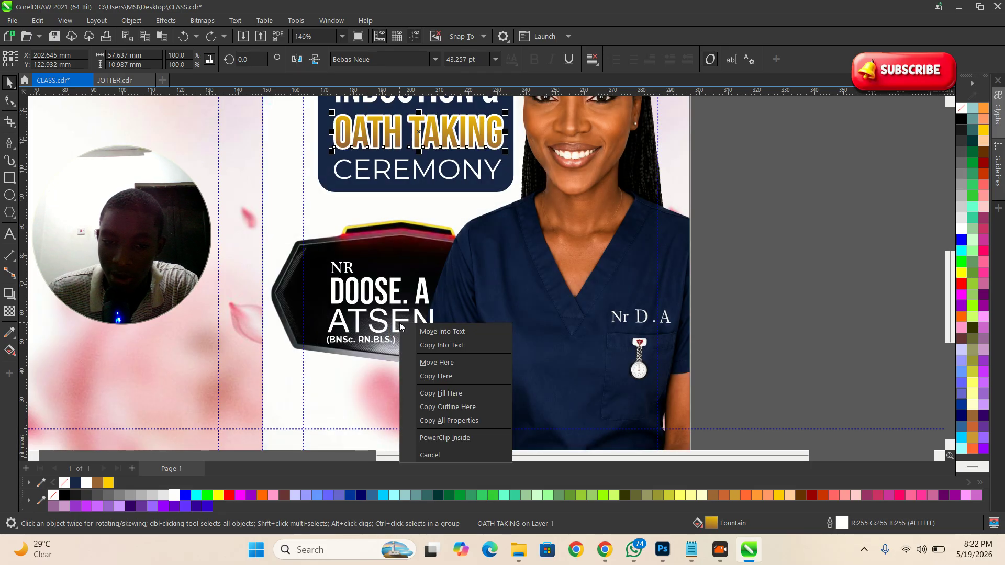
click(463, 421)
scroll(361, 339, up, 3)
click(417, 266)
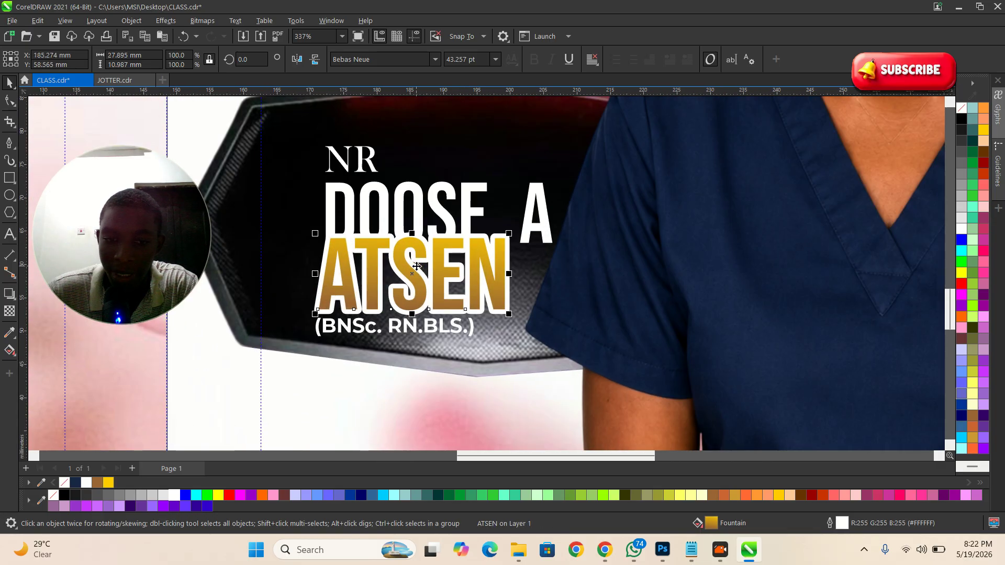
click(435, 59)
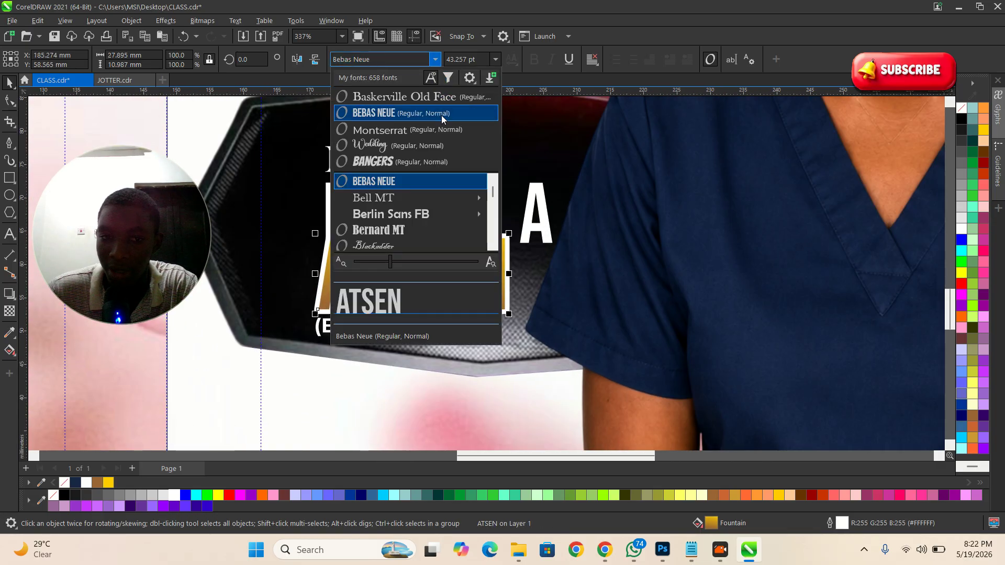
click(396, 130)
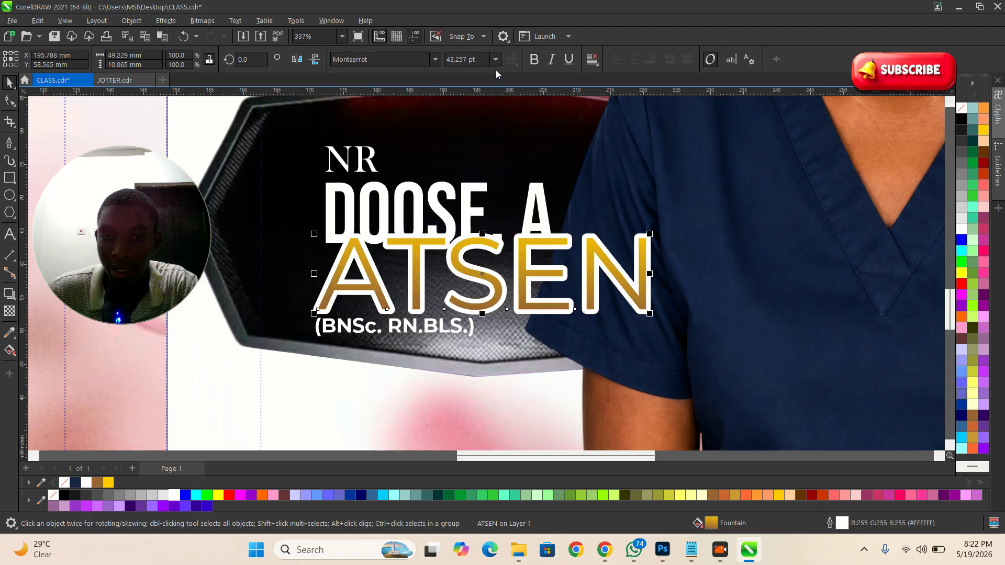
click(534, 60)
scroll(513, 110, up, 1)
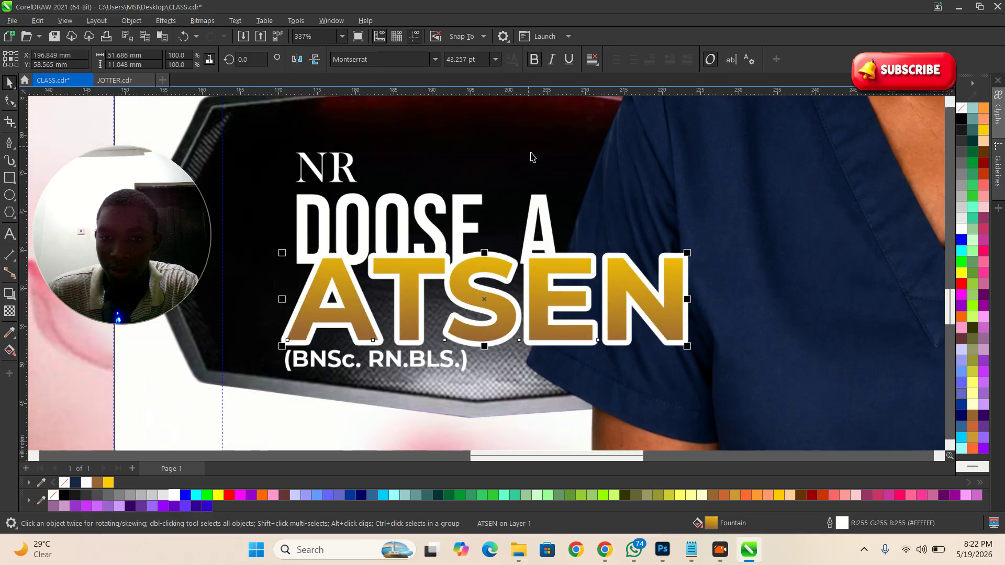
drag(581, 256, 567, 258)
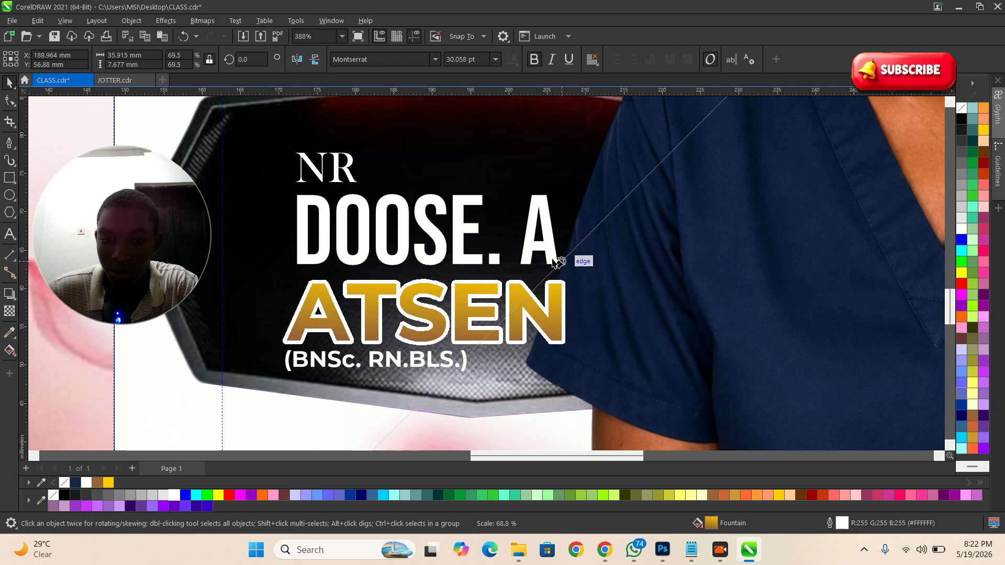
scroll(419, 270, up, 1)
drag(427, 297, 427, 278)
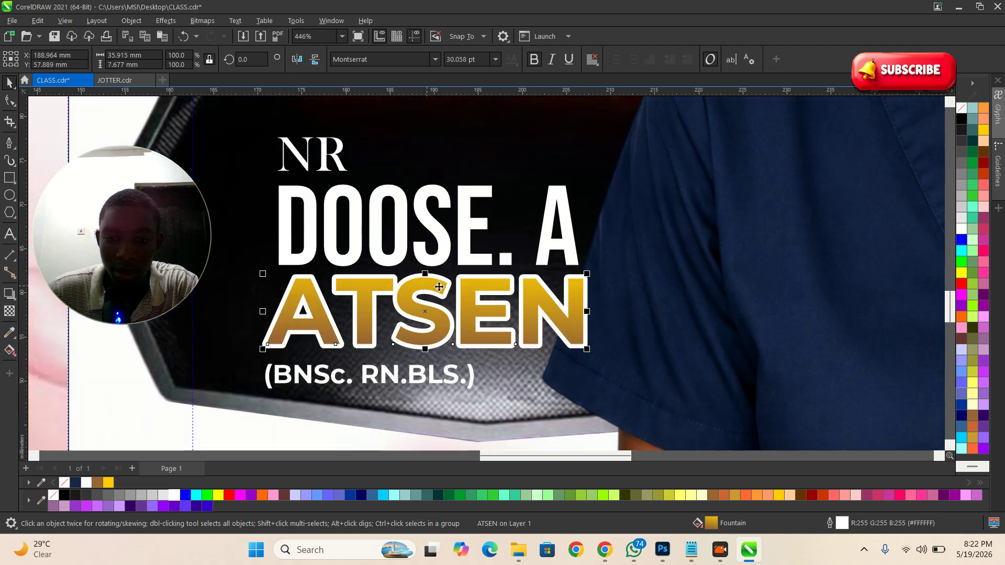
scroll(474, 248, down, 3)
scroll(390, 284, down, 7)
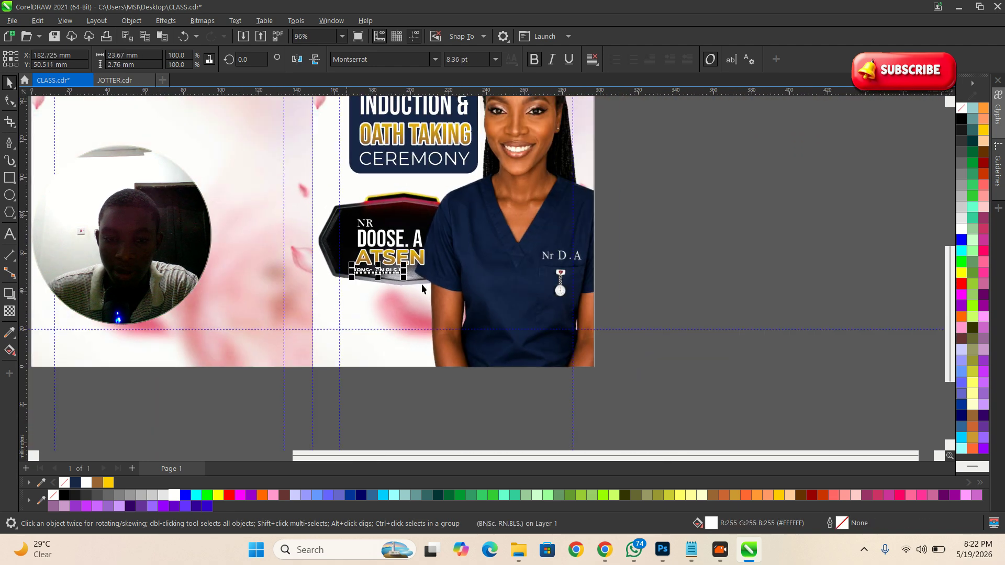
click(684, 342)
scroll(382, 292, up, 3)
scroll(398, 248, up, 2)
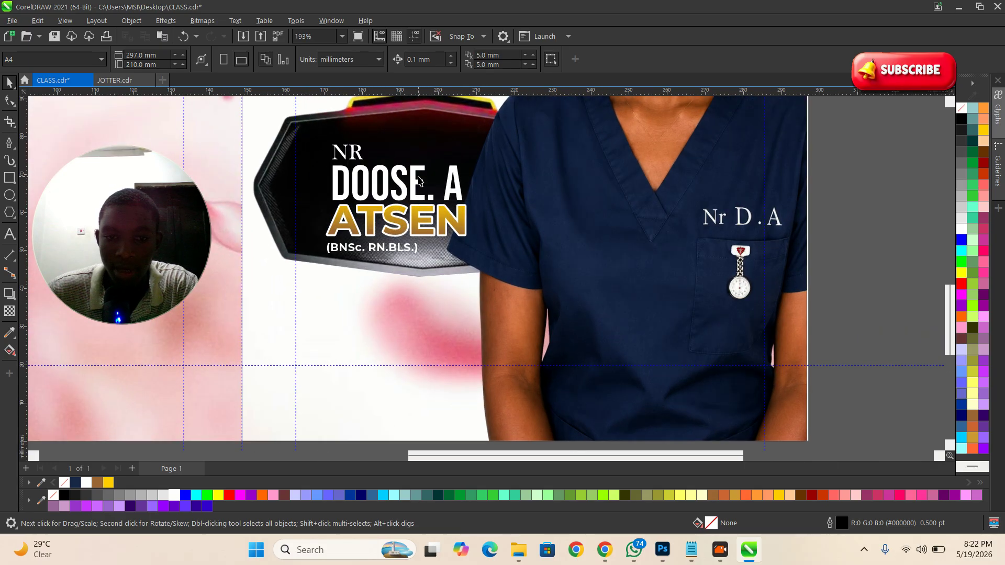
Step: Review the framed front artwork in JOTTER.cdr, then switch to the Google Docs design brief
click(417, 179)
click(115, 84)
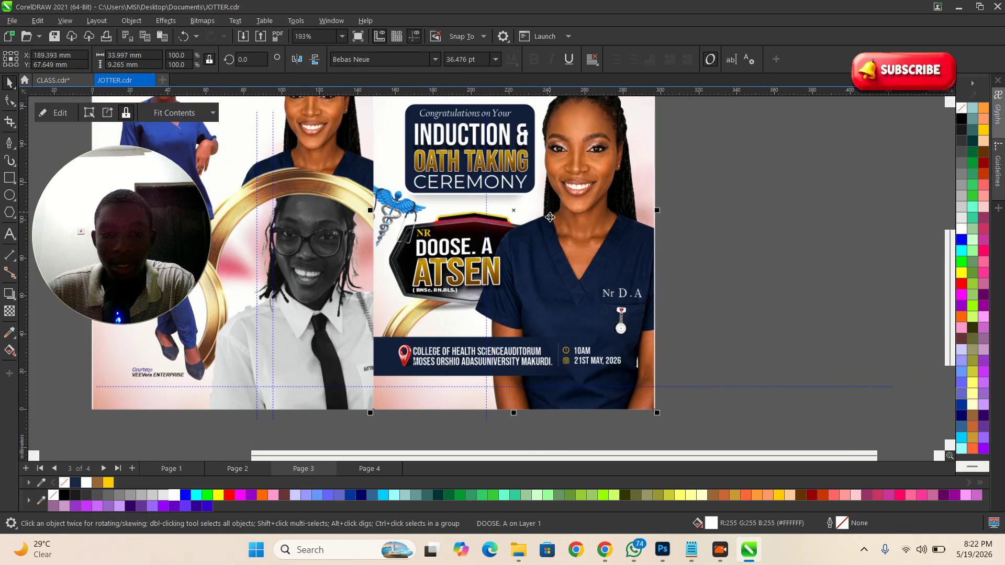
click(459, 265)
scroll(459, 266, up, 4)
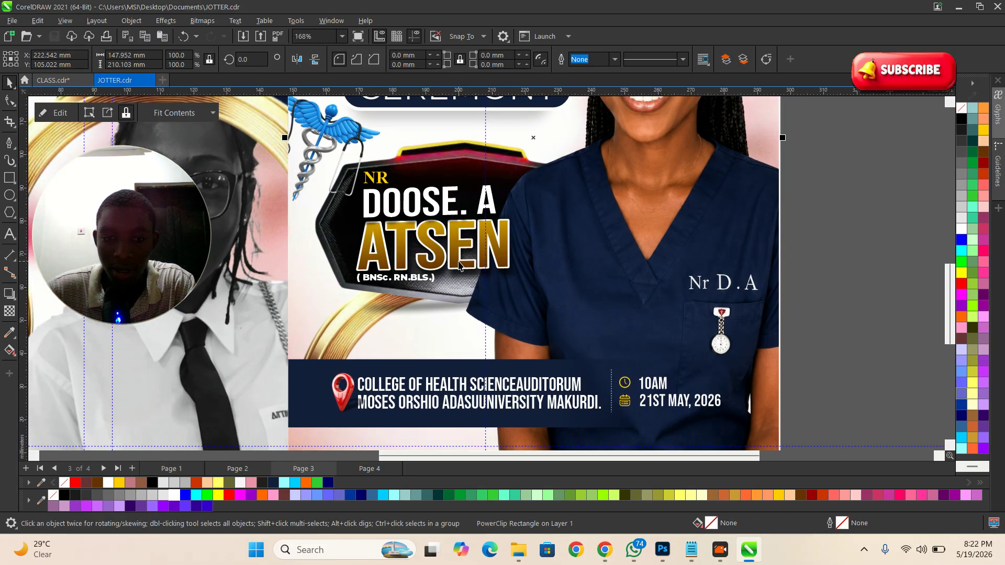
key(alt+Tab)
key(alt+Tab)
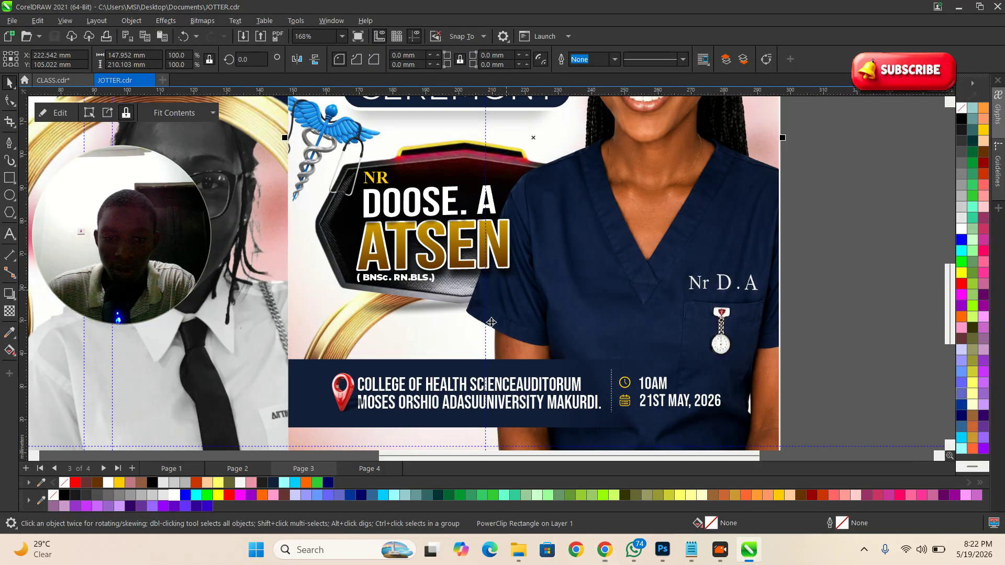
scroll(523, 373, down, 4)
scroll(523, 373, up, 2)
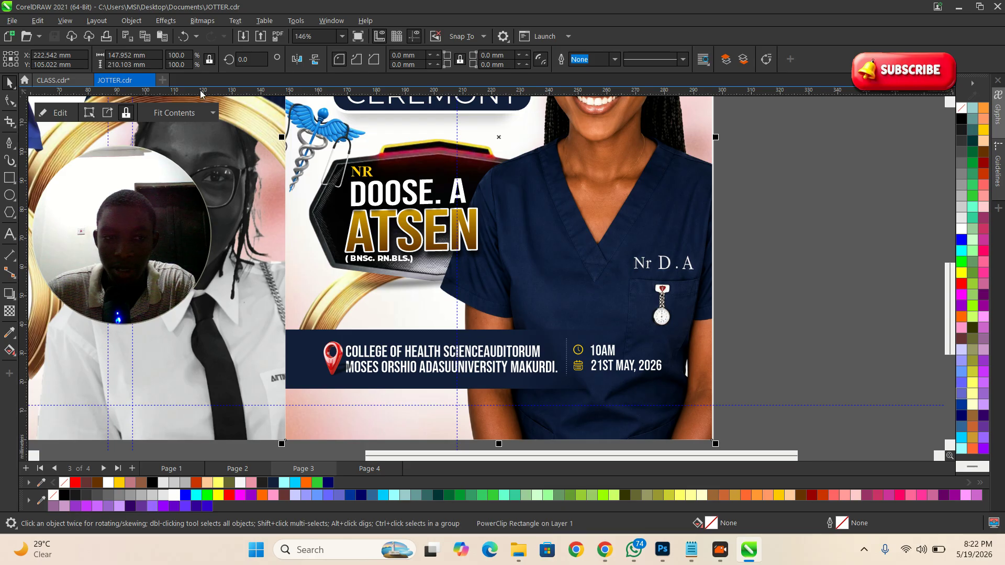
key(alt+Tab)
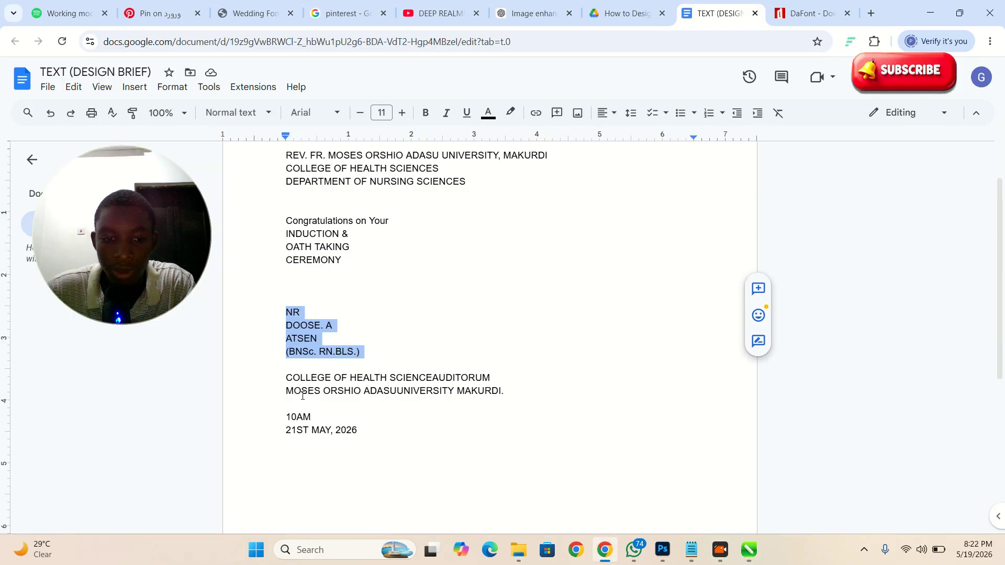
Step: Select the COLLEGE OF HEALTH… to 21ST MAY, 2026 lines and return to CLASS.cdr
mouse_move(284, 380)
mouse_down()
mouse_move(460, 415)
mouse_move(492, 436)
mouse_up()
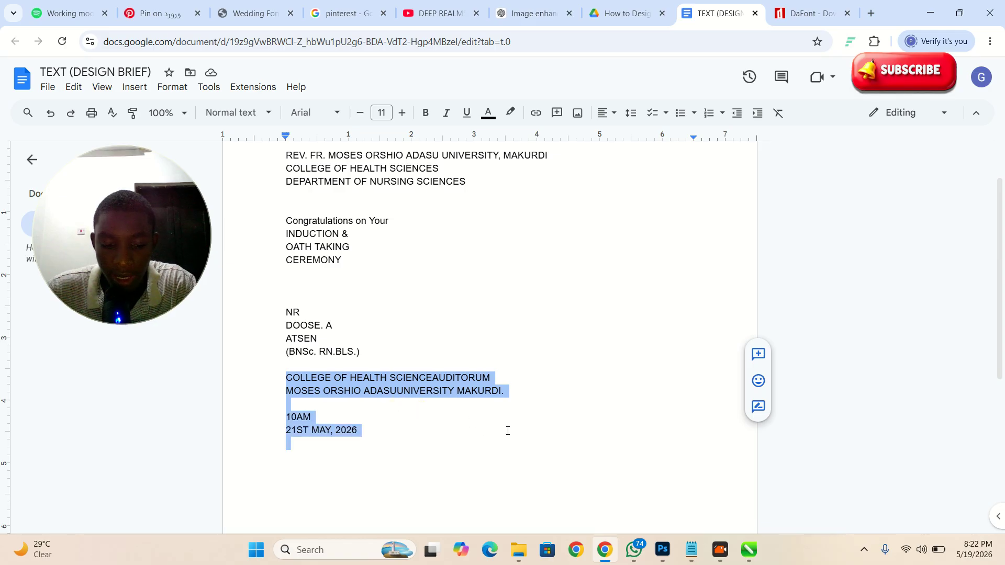
key(alt+Tab)
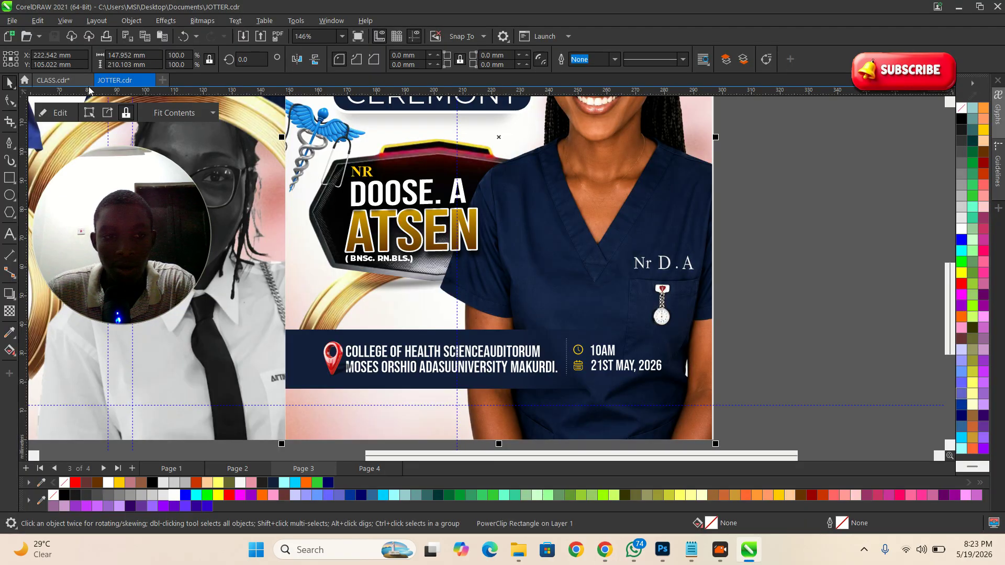
click(89, 86)
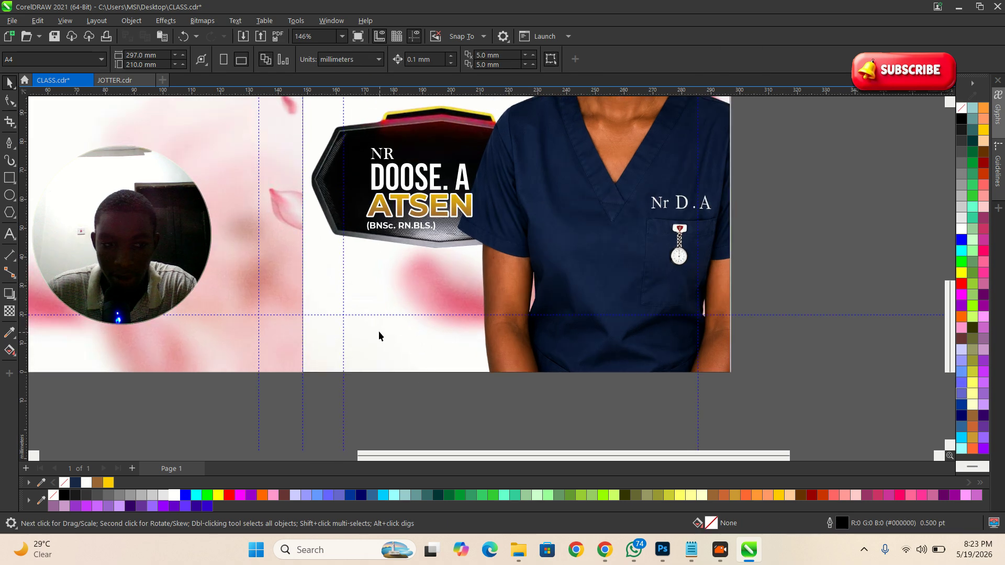
Step: Paste the venue, 10AM and 21ST MAY, 2026 text onto the CLASS canvas
click(18, 233)
click(415, 302)
key(ctrl+v)
scroll(361, 311, down, 2)
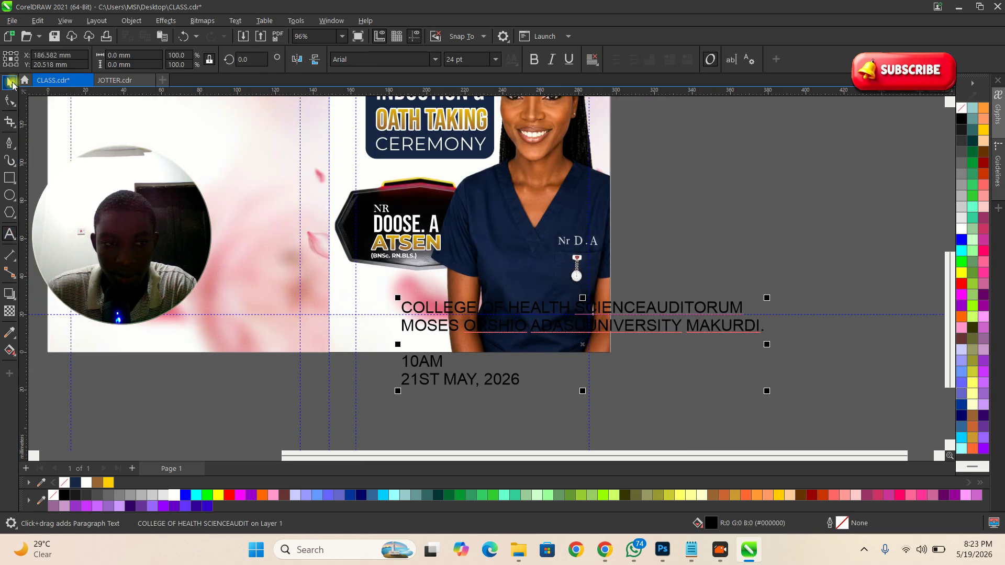
Step: Move the venue and date text block just off the right side of the front page
click(11, 83)
click(513, 379)
click(602, 386)
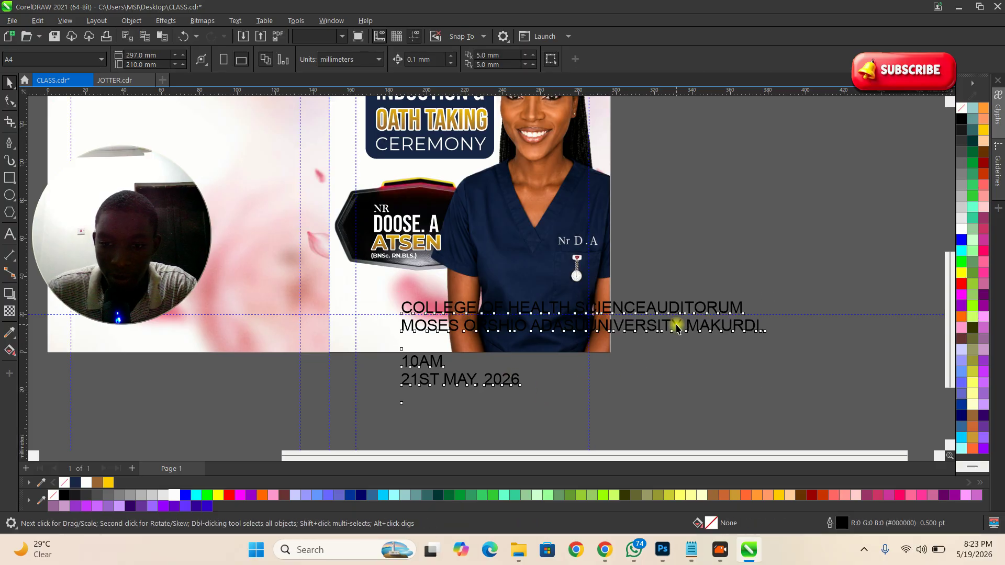
click(677, 326)
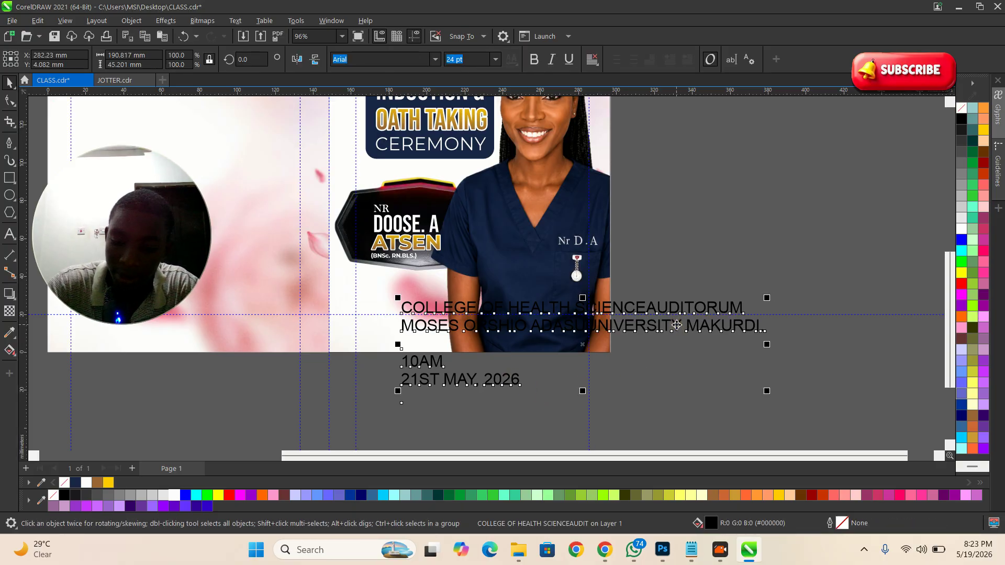
drag(649, 310, 865, 193)
click(793, 294)
scroll(539, 284, up, 1)
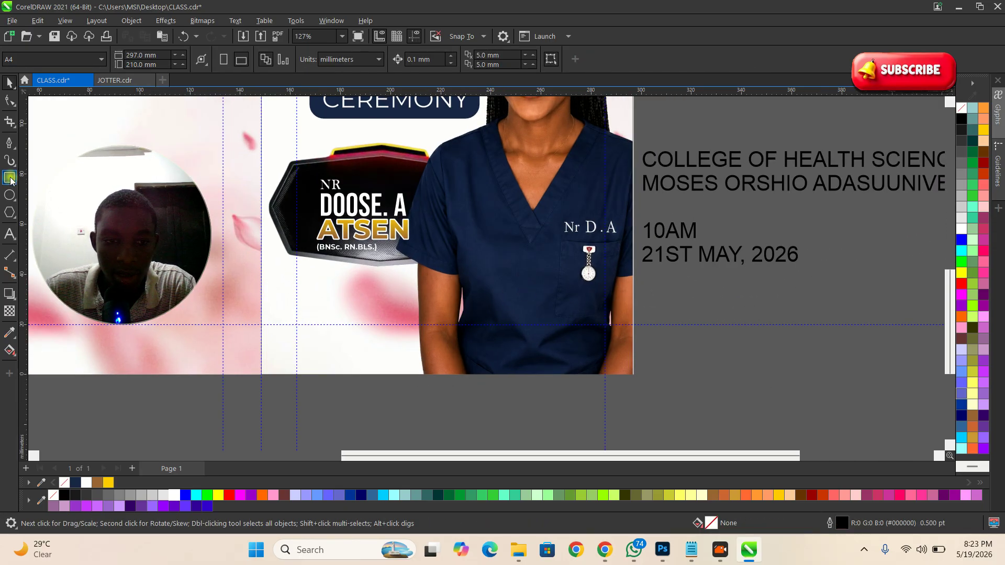
Step: Enter the front artwork frame's contents for editing
double_click(411, 303)
scroll(510, 352, down, 3)
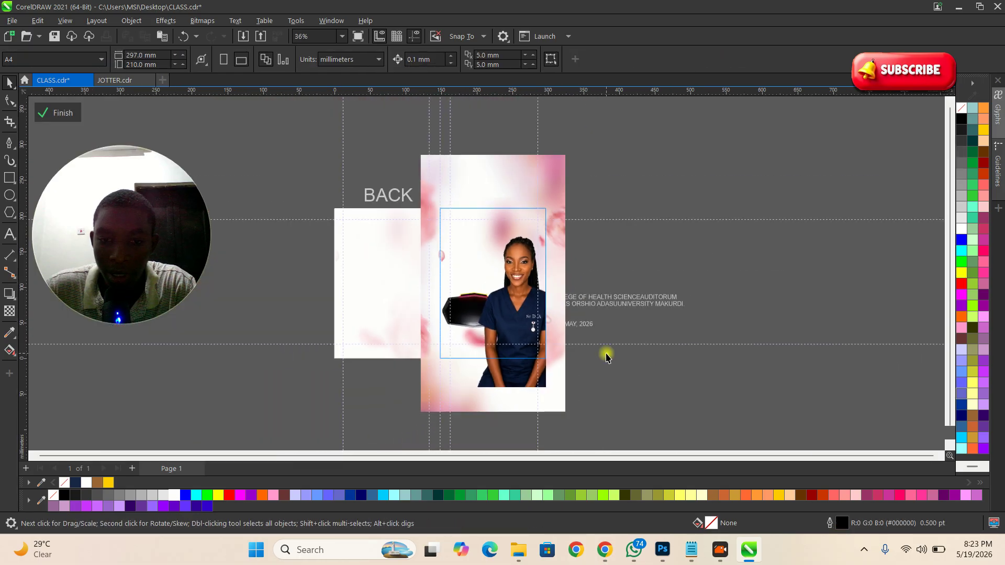
scroll(480, 323, up, 1)
click(60, 114)
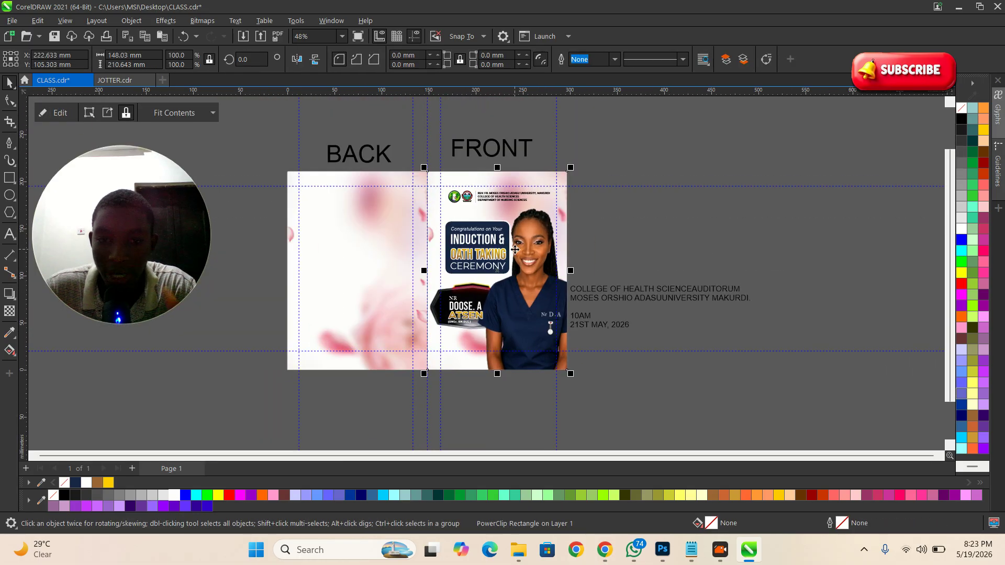
scroll(529, 231, up, 2)
scroll(612, 241, down, 3)
scroll(560, 335, up, 2)
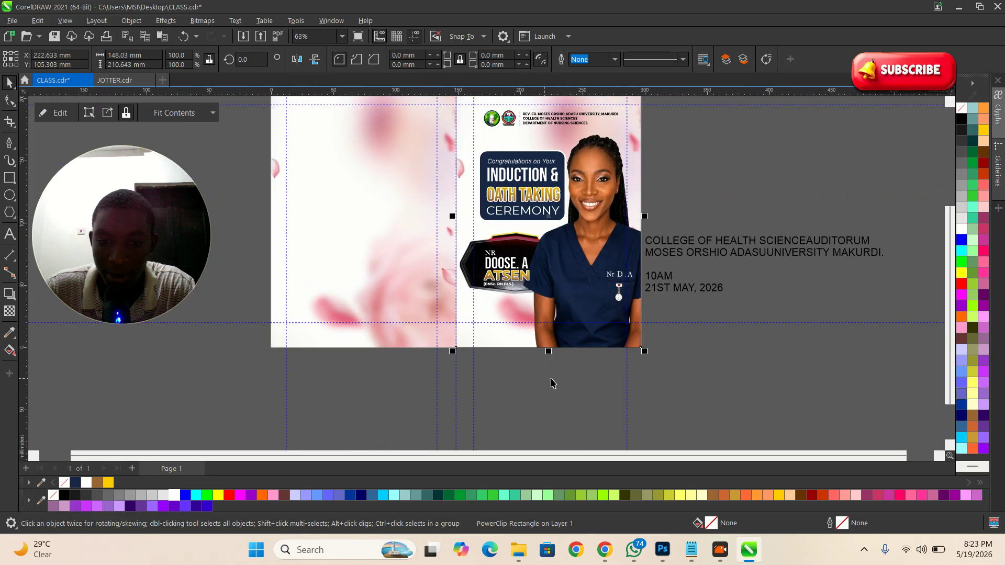
click(552, 384)
click(486, 315)
double_click(486, 315)
Step: Draw a long horizontal rectangle across the front artwork inside the PowerClip
scroll(516, 334, up, 2)
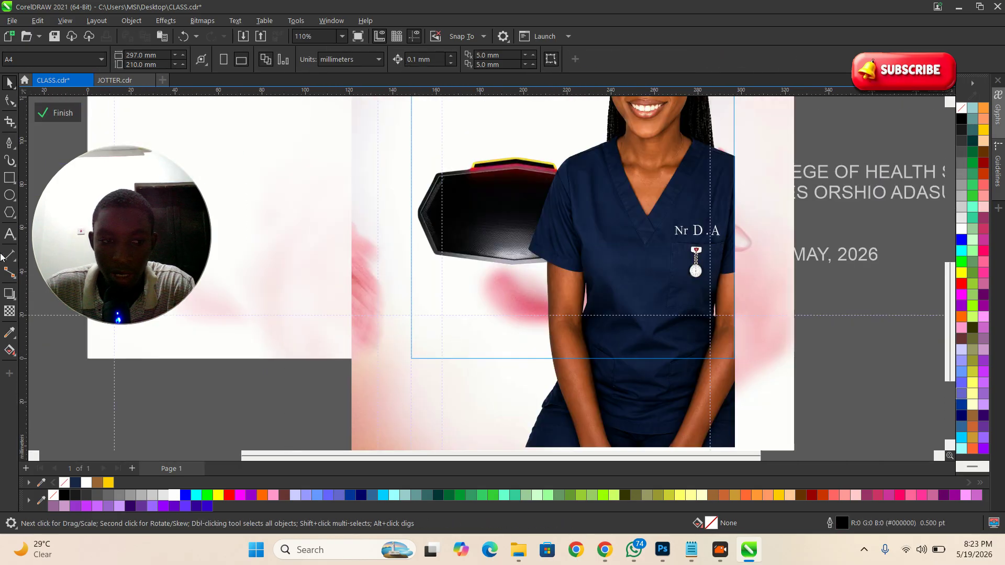
click(9, 178)
drag(391, 293, 757, 318)
key(space)
scroll(634, 314, up, 2)
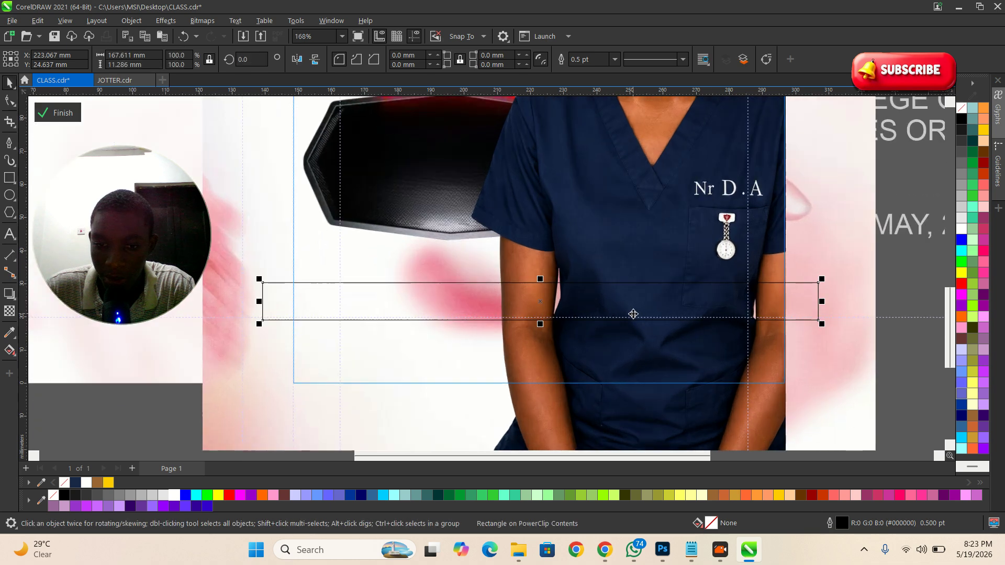
Step: Fill the bar with the nurse shirt's navy, sampled by eyedropper, and set its outline to None
click(9, 332)
click(619, 230)
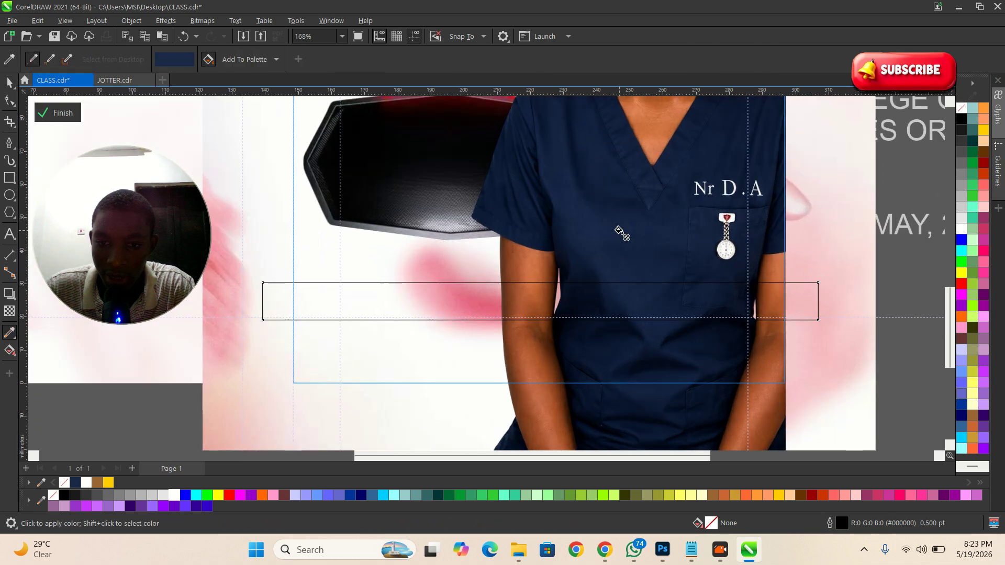
key(space)
key(space)
click(433, 308)
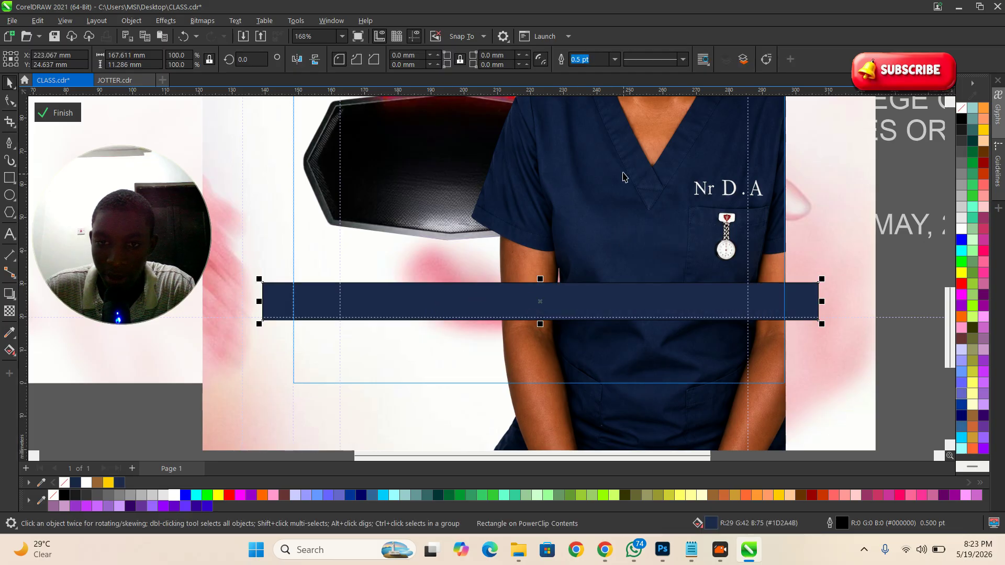
click(616, 60)
click(586, 69)
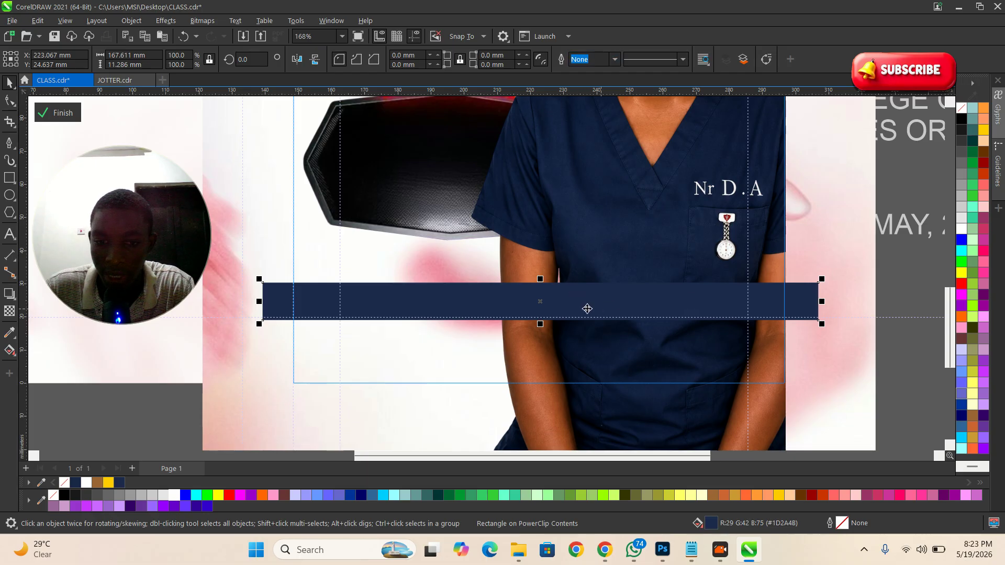
Step: Apply a linear transparency so the navy bar fades out toward its right end
click(9, 312)
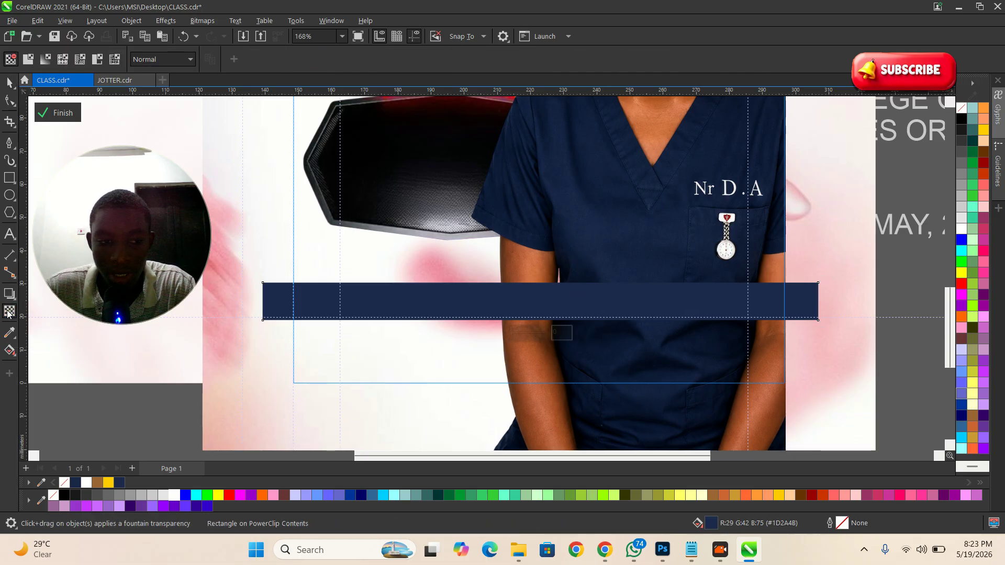
click(8, 314)
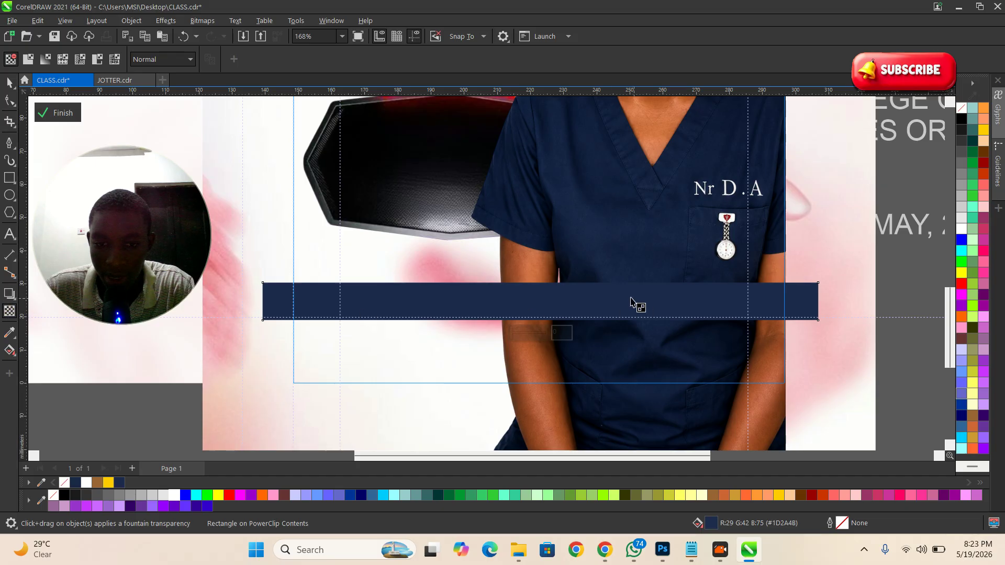
drag(592, 301, 678, 304)
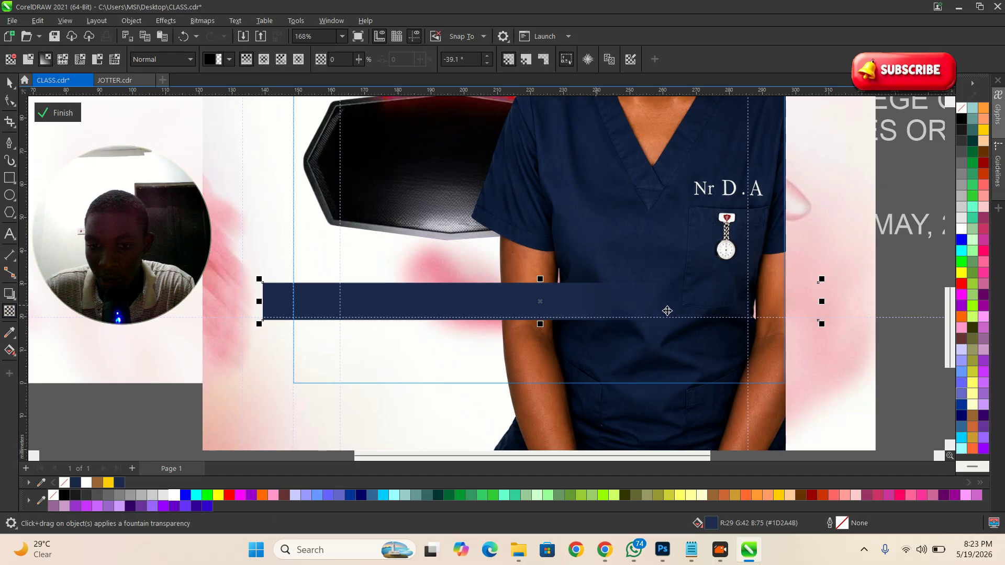
key(space)
scroll(701, 291, down, 5)
click(520, 285)
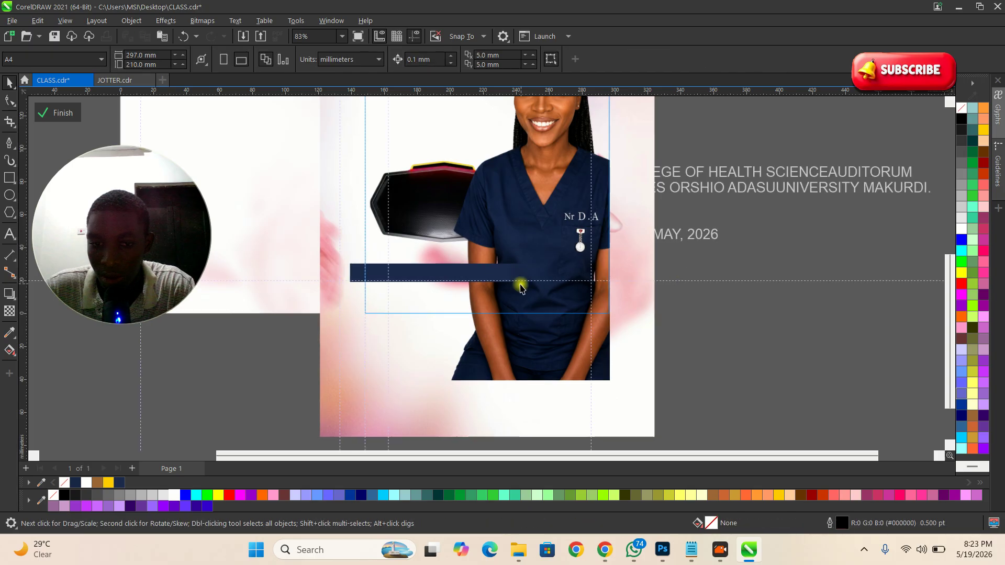
scroll(513, 283, up, 4)
click(466, 269)
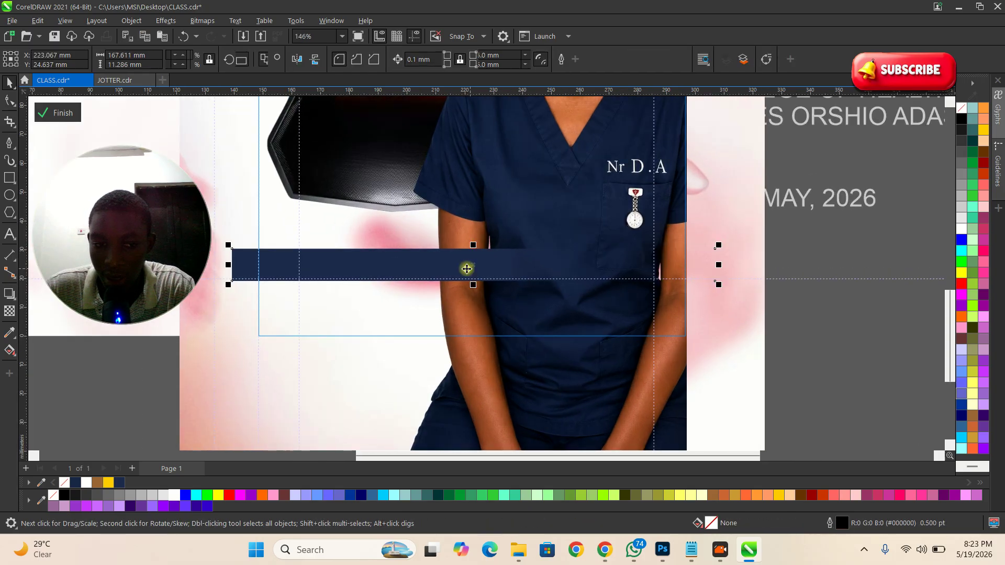
Step: Finish the PowerClip edit and set the two venue lines in Bebas Neue
click(65, 119)
scroll(723, 281, down, 3)
click(760, 189)
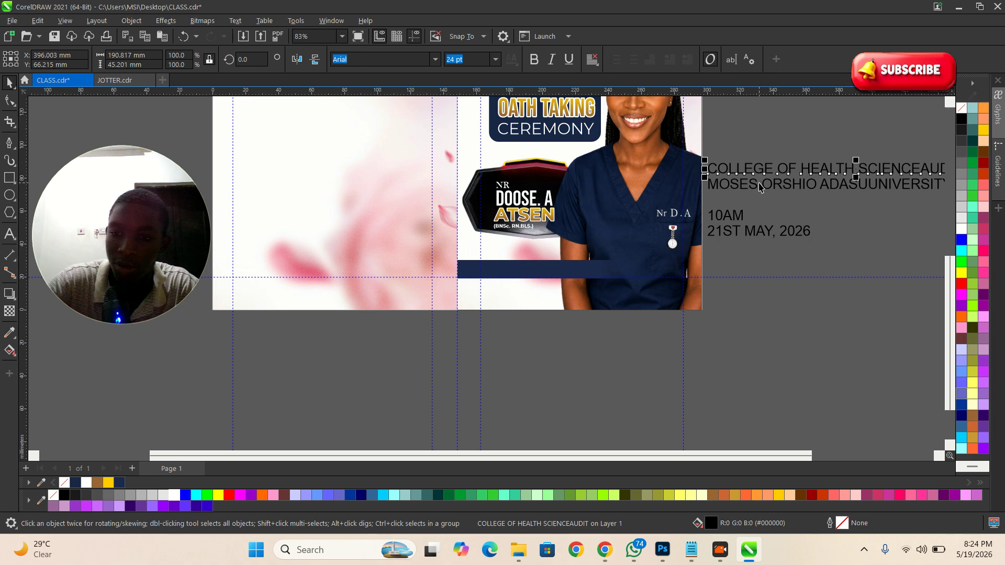
scroll(356, 360, down, 2)
scroll(547, 314, up, 1)
drag(890, 262, 549, 190)
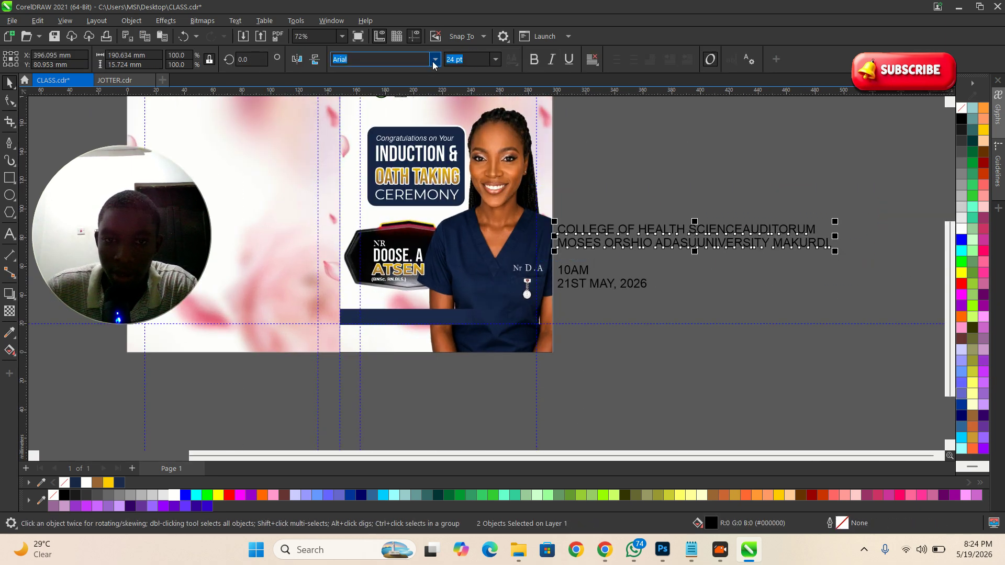
click(435, 59)
click(393, 128)
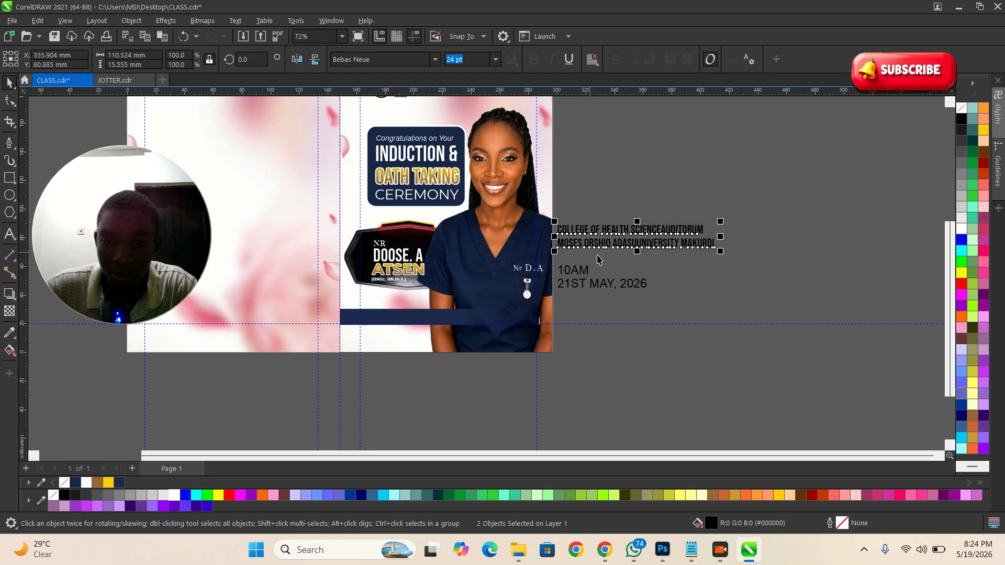
Step: Move the venue text below the date and set 10AM and the date in Bebas Neue
drag(620, 233, 596, 343)
scroll(589, 293, up, 2)
click(571, 243)
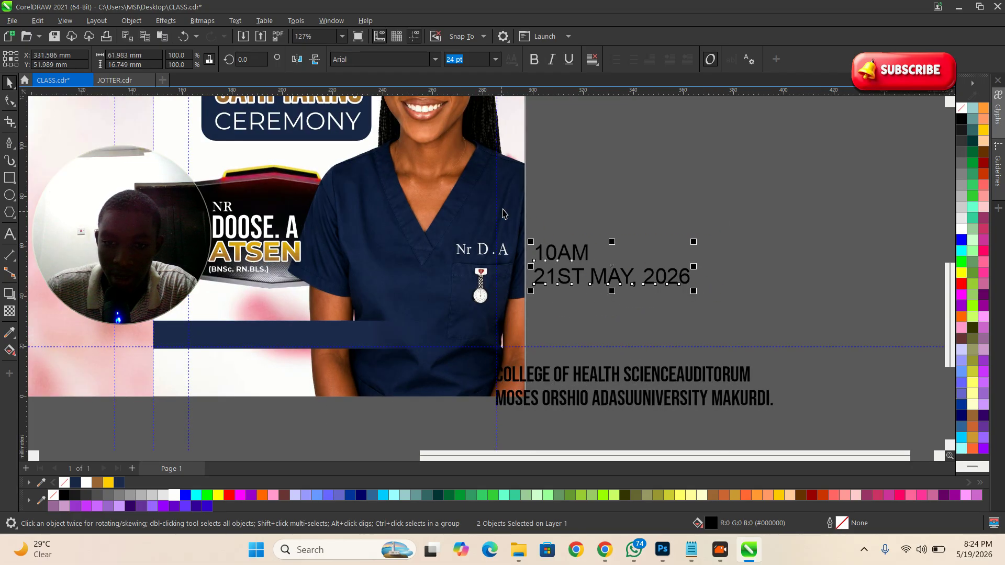
click(435, 59)
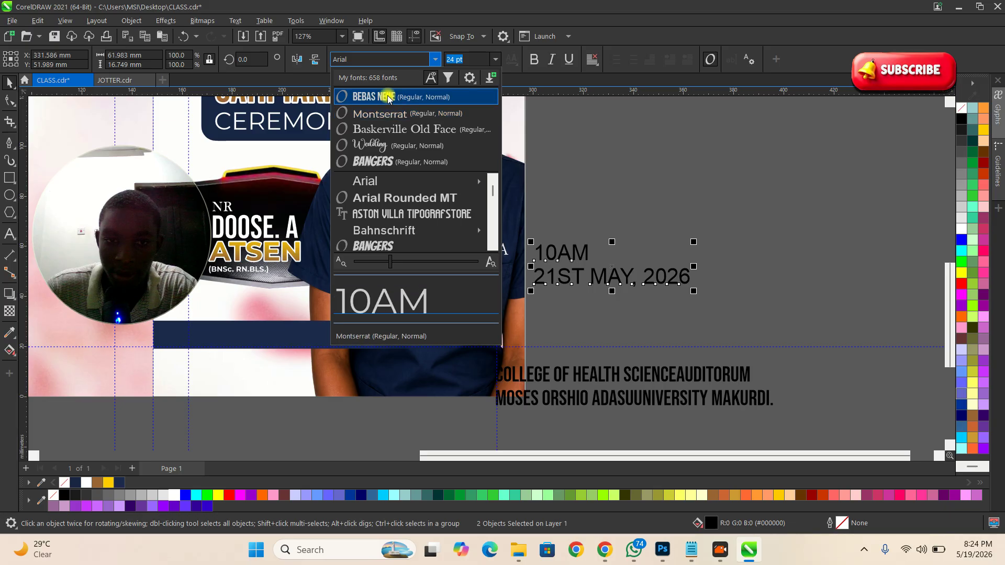
click(359, 96)
Step: Reposition the venue lines beside the date and shrink all four text lines together
scroll(693, 197, down, 1)
scroll(694, 196, down, 1)
drag(795, 363, 516, 285)
drag(733, 330, 570, 202)
drag(863, 224, 749, 227)
drag(675, 246, 497, 340)
Step: Move the two venue lines onto the navy banner and scale them to fit
scroll(448, 368, up, 2)
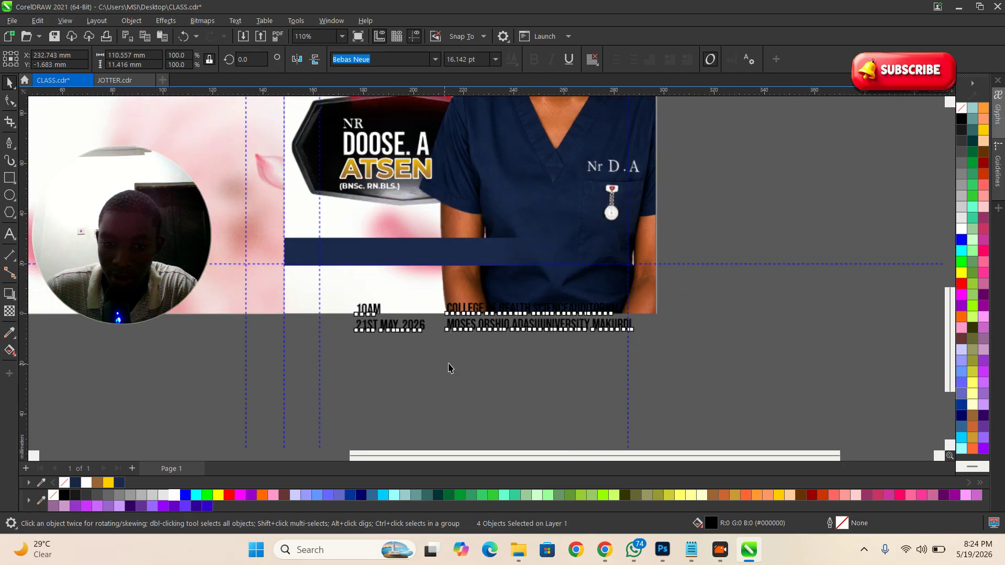
scroll(448, 368, up, 4)
drag(757, 403, 413, 278)
drag(434, 317, 288, 220)
drag(573, 268, 516, 262)
scroll(367, 246, up, 2)
drag(421, 239, 411, 250)
scroll(553, 249, down, 3)
scroll(554, 253, down, 3)
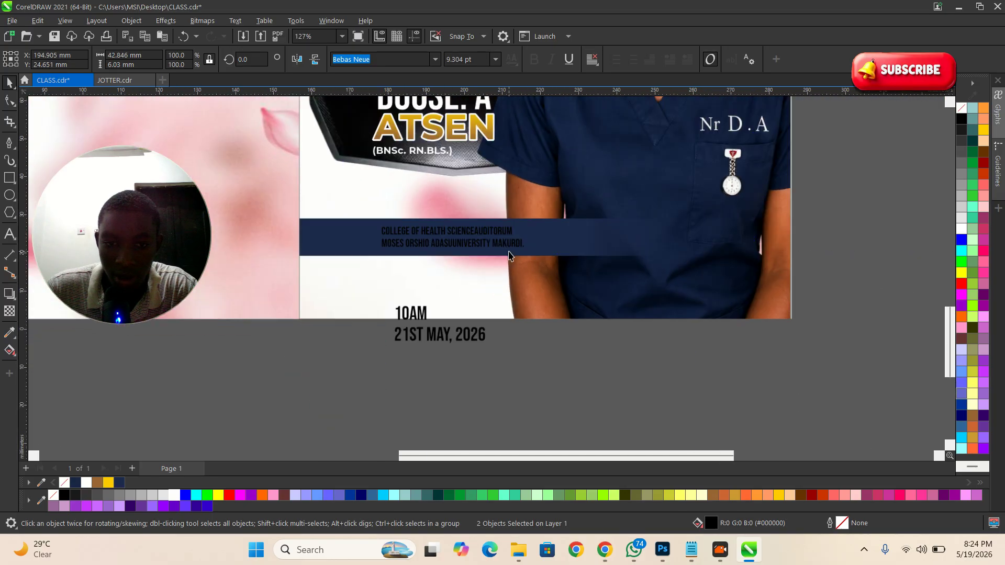
Step: Move 10AM and 21ST MAY, 2026 onto the banner's right side and shrink them
drag(521, 379, 343, 291)
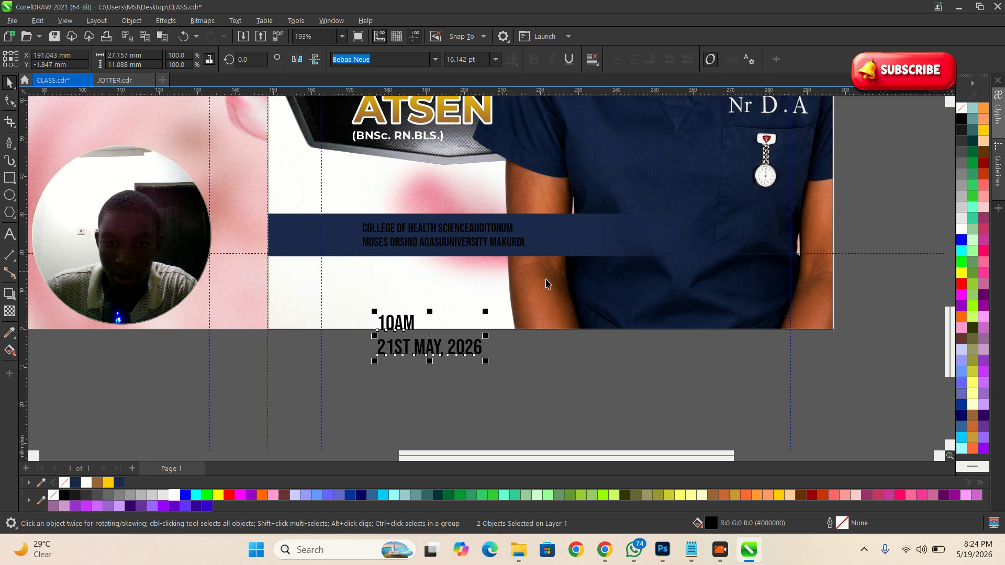
click(525, 367)
drag(394, 318, 646, 216)
scroll(694, 225, up, 2)
drag(771, 282, 715, 258)
scroll(612, 228, up, 1)
drag(609, 223, 570, 228)
Step: Make all four banner text lines white from the palette
click(576, 257)
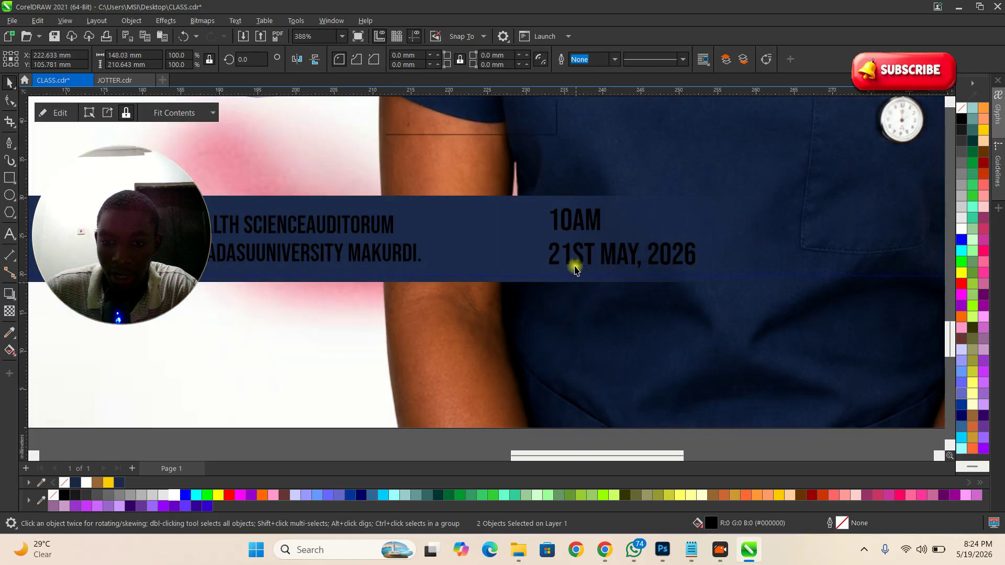
shift+click(570, 220)
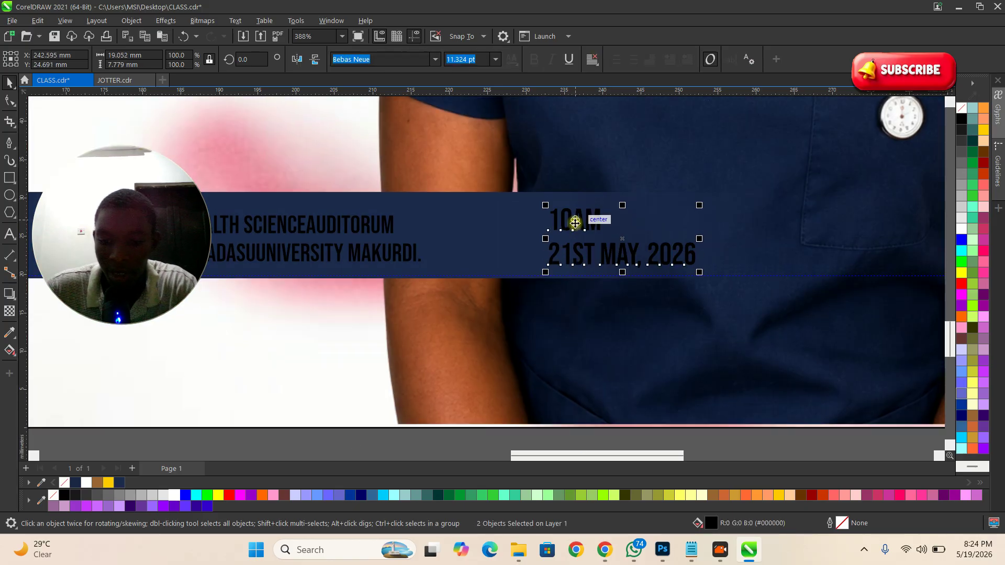
scroll(562, 221, down, 1)
scroll(562, 221, down, 2)
drag(700, 404, 250, 188)
click(174, 494)
scroll(557, 356, down, 2)
scroll(564, 347, up, 1)
Step: Check the second venue line, then return to the design brief in Chrome
click(636, 400)
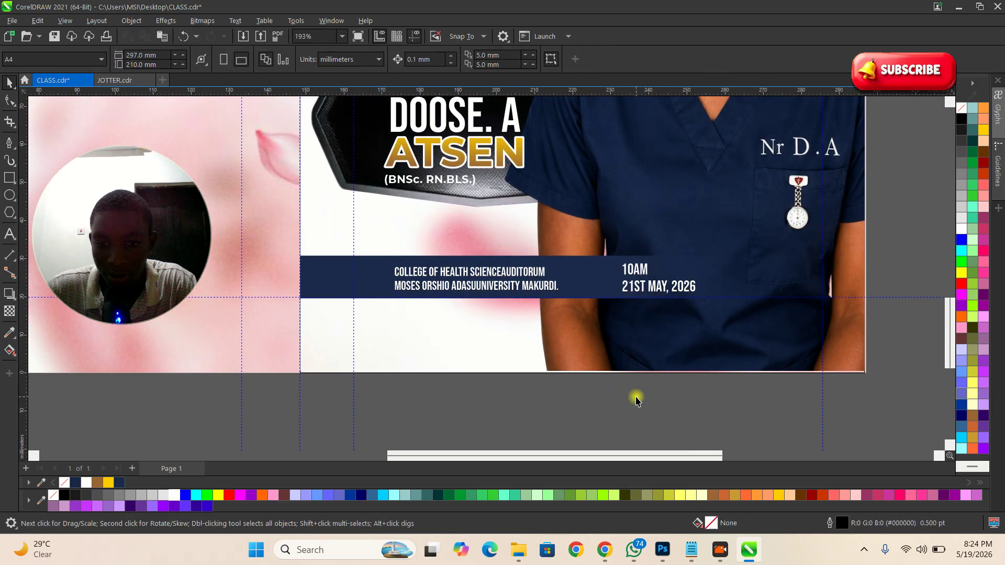
scroll(534, 319, up, 1)
click(538, 278)
scroll(437, 265, down, 2)
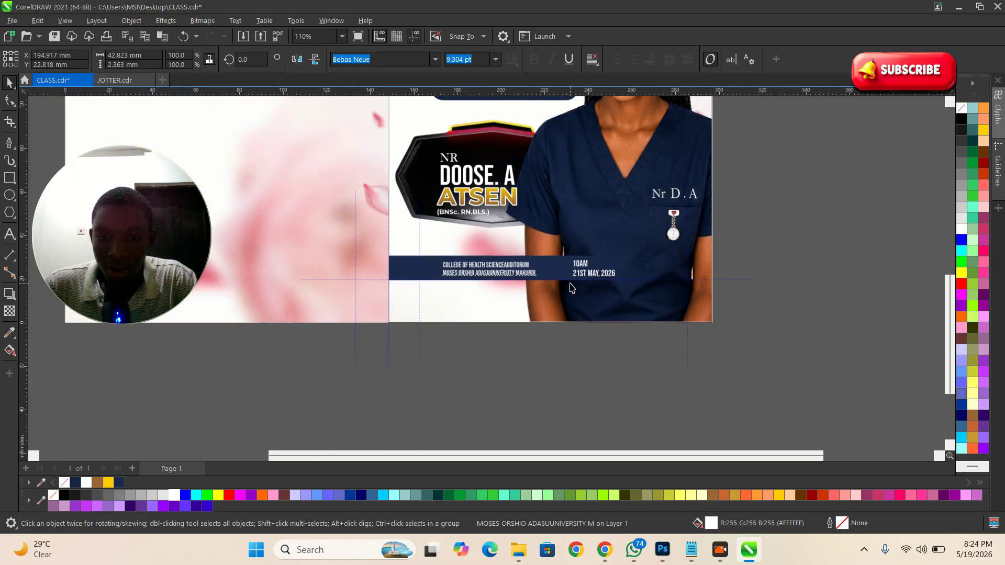
scroll(689, 322, down, 1)
click(689, 323)
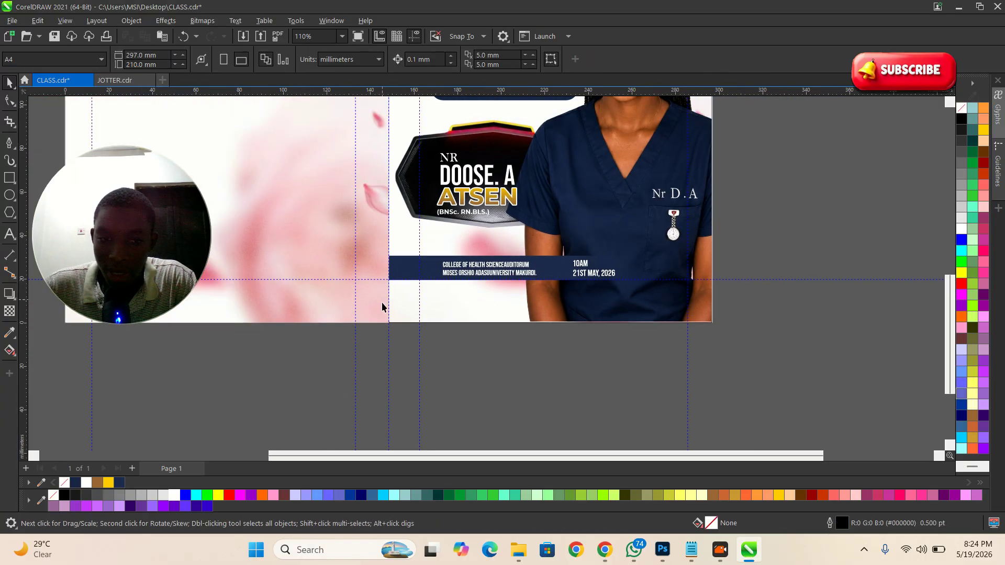
scroll(429, 290, up, 2)
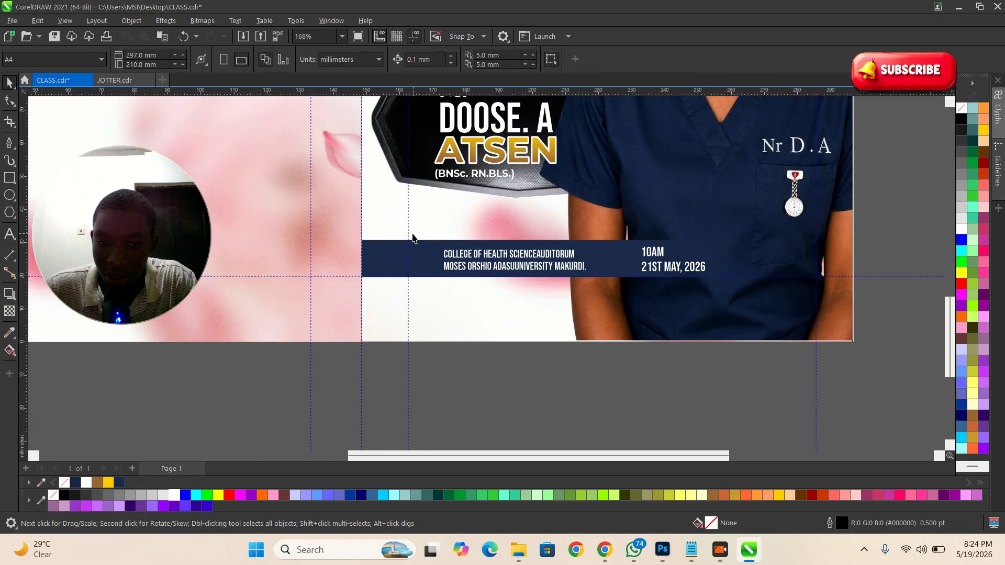
click(606, 552)
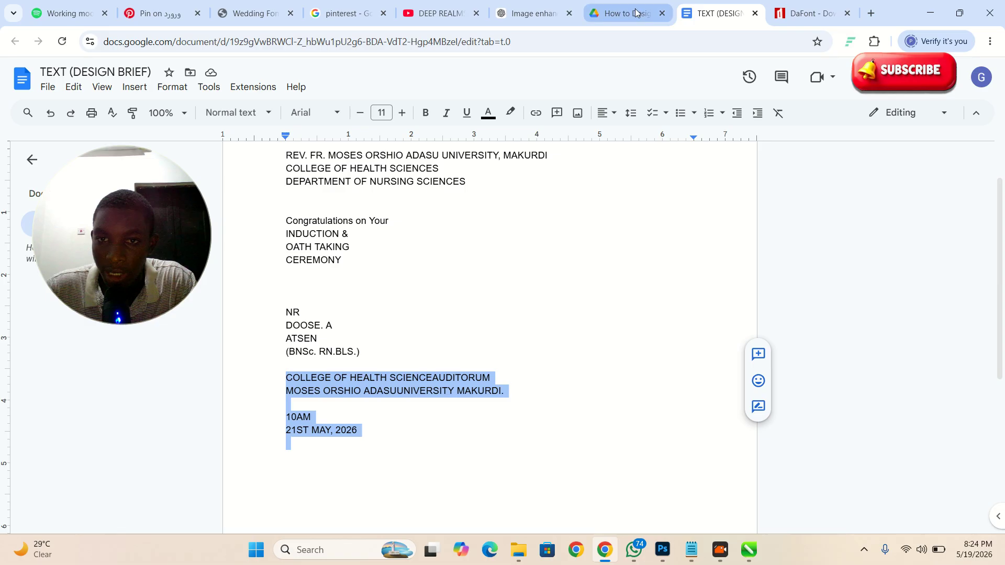
Step: Close the Drive preview of the brief and Alt+Tab back to CLASS.cdr in CorelDRAW
click(636, 13)
click(714, 13)
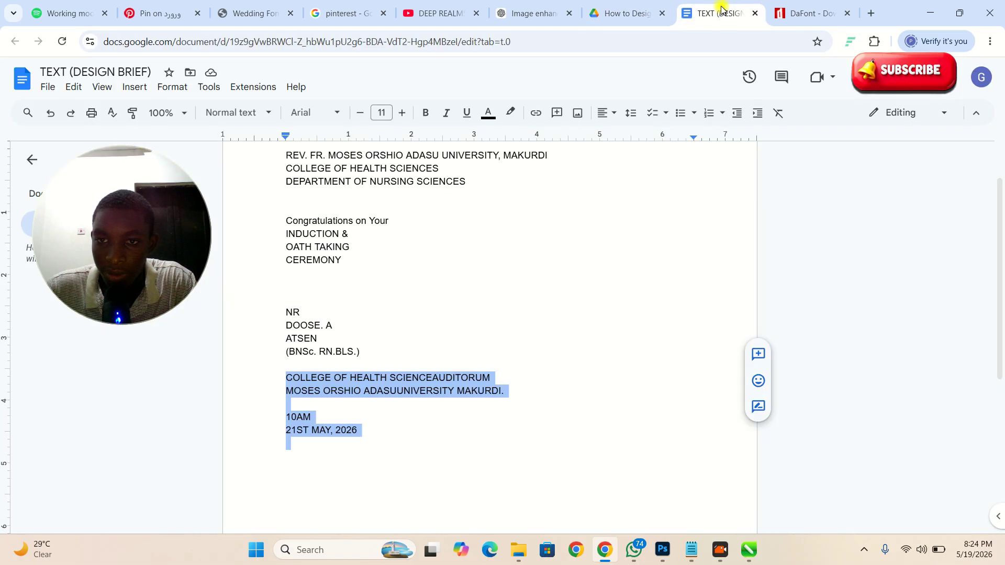
click(636, 12)
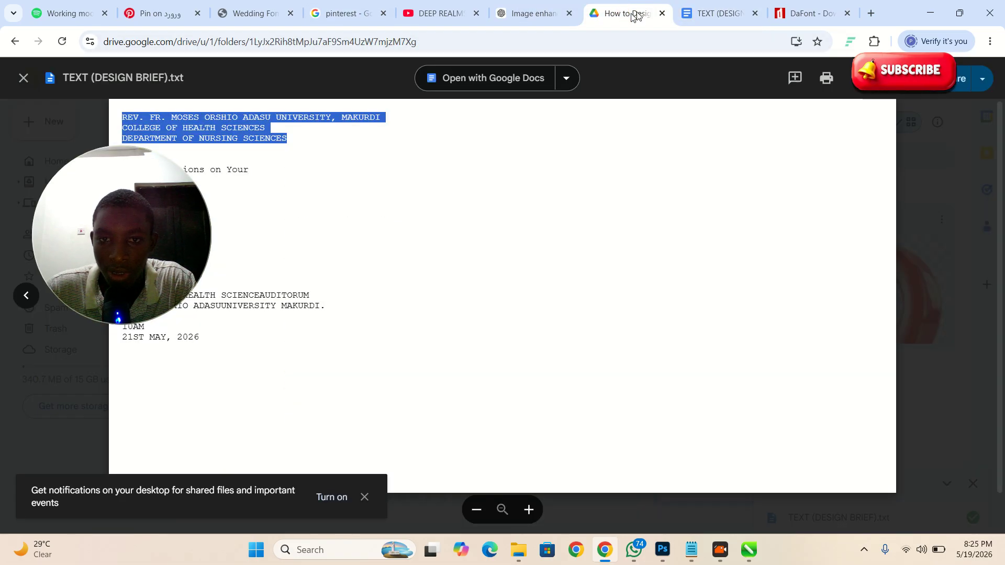
click(684, 17)
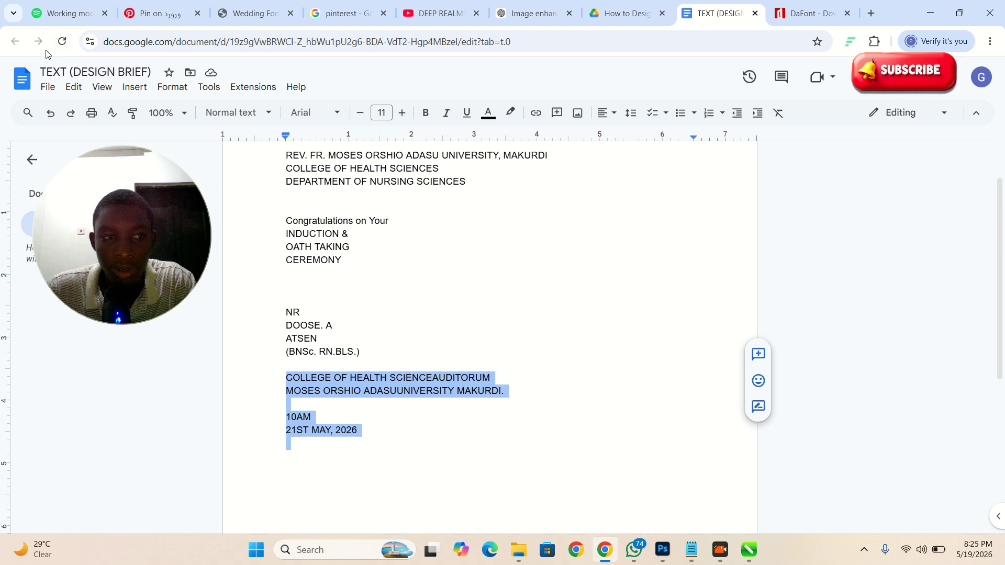
click(621, 15)
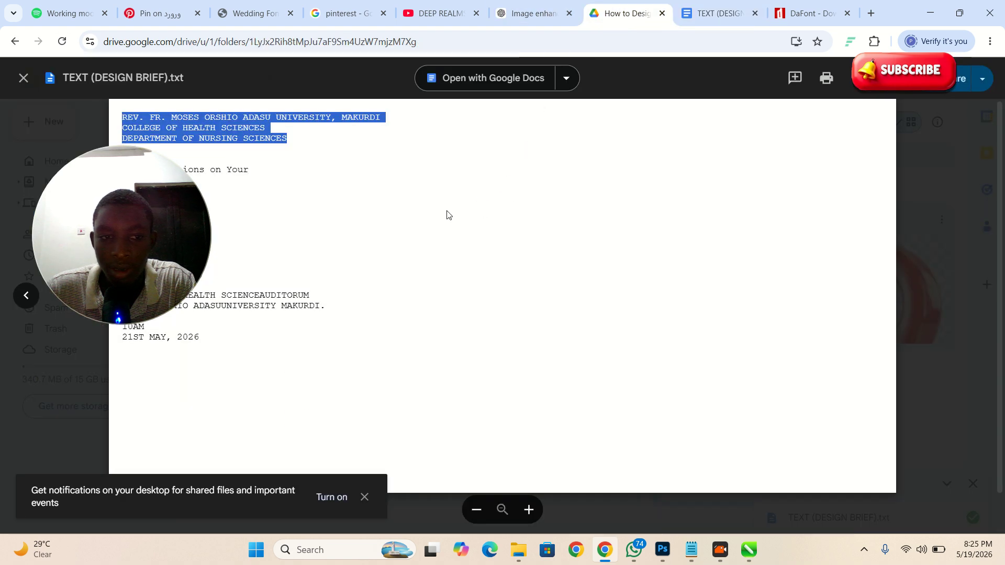
click(24, 77)
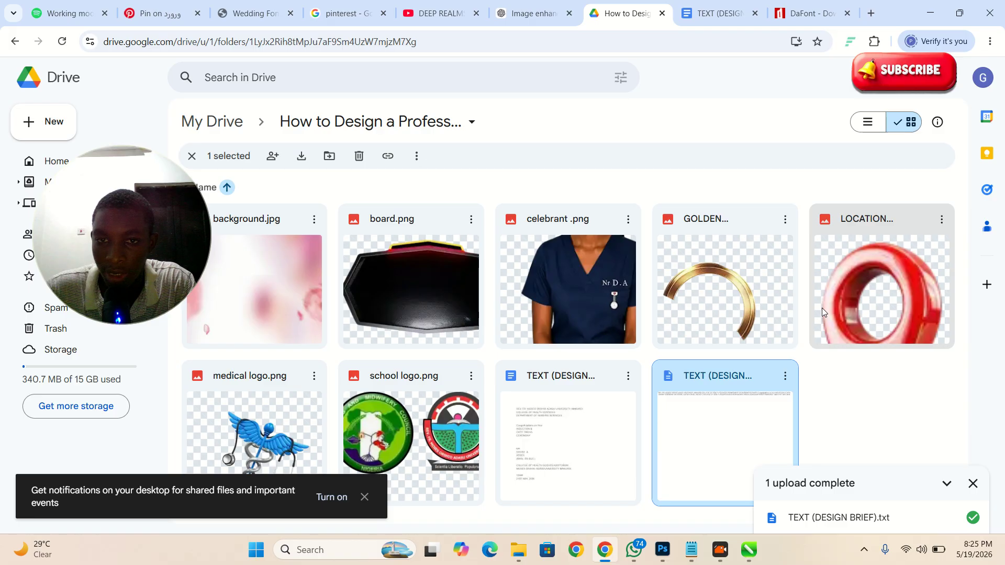
key(alt+Tab)
scroll(525, 260, up, 1)
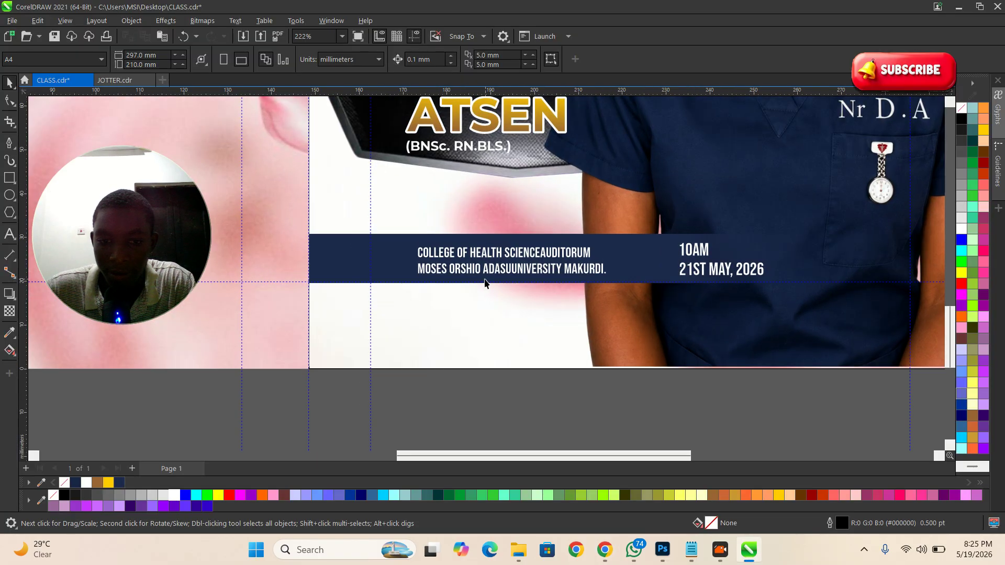
Step: Copy the red location pin from JOTTER.cdr and paste it into CLASS.cdr
click(115, 80)
scroll(400, 201, down, 3)
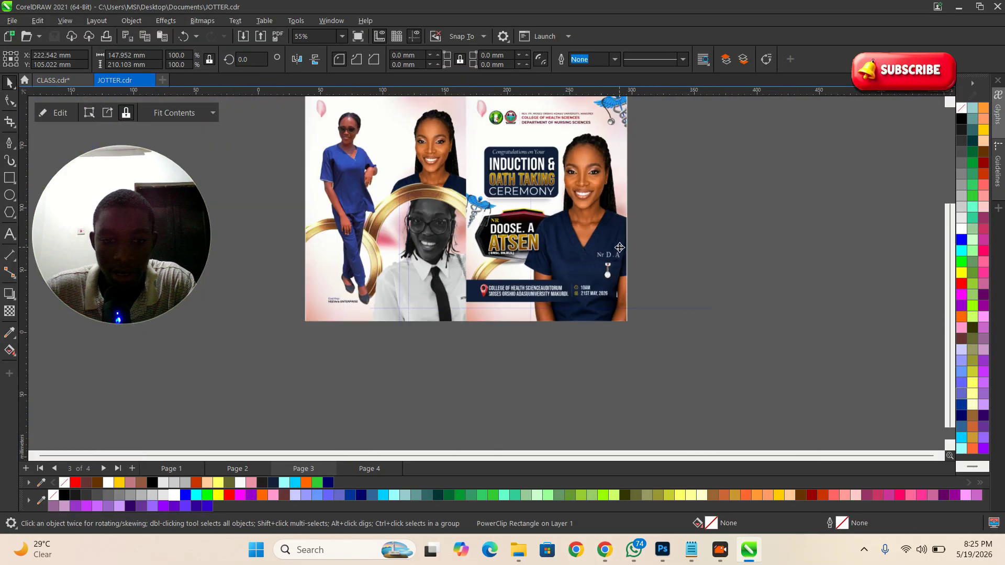
scroll(548, 348, up, 1)
click(540, 287)
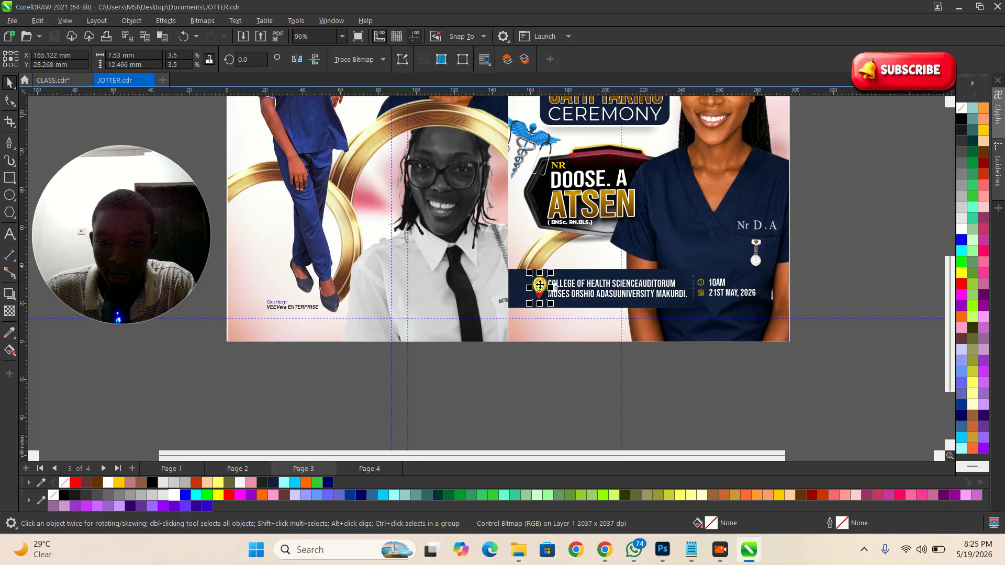
click(47, 79)
scroll(541, 402, down, 1)
key(ctrl+v)
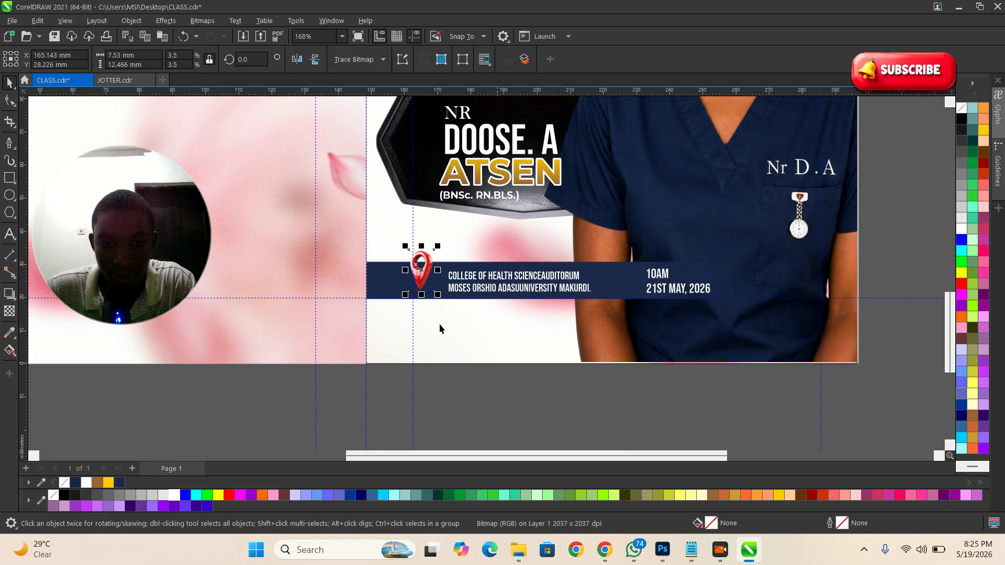
Step: Shrink the pin and place it left of the venue lines on the navy bar
scroll(422, 286, up, 3)
drag(428, 283, 441, 295)
scroll(441, 289, up, 1)
drag(468, 211, 450, 242)
drag(434, 284, 450, 287)
scroll(451, 286, down, 4)
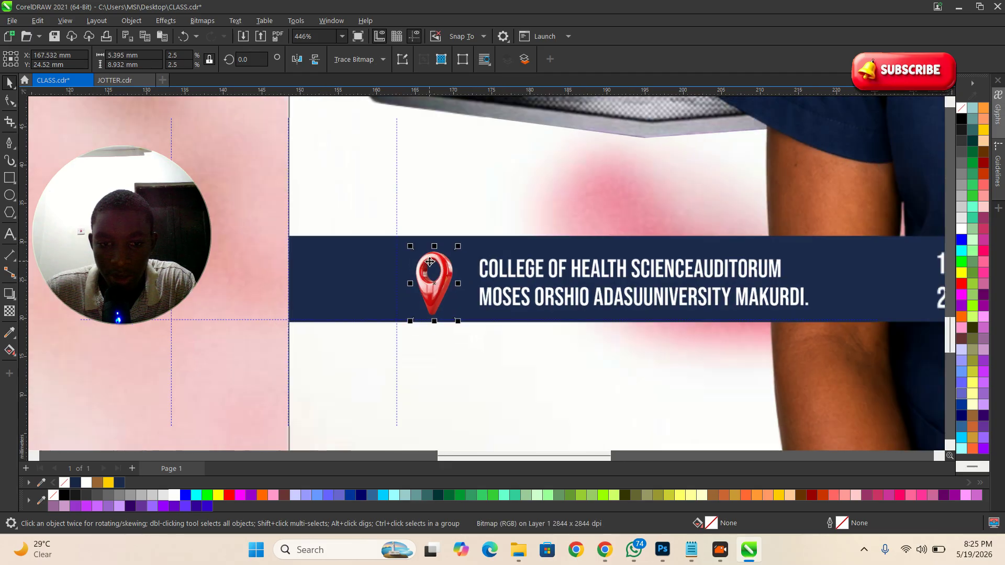
click(671, 370)
Step: Select the 10AM and 21ST MAY, 2026 text, then switch back to the browser
scroll(675, 288, up, 2)
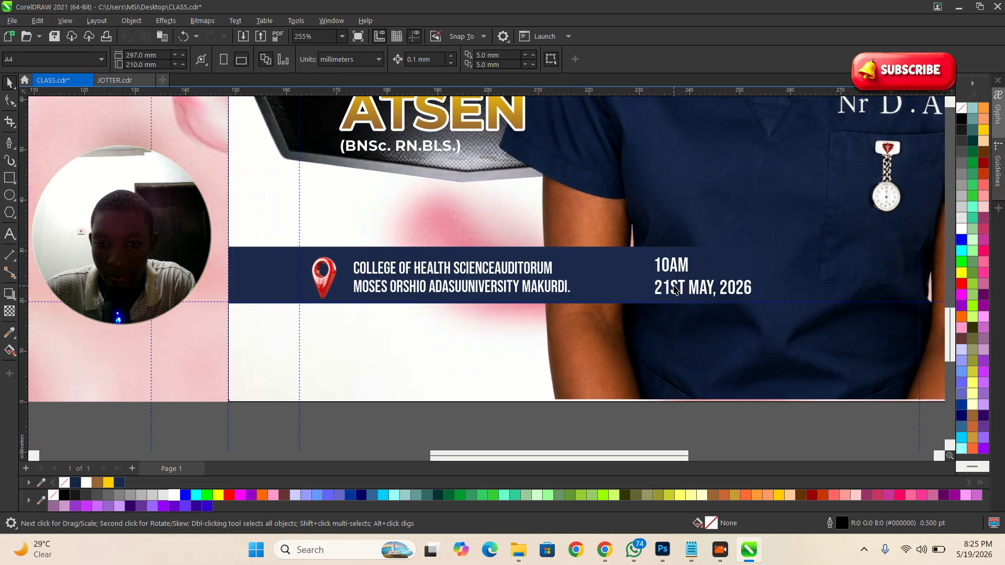
click(673, 273)
scroll(670, 282, up, 2)
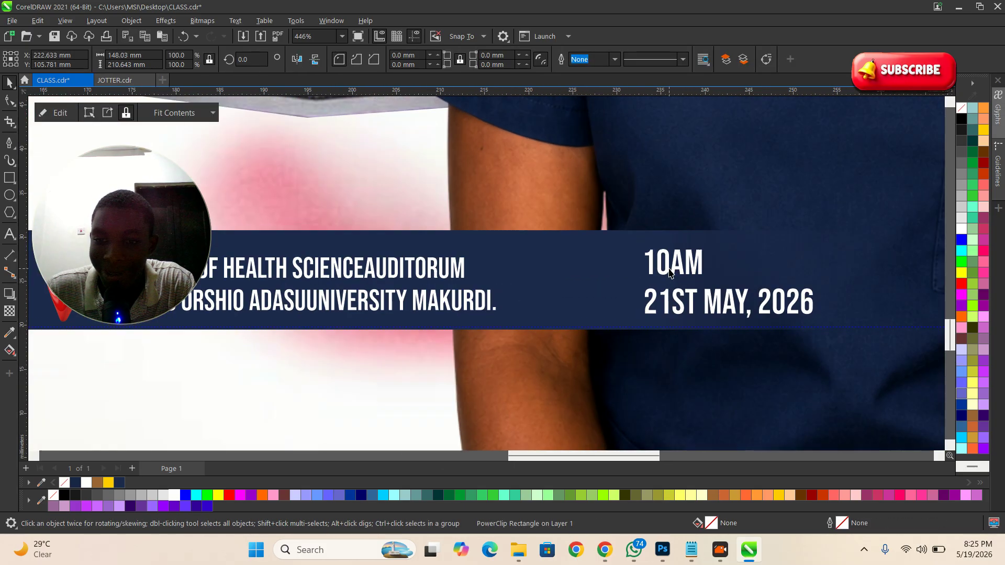
click(662, 303)
scroll(649, 290, down, 2)
click(602, 550)
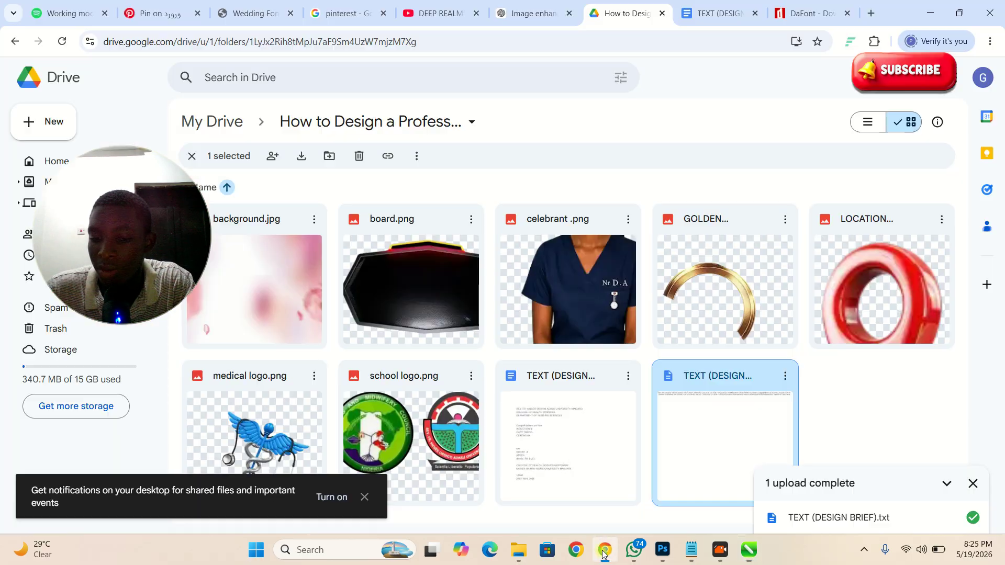
Step: Open the Pinterest website through a web search in a new tab
click(871, 14)
click(385, 246)
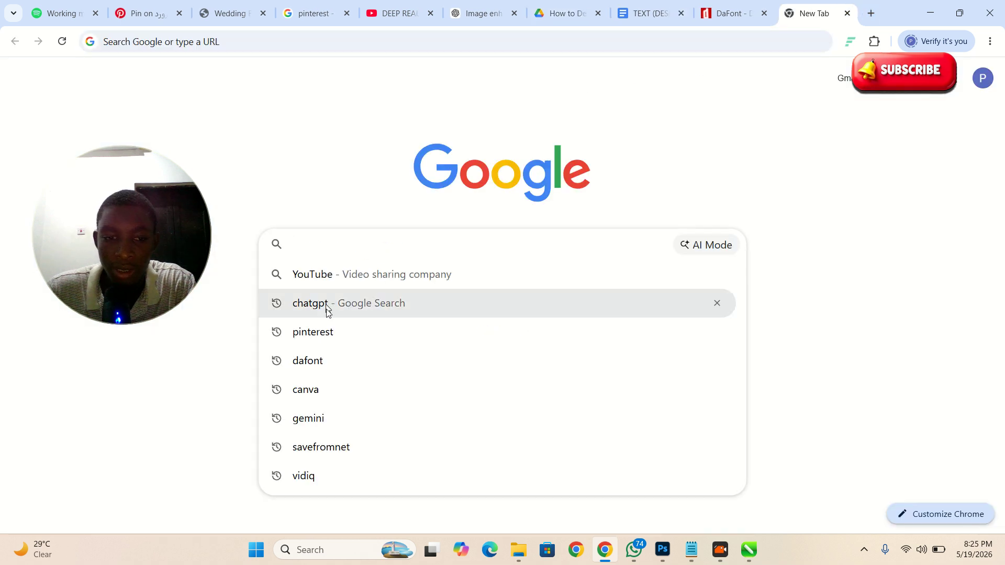
click(335, 333)
drag(94, 249, 877, 264)
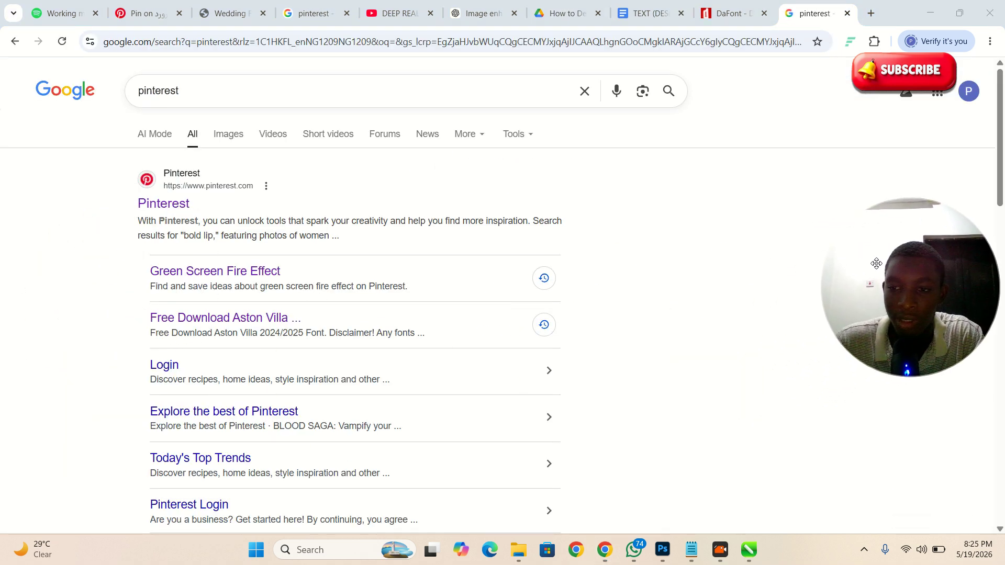
click(167, 204)
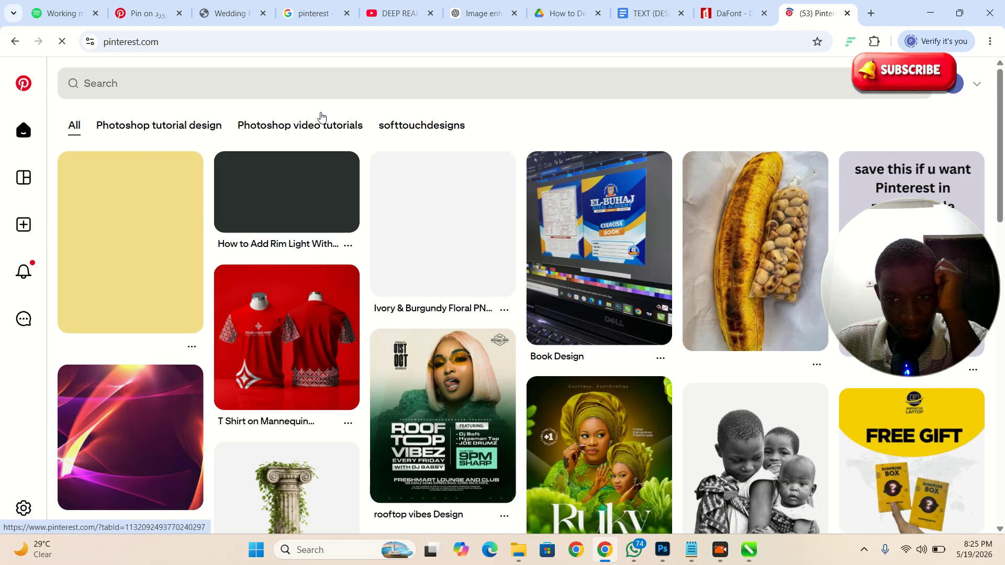
Step: Search Pinterest for time, location and date icons and open the Date Time Place icons pin
click(179, 79)
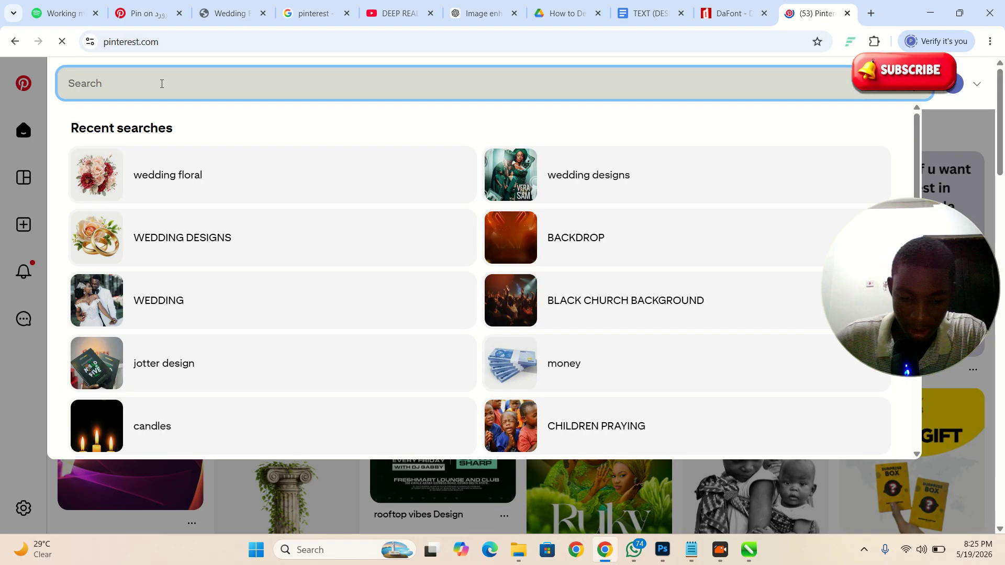
text(TIME E)
key(BackSpace)
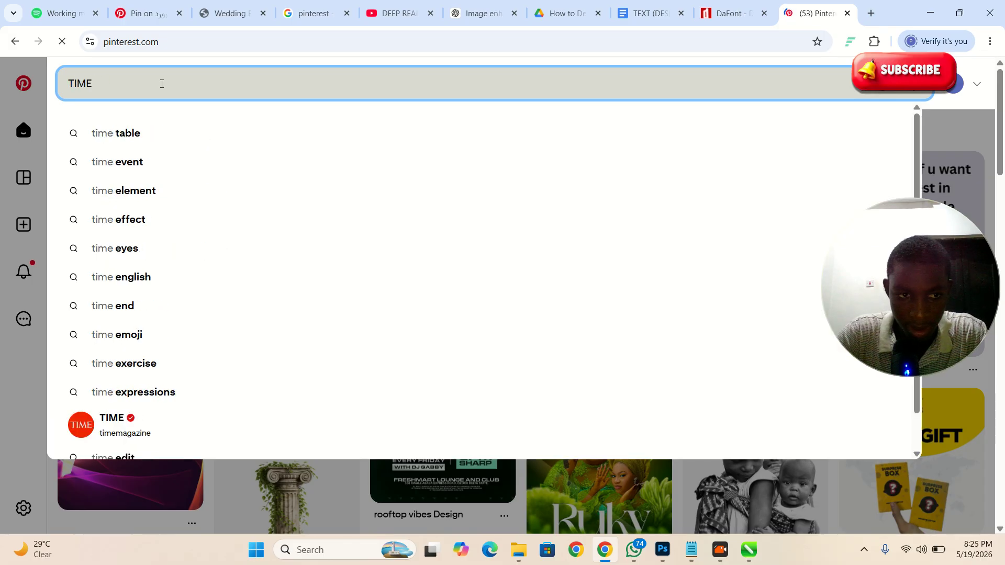
text(LOCATIO)
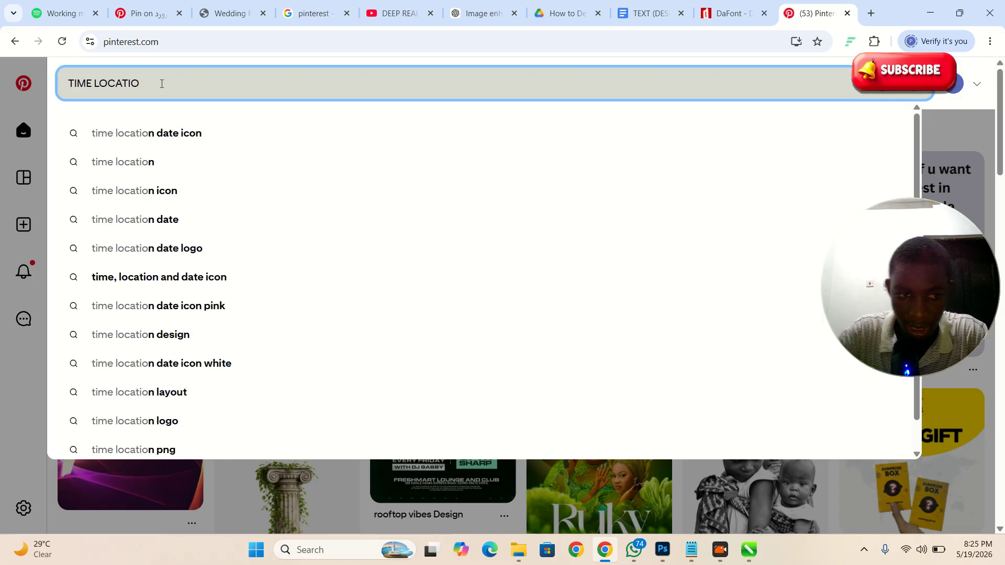
click(173, 211)
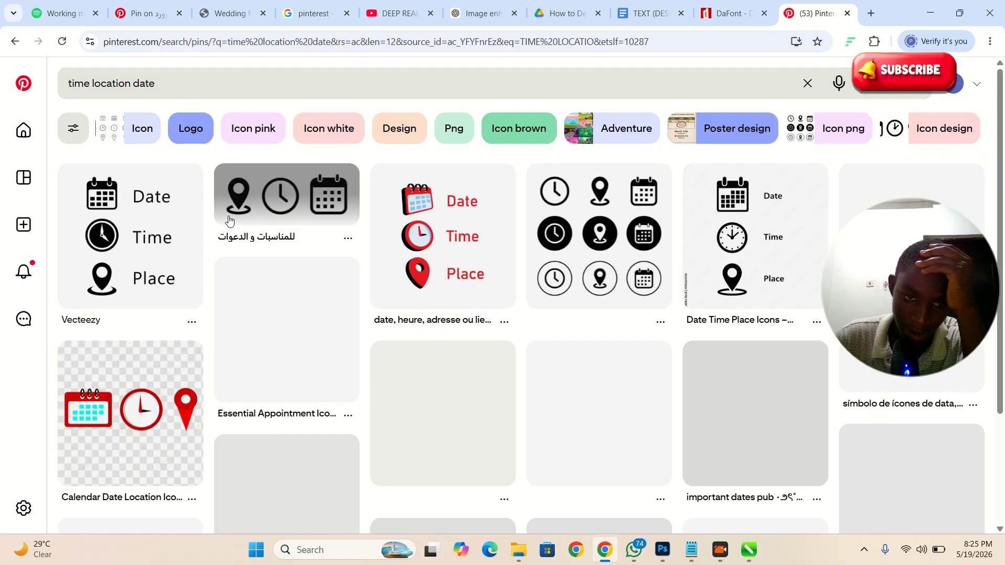
mouse_move(109, 303)
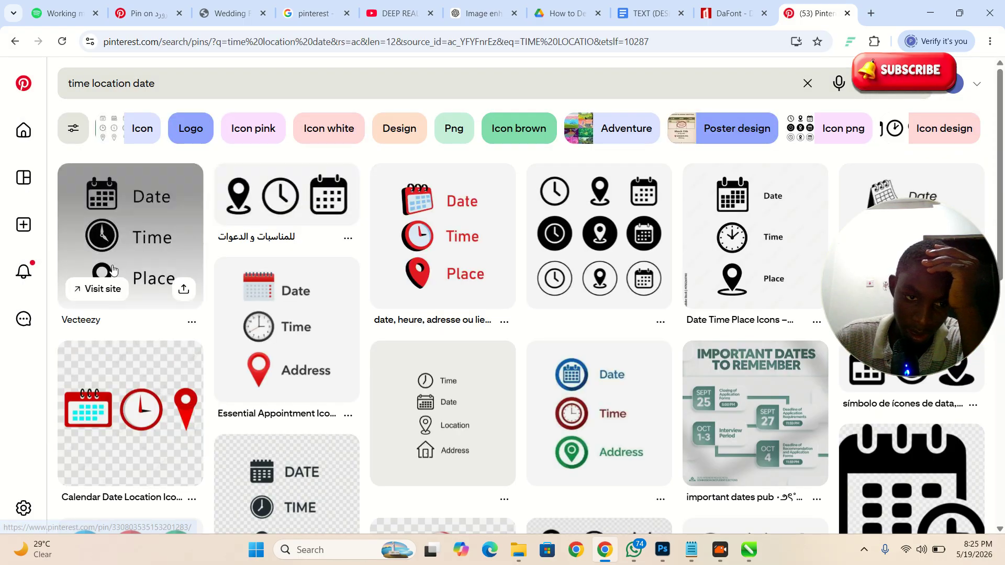
click(162, 227)
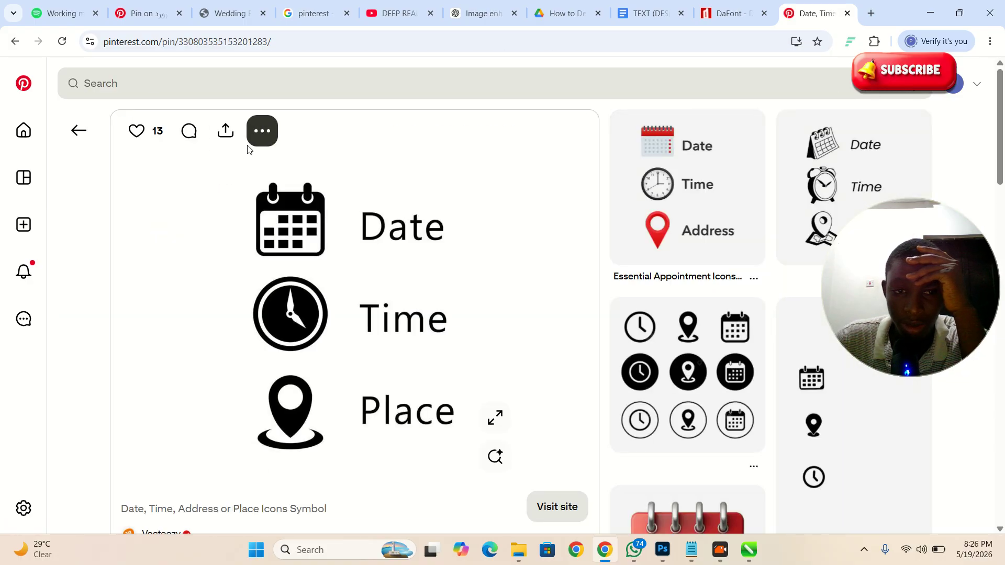
Step: Download the icon image, show it in its folder and copy it for CorelDRAW
click(262, 131)
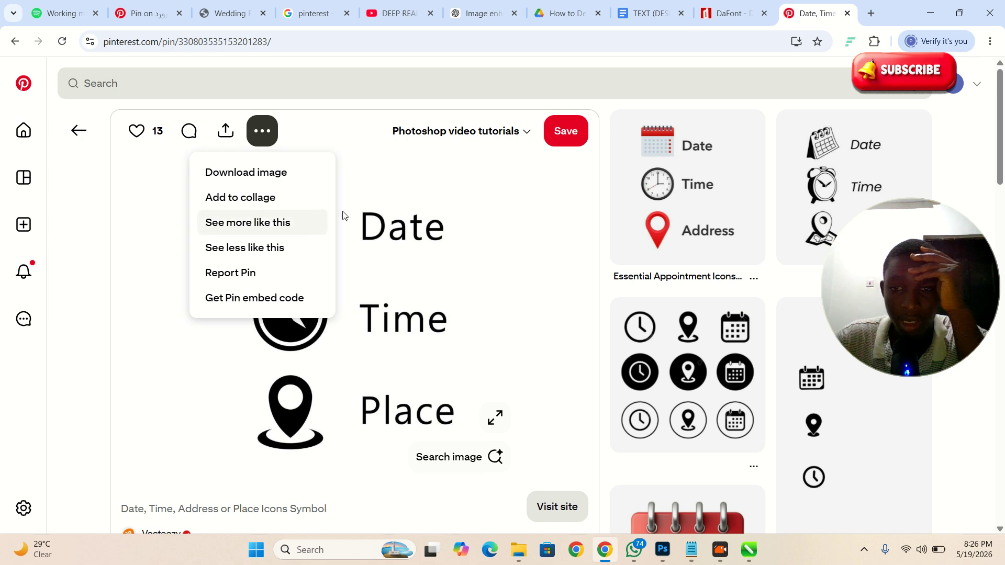
click(246, 173)
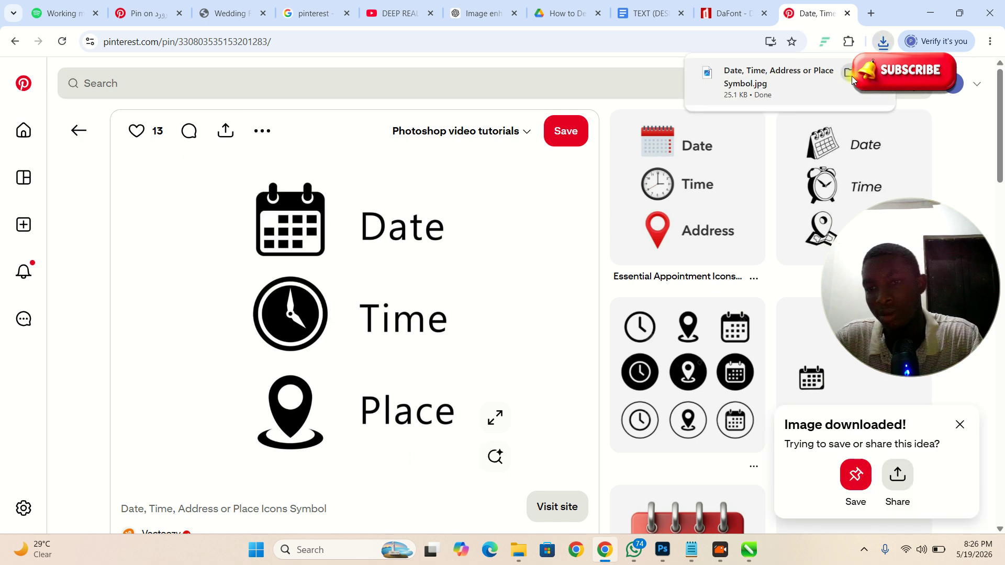
click(853, 77)
key(ctrl+c)
key(alt+Tab)
key(alt+Tab)
Step: Paste the Date/Time/Place icon image and scale it down beside the poster's right side
scroll(536, 250, down, 1)
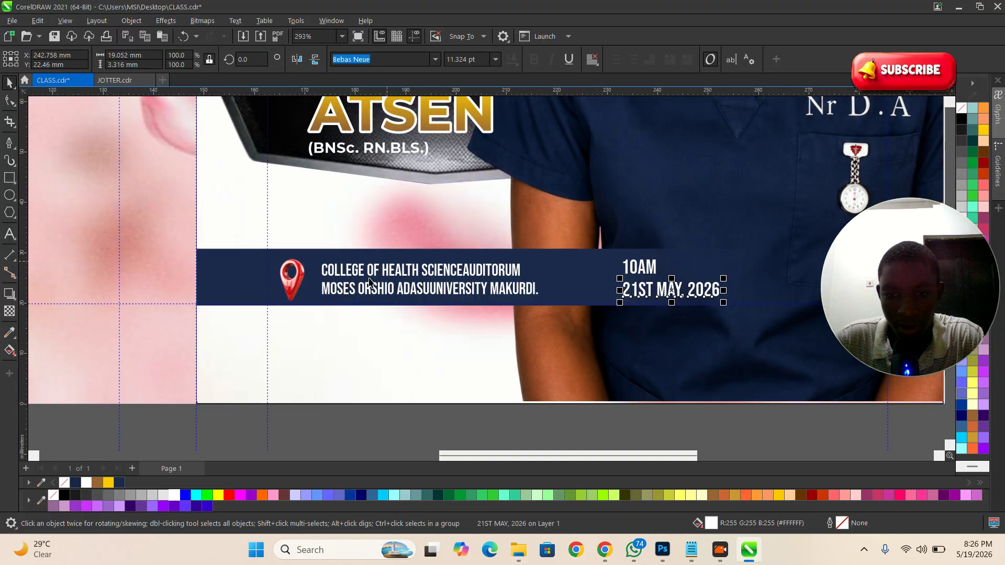
scroll(410, 255, down, 3)
click(620, 387)
key(ctrl+v)
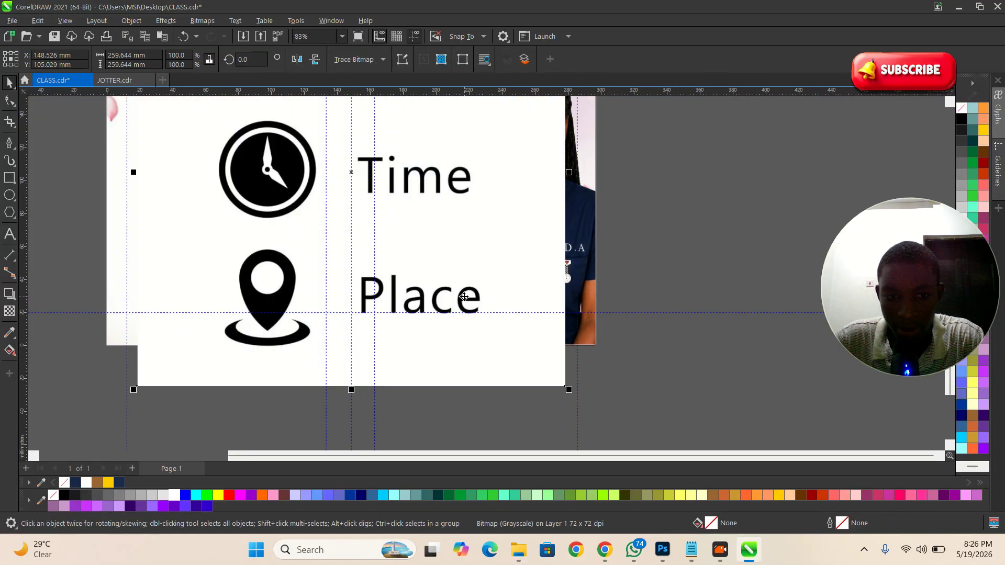
scroll(448, 309, down, 3)
drag(502, 343, 555, 268)
key(z)
drag(377, 188, 651, 370)
key(space)
drag(591, 239, 541, 251)
Step: Trace the icon image with Outline Trace > Logo and accept the PowerTRACE result
click(373, 61)
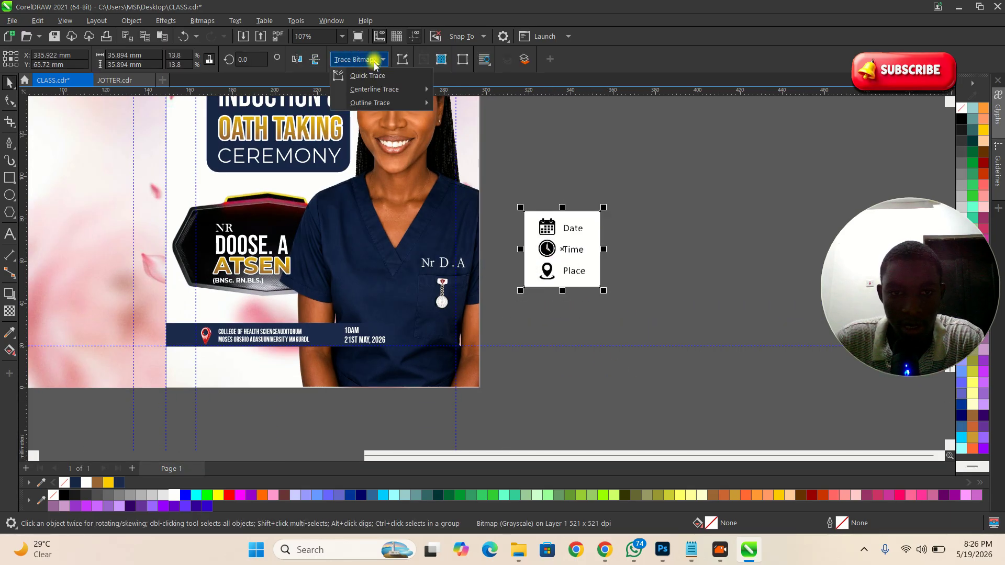
mouse_move(404, 107)
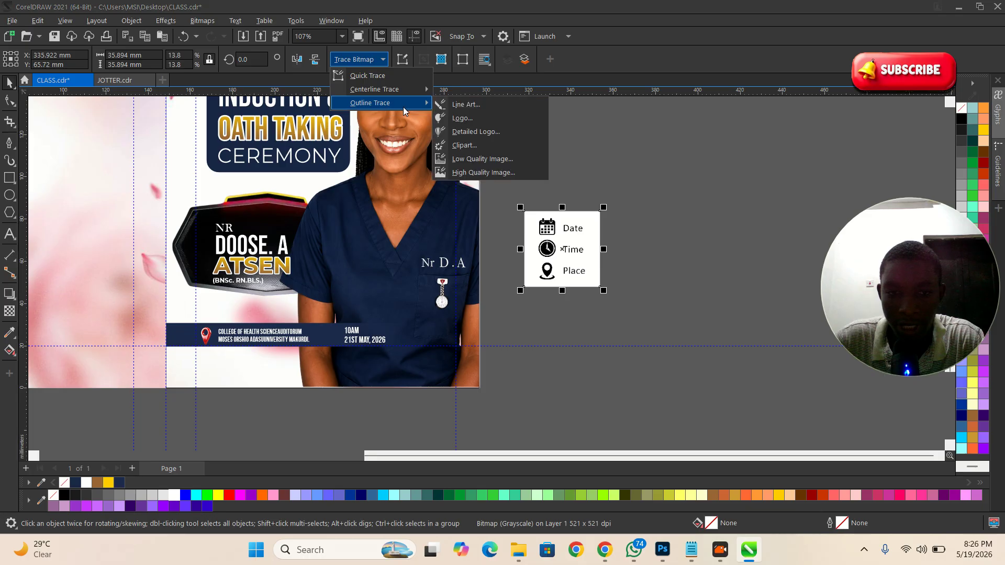
click(463, 119)
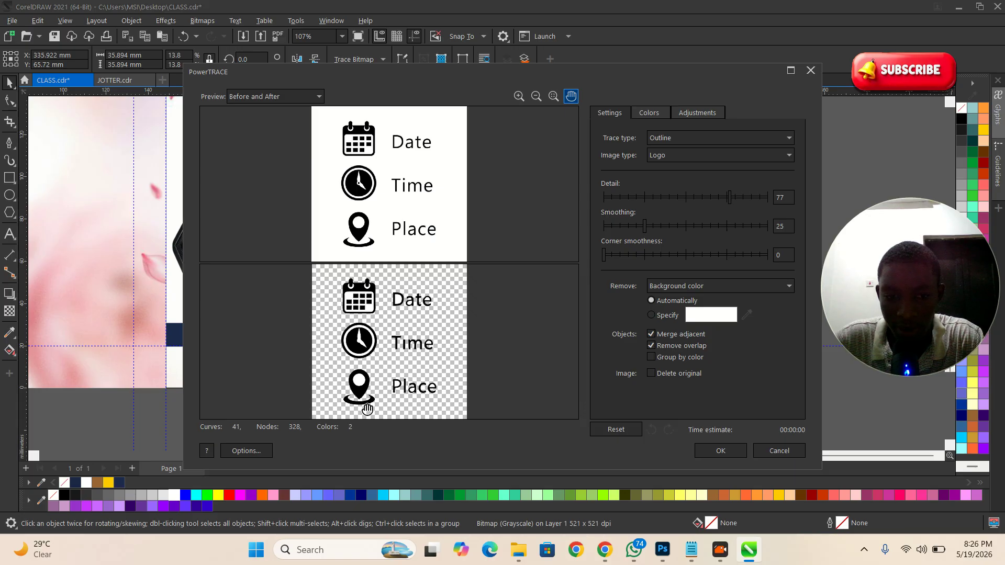
scroll(367, 409, up, 4)
scroll(478, 330, down, 3)
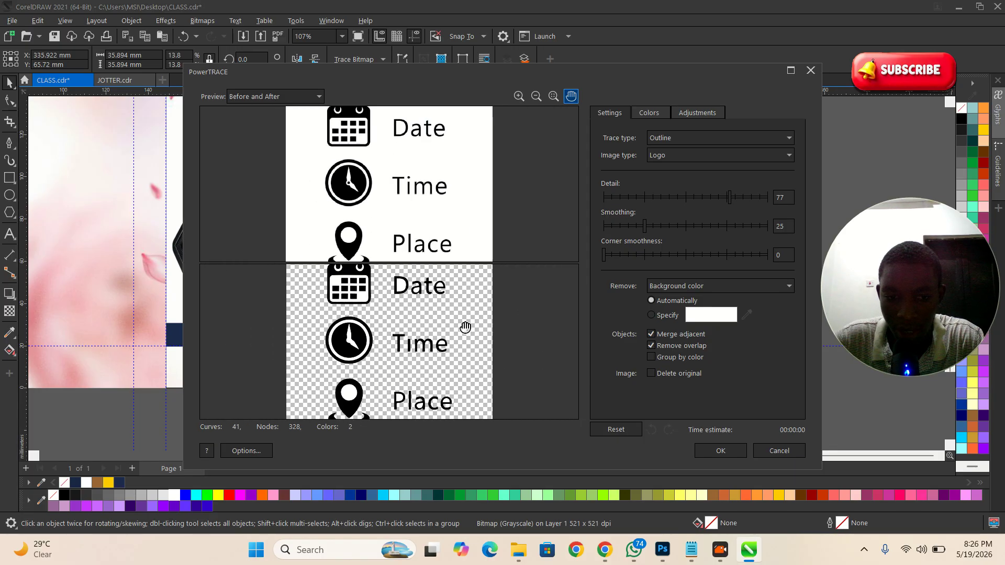
scroll(465, 328, down, 1)
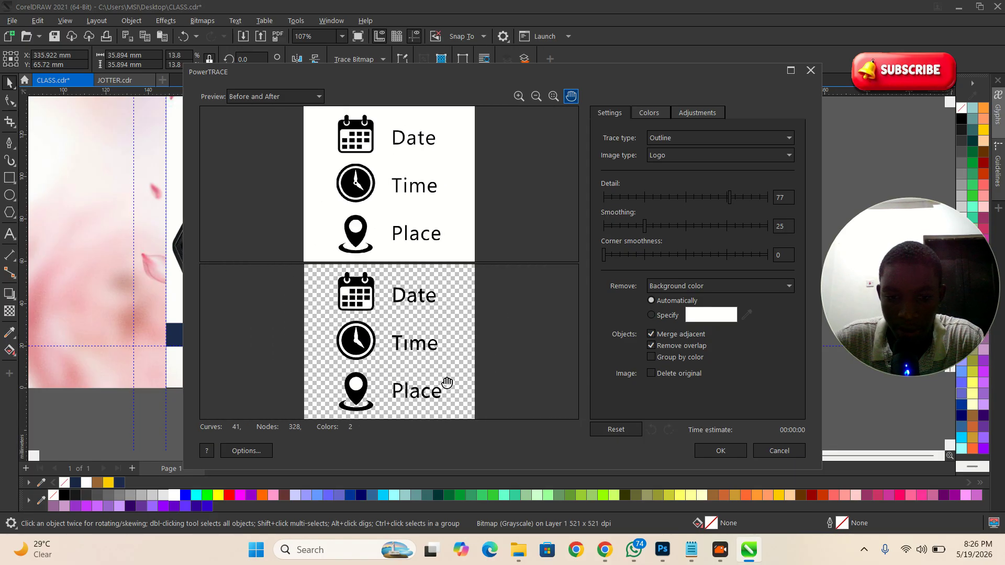
click(721, 451)
scroll(523, 364, down, 2)
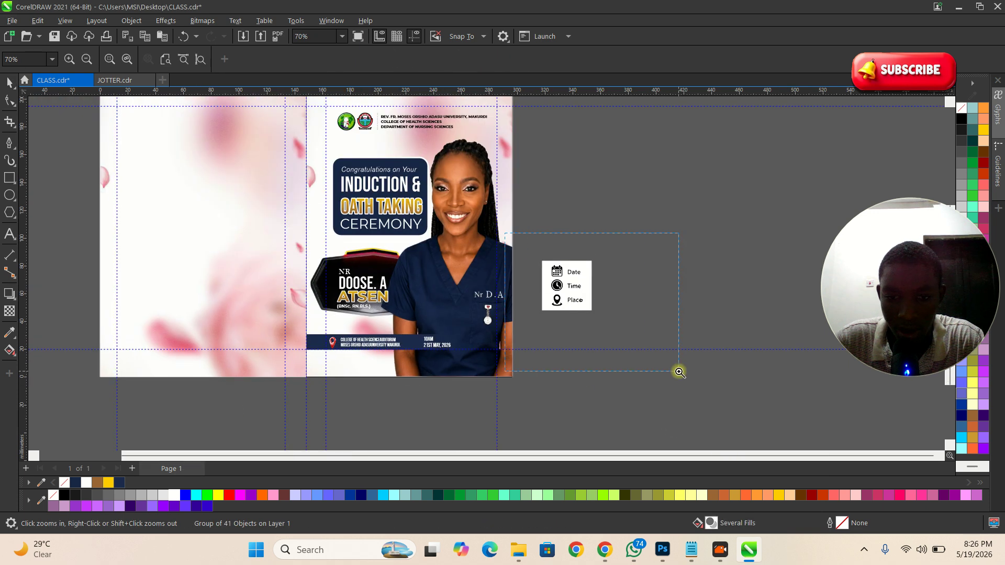
Step: Pull the original icon bitmap out from under the trace and delete it
scroll(678, 371, up, 4)
click(364, 193)
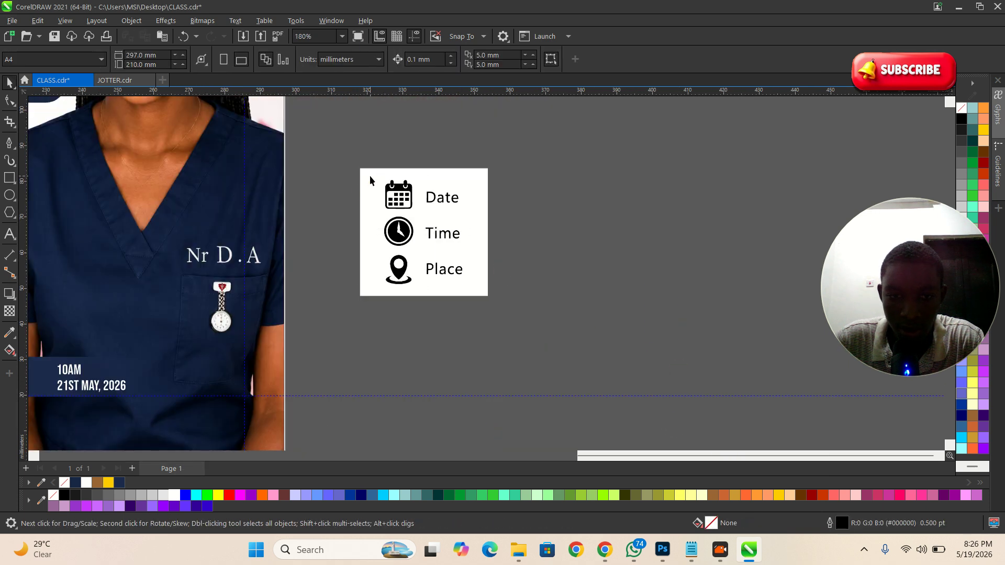
drag(370, 175, 595, 183)
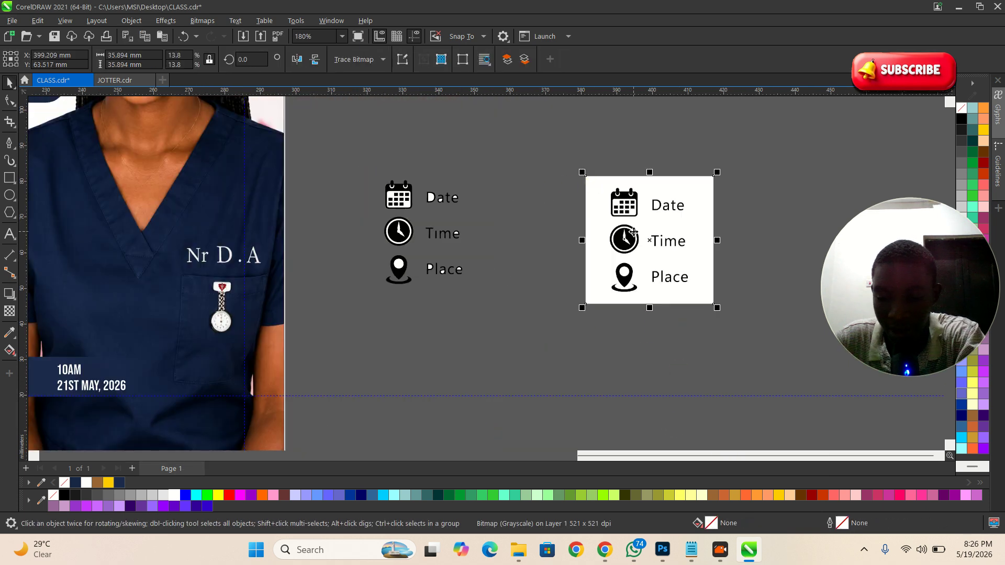
key(Delete)
Step: Ungroup the traced icons and delete the Date, Time and Place letters
scroll(491, 236, up, 3)
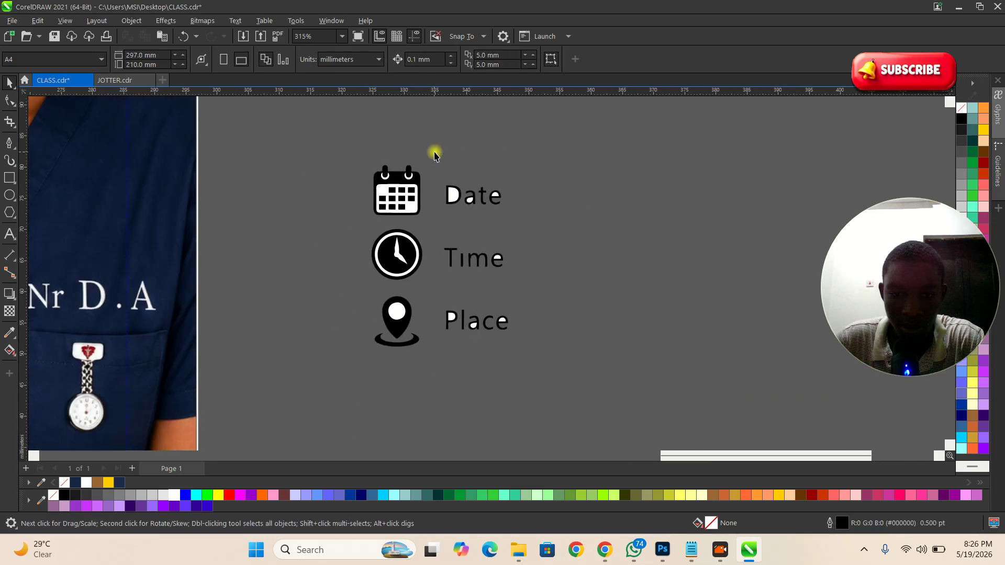
click(455, 187)
click(458, 187)
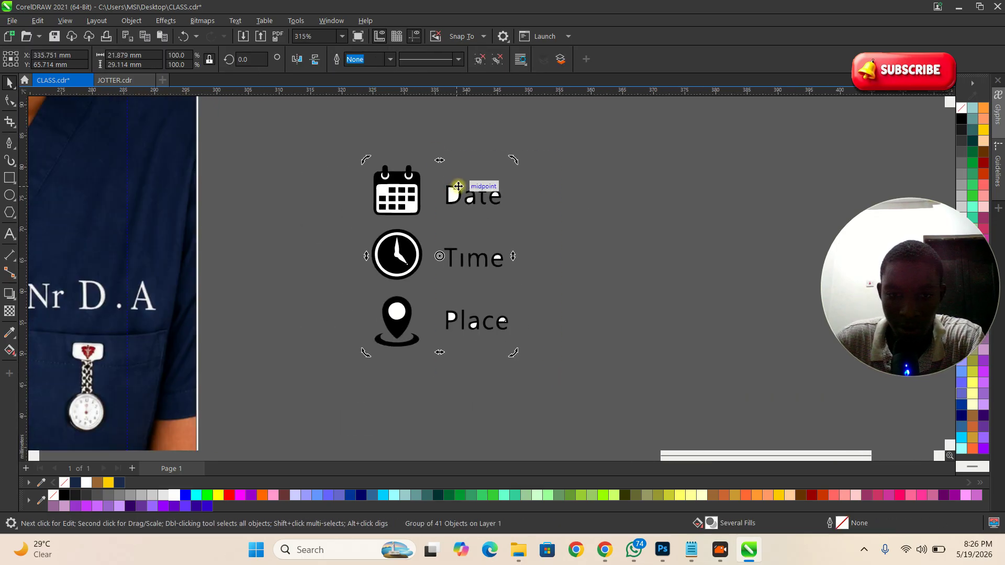
click(485, 59)
drag(543, 370, 430, 142)
key(Delete)
Step: Delete the calendar's white grid and its left and right white rings
scroll(386, 199, up, 5)
click(416, 188)
drag(417, 188, 479, 195)
key(Delete)
click(389, 148)
key(Delete)
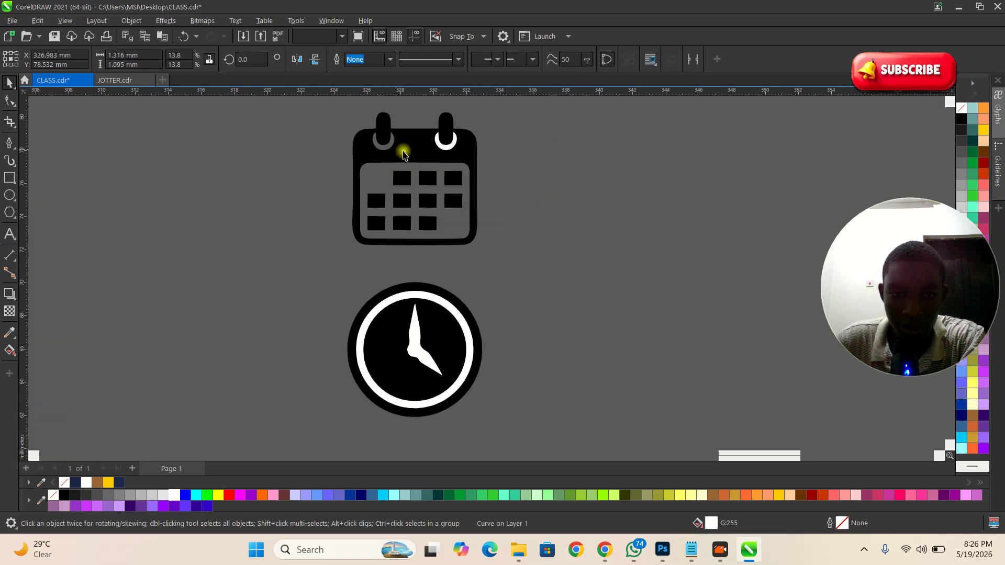
click(450, 147)
key(Delete)
Step: Delete the clock's white hands and ring and the pin's white circle, then select the pin
click(413, 341)
key(Delete)
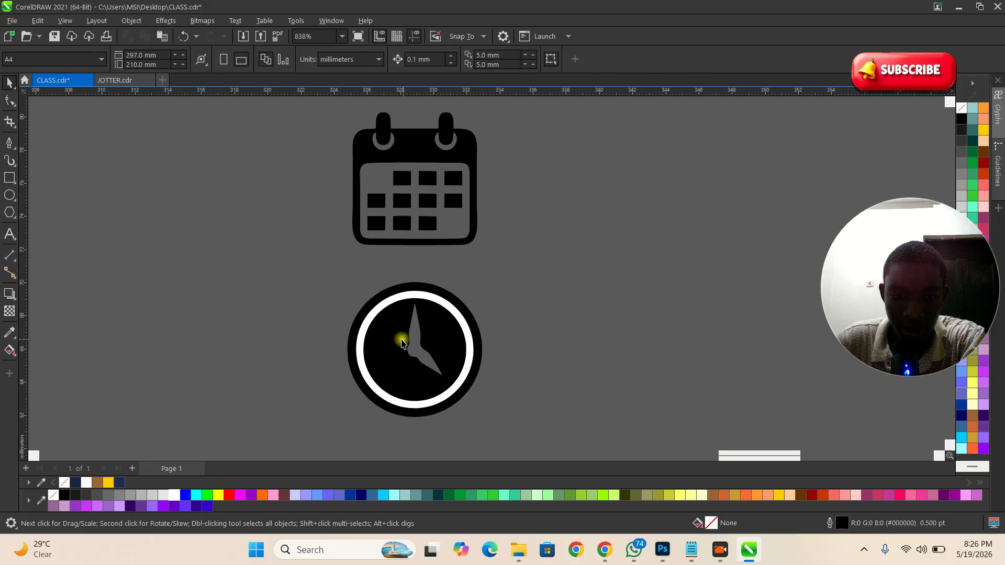
click(361, 333)
key(Delete)
scroll(453, 285, down, 2)
scroll(443, 426, up, 2)
click(449, 350)
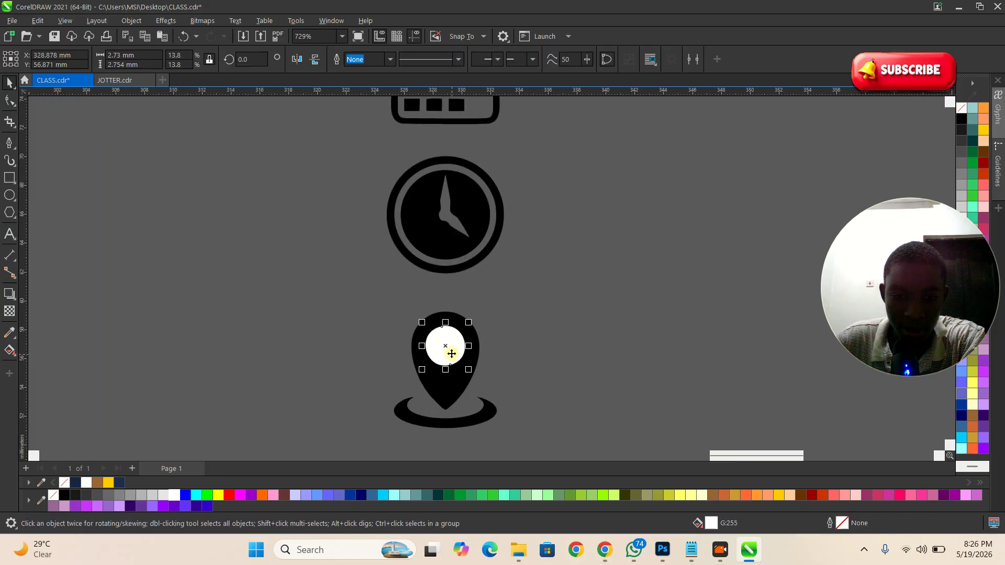
key(Delete)
scroll(475, 345, down, 2)
scroll(482, 348, down, 2)
drag(420, 332, 417, 329)
scroll(536, 333, down, 1)
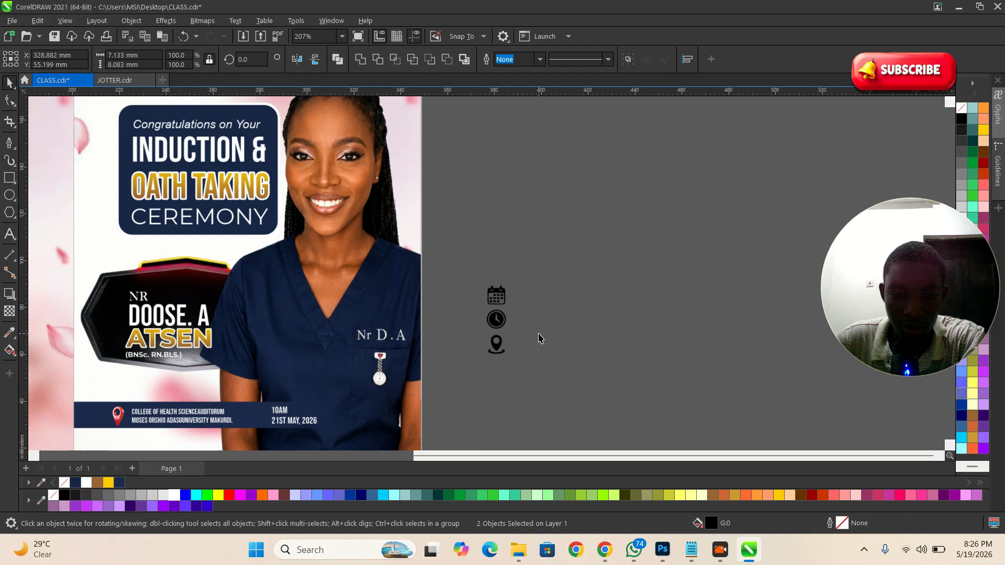
Step: Move the pin icon aside and color the calendar and clock icons yellow
drag(496, 345, 619, 289)
scroll(492, 356, down, 1)
scroll(365, 412, up, 1)
scroll(365, 418, up, 2)
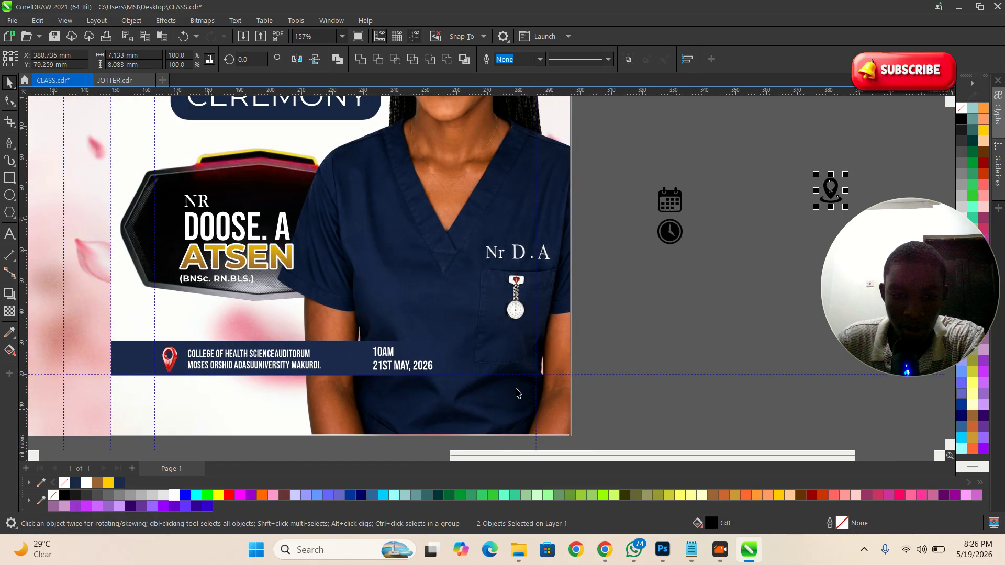
drag(715, 273, 715, 273)
drag(670, 232, 370, 377)
scroll(372, 384, up, 2)
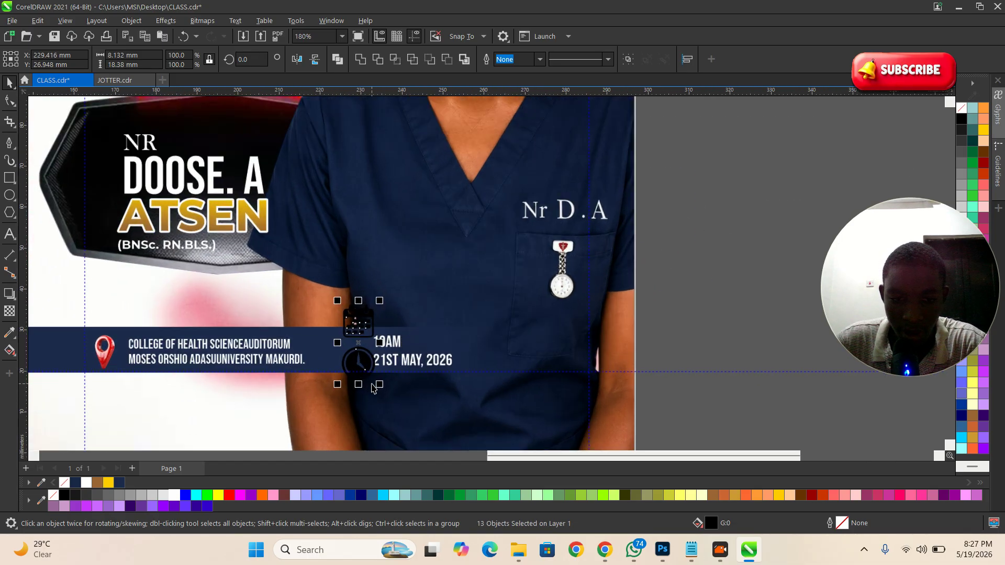
scroll(360, 355, down, 2)
drag(356, 328, 704, 331)
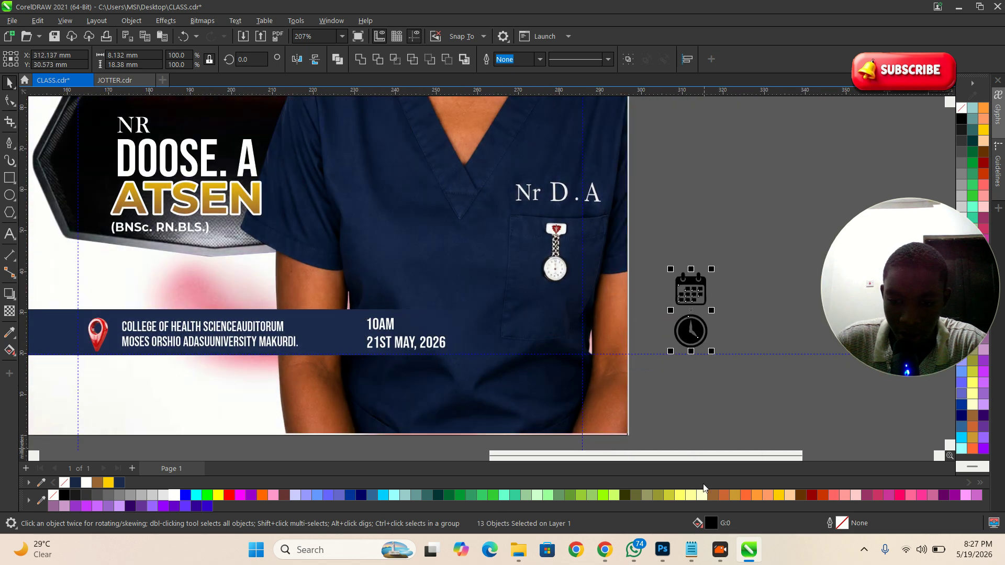
click(780, 498)
click(739, 385)
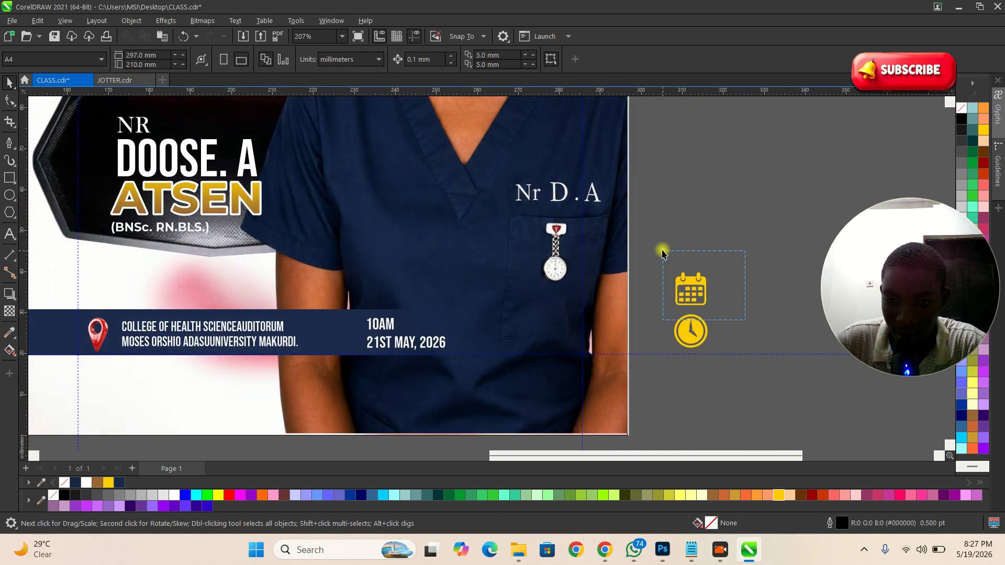
Step: Shrink the yellow calendar icon and place it beside 21ST MAY, 2026
drag(663, 258, 661, 257)
drag(695, 304, 334, 312)
scroll(367, 339, up, 4)
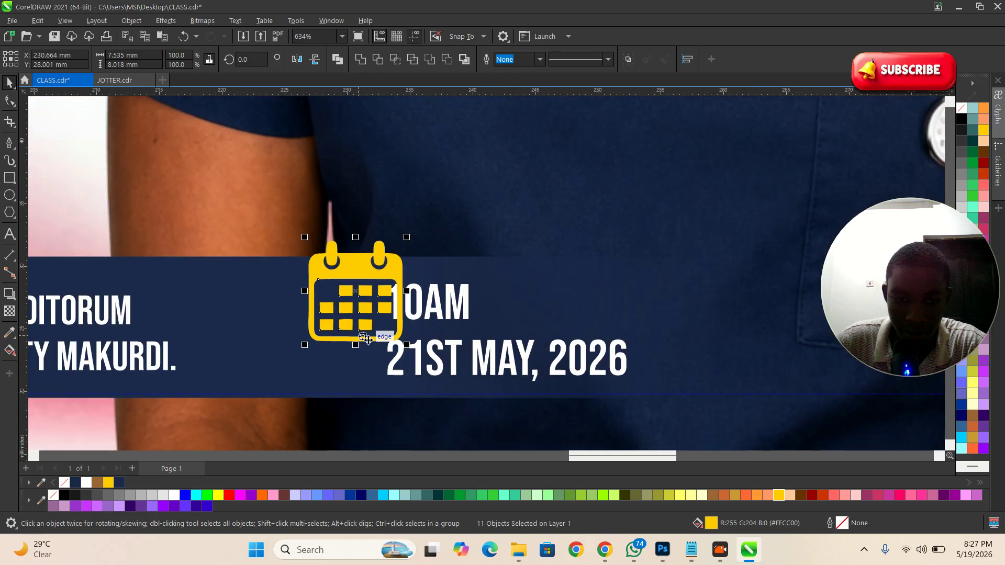
drag(408, 346, 366, 309)
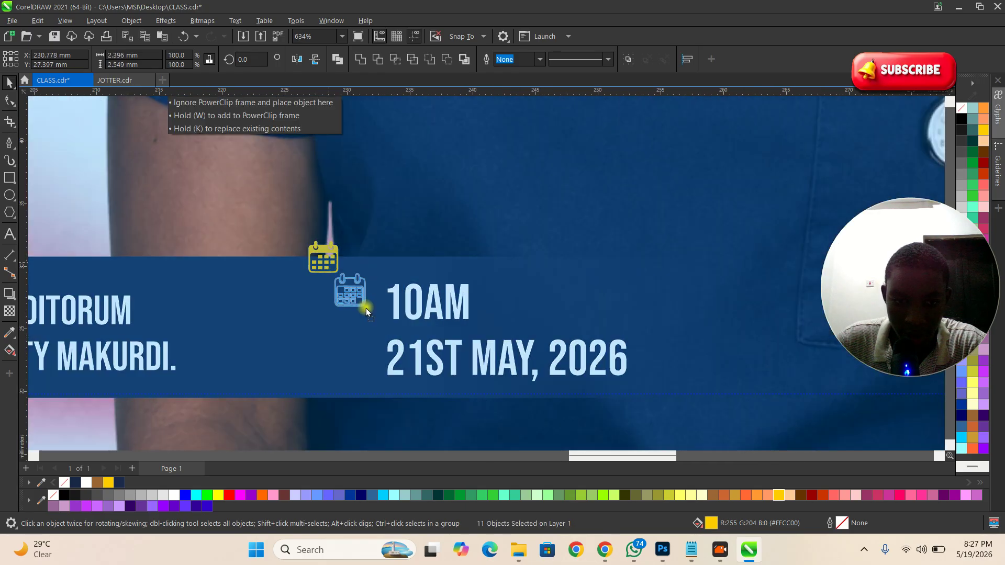
drag(373, 357, 364, 365)
scroll(364, 365, down, 4)
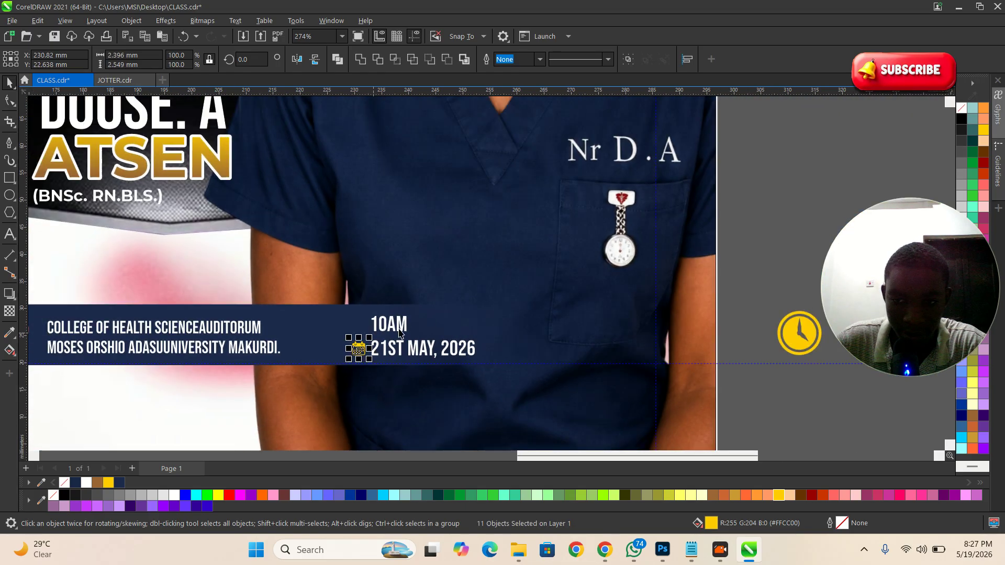
Step: Shrink the yellow clock icon to about a third and place it next to 10AM
drag(718, 388, 637, 296)
drag(667, 331, 364, 320)
scroll(361, 348, up, 1)
scroll(361, 321, up, 6)
drag(416, 268, 442, 342)
scroll(372, 314, up, 5)
scroll(487, 334, down, 16)
click(649, 389)
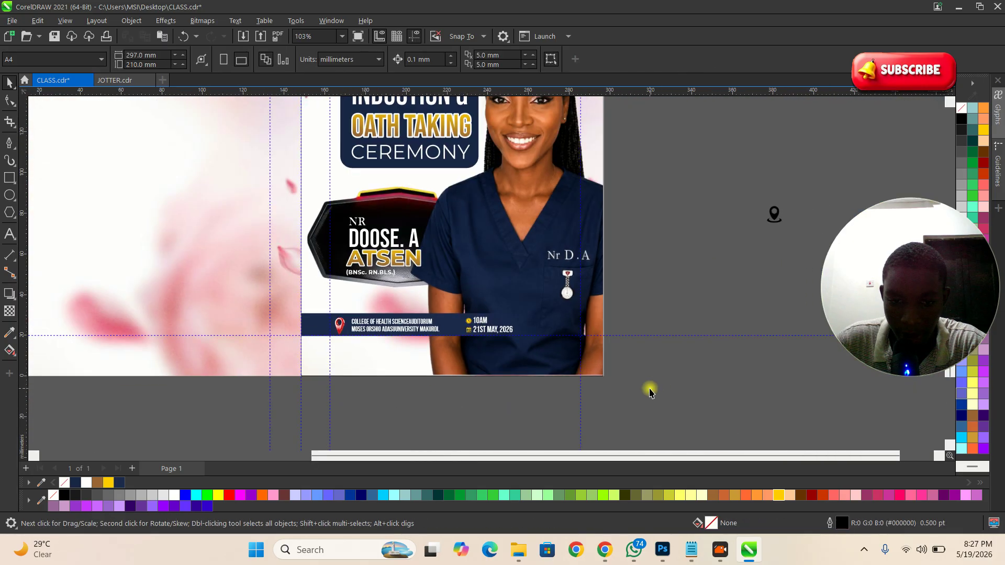
scroll(728, 356, down, 5)
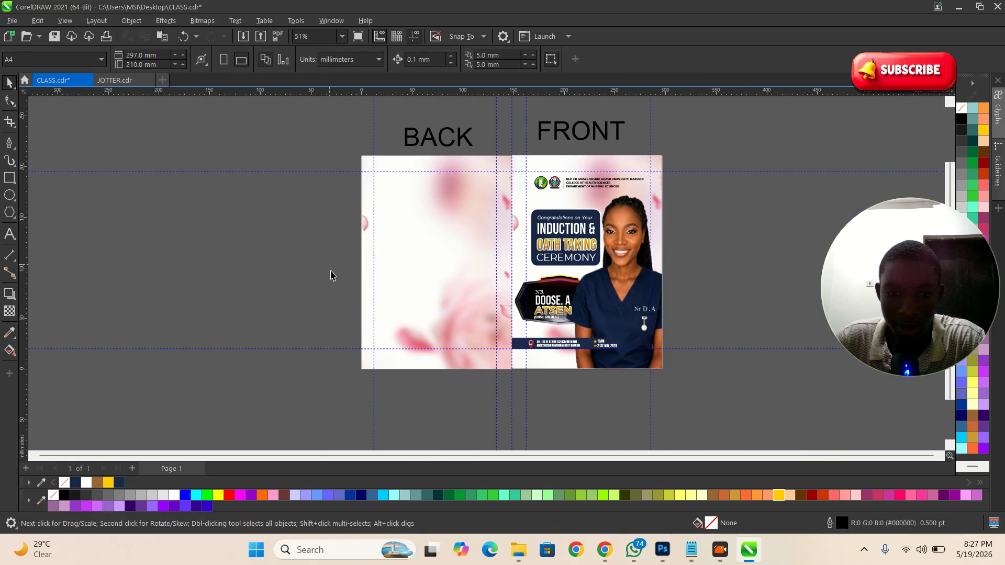
scroll(342, 323, up, 1)
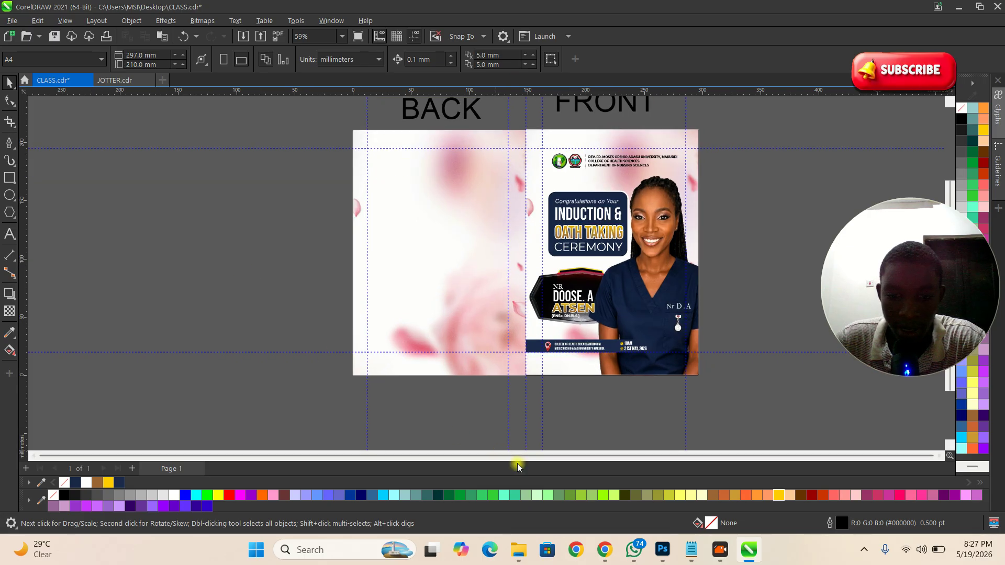
click(604, 550)
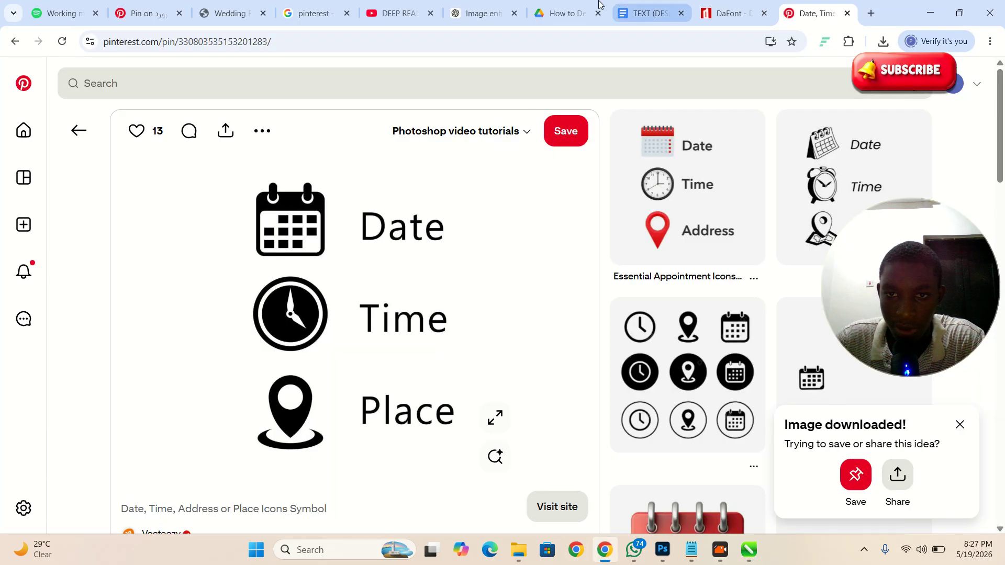
click(566, 13)
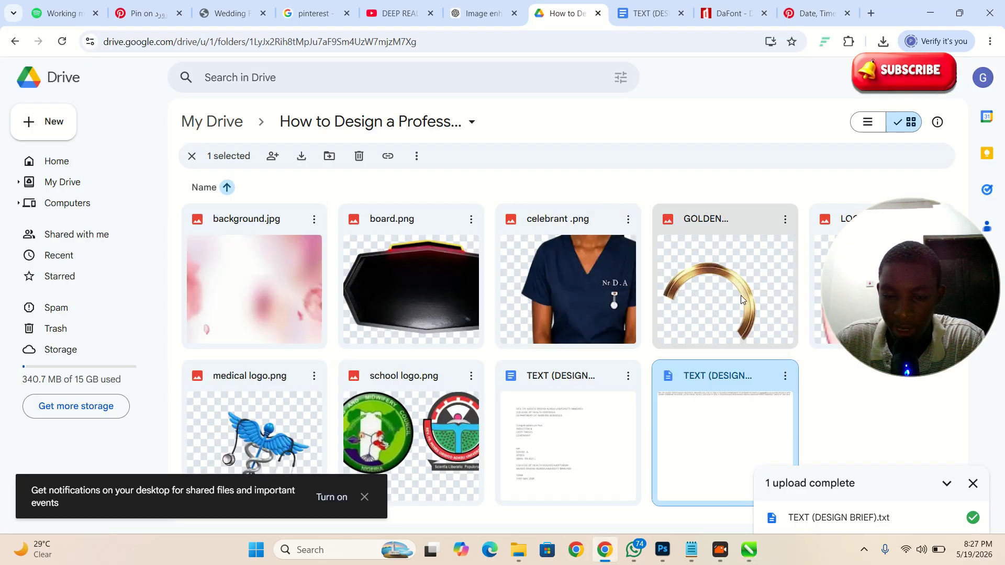
key(alt+Tab)
click(124, 81)
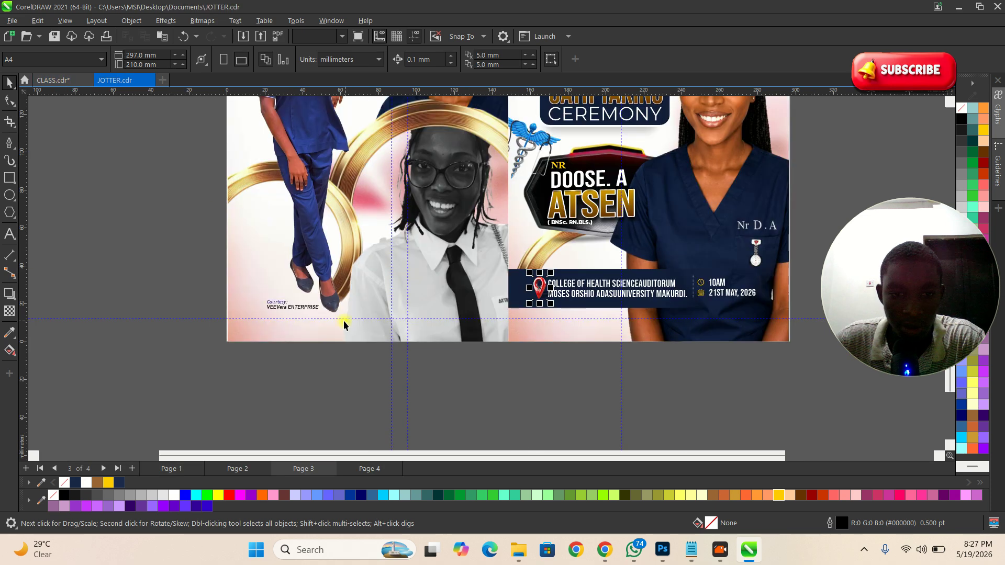
click(344, 317)
scroll(262, 283, down, 2)
ctrl+click(259, 218)
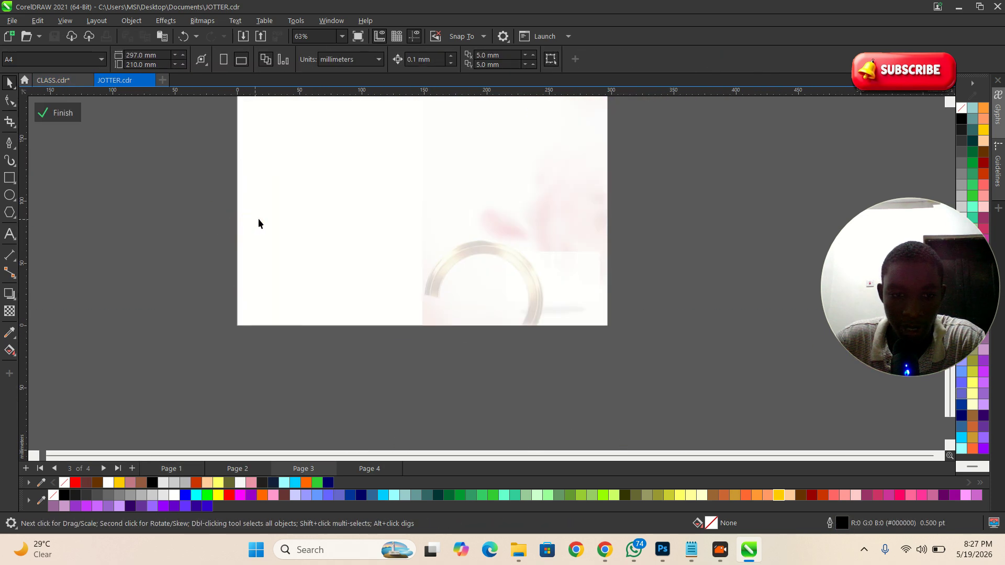
click(224, 247)
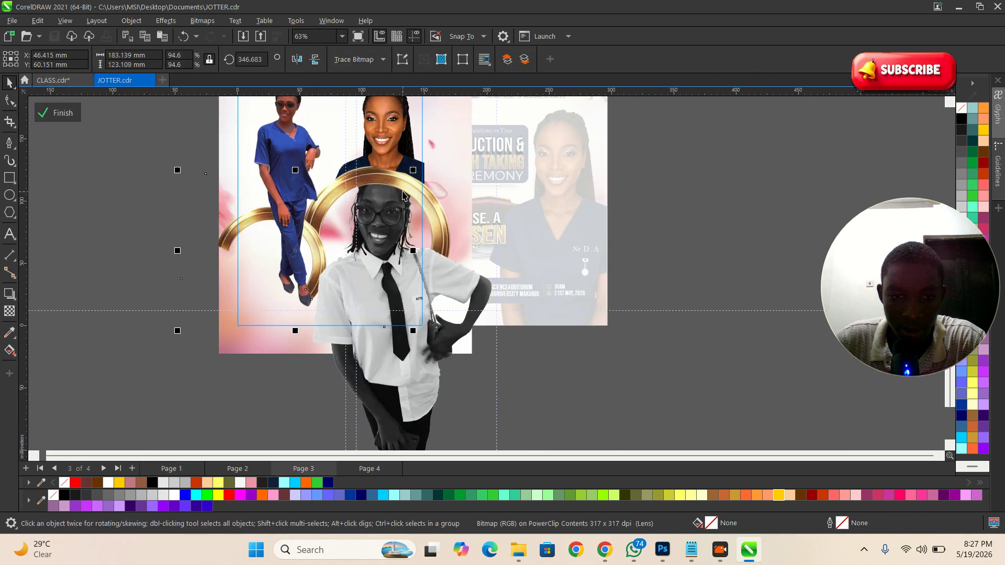
shift+click(442, 209)
click(97, 153)
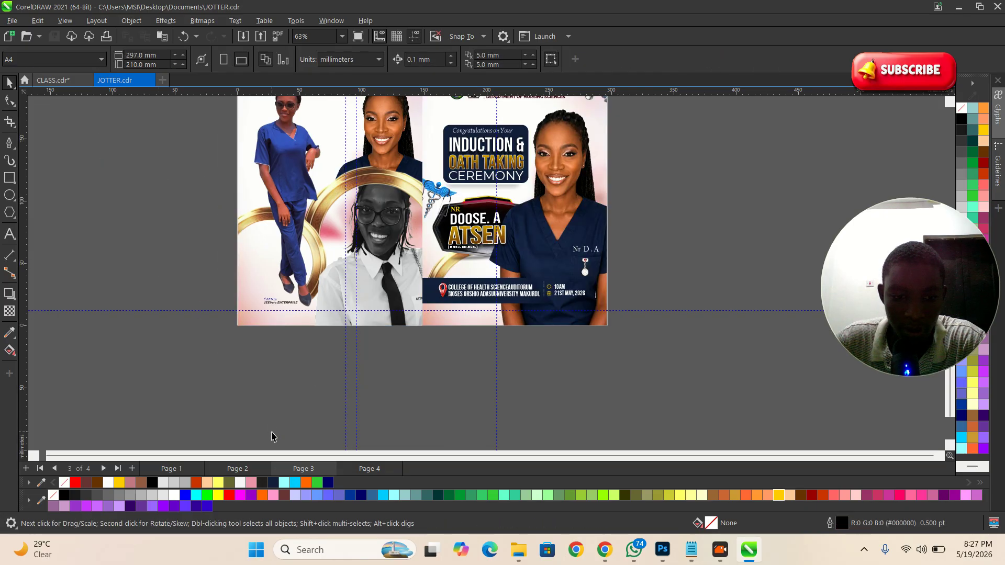
click(368, 469)
click(305, 469)
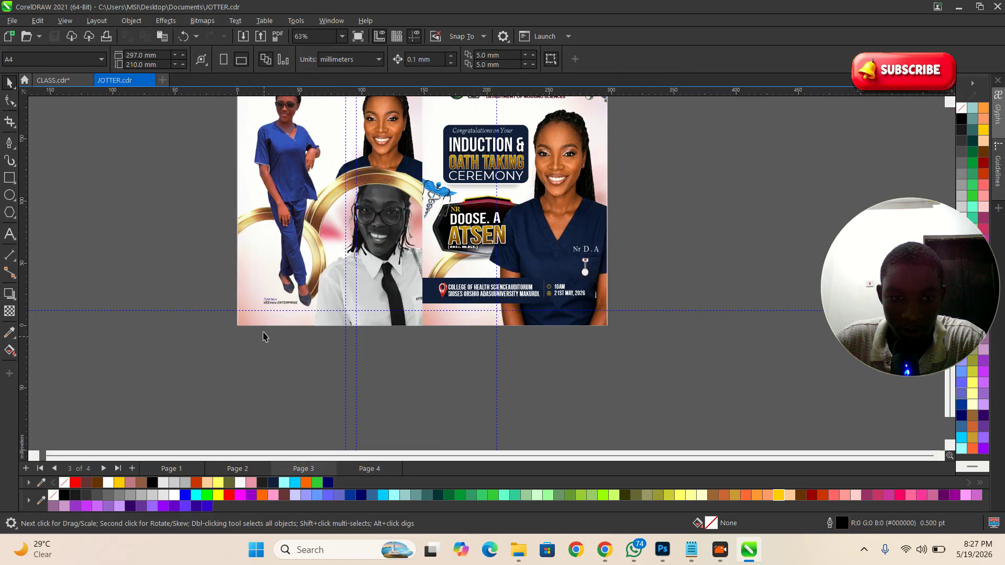
click(55, 80)
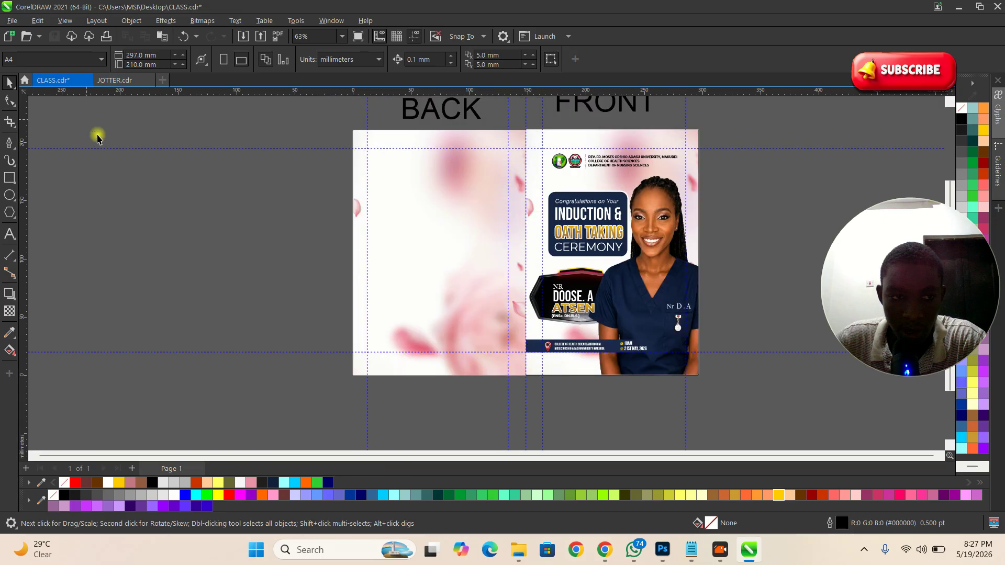
Step: Edit the BACK panel's PowerClip contents and delete the grayscale photo of the girl
ctrl+click(435, 262)
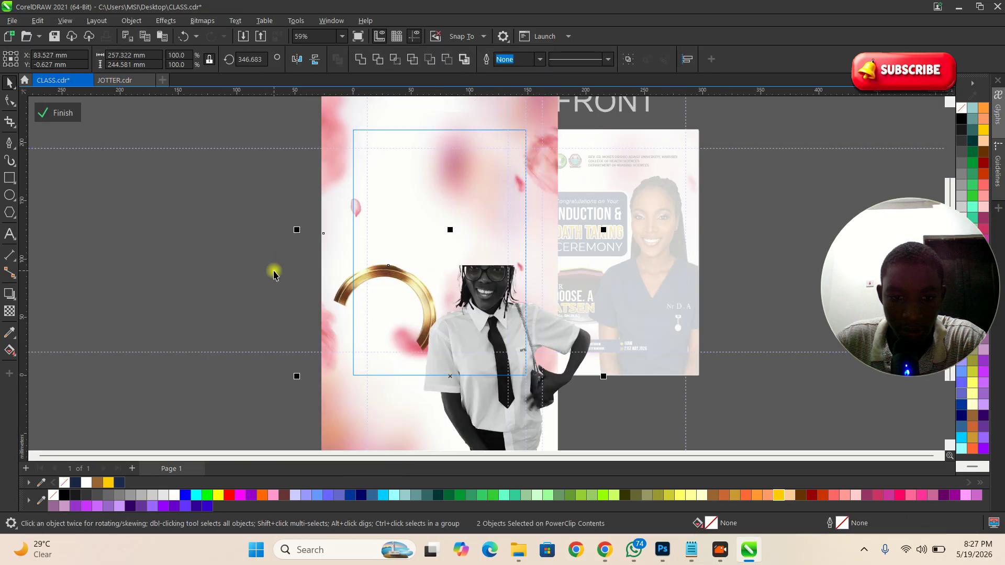
drag(480, 317, 524, 304)
key(Delete)
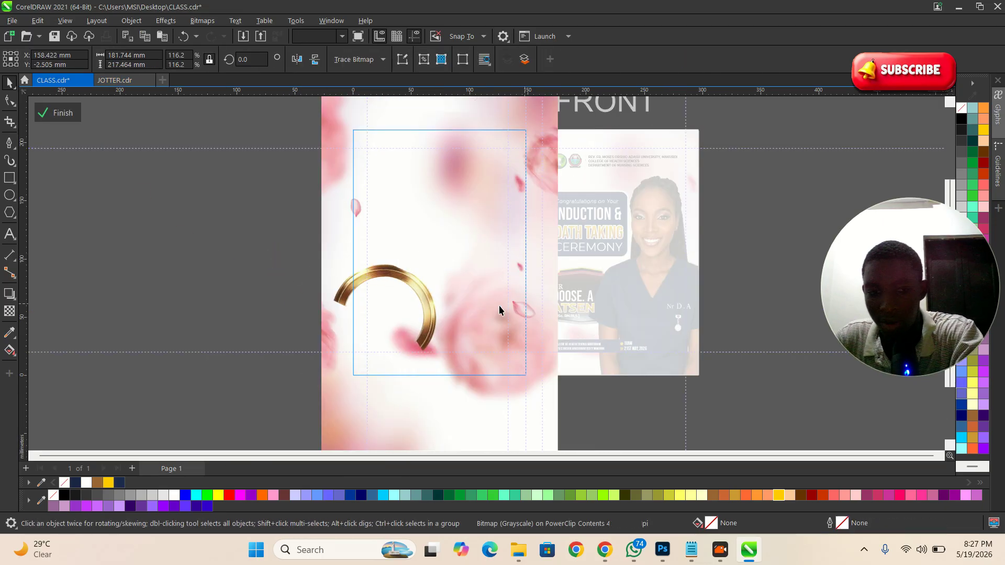
Step: Copy the gold ring, mirror the copy horizontally and move it toward the original
click(409, 282)
drag(389, 278, 491, 268)
key(Escape)
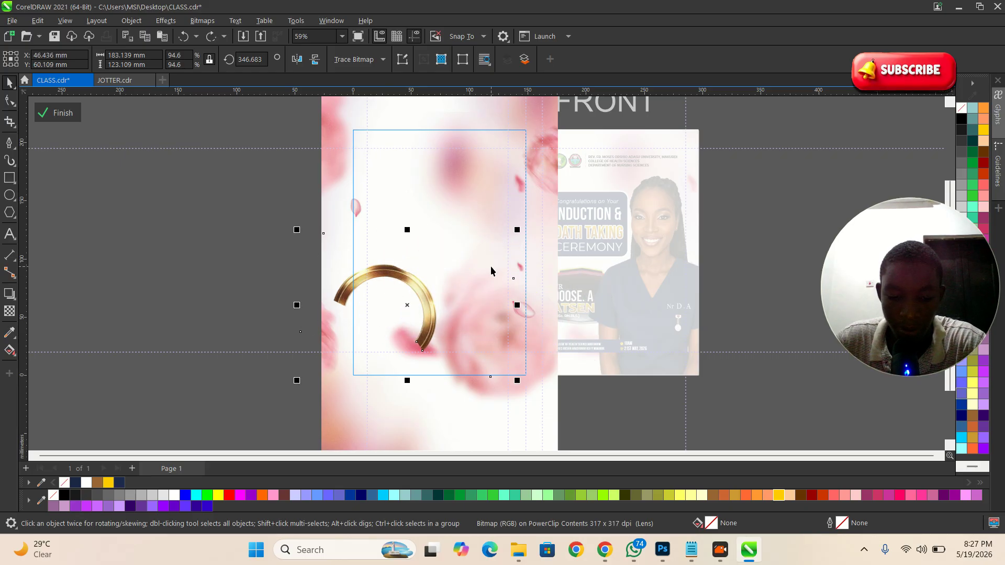
drag(401, 280, 528, 236)
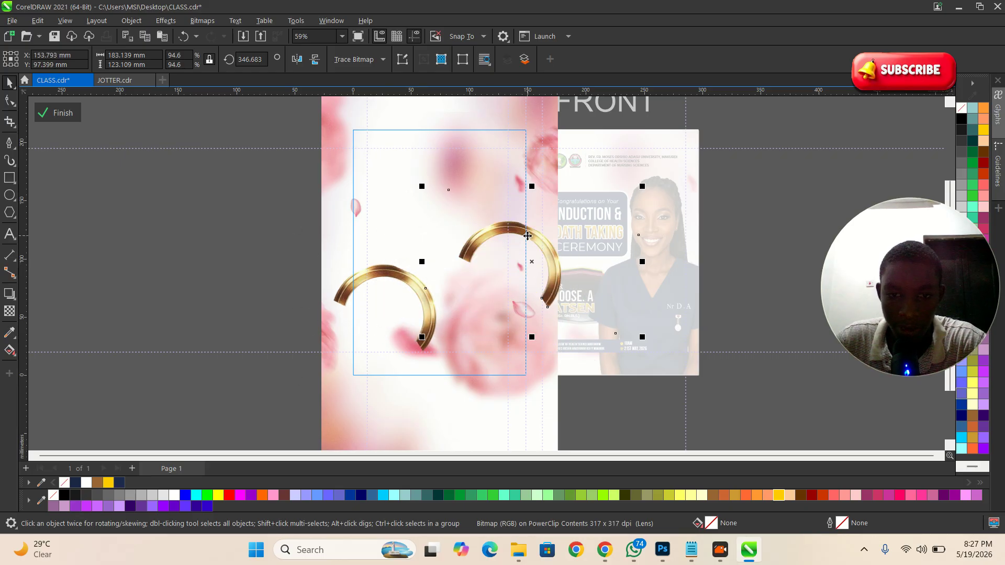
click(298, 59)
drag(521, 254, 460, 261)
Step: Rotate the mirrored ring about 160° and position both rings so they interlock
click(426, 343)
drag(425, 343, 443, 341)
click(492, 240)
click(509, 234)
drag(578, 340, 524, 404)
mouse_move(488, 247)
mouse_down()
mouse_move(502, 244)
mouse_move(499, 253)
mouse_up()
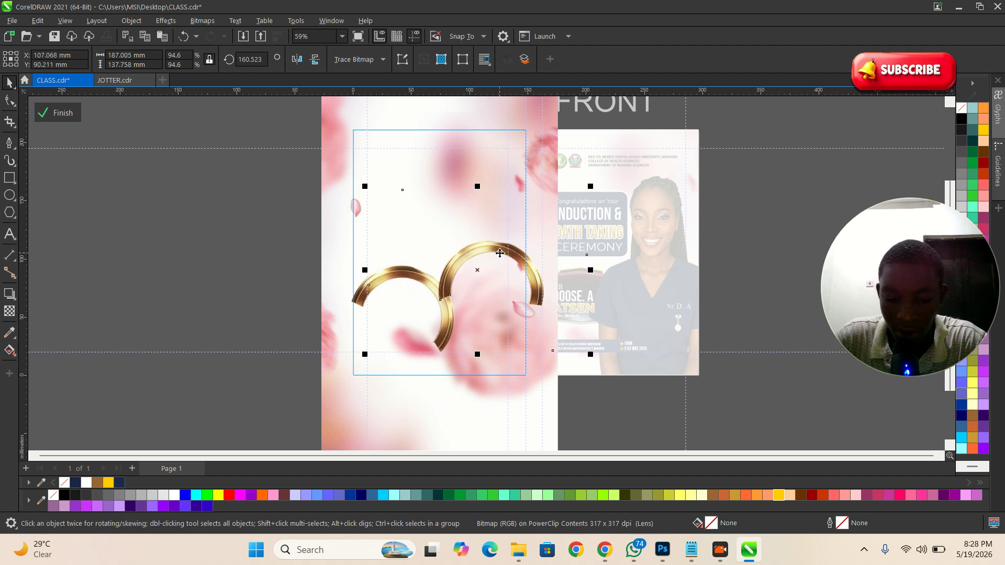
drag(500, 253, 506, 221)
Step: Finish editing the BACK PowerClip contents
scroll(473, 269, up, 4)
scroll(450, 245, down, 3)
click(440, 337)
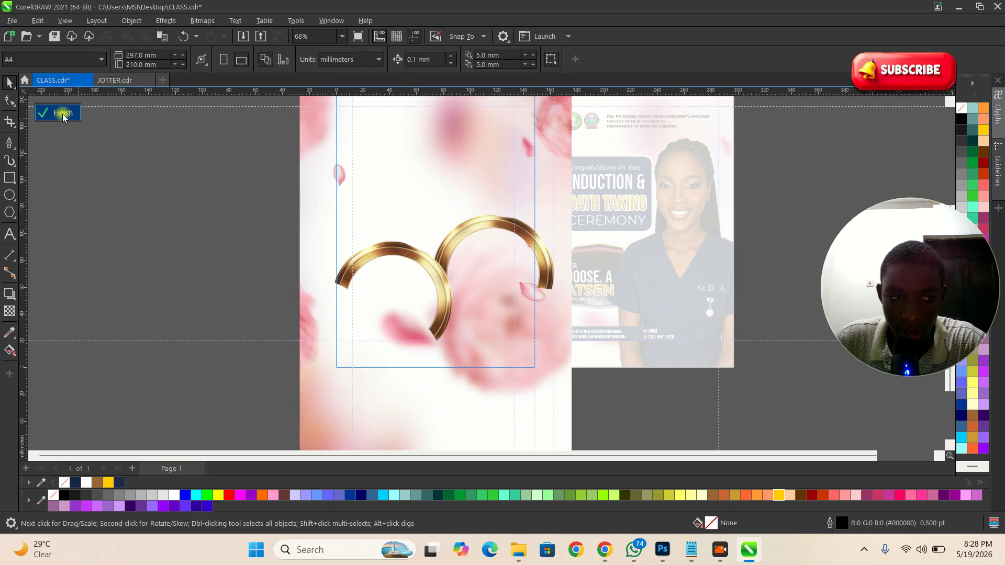
click(58, 113)
scroll(234, 240, down, 2)
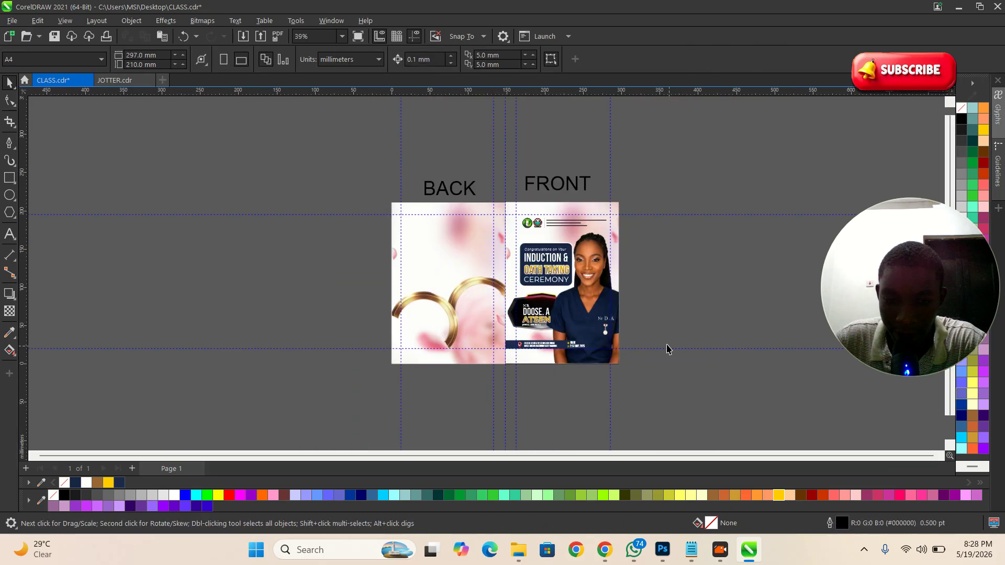
key(z)
drag(732, 386, 735, 387)
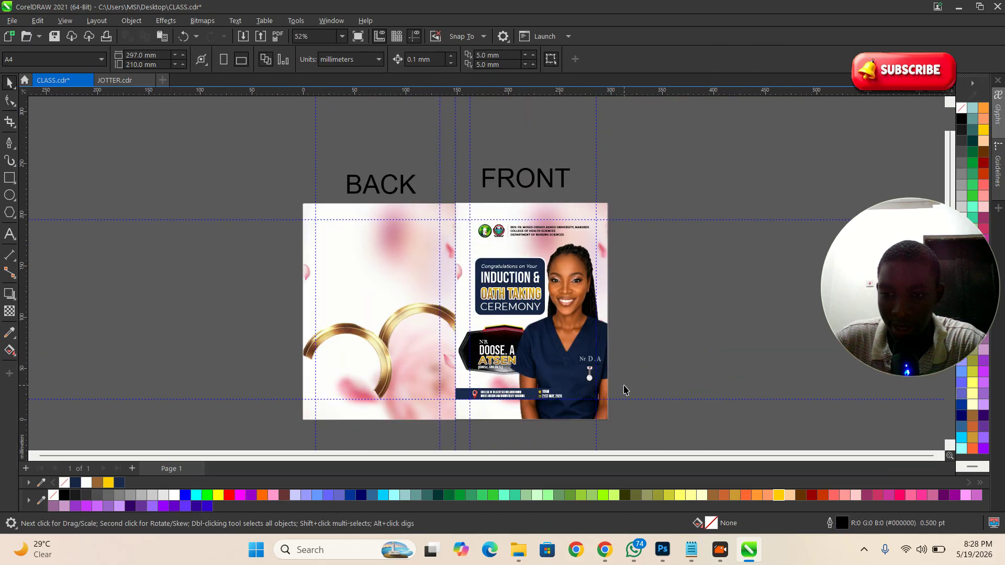
scroll(568, 306, down, 2)
scroll(539, 374, up, 2)
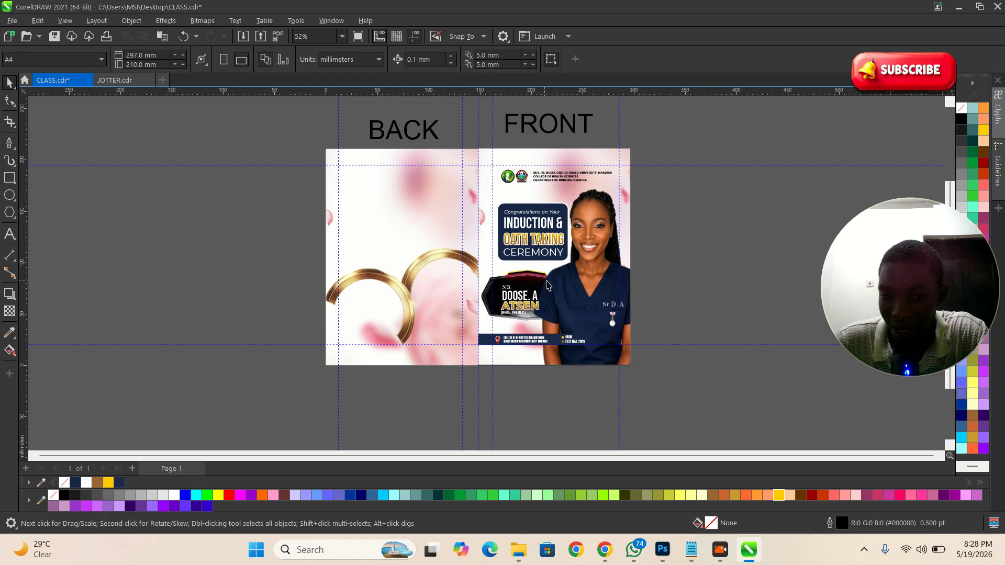
scroll(542, 285, up, 2)
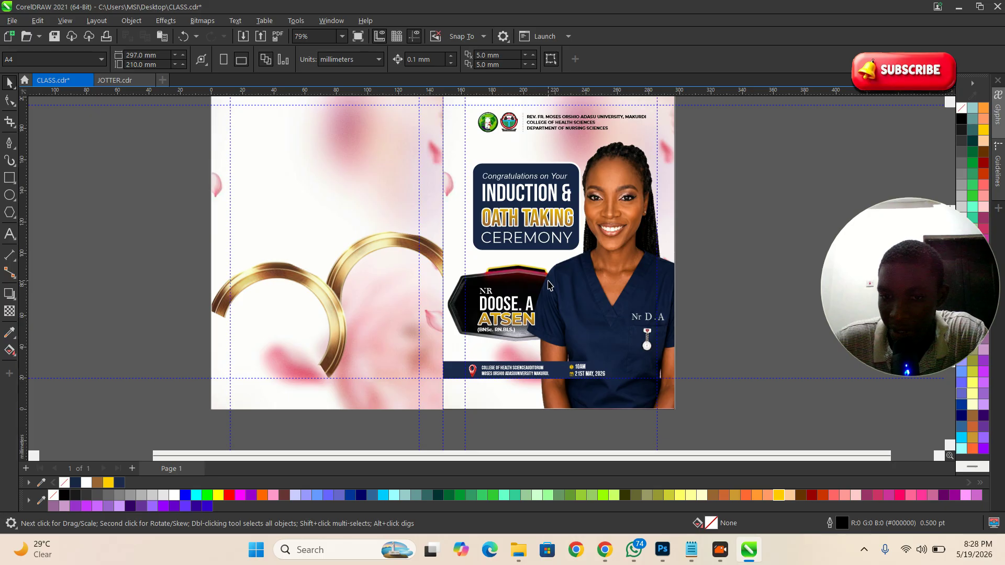